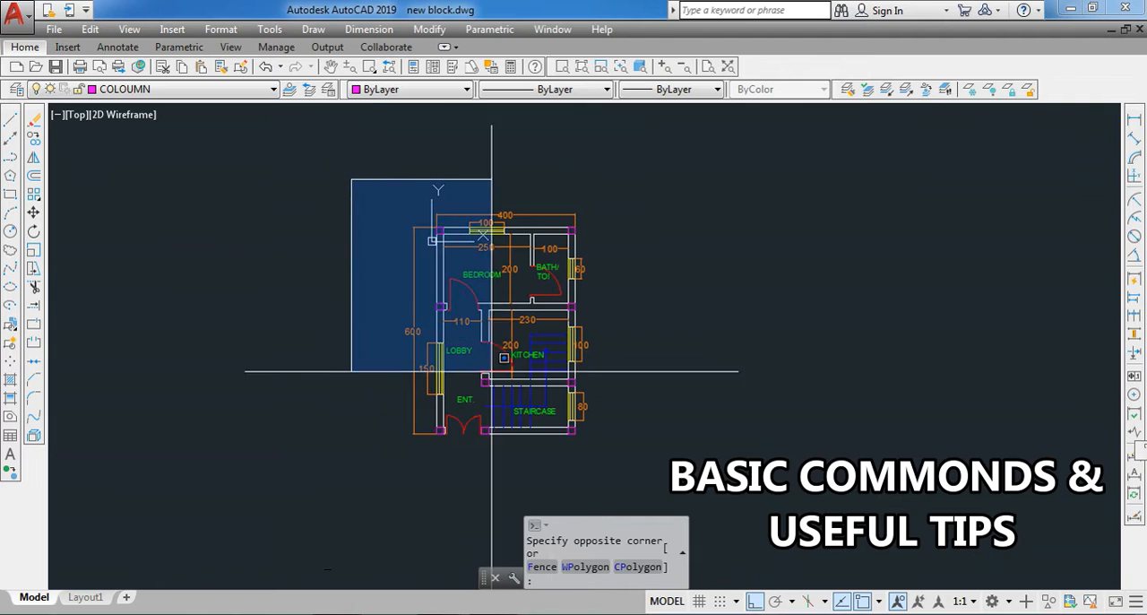
- Isolate the WALL layer using a wall line between the lobby and the kitchen
click(633, 478)
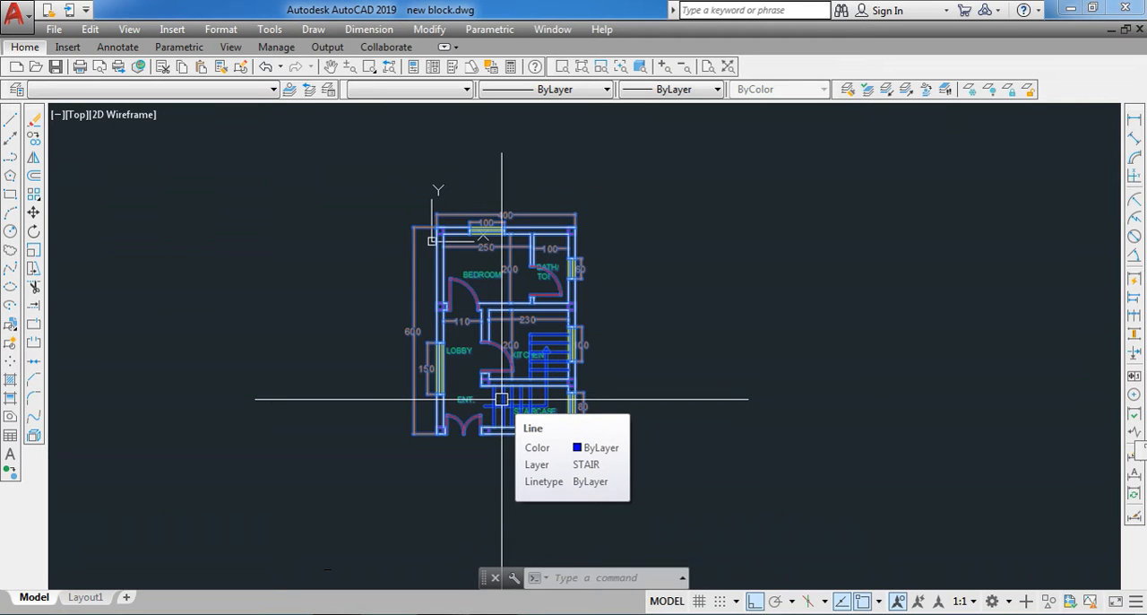
key(Escape)
scroll(485, 339, up, 4)
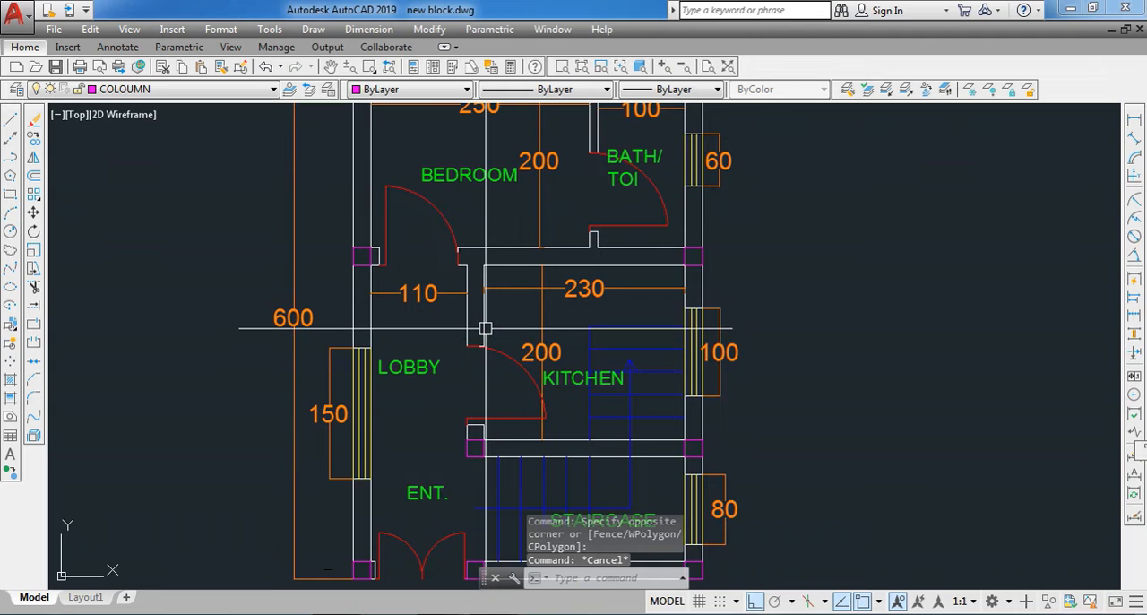
click(485, 329)
click(886, 89)
scroll(559, 364, down, 4)
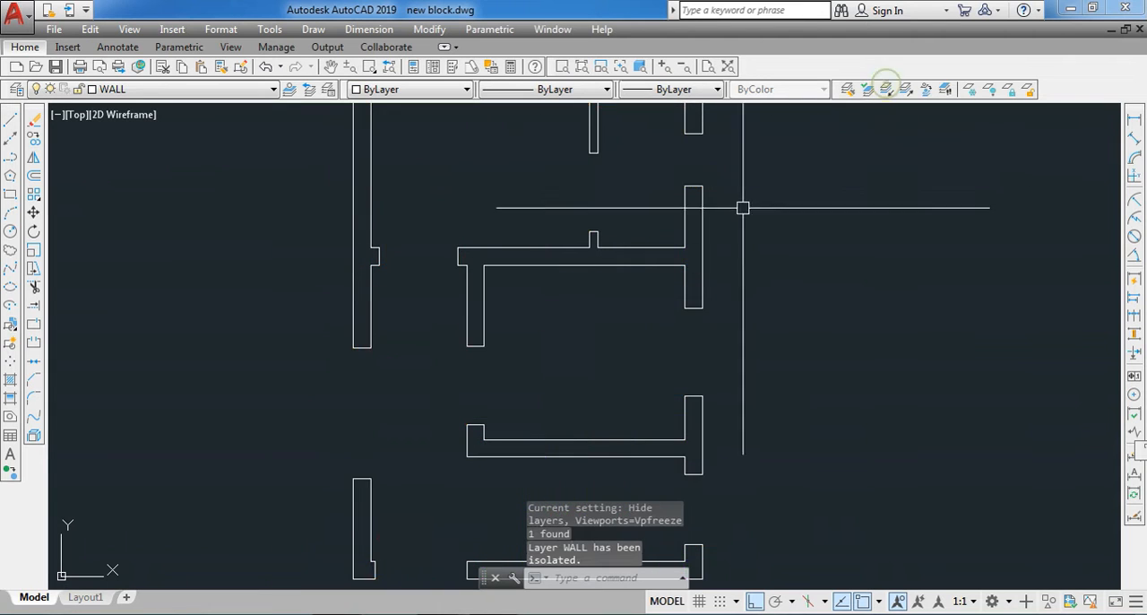
- Select all the isolated walls and define them as a block named WALL
click(430, 223)
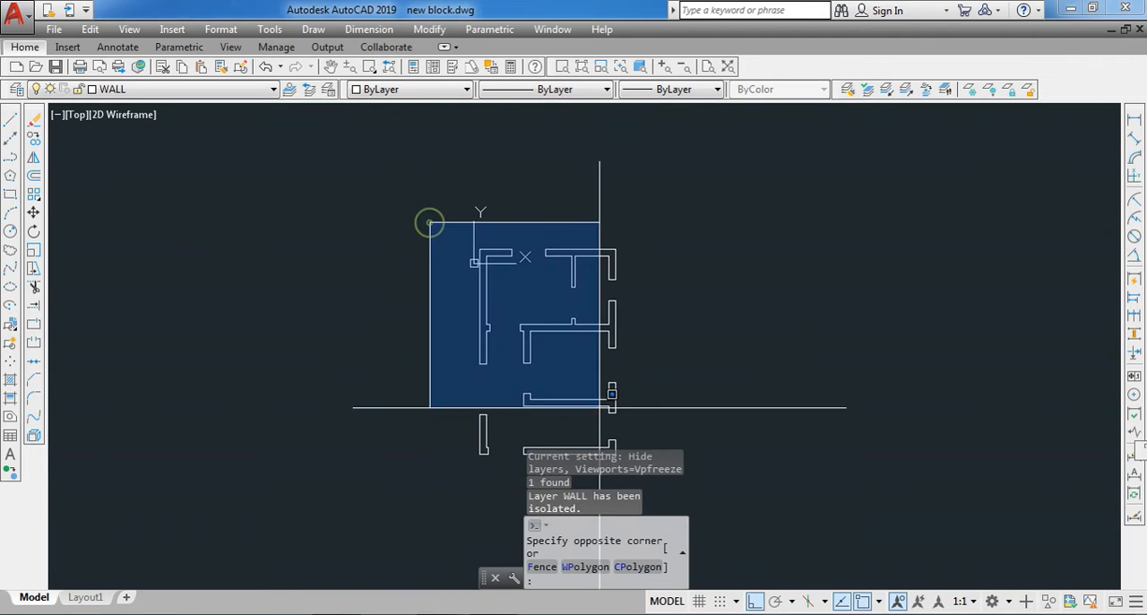
click(726, 475)
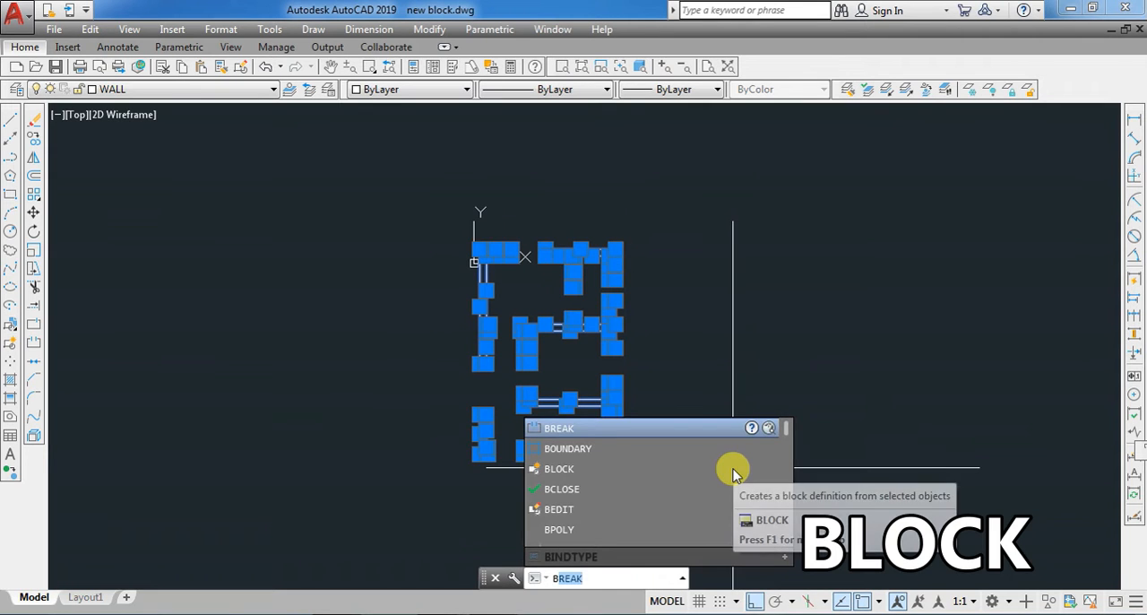
click(683, 467)
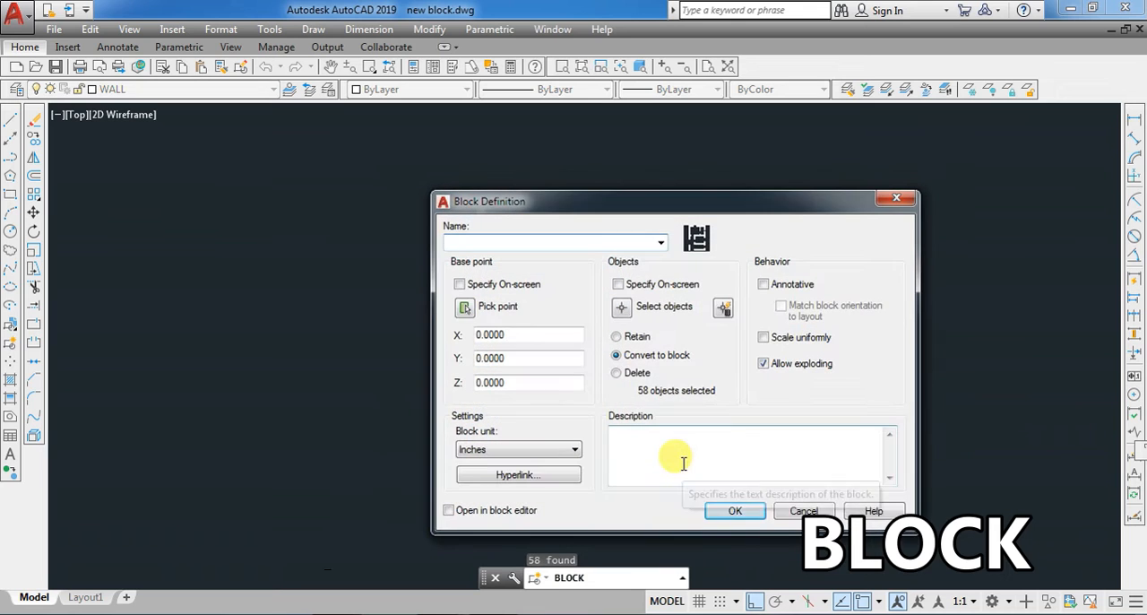
text(WALL)
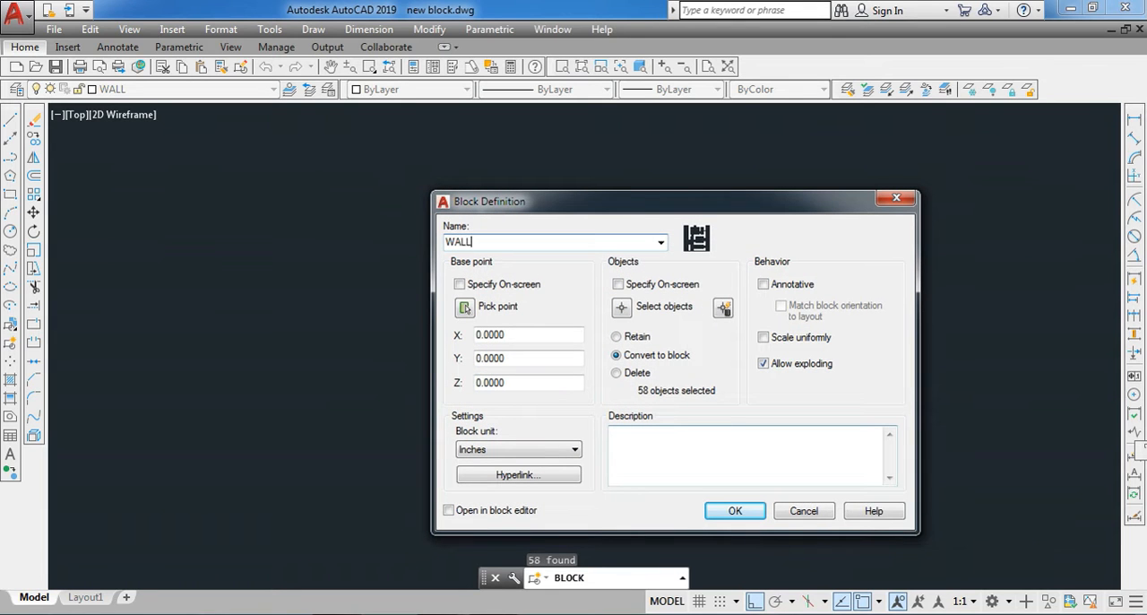
click(735, 512)
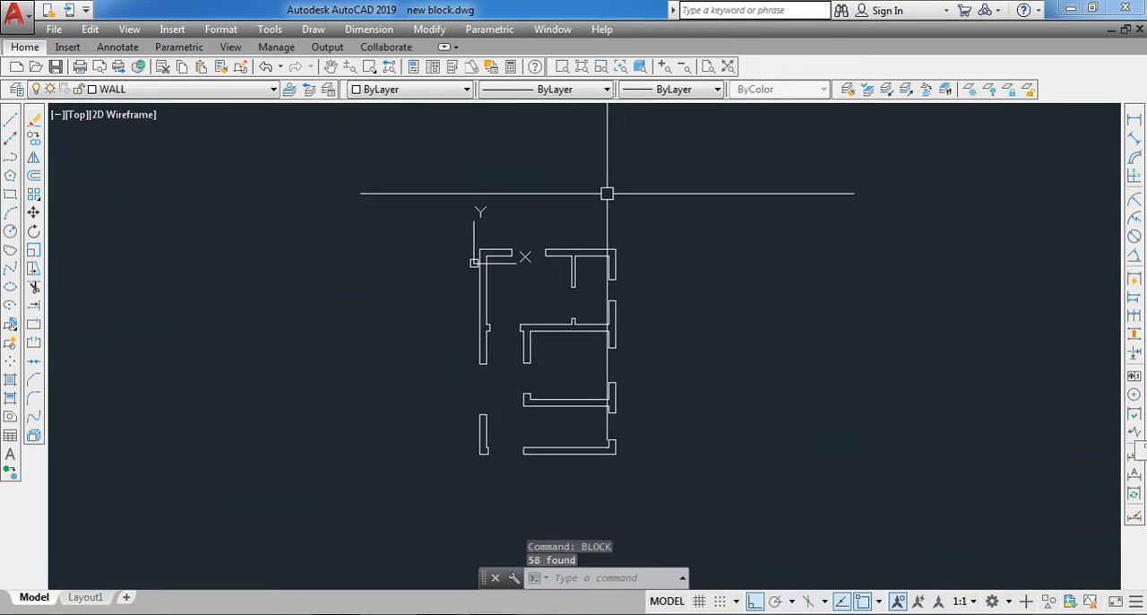
- Restore the isolated layers and select the walls to check that they act as one block
click(905, 90)
scroll(573, 348, up, 2)
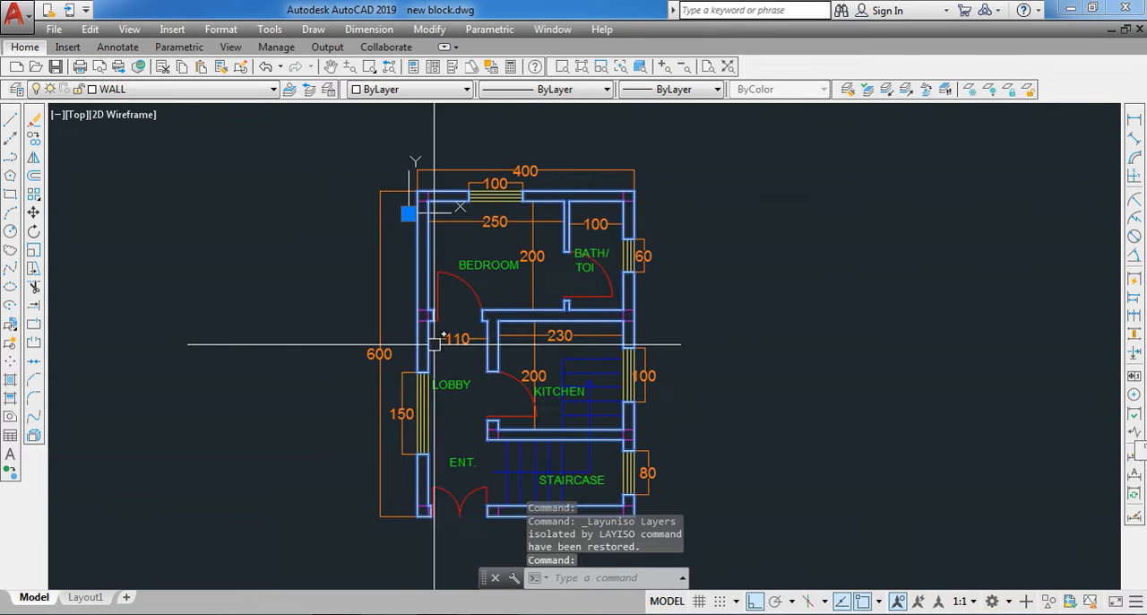
scroll(379, 339, up, 2)
scroll(436, 277, down, 6)
key(Escape)
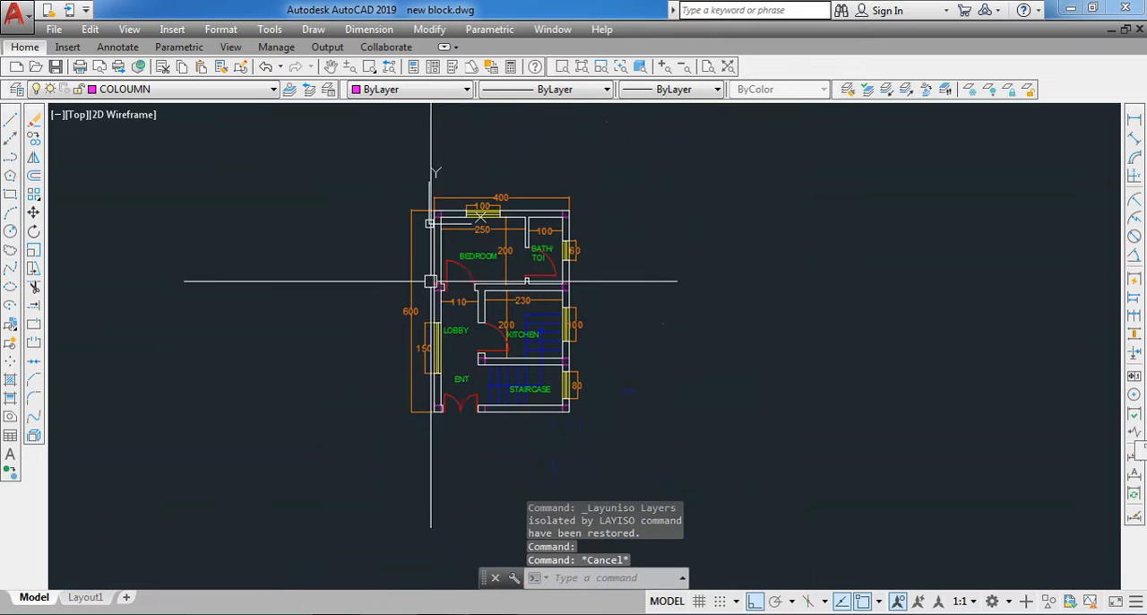
- Erase the wall block from the floor plan and try to restore the isolated layers again
scroll(497, 294, up, 2)
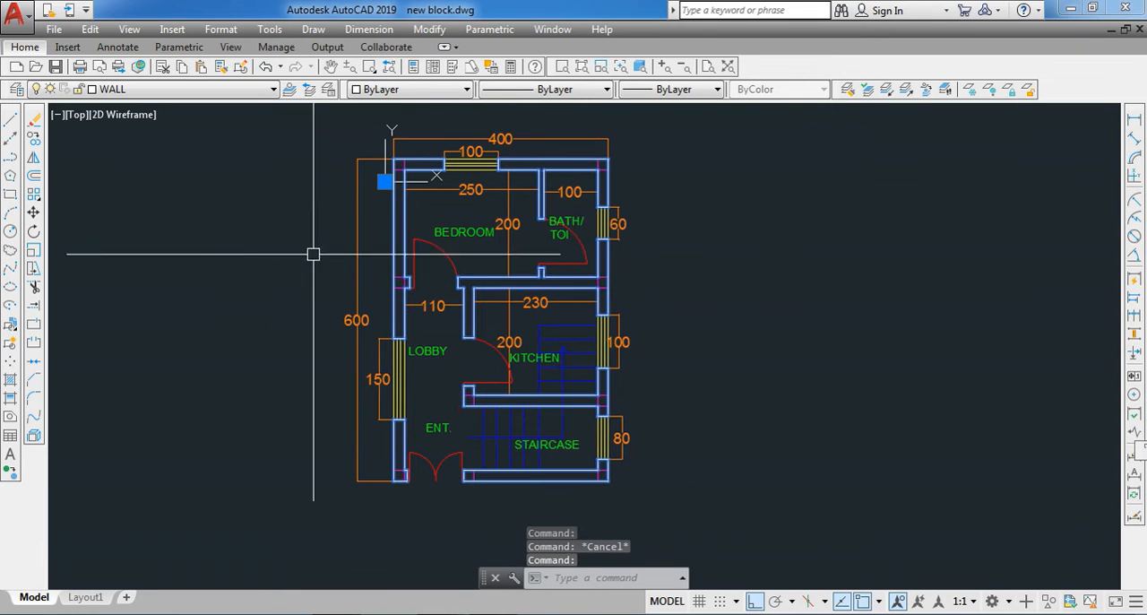
click(33, 126)
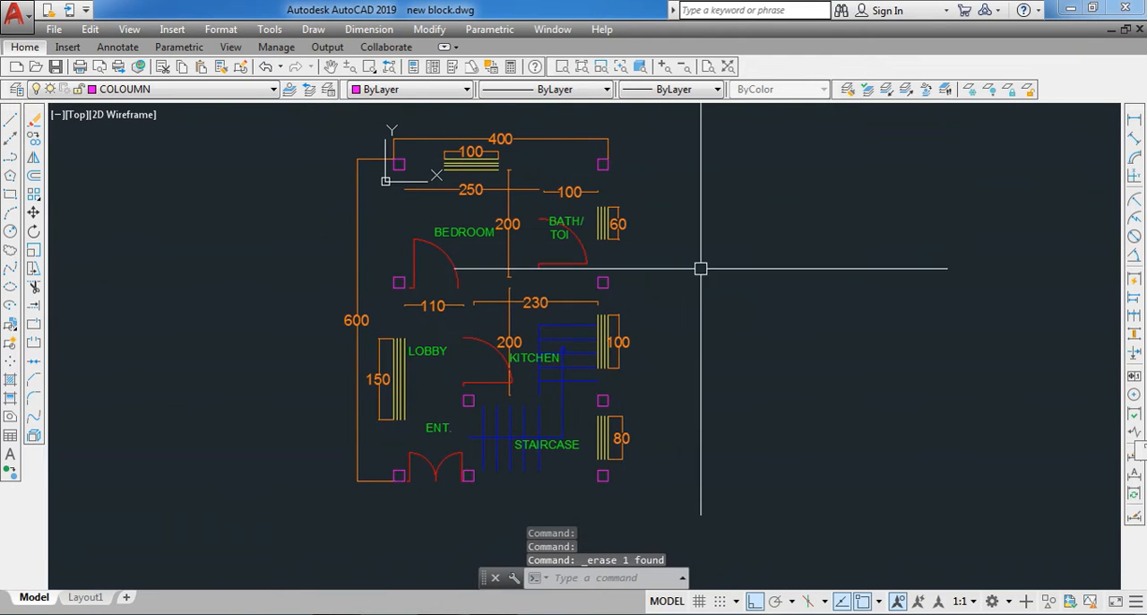
click(906, 91)
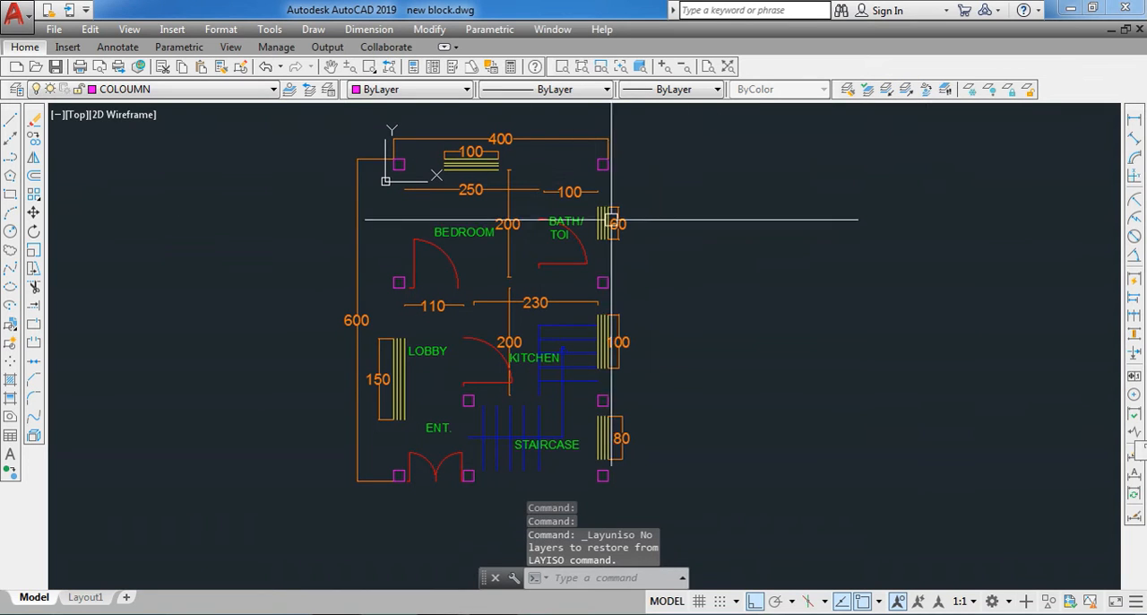
- Turn on all layers with LAYON, and undo the commands back through the wall block's erasure
text(YON)
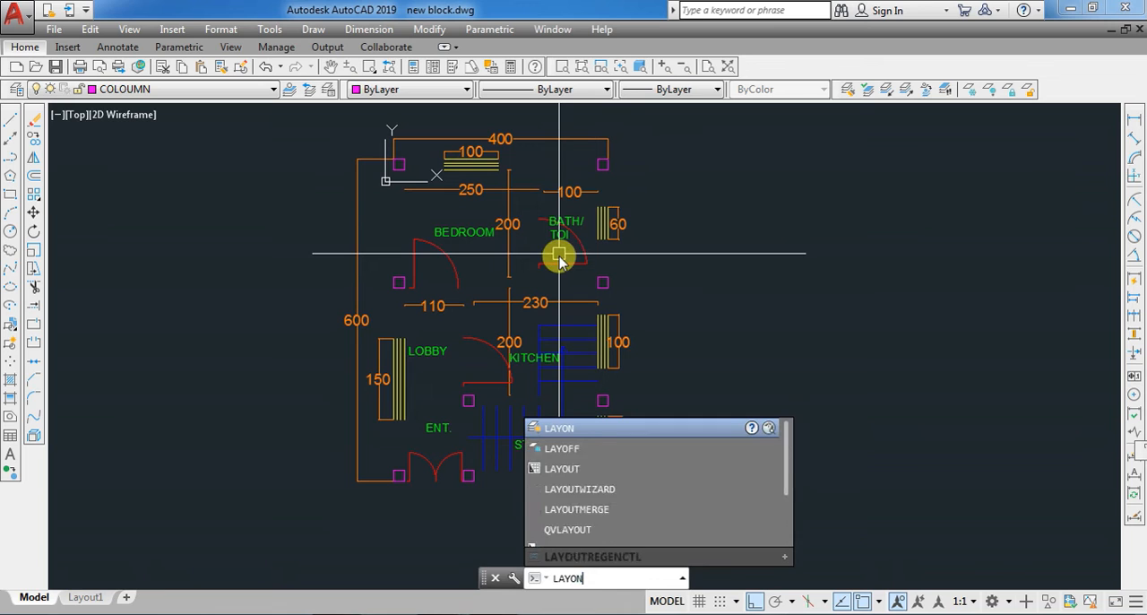
key(Return)
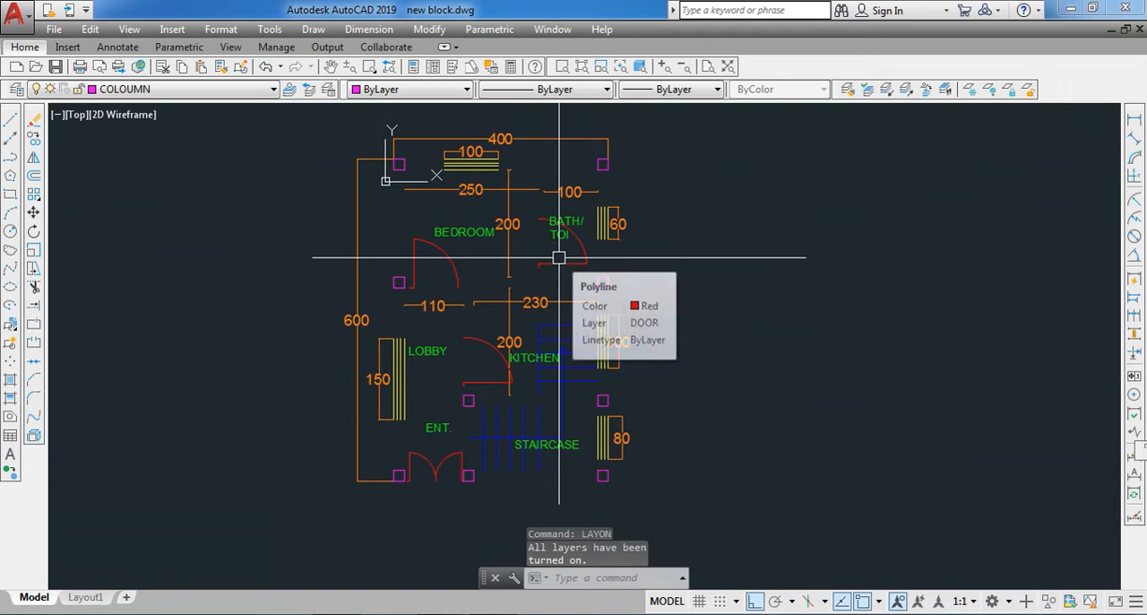
text(LAYON)
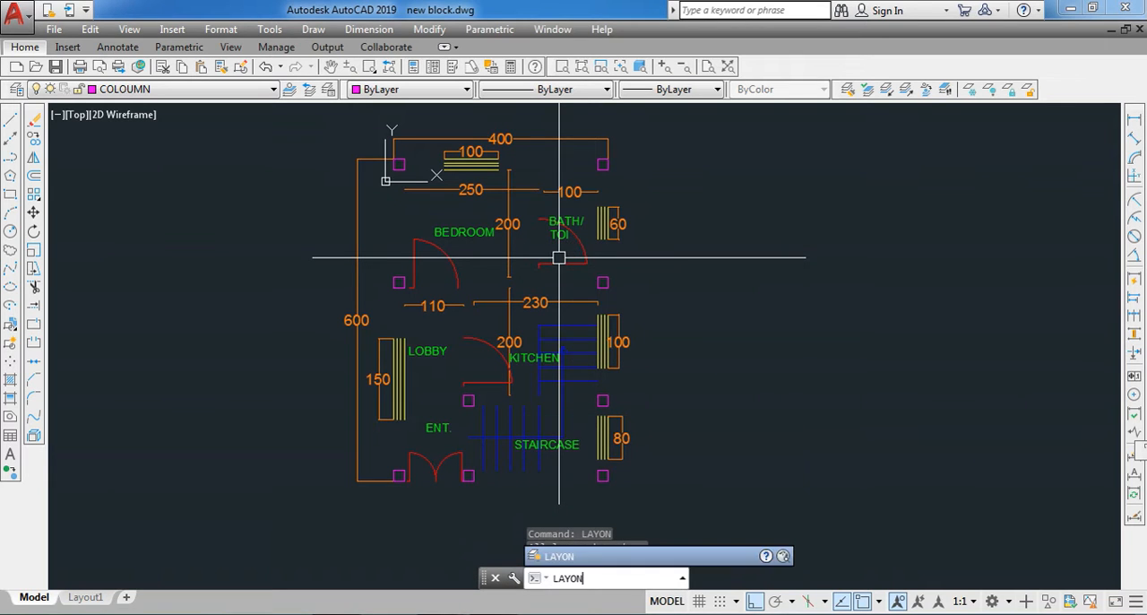
key(Escape)
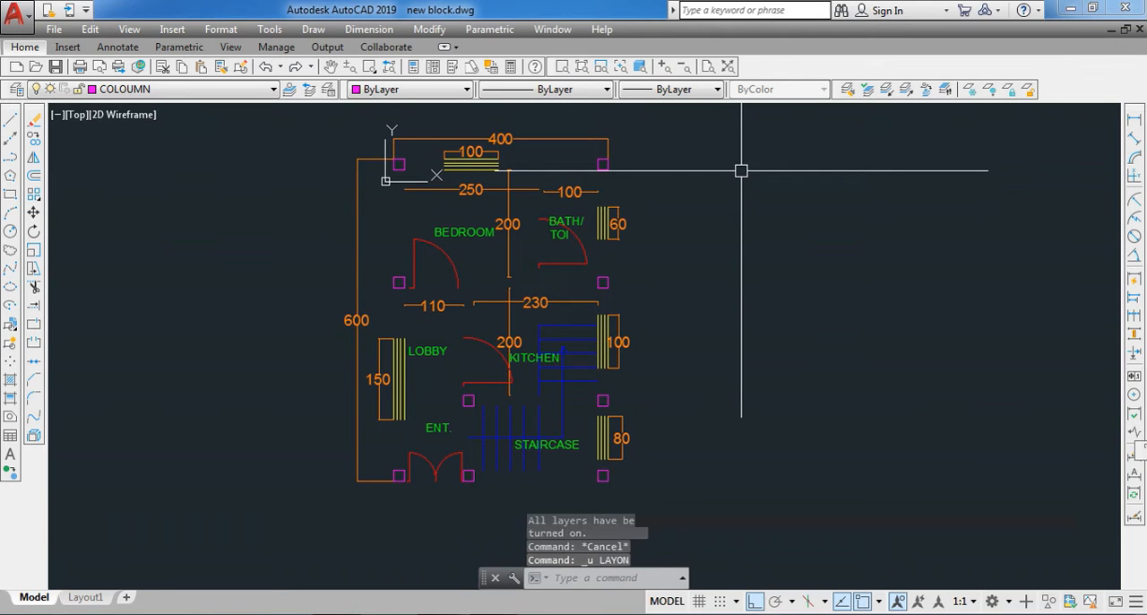
key(ctrl+z)
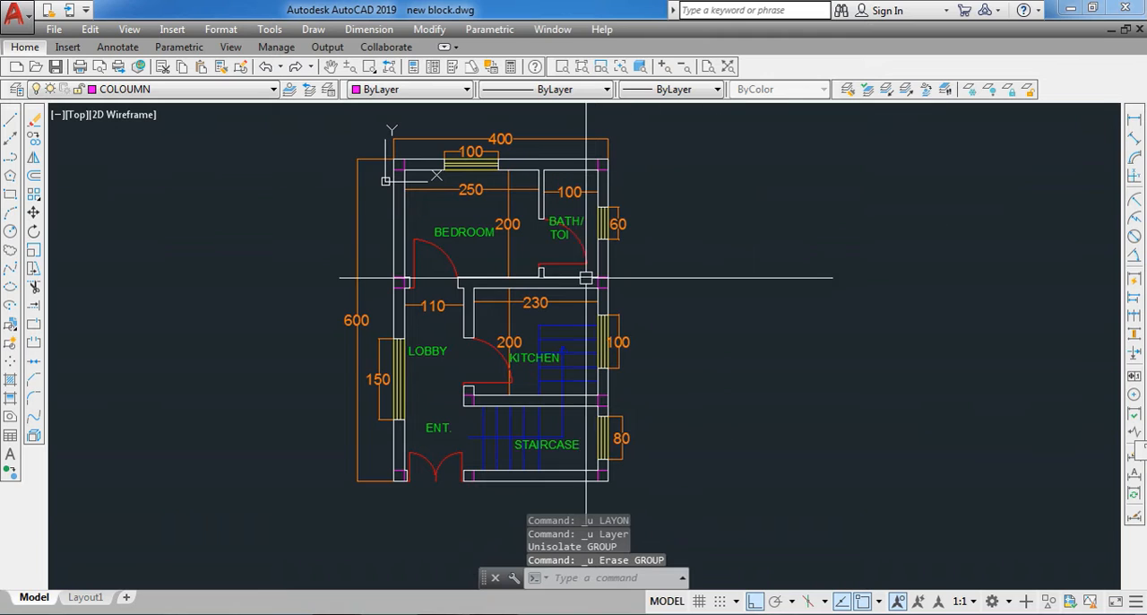
- Isolate the DOOR layer using the bathroom door, and define all the doors as a block named DOOR
click(560, 260)
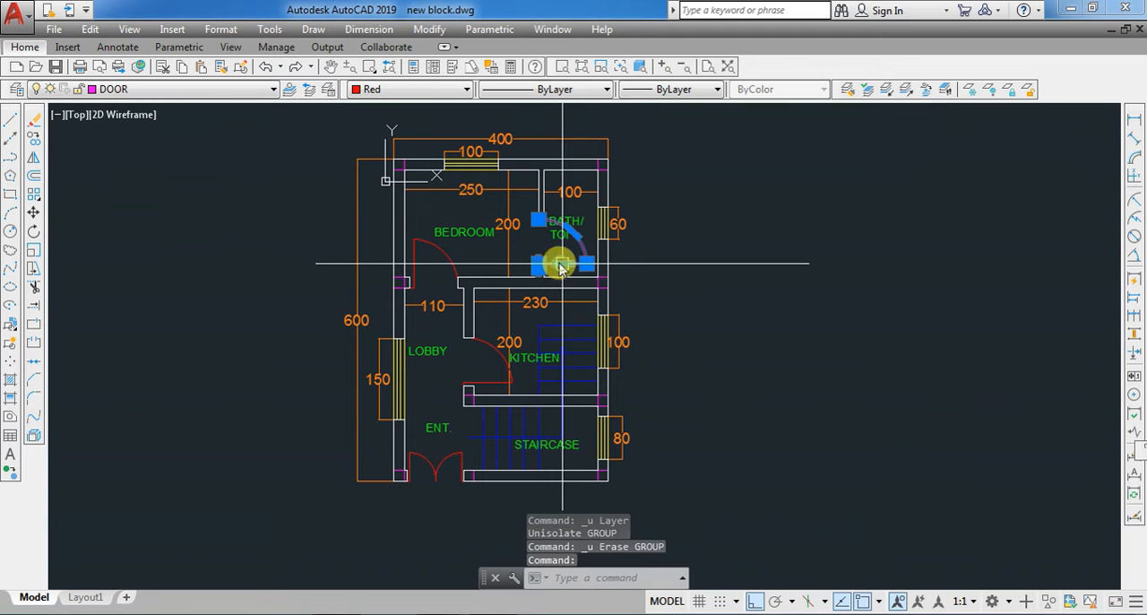
click(881, 90)
click(687, 202)
click(341, 502)
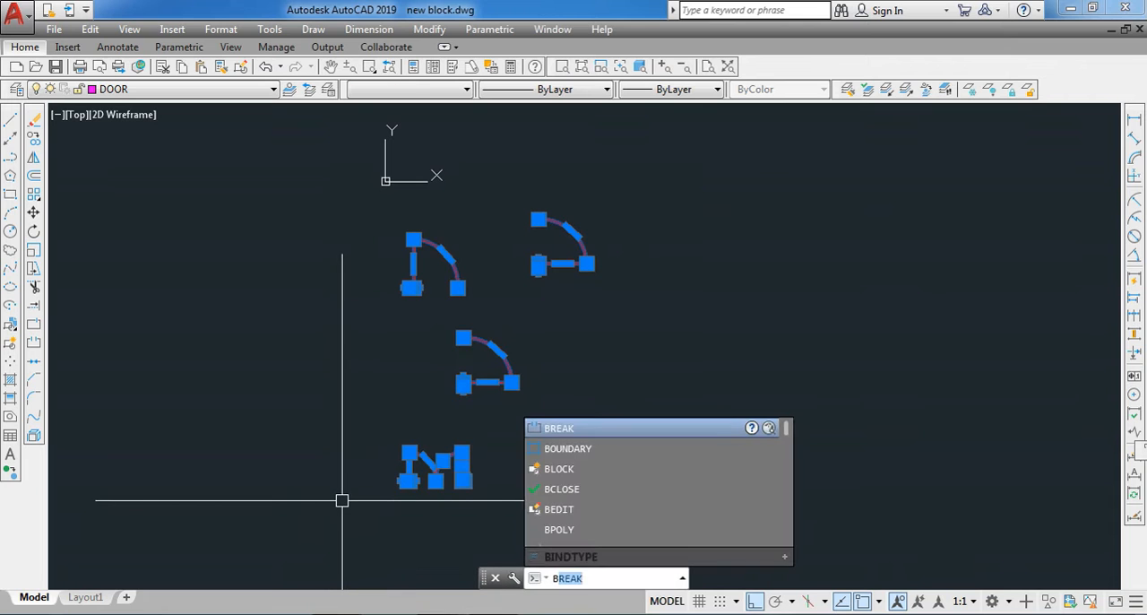
text(O)
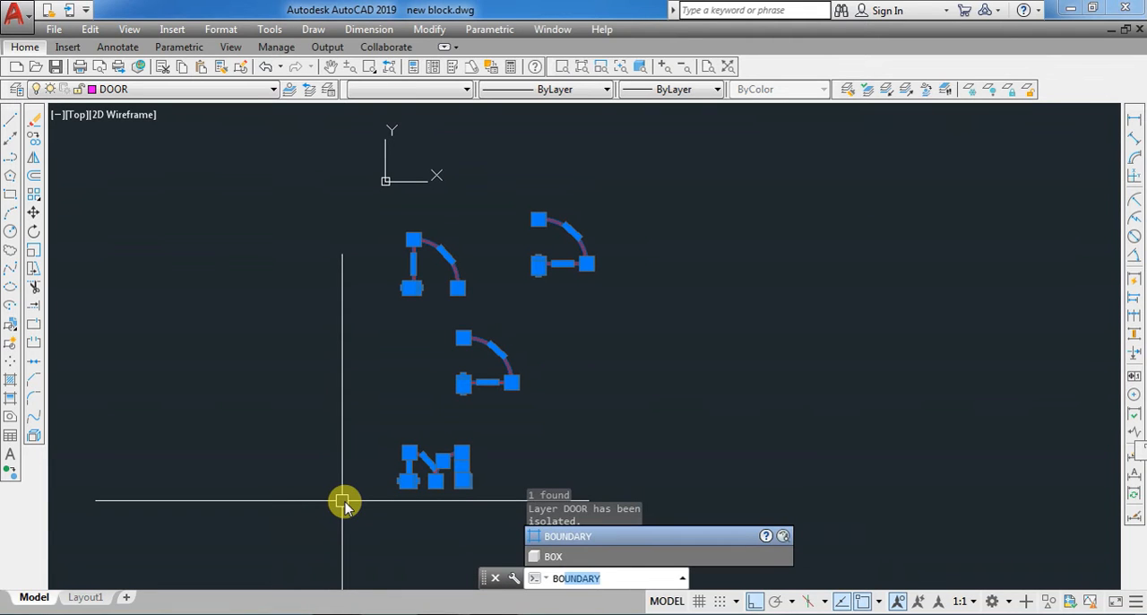
text(L)
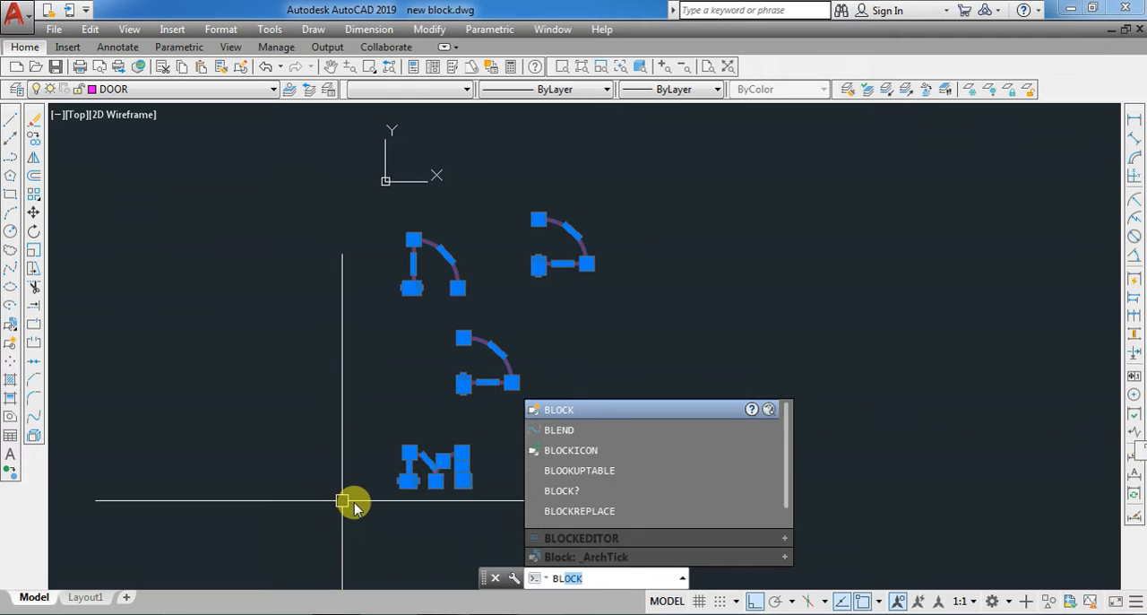
click(564, 415)
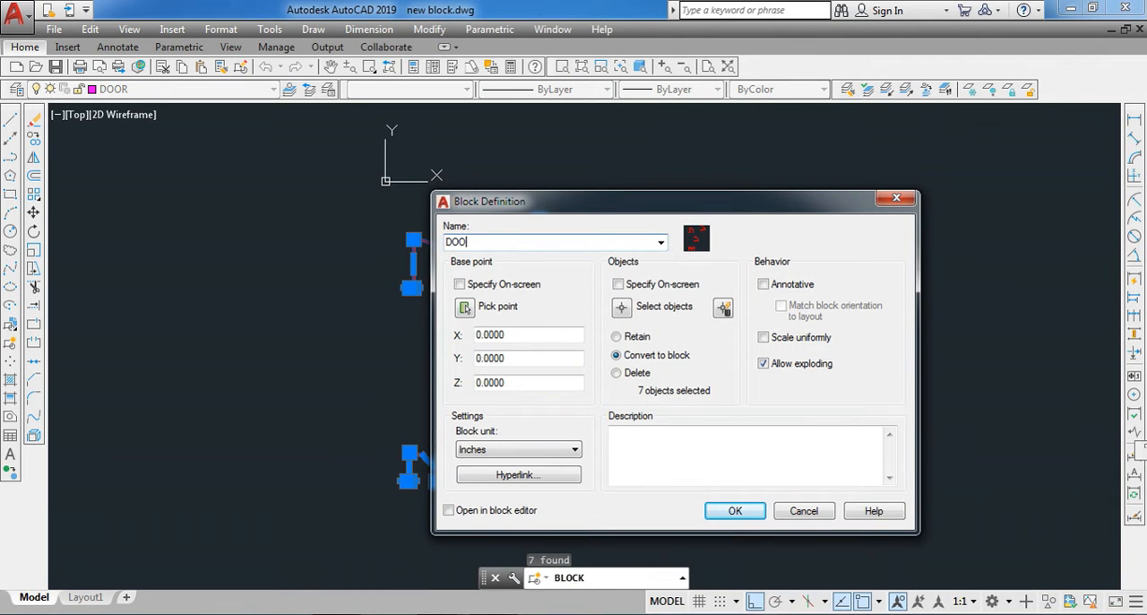
click(715, 512)
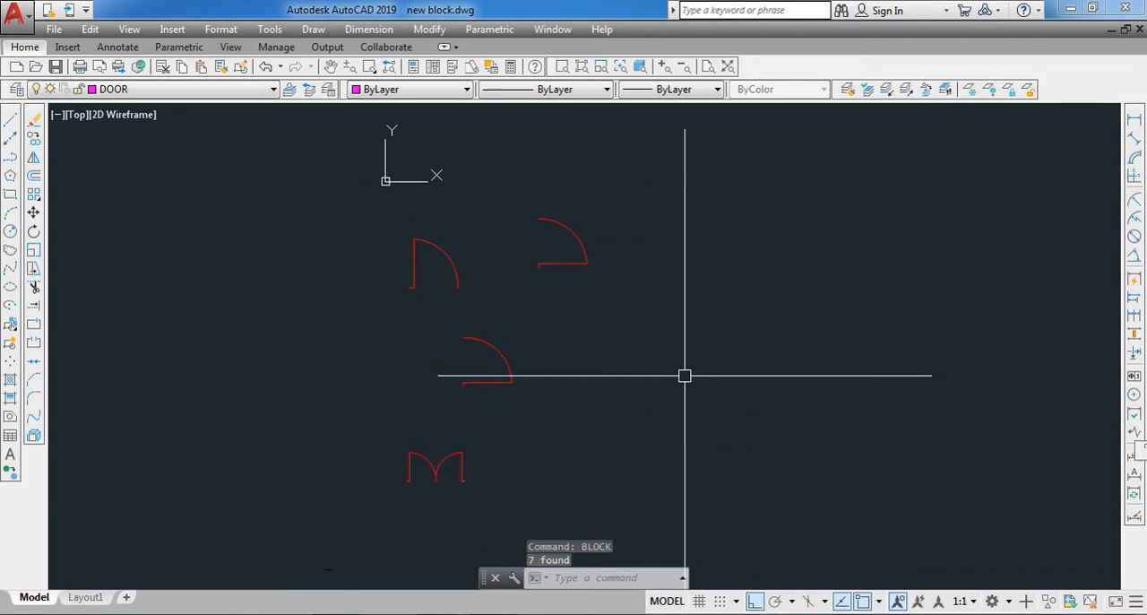
- Restore the isolated layers and select the doors and walls to check their blocks
click(907, 89)
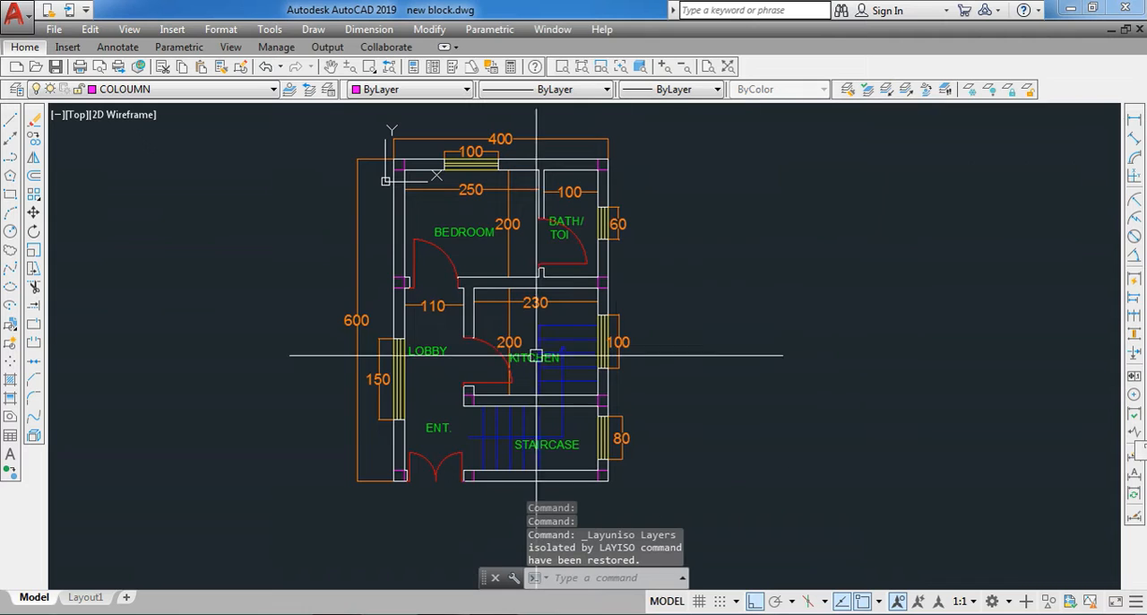
click(385, 180)
click(568, 154)
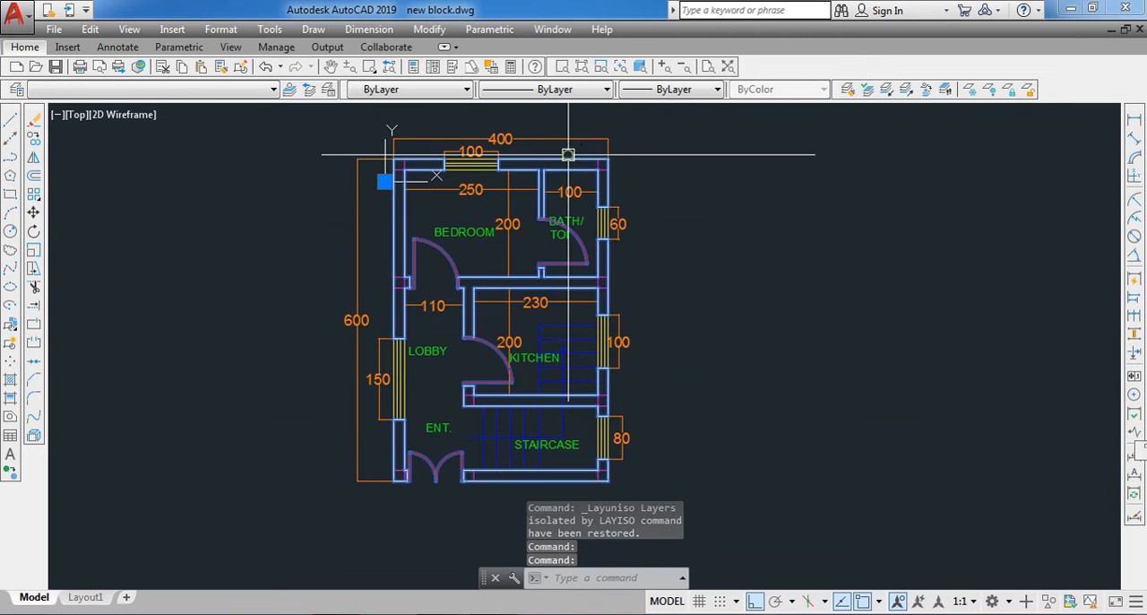
key(Escape)
- Isolate the COLOUMN layer using the column at the bathroom's upper outer corner
scroll(581, 165, up, 2)
click(580, 182)
click(646, 143)
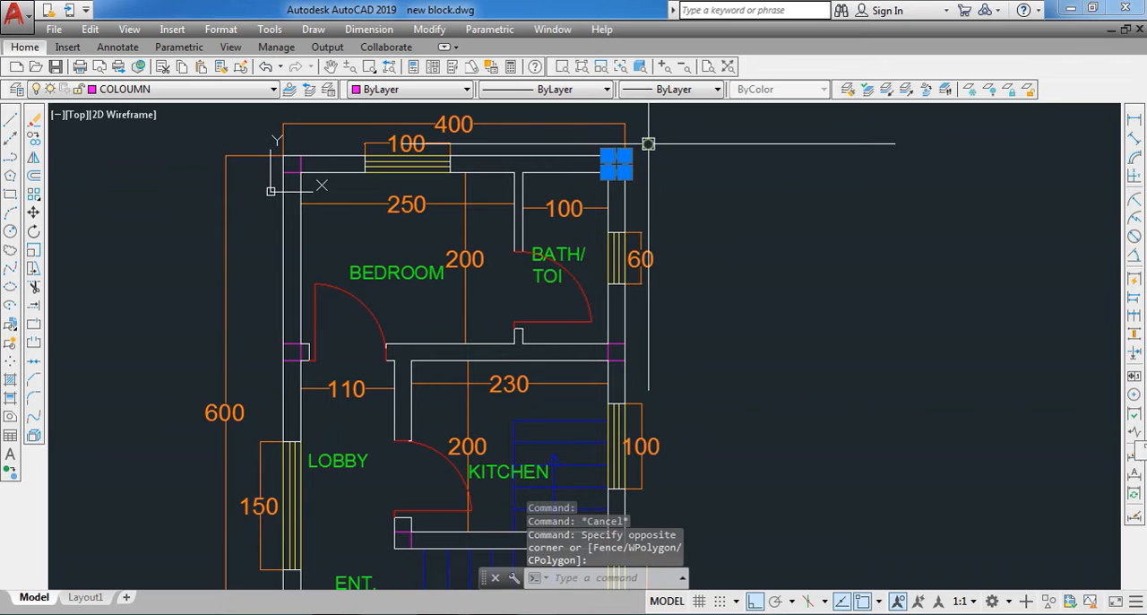
click(883, 91)
scroll(586, 228, down, 2)
scroll(356, 140, down, 2)
- Select all the isolated columns and convert them to a named block with the BLOCK command
click(357, 143)
click(562, 424)
text(B)
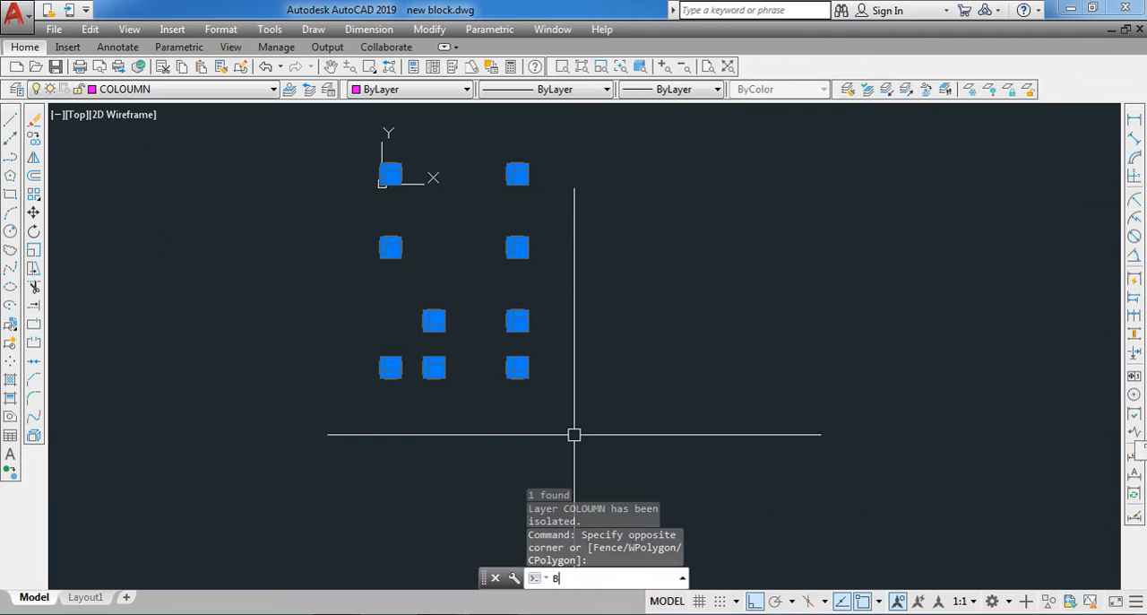
text(LOCK)
key(Return)
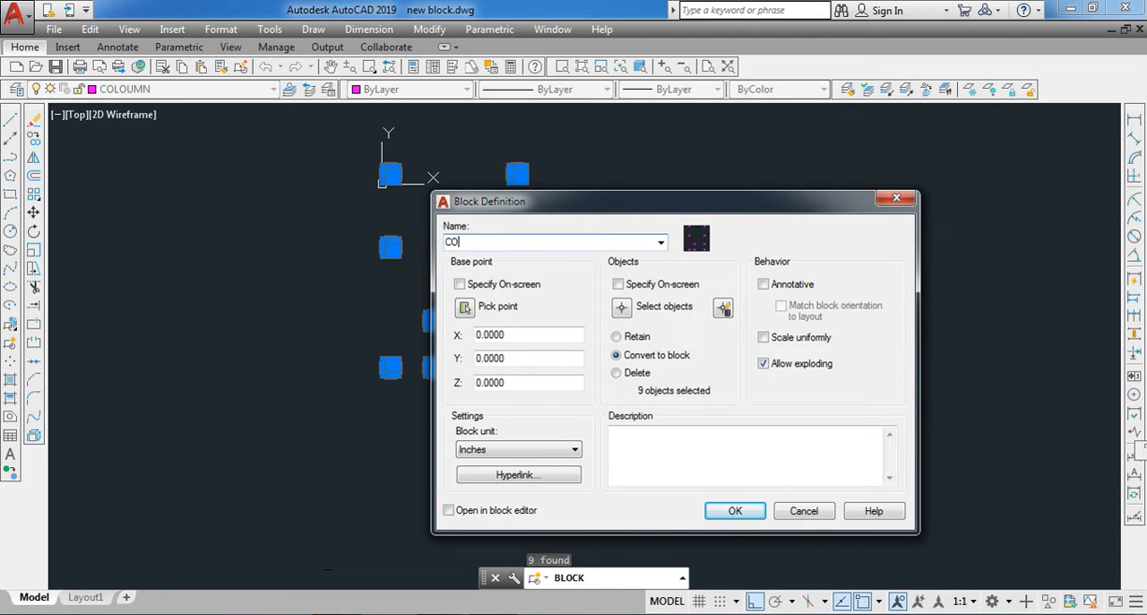
click(733, 513)
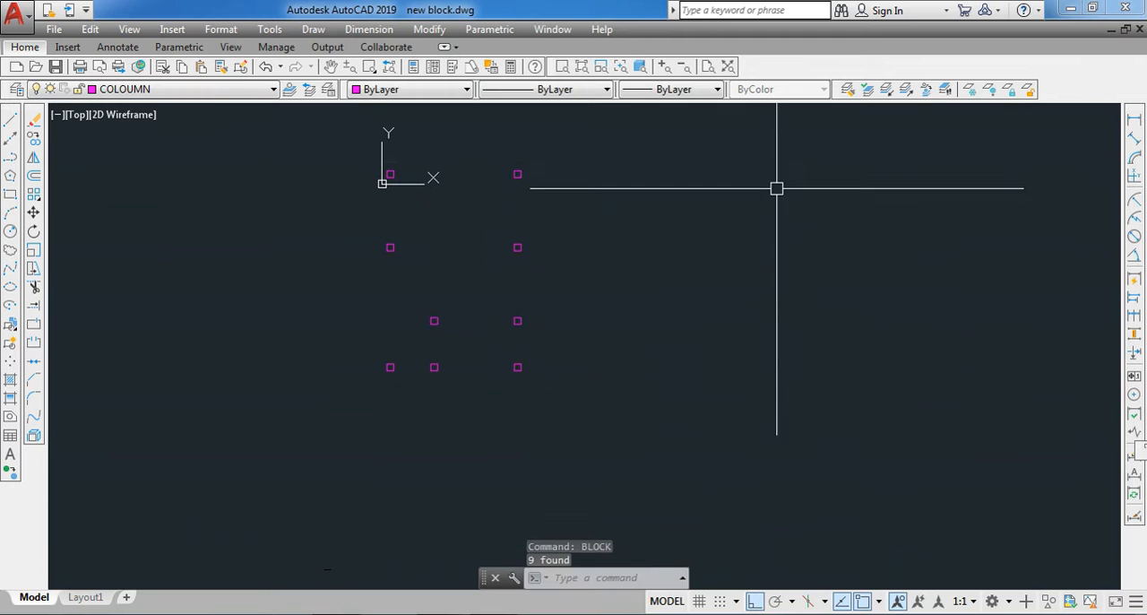
- Restore the isolated layers and select the walls, doors and columns to check their three blocks
click(882, 93)
scroll(376, 229, up, 2)
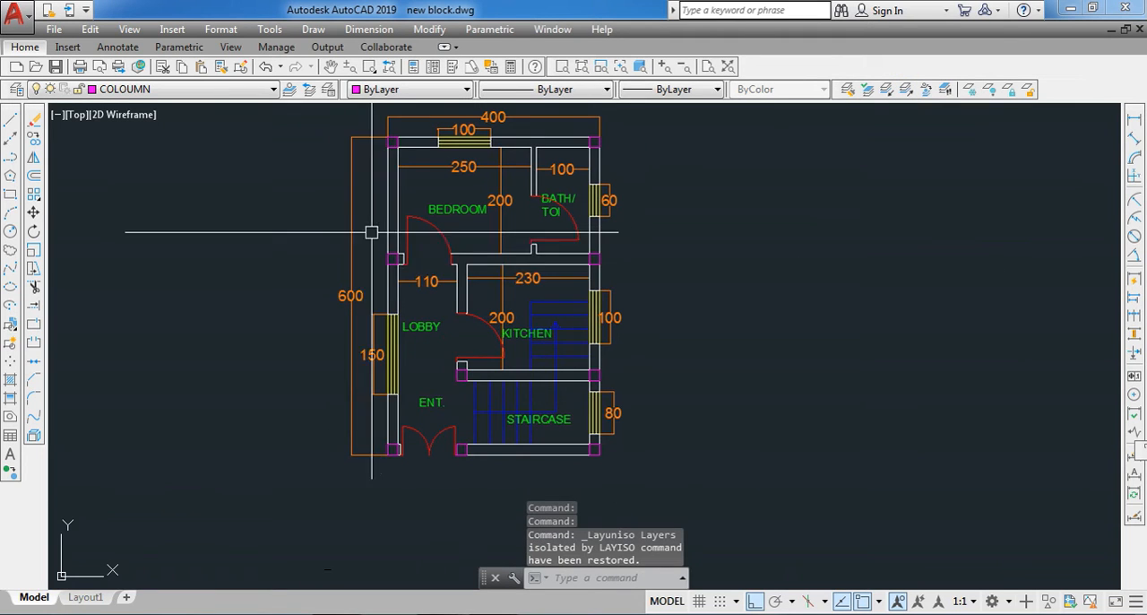
click(390, 294)
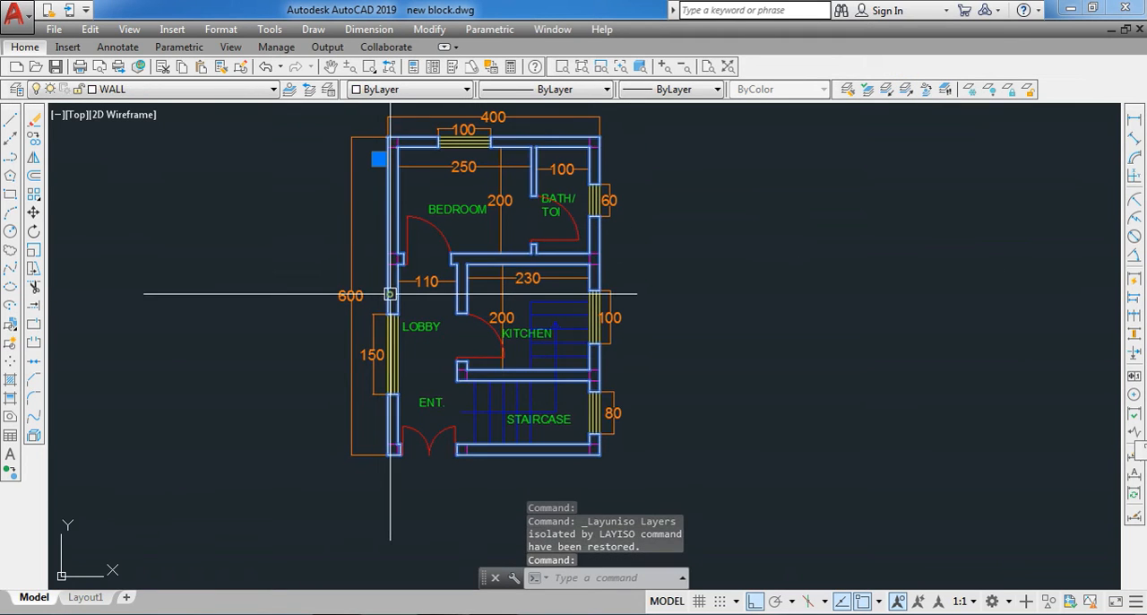
click(560, 243)
scroll(560, 243, up, 4)
key(Escape)
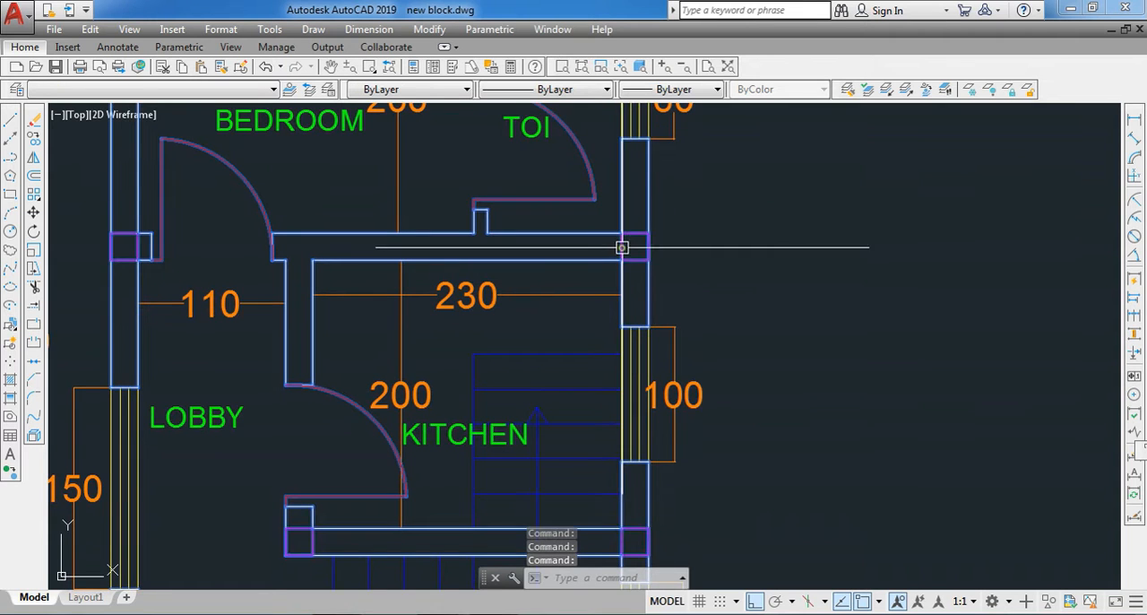
scroll(555, 293, down, 6)
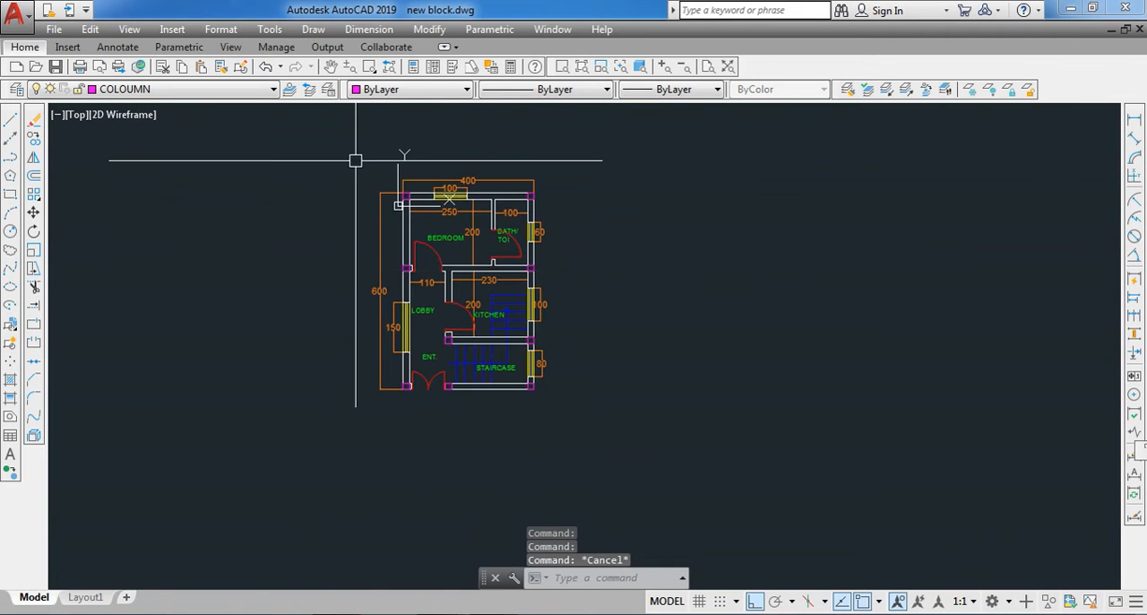
- Copy the entire floor plan into the empty area to the right of the original
click(356, 163)
click(583, 436)
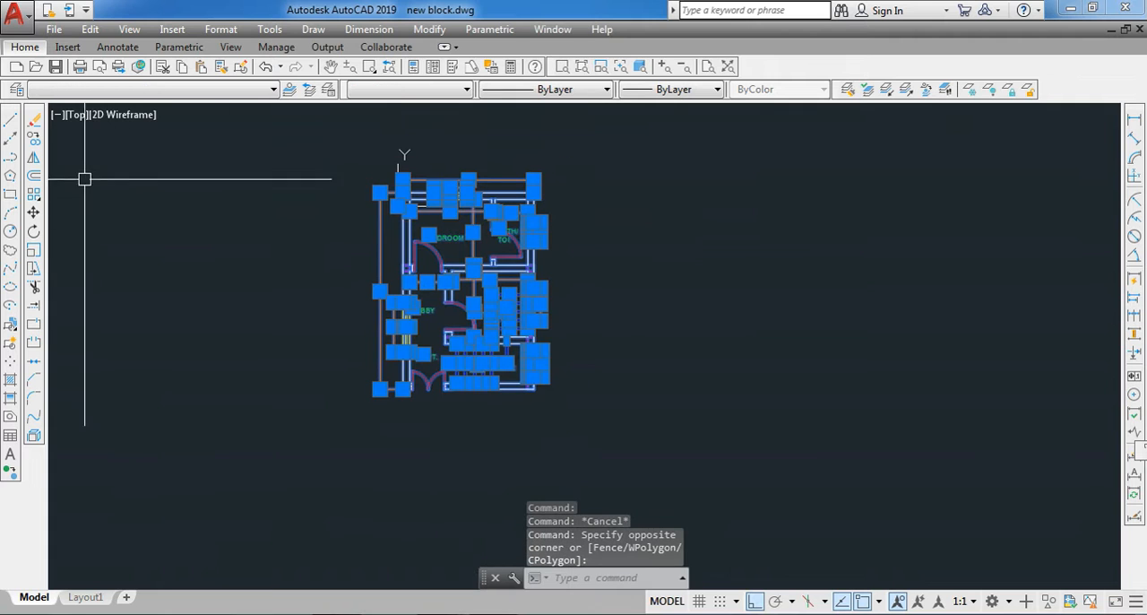
click(33, 138)
click(459, 281)
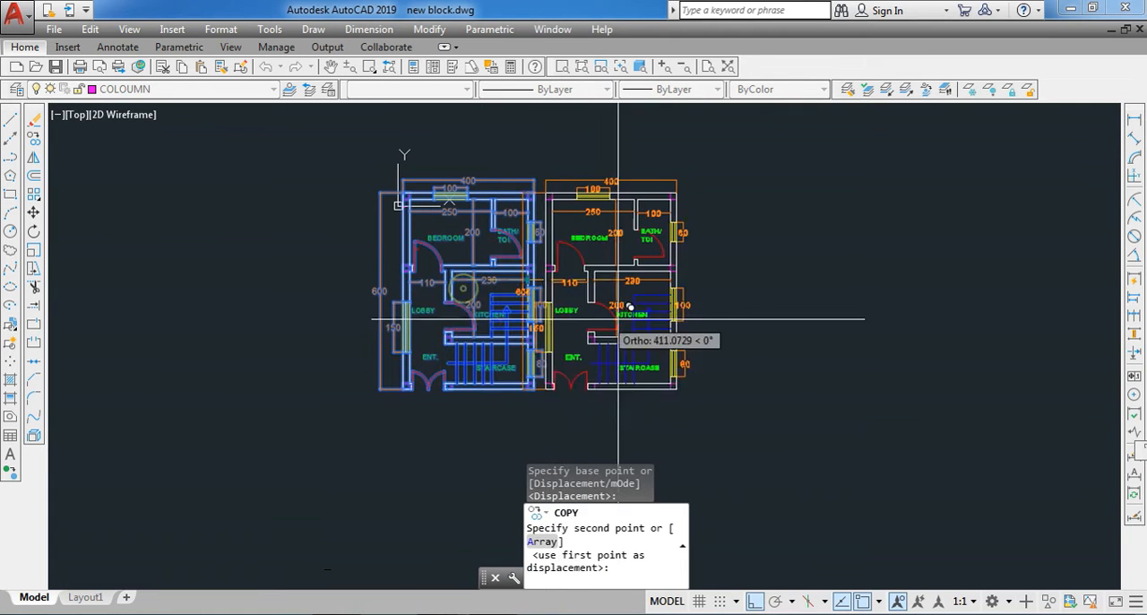
click(768, 301)
key(Escape)
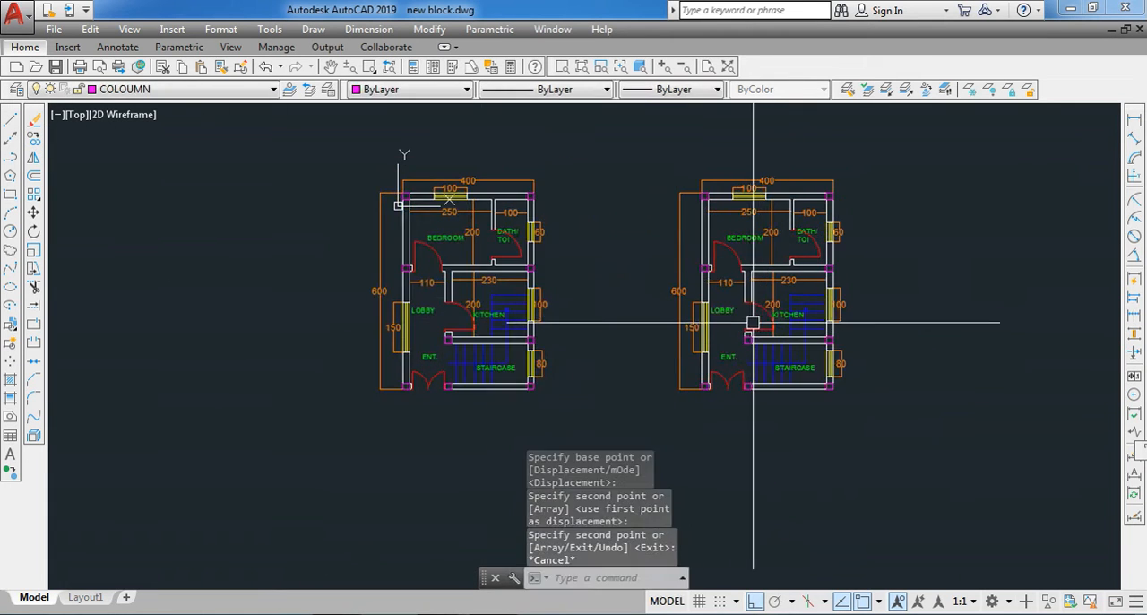
- Explode the wall block and the door block of the copied floor plan
scroll(777, 265, up, 5)
click(727, 270)
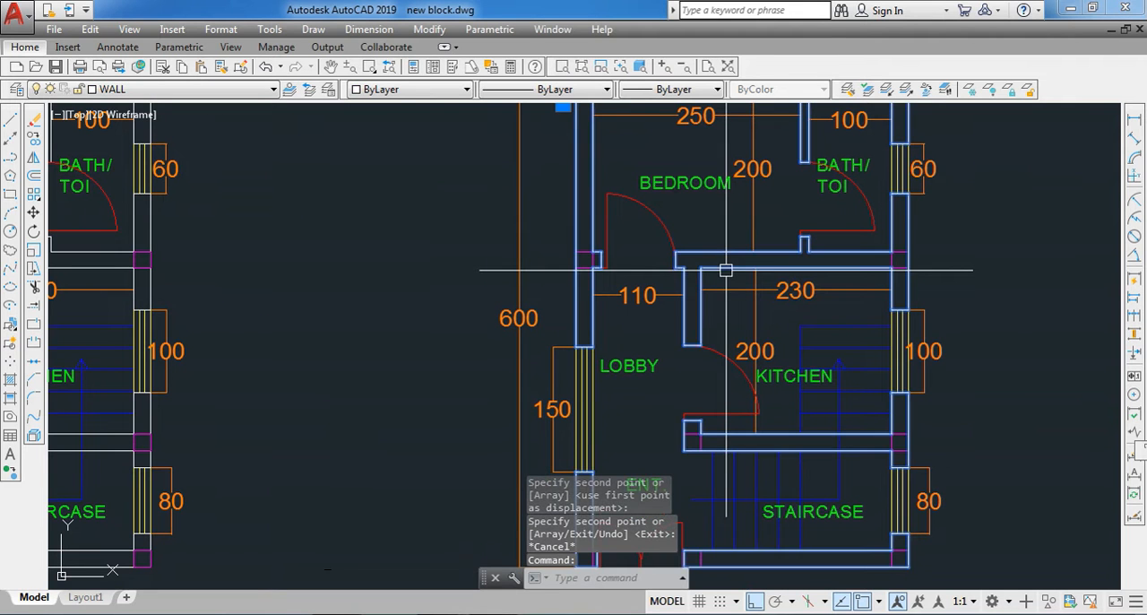
click(33, 438)
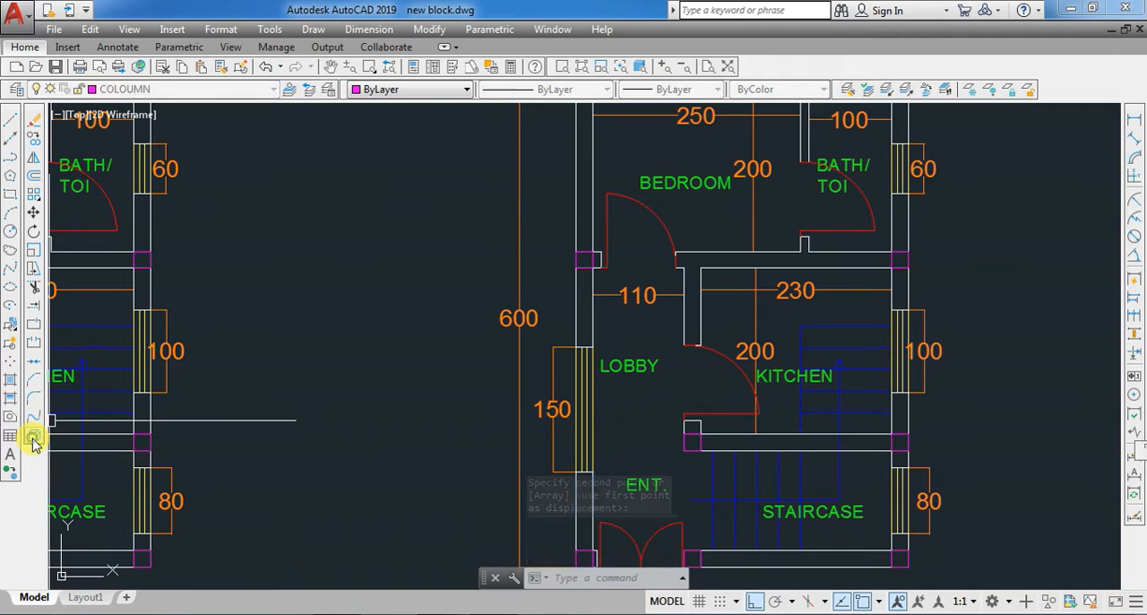
click(605, 234)
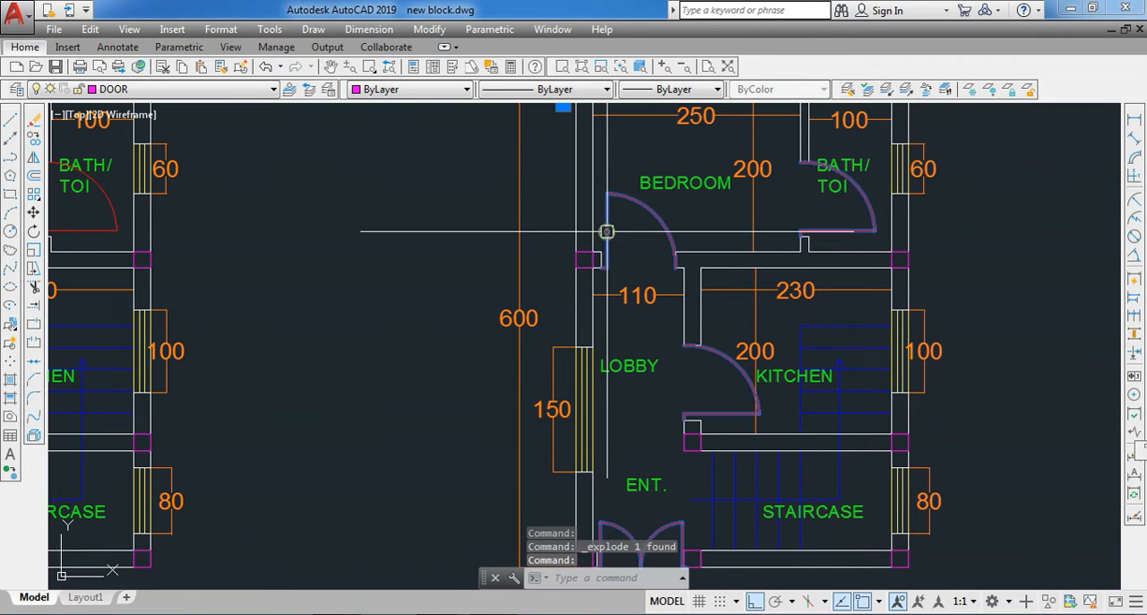
click(33, 438)
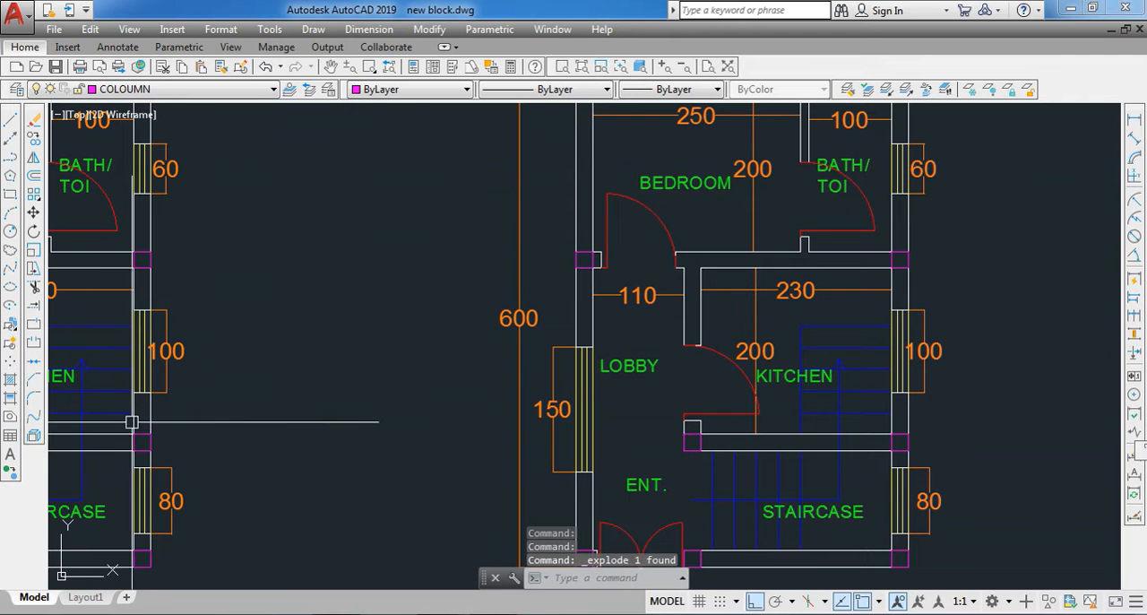
- Explode the column block of the copied floor plan with the EXPLODE command
click(543, 262)
click(571, 306)
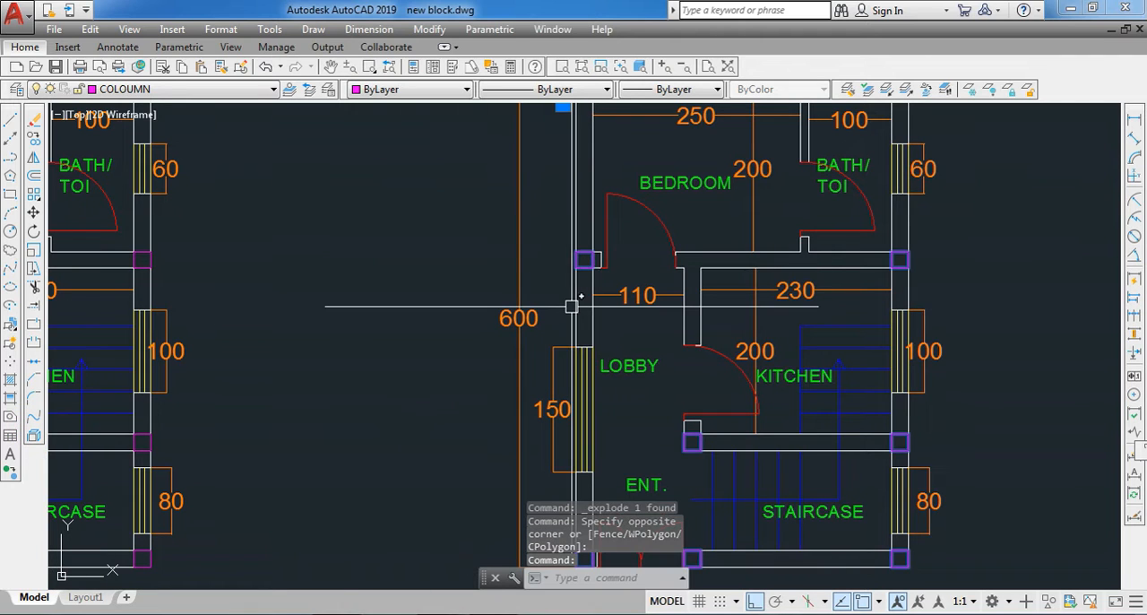
text(EXPLODE)
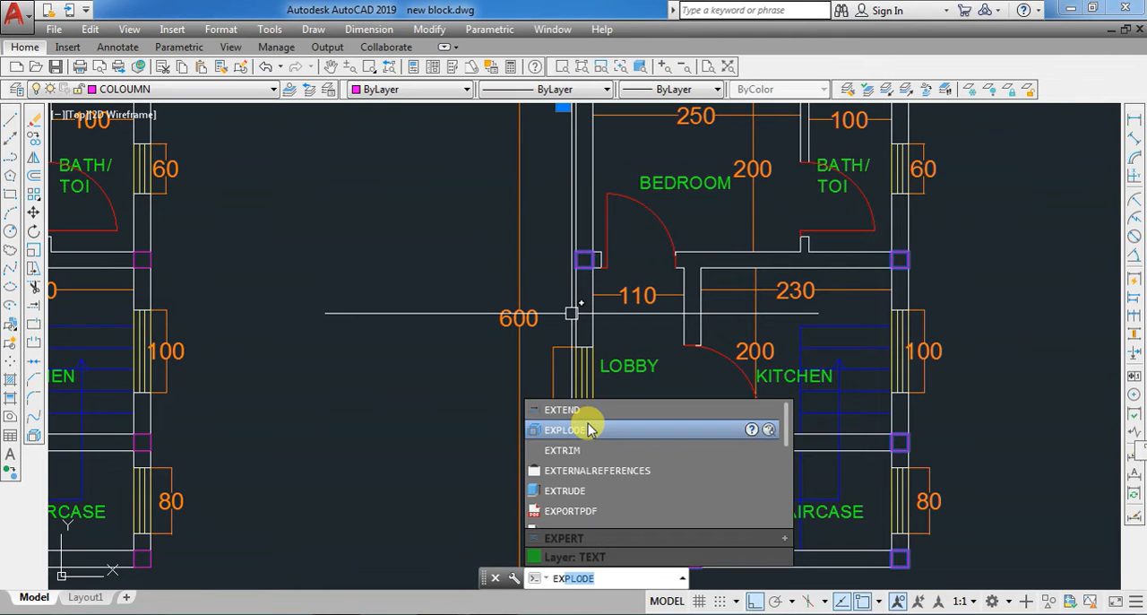
click(583, 430)
scroll(595, 425, down, 3)
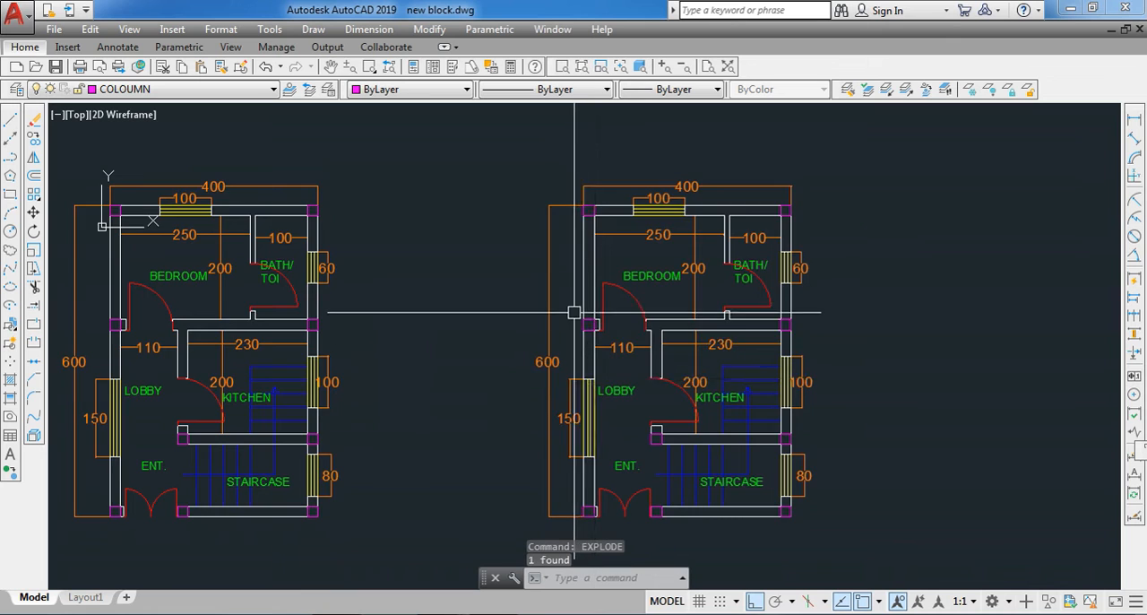
- Convert the entire copied floor plan into a single block named PLAN with the BLOCK command
scroll(579, 312, down, 3)
click(535, 212)
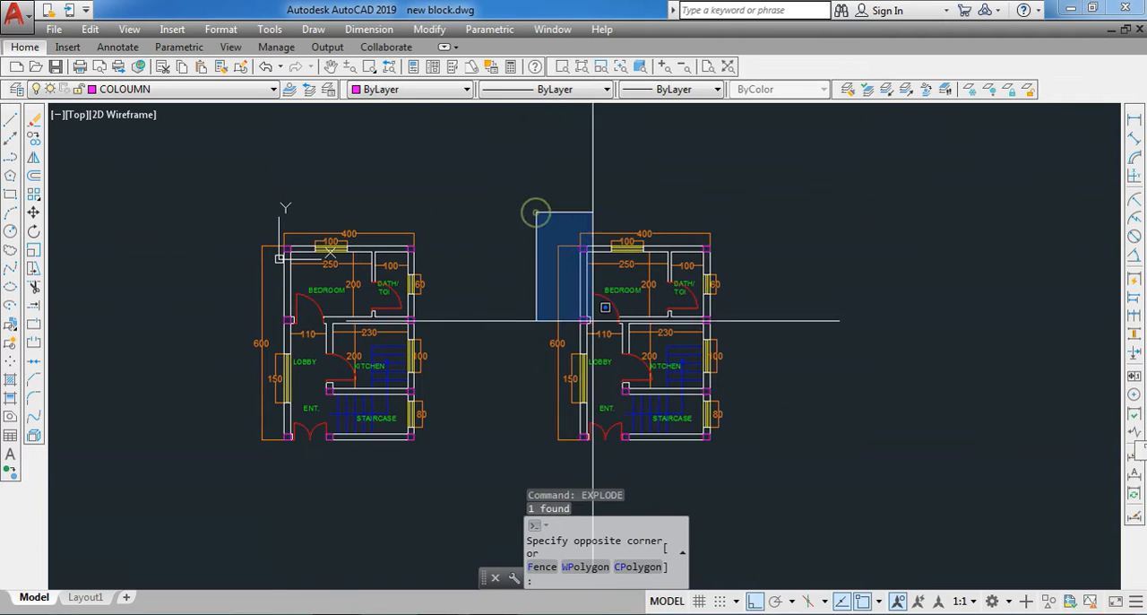
click(735, 448)
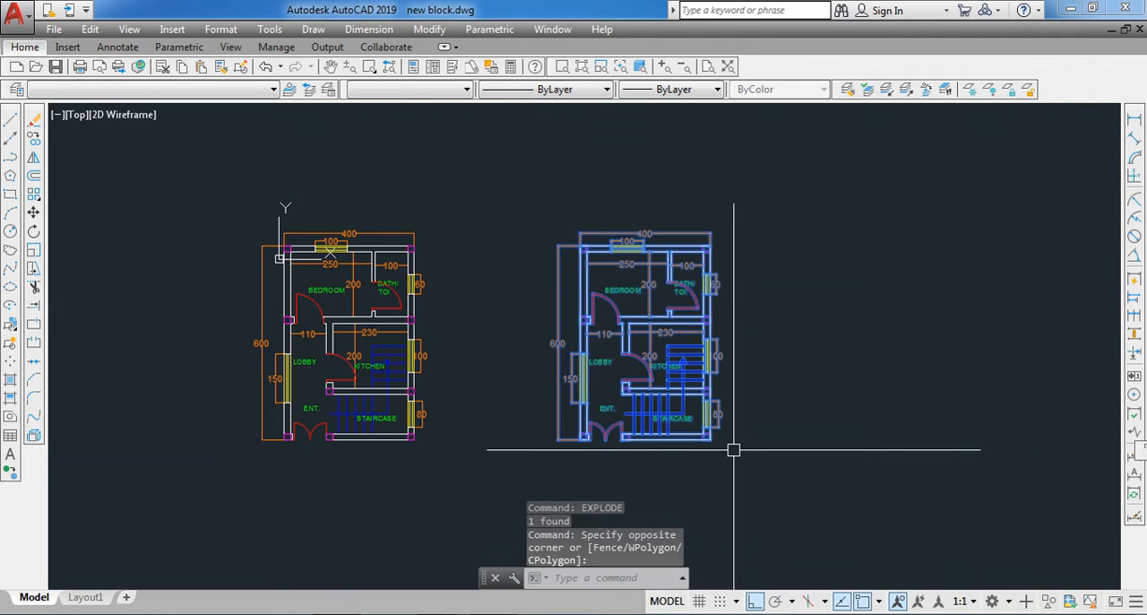
text(block)
key(Return)
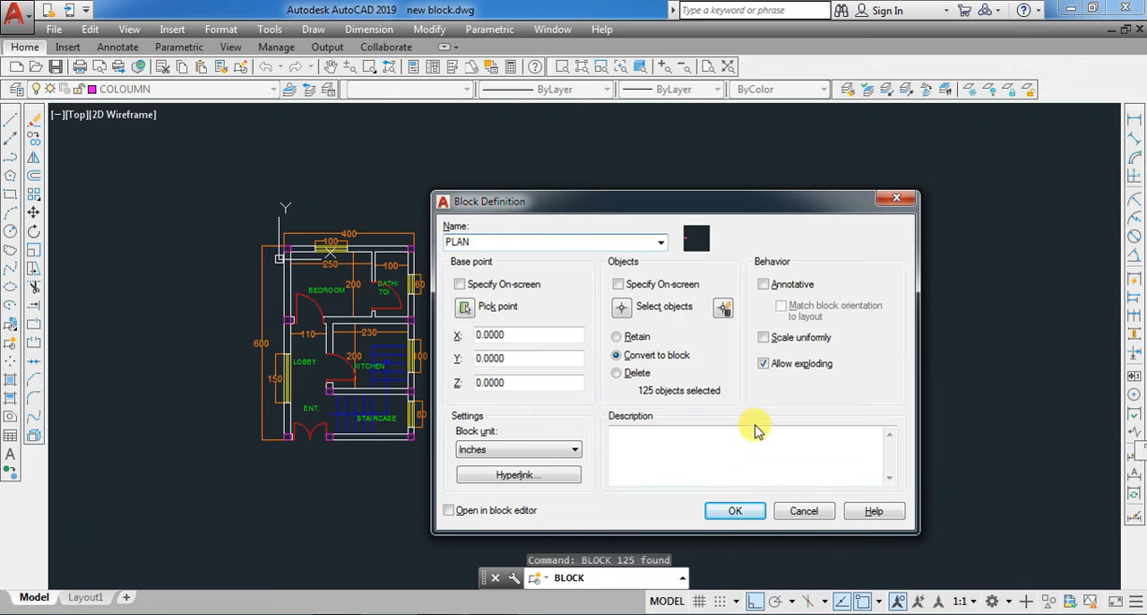
click(735, 510)
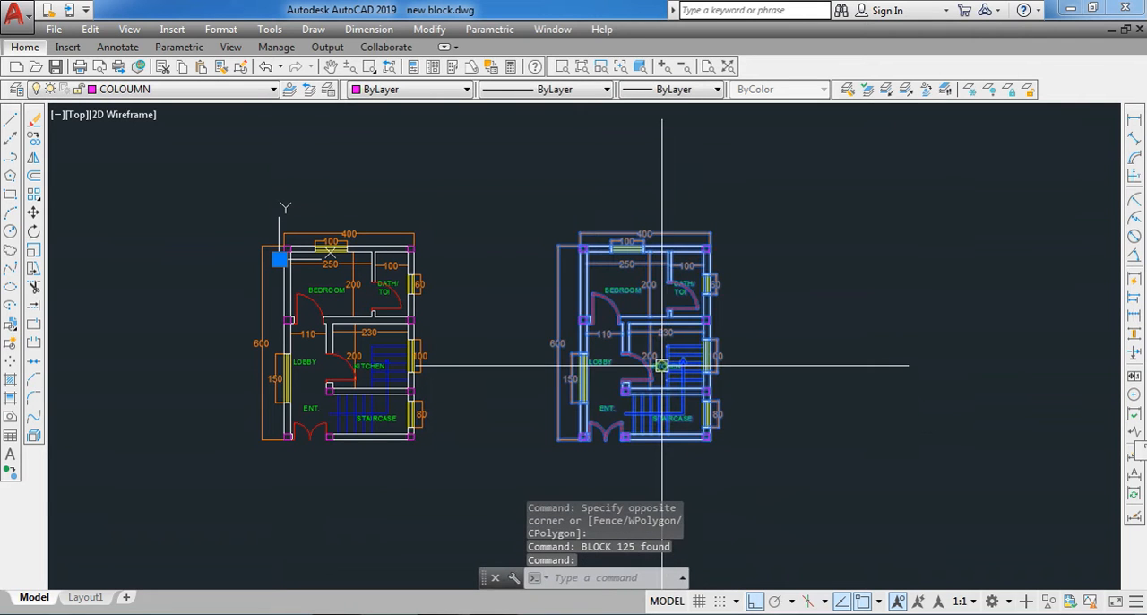
scroll(662, 339, up, 5)
key(Escape)
- Erase the copied floor plan block, keeping only the original plan
scroll(487, 277, down, 4)
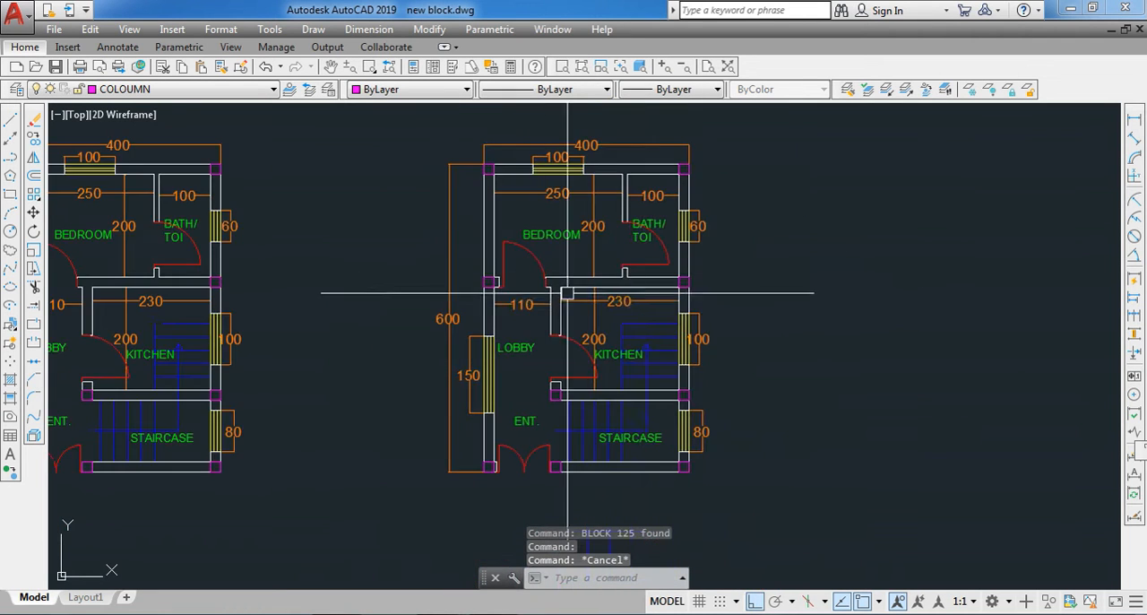
scroll(656, 269, up, 4)
key(Escape)
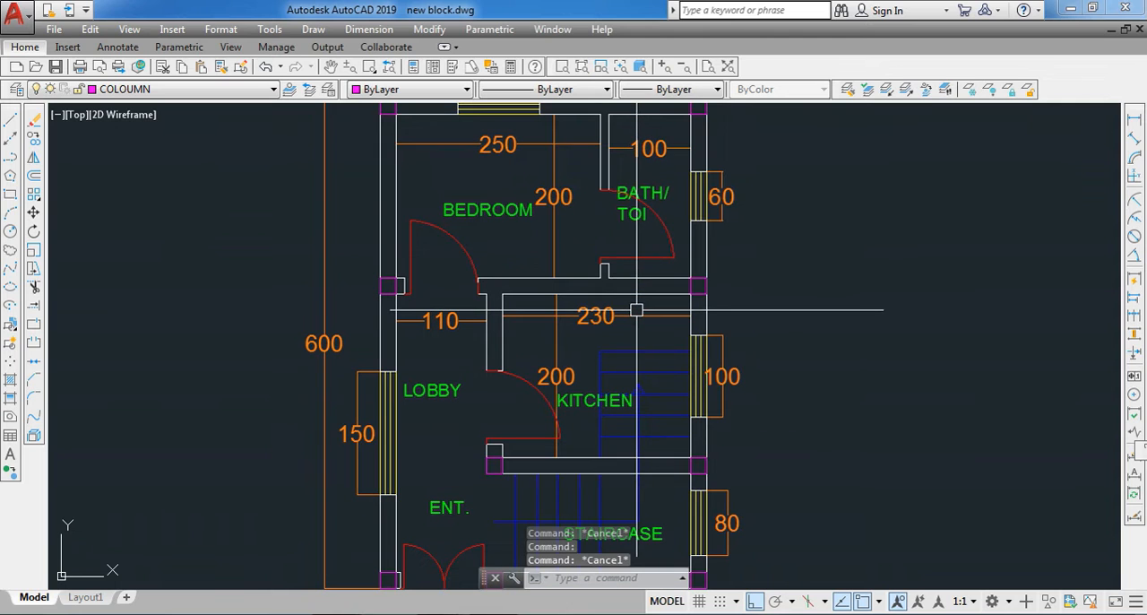
scroll(636, 314, down, 2)
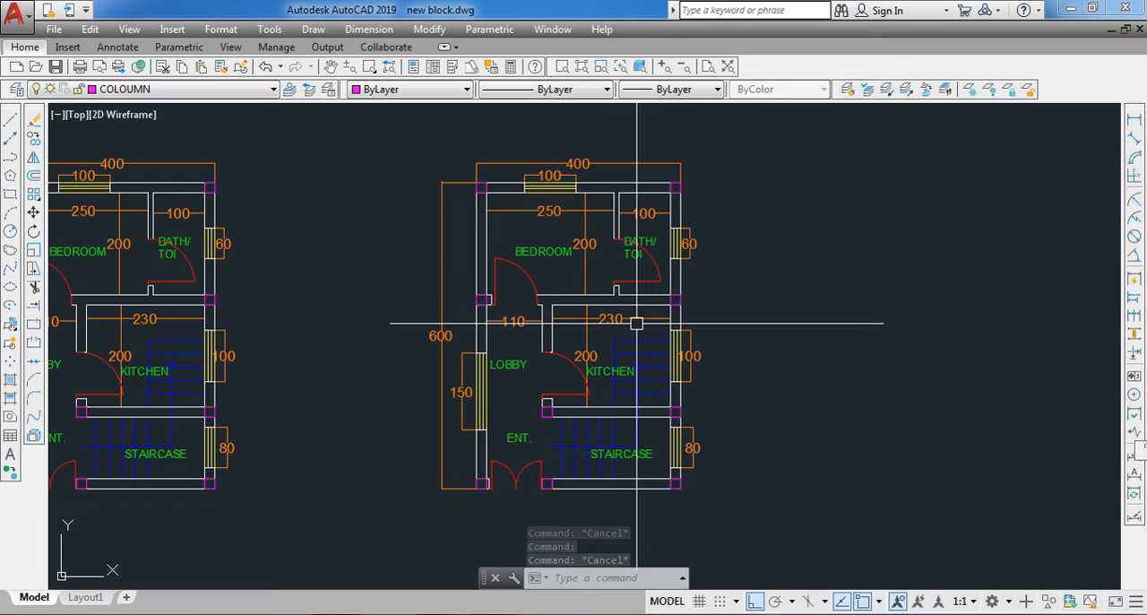
click(636, 323)
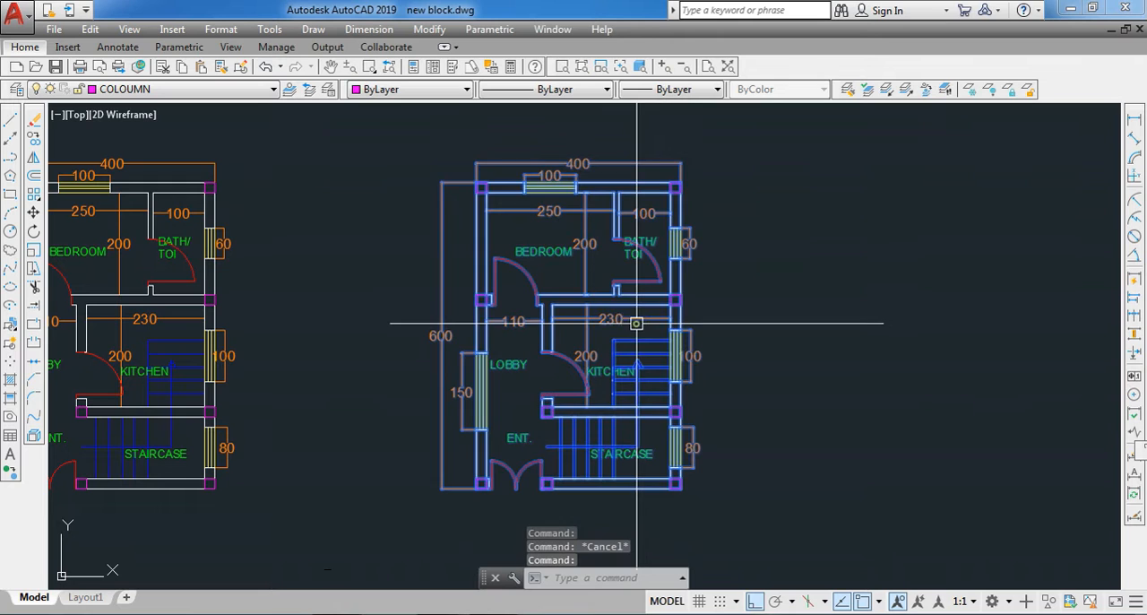
click(36, 124)
scroll(576, 274, down, 2)
scroll(385, 243, down, 4)
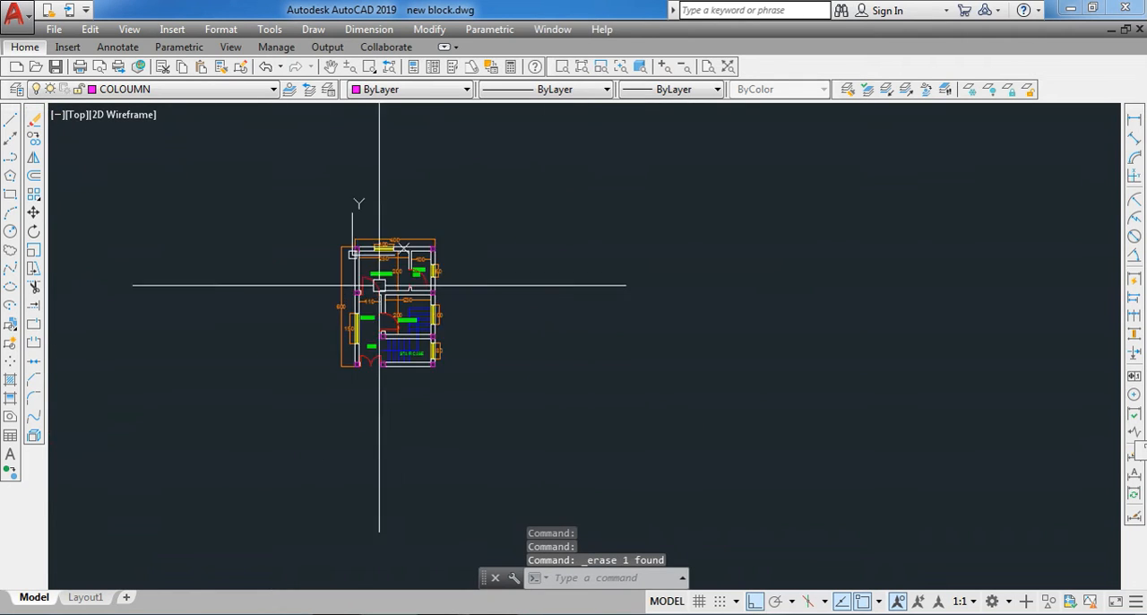
scroll(352, 321, up, 6)
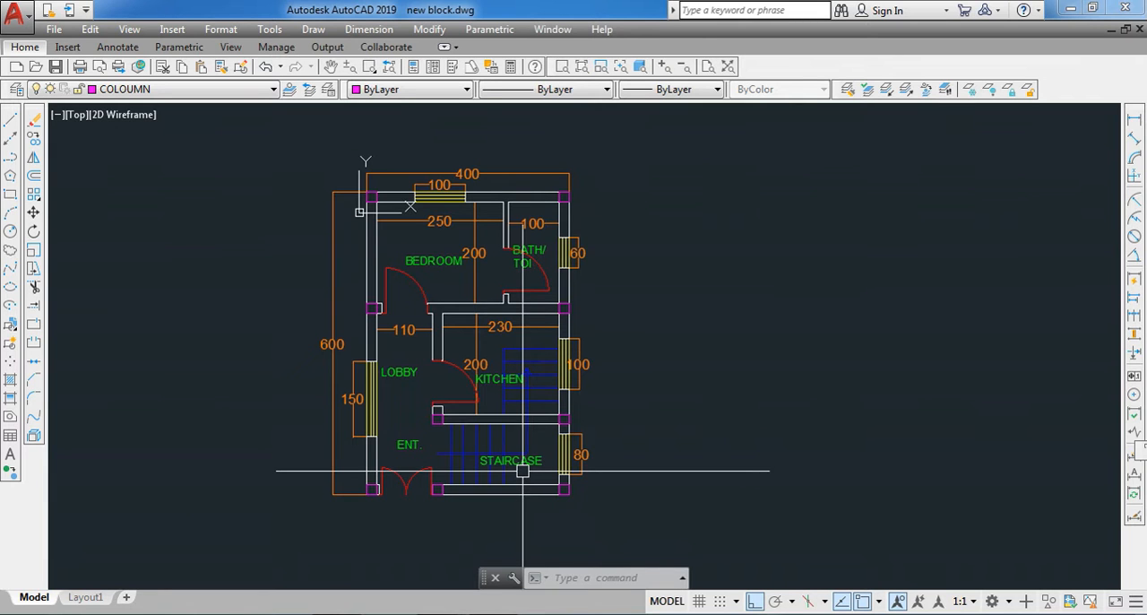
scroll(371, 248, up, 5)
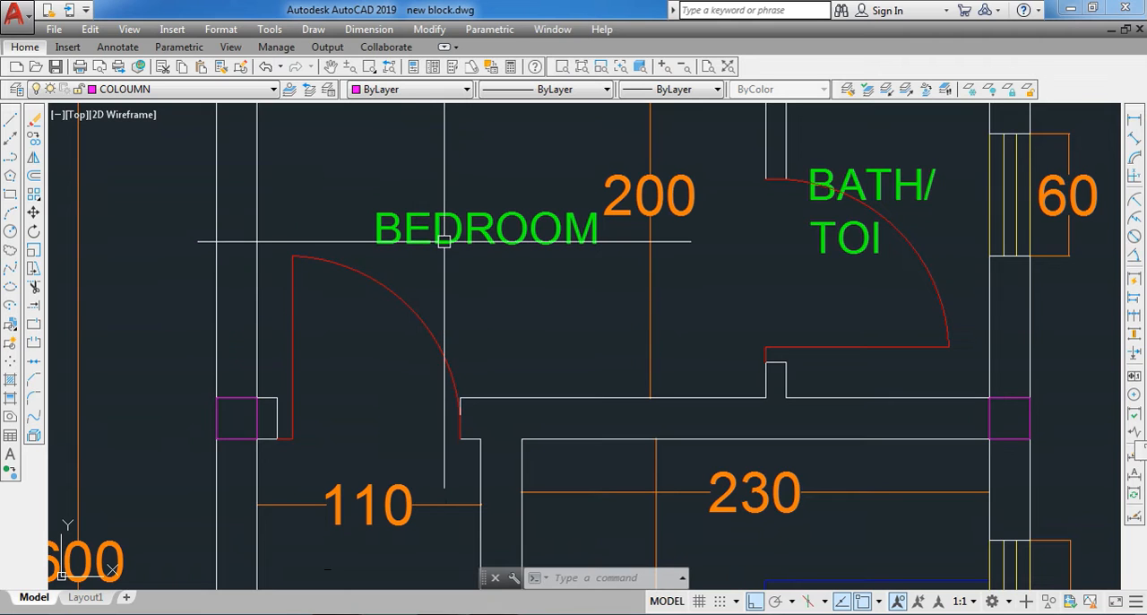
scroll(426, 249, down, 5)
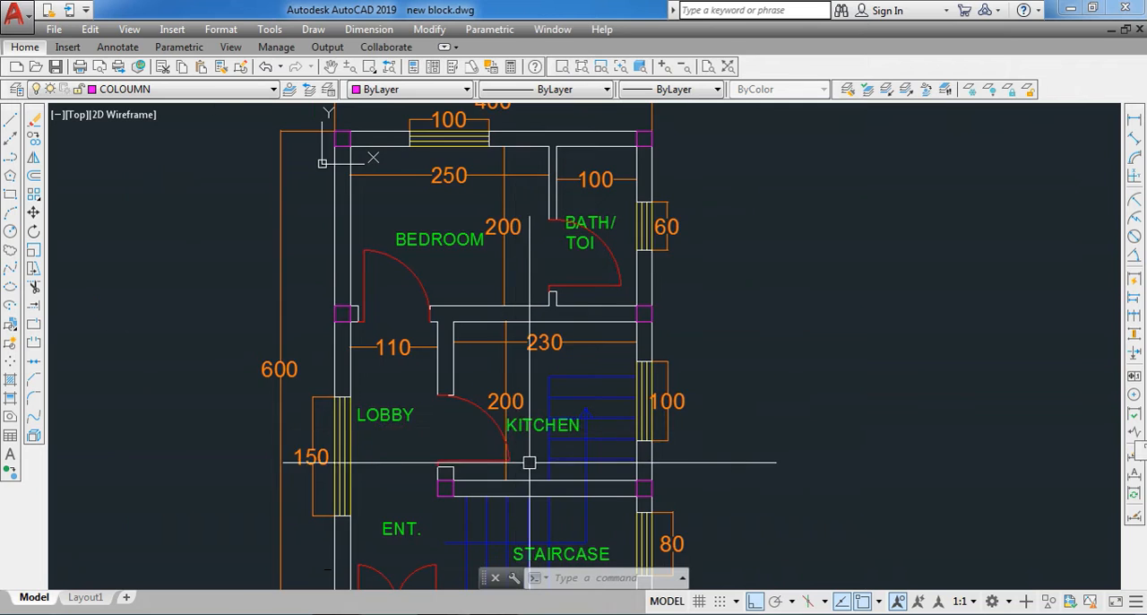
scroll(534, 452, up, 2)
scroll(537, 263, down, 3)
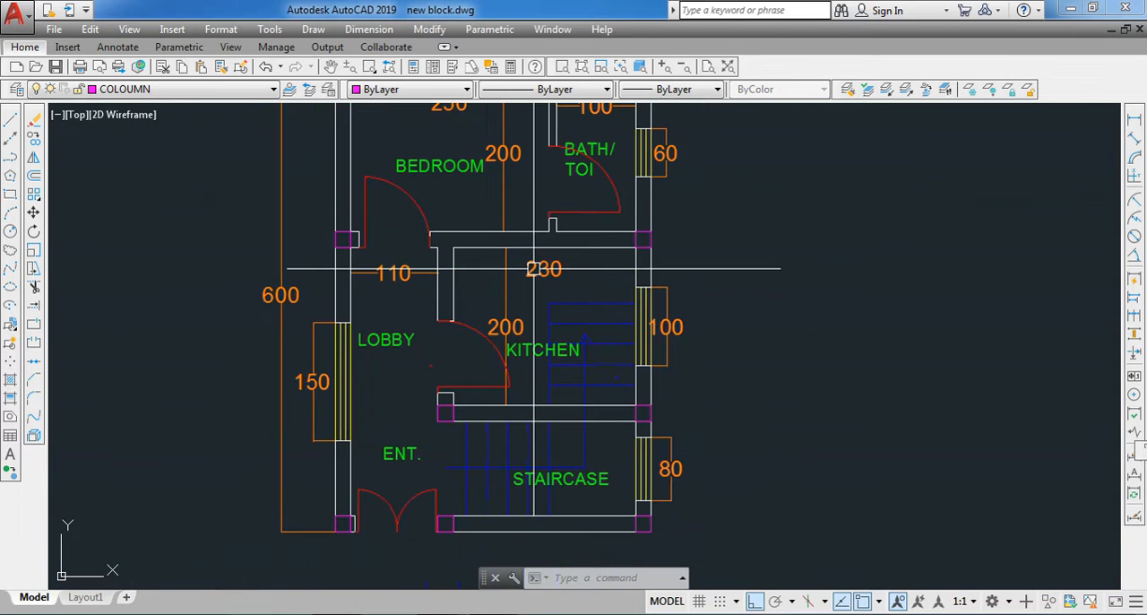
- Change the STAIRCASE label's text to STAIR
scroll(533, 342, up, 4)
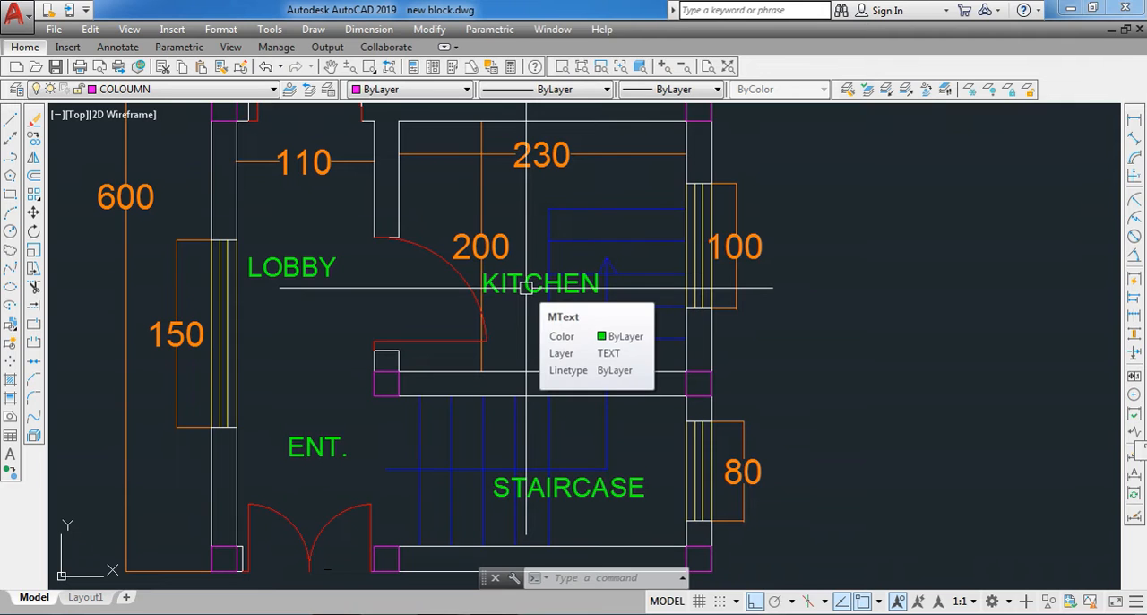
click(583, 488)
double_click(573, 486)
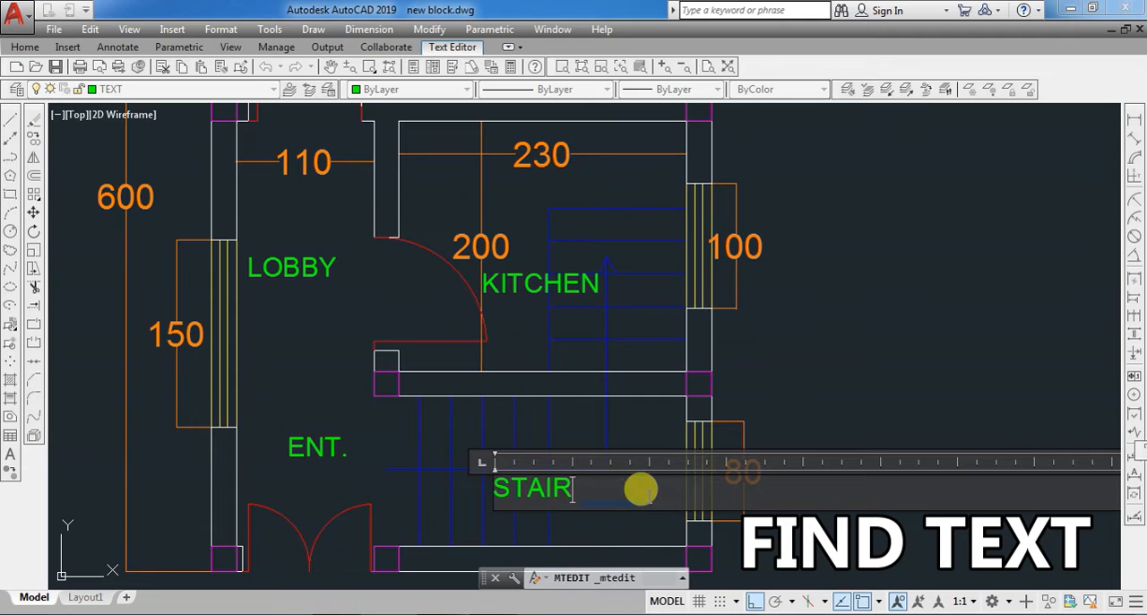
click(597, 411)
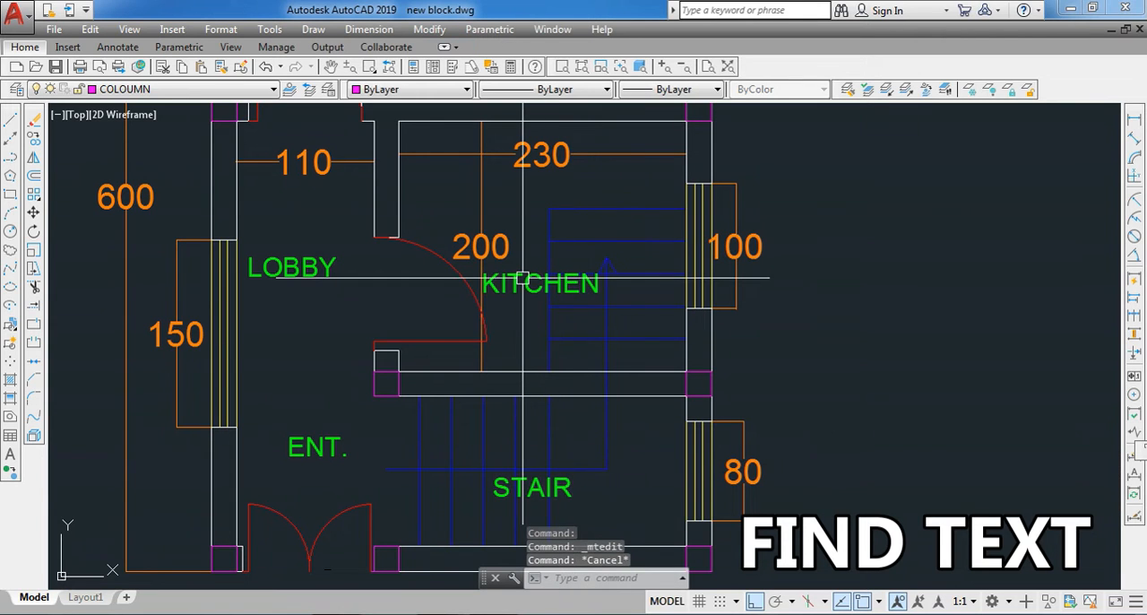
key(Escape)
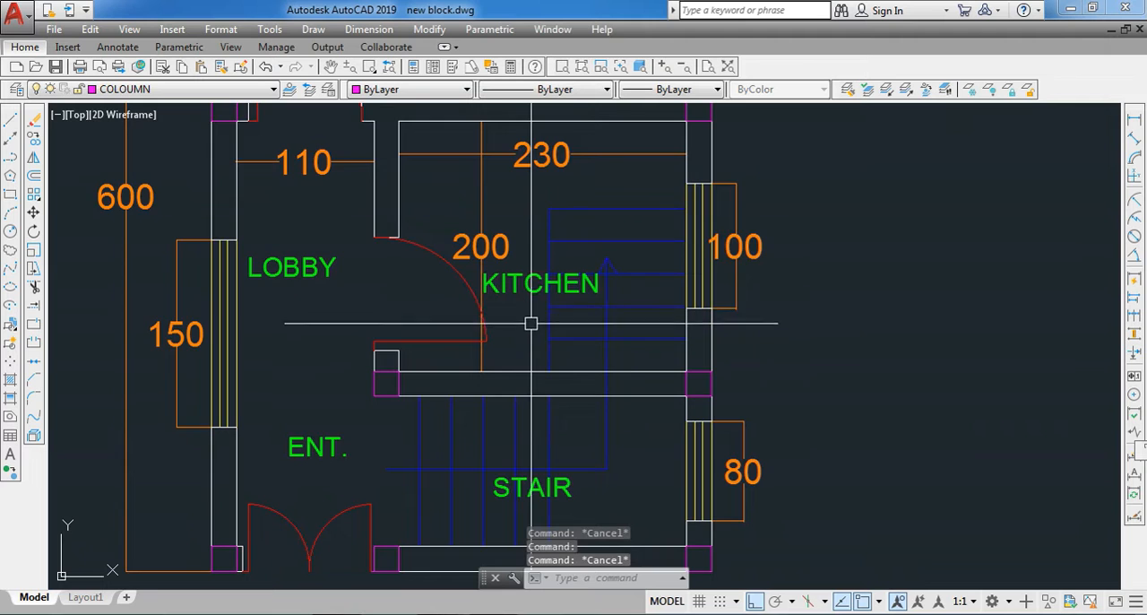
- Copy the STAIR label with ortho mode off to eleven scattered spots in the empty area beside the floor plan
scroll(530, 320, down, 2)
scroll(532, 427, up, 2)
click(532, 420)
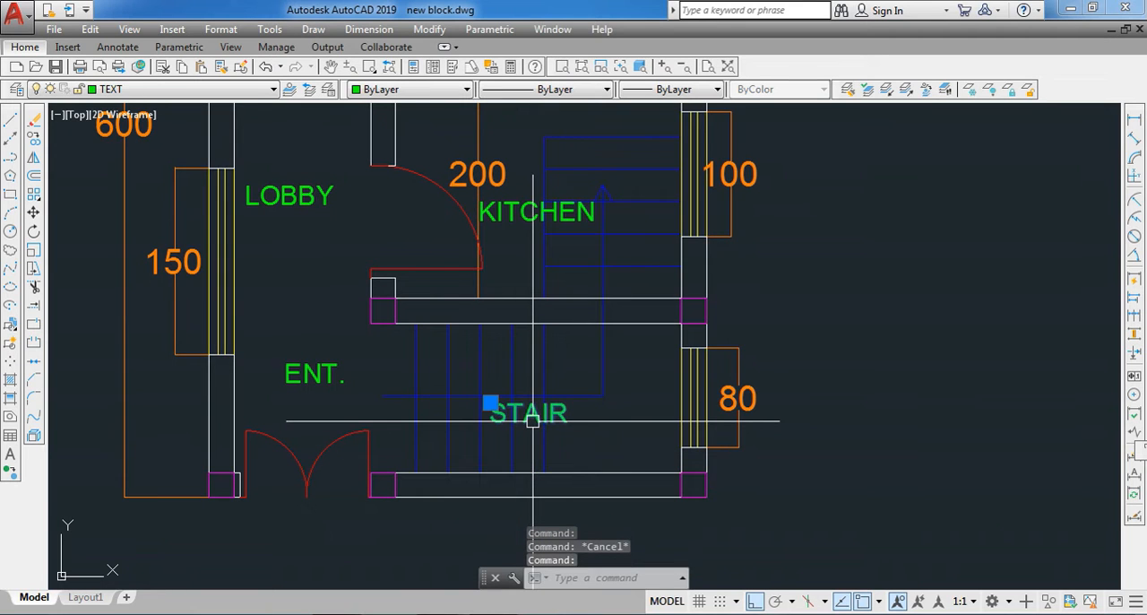
text(co)
key(Return)
key(F8)
click(545, 410)
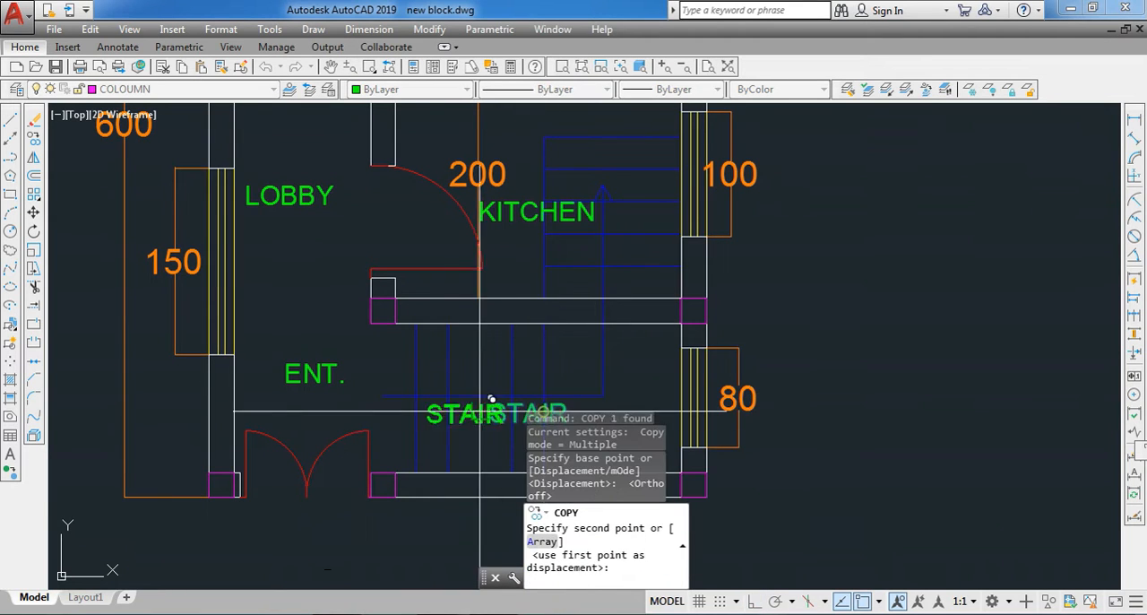
scroll(422, 331, down, 2)
click(669, 321)
click(711, 172)
click(820, 364)
click(926, 178)
click(778, 191)
click(860, 289)
click(924, 218)
click(669, 261)
click(766, 427)
click(788, 235)
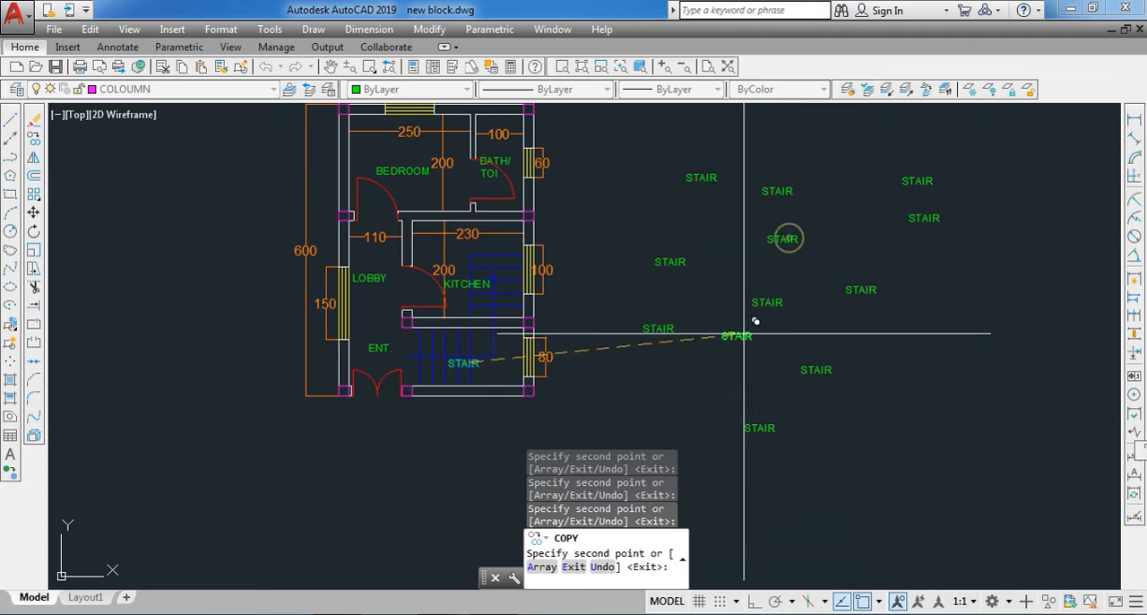
key(Escape)
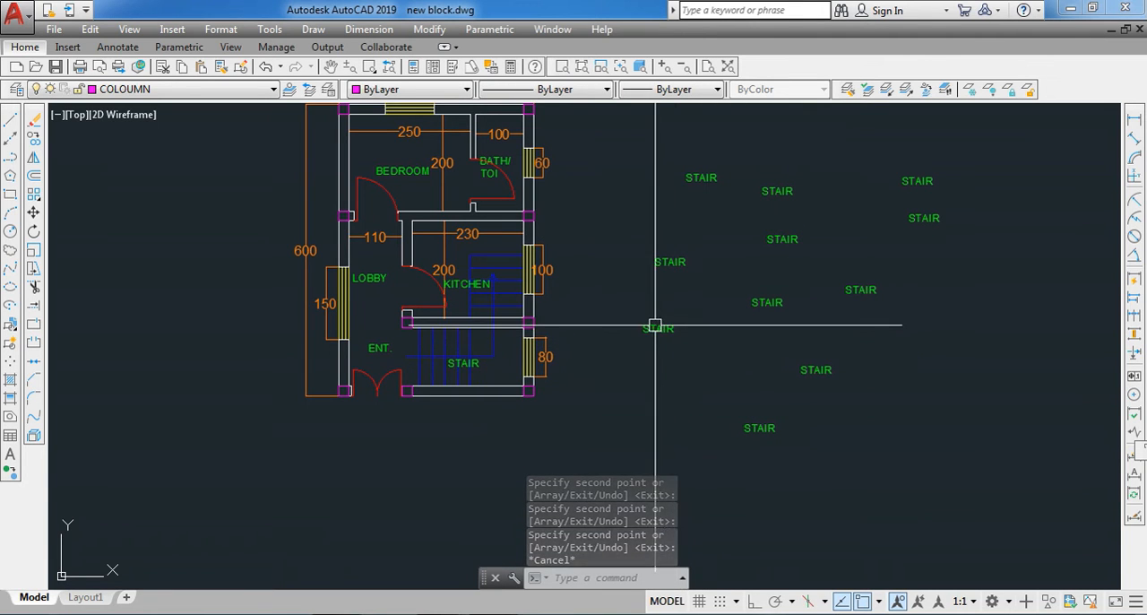
- Change the text of the lower of the two outermost STAIR copies to STAIRCASE
scroll(937, 215, up, 2)
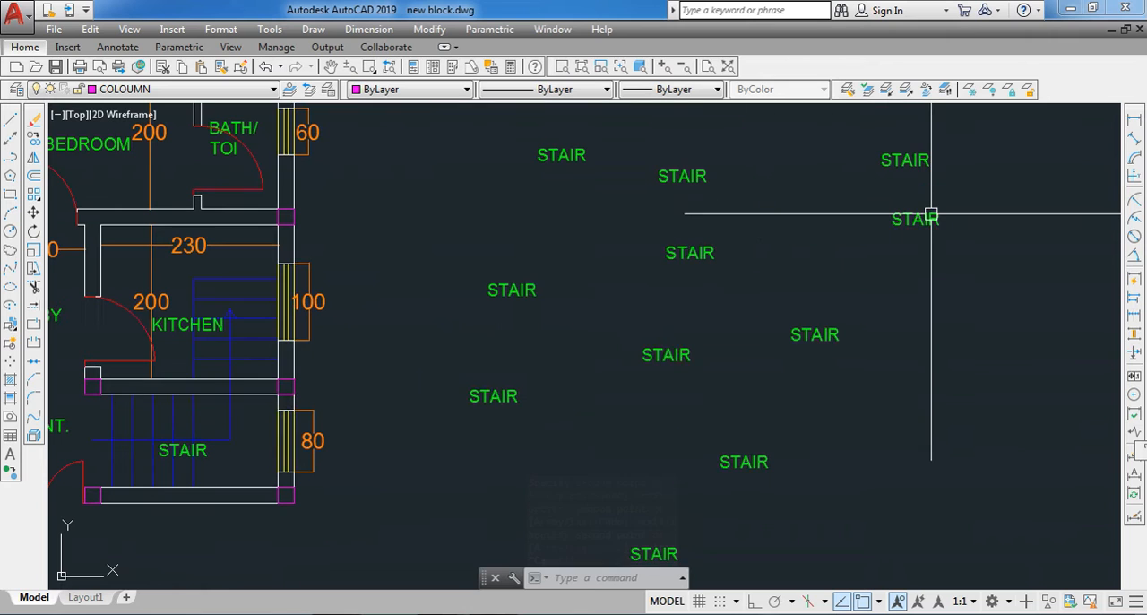
double_click(923, 222)
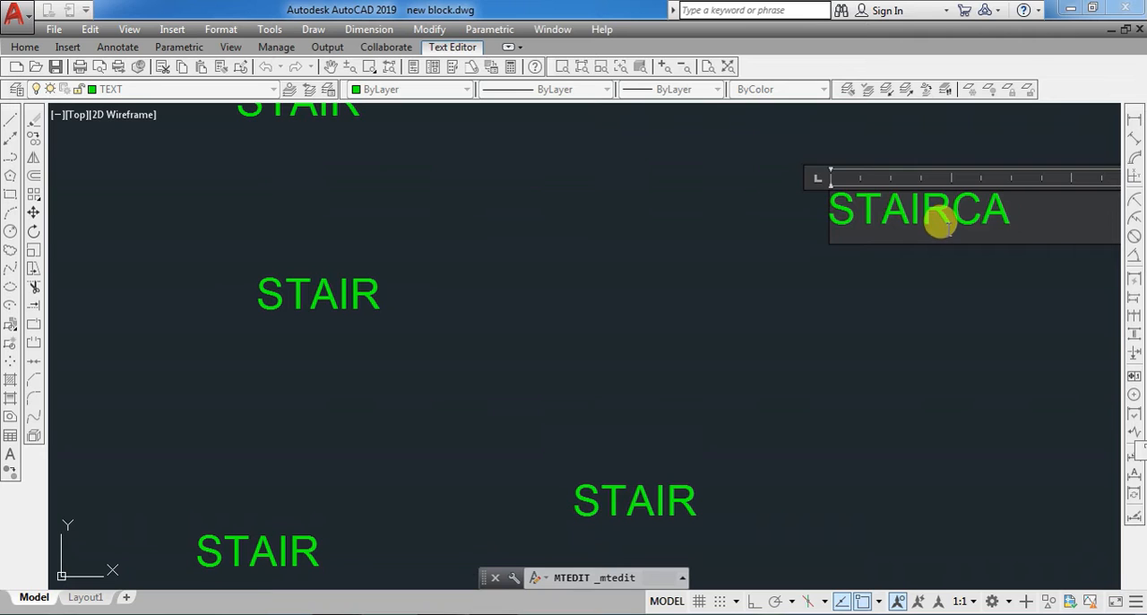
key(Escape)
scroll(894, 287, down, 3)
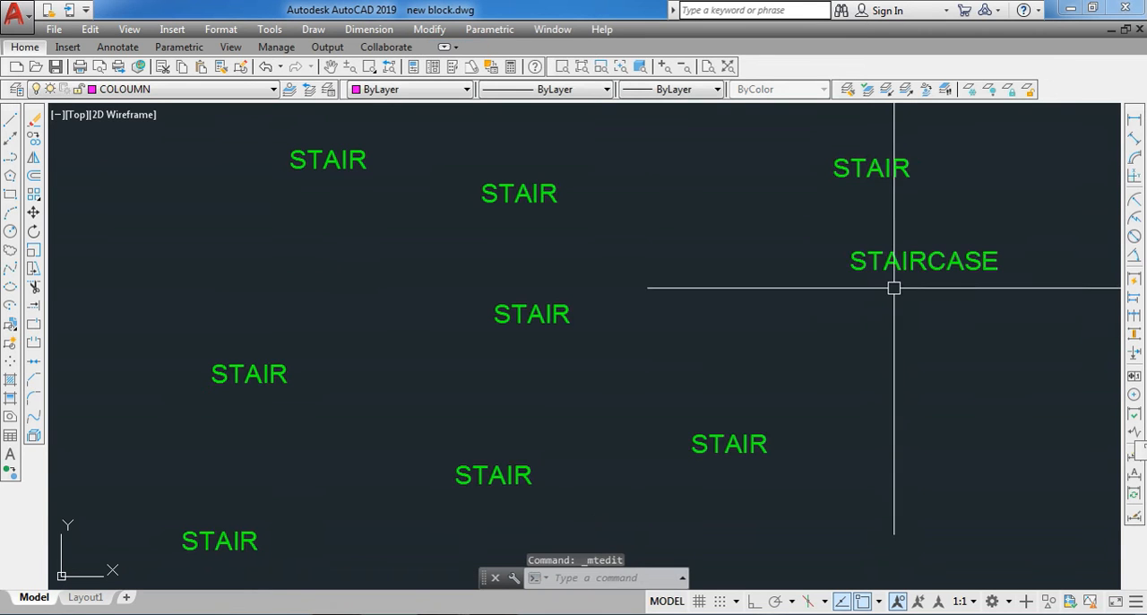
- Copy the STAIRCASE label over the four STAIR labels in the upper part of the scattered group
click(879, 253)
text(co)
key(Return)
click(852, 269)
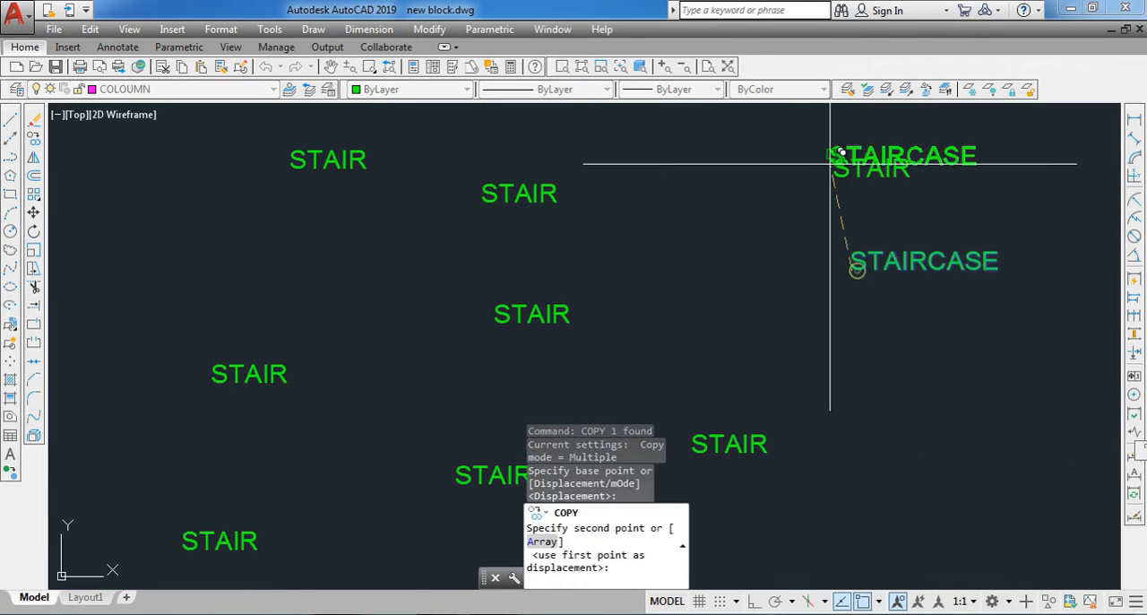
click(481, 204)
click(292, 168)
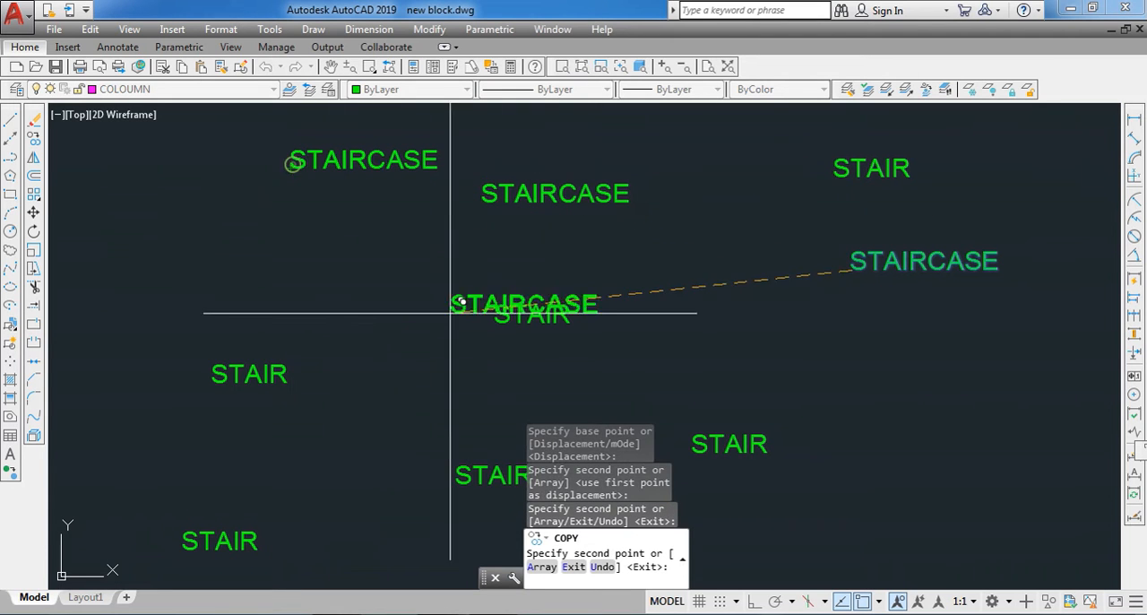
click(498, 323)
click(833, 173)
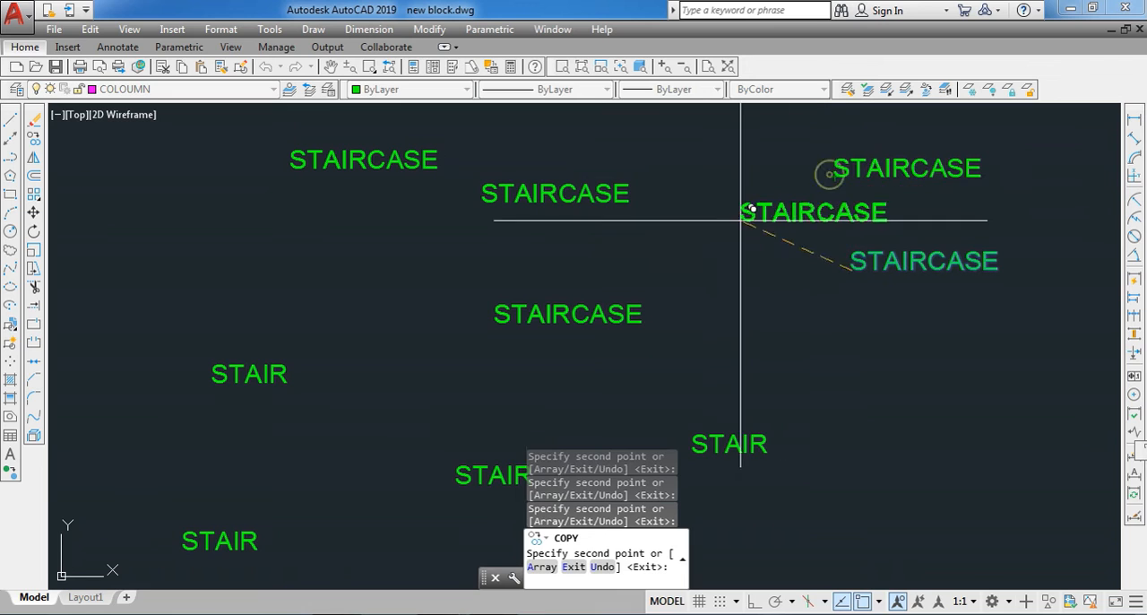
key(Escape)
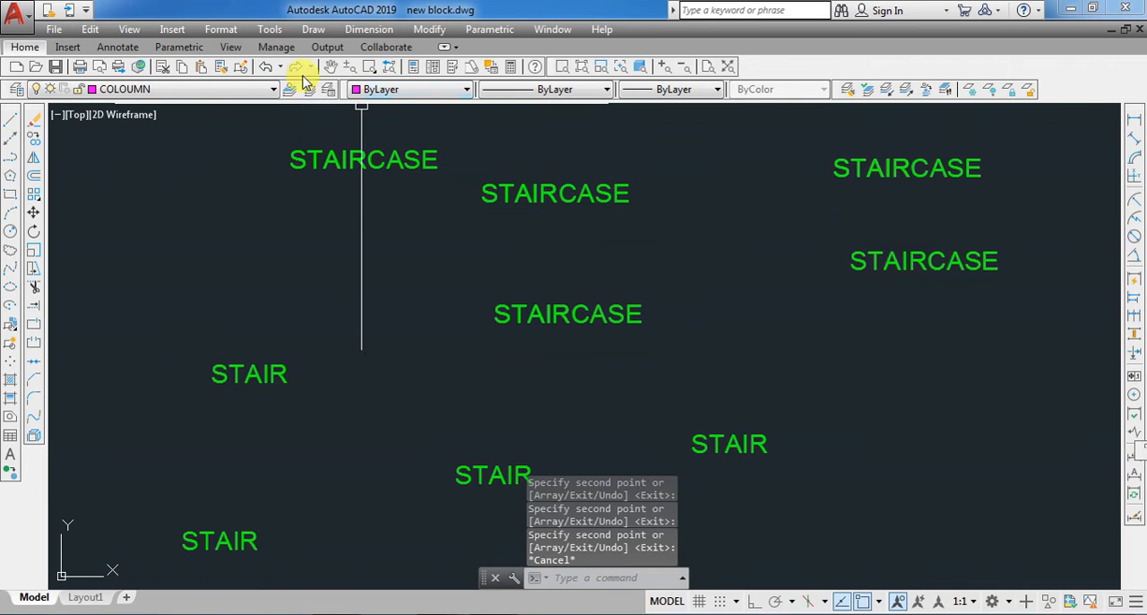
- Undo the STAIRCASE copies and the text change made to the outermost label
click(265, 67)
click(266, 67)
click(266, 67)
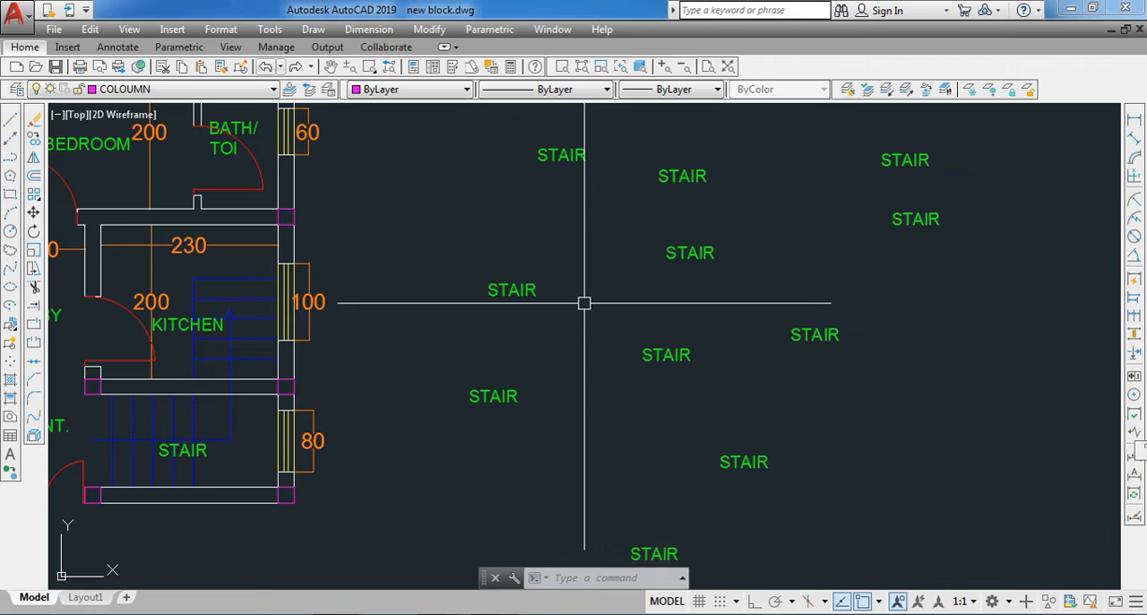
- Find every STAIR text in the entire drawing and replace all of them with STAIRCASE
text(FIND)
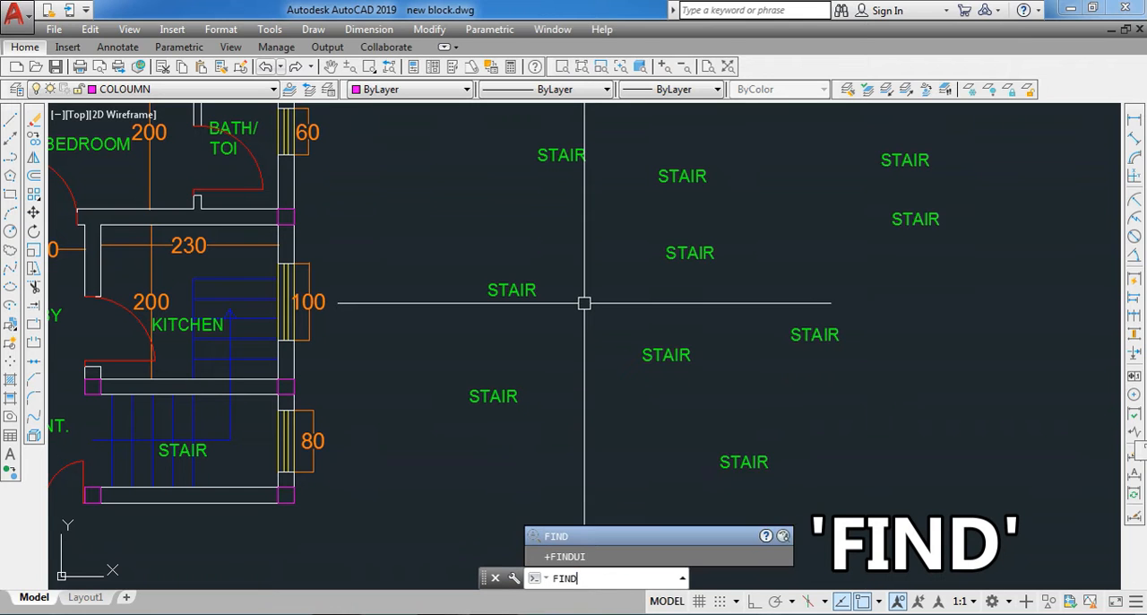
key(Return)
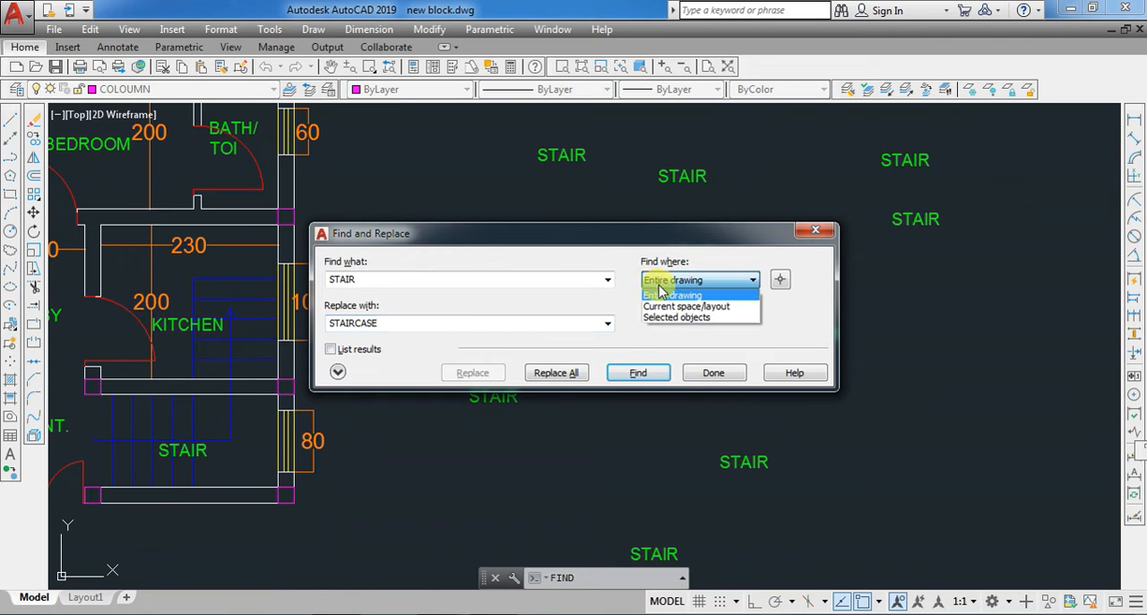
click(674, 296)
click(553, 373)
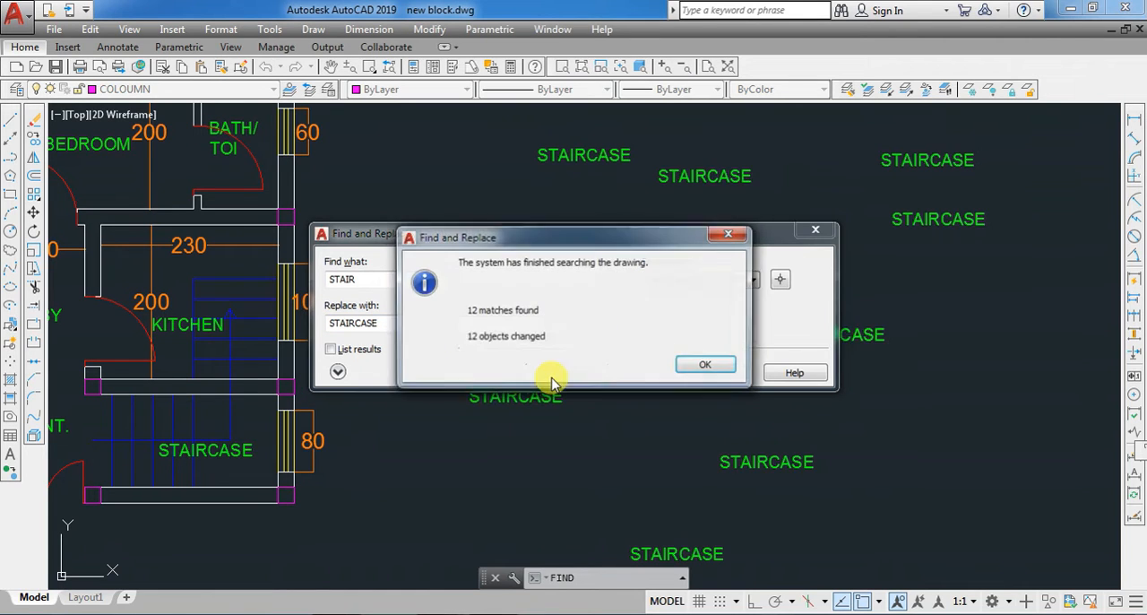
click(706, 368)
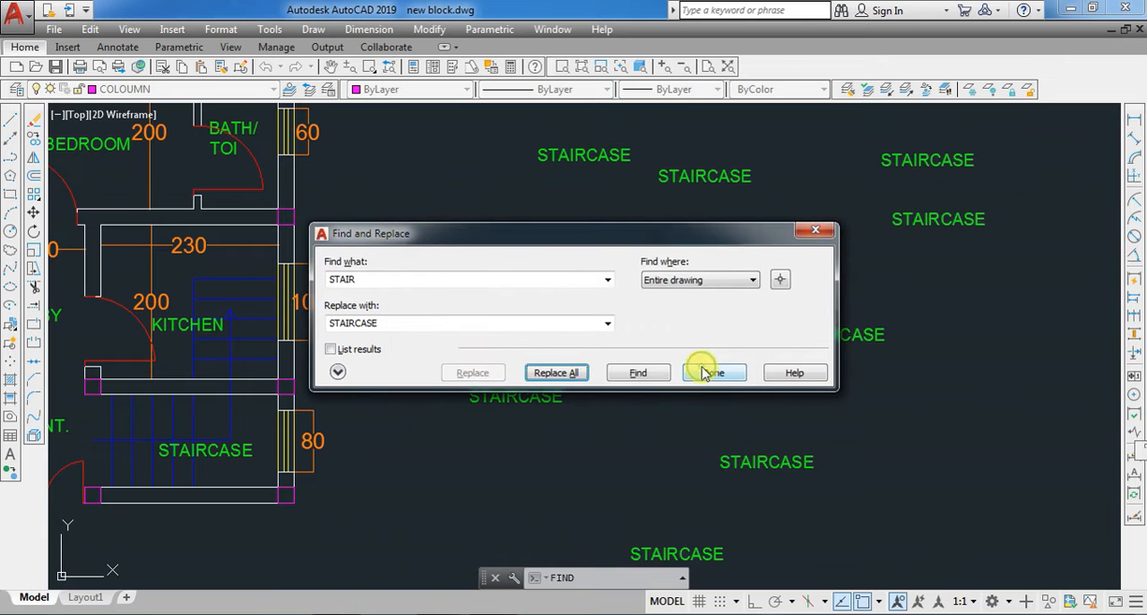
click(709, 373)
- Erase all the scattered STAIRCASE labels beside the floor plan, keeping the one inside the plan
scroll(600, 376, down, 2)
scroll(568, 386, up, 4)
scroll(568, 385, down, 2)
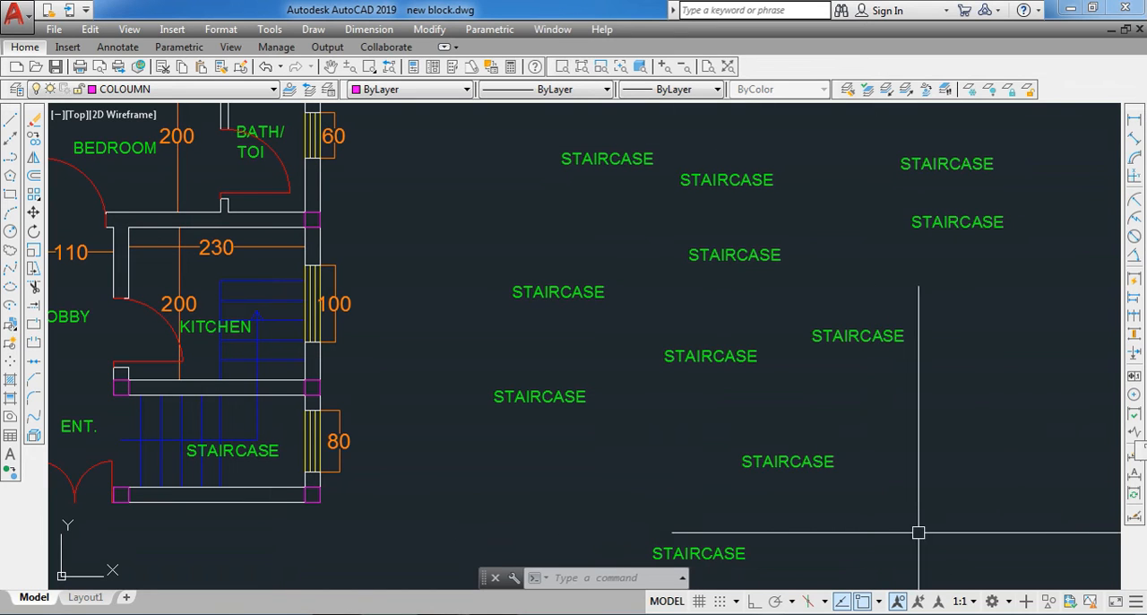
click(1028, 555)
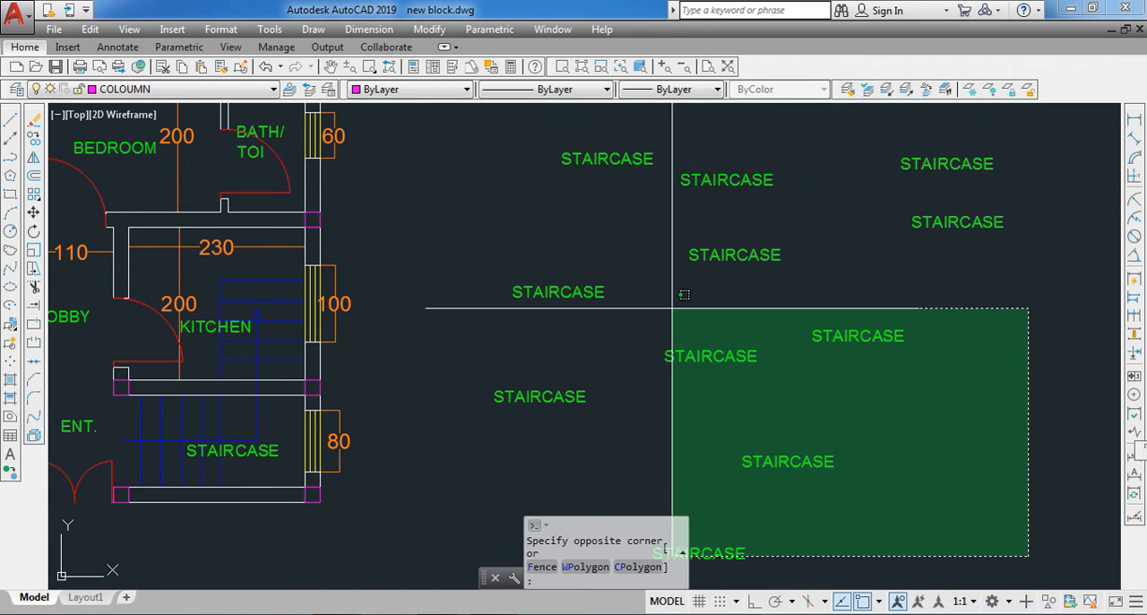
click(546, 130)
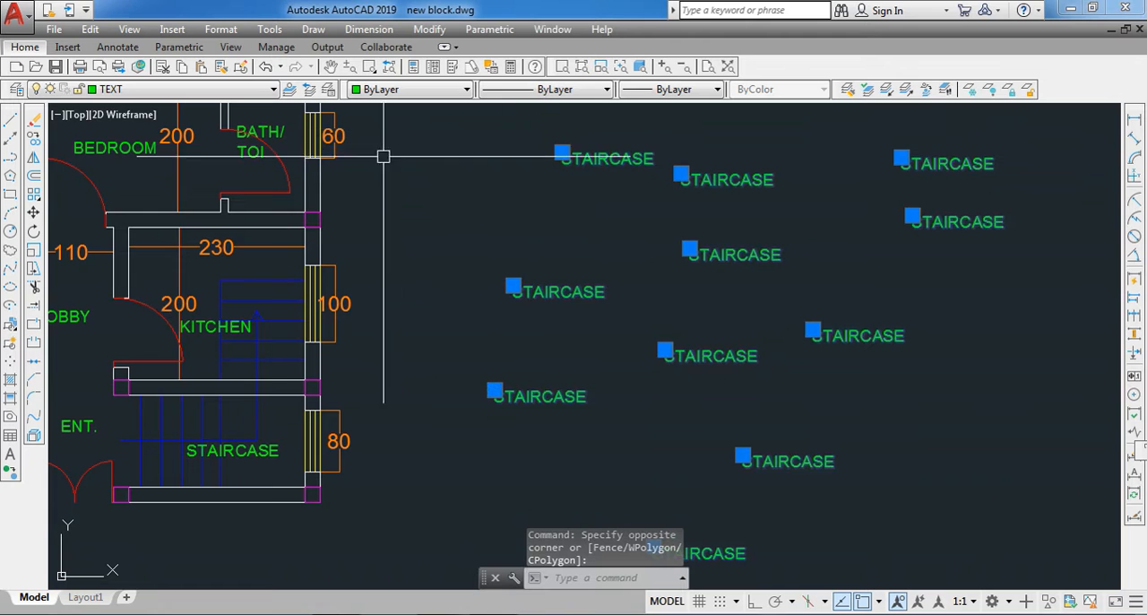
click(32, 129)
- Copy the BEDROOM label from the floor plan once into the empty area beside it
scroll(602, 324, down, 2)
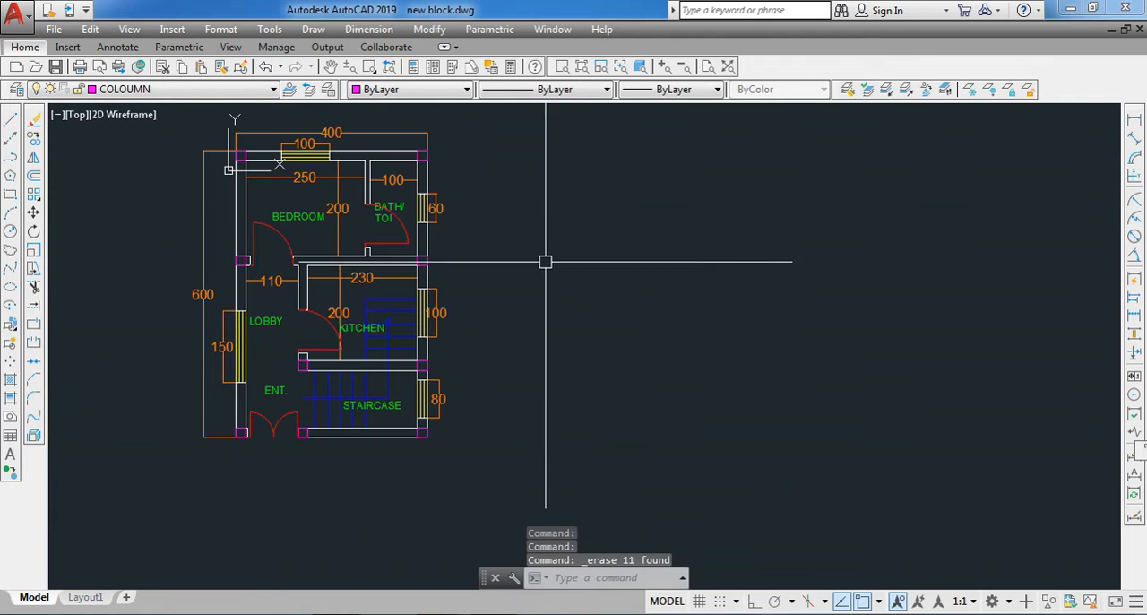
scroll(269, 226, up, 2)
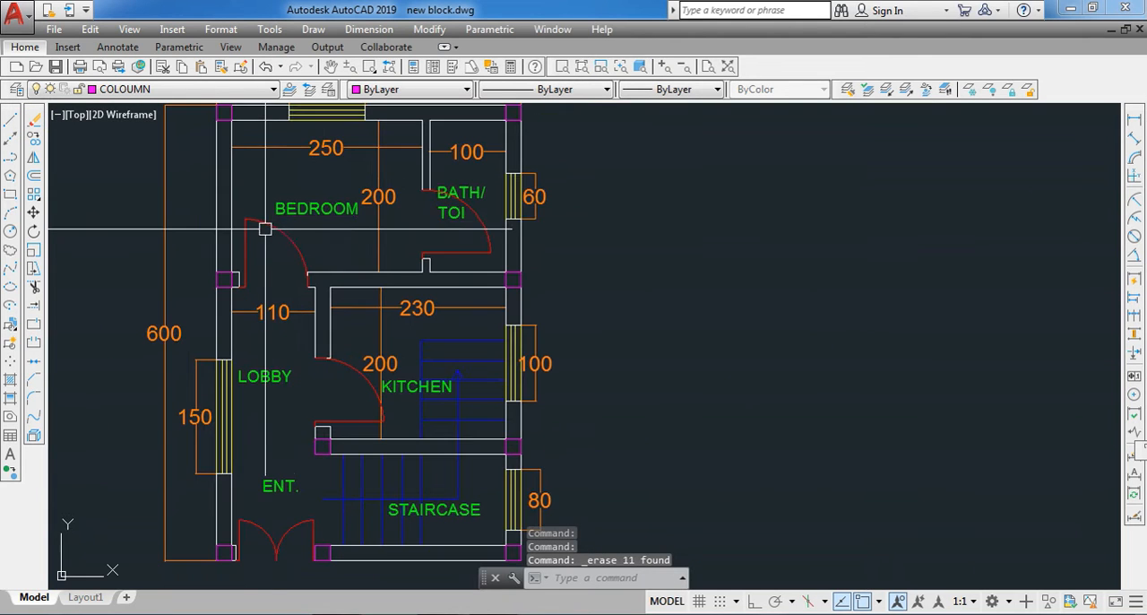
click(310, 209)
text(co)
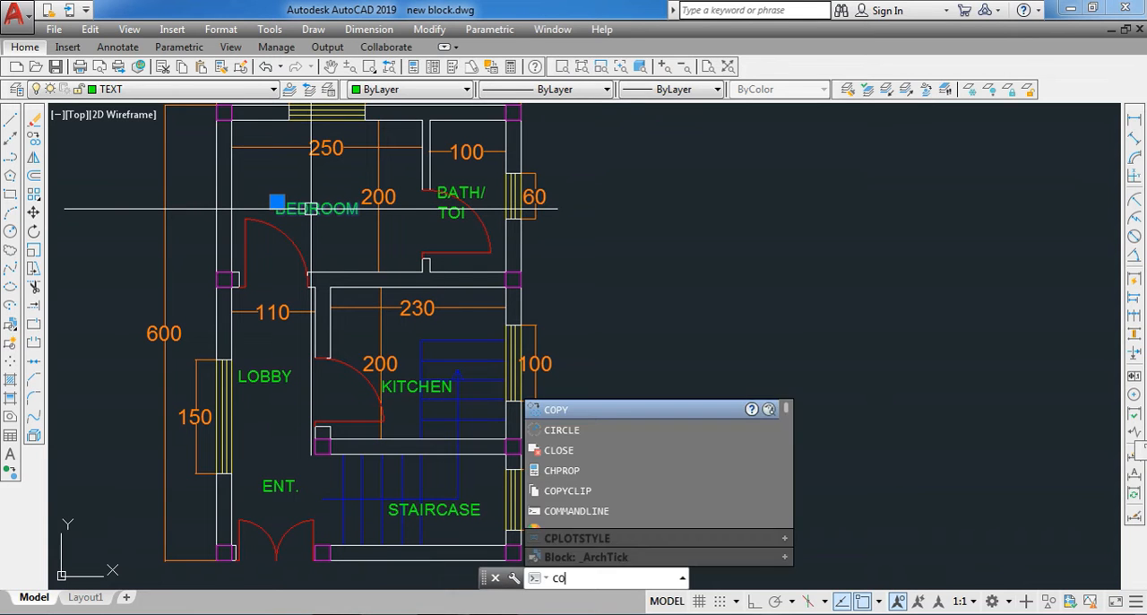
key(Return)
click(277, 201)
scroll(482, 210, down, 3)
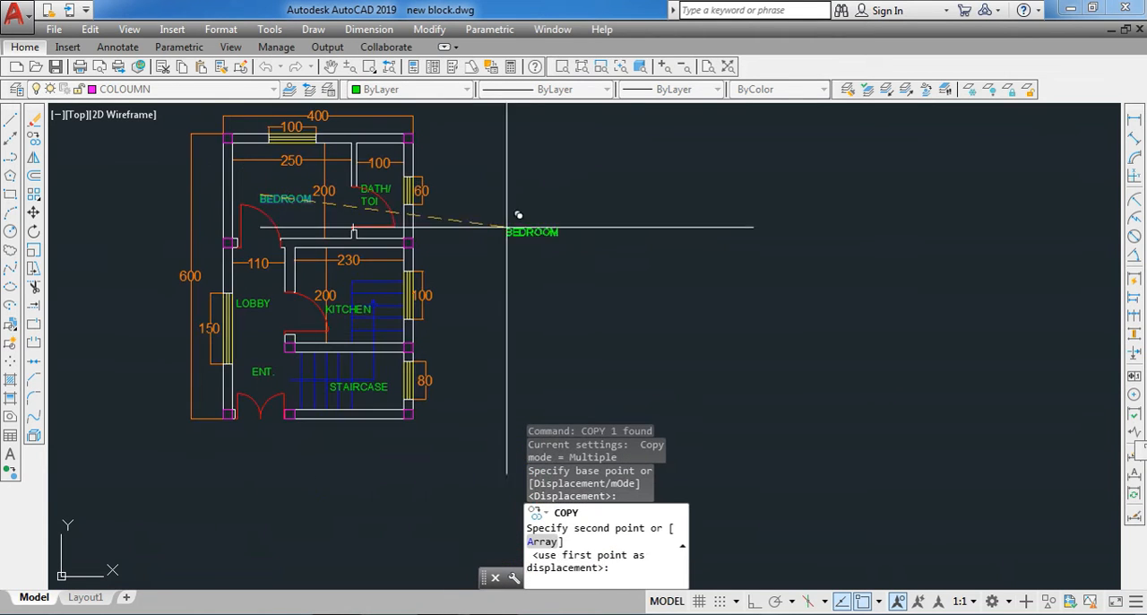
scroll(594, 236, up, 5)
click(598, 254)
key(Escape)
- Change the text of the copied BEDROOM label to the misspelling BADROOME
scroll(610, 269, up, 3)
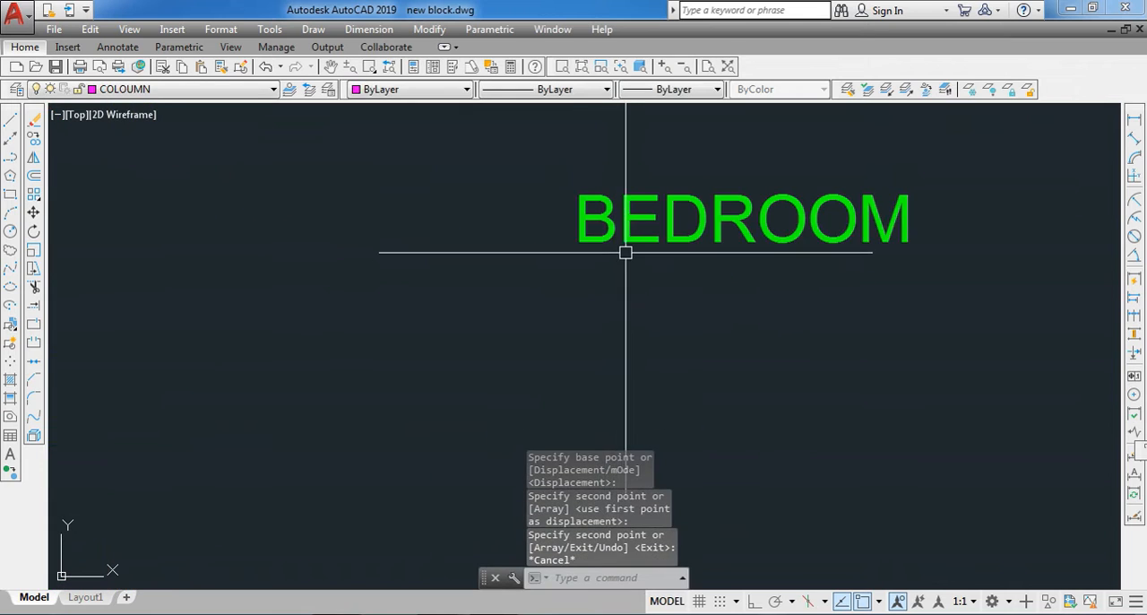
double_click(616, 228)
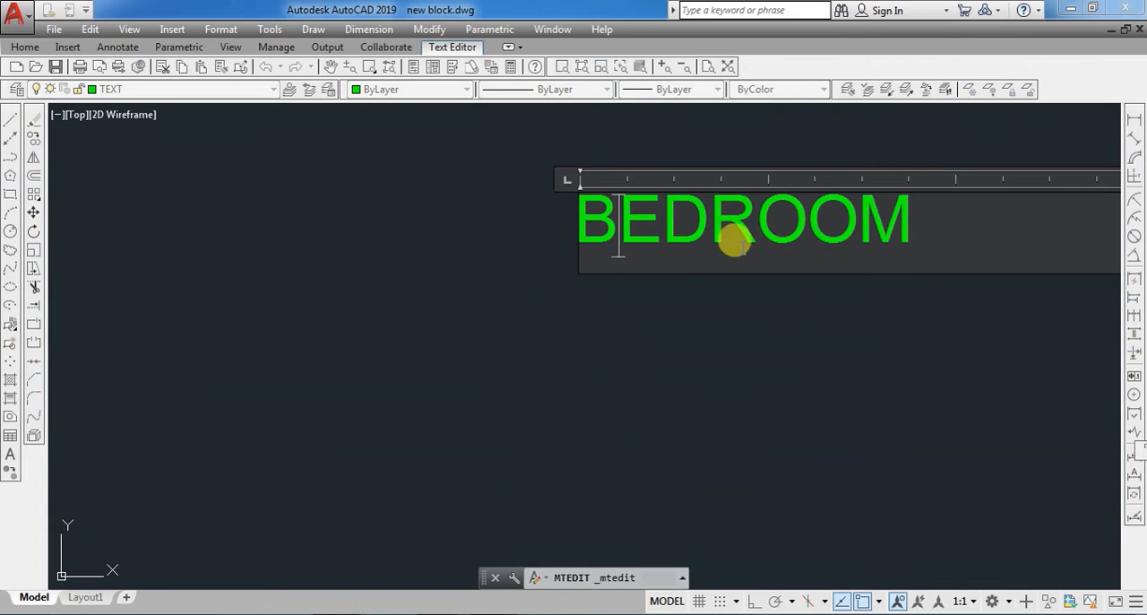
drag(749, 242, 829, 249)
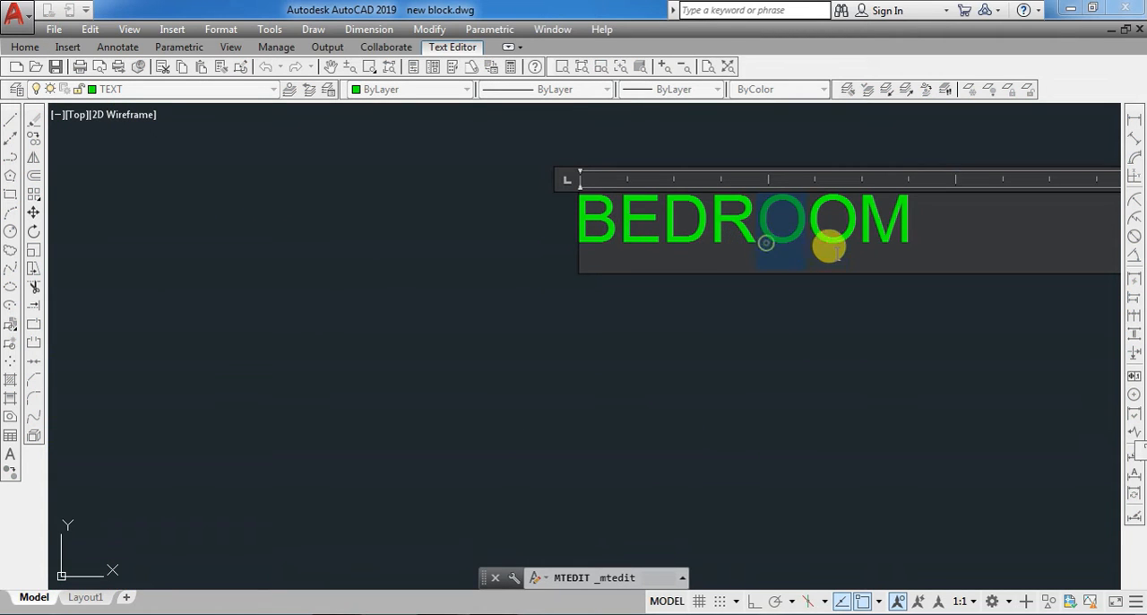
click(913, 232)
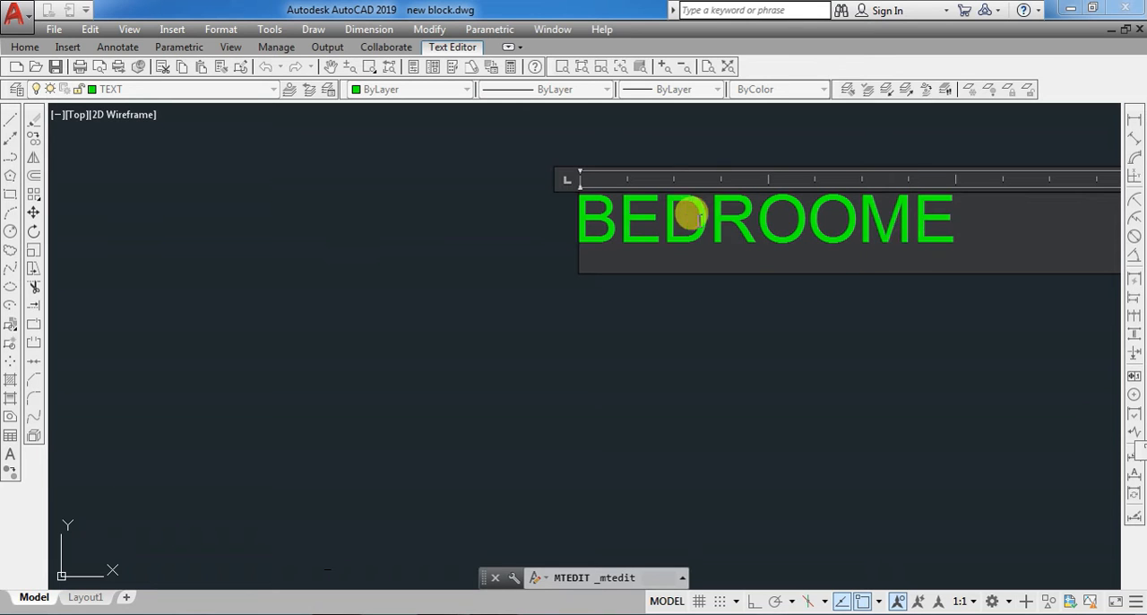
key(Escape)
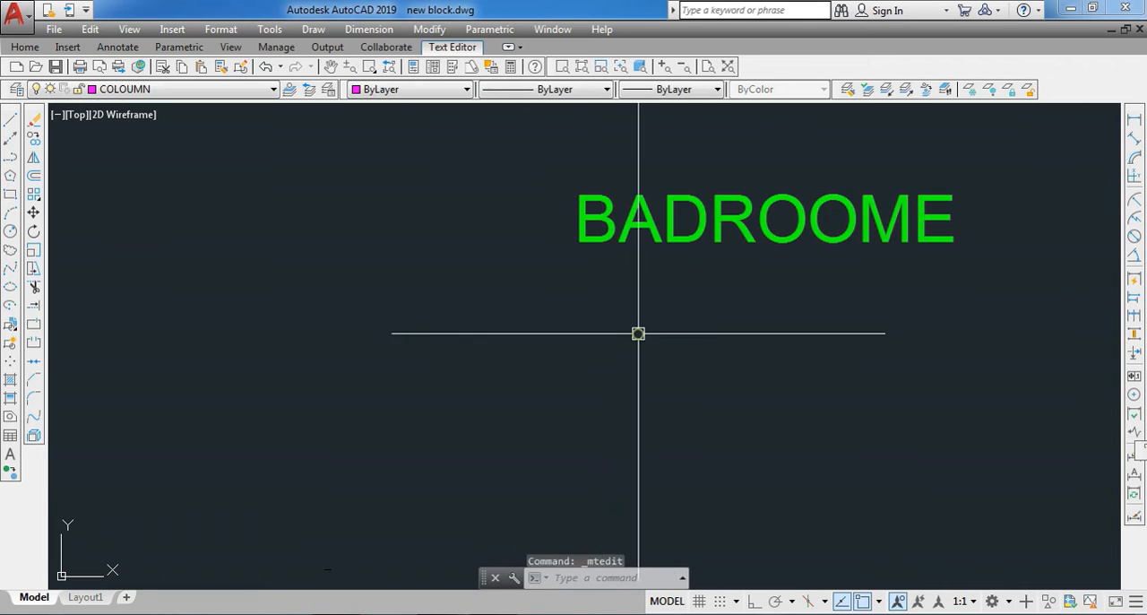
- Spell-check the BADROOME label with the SPELL command and change the word to the suggestion BEDROOM
scroll(645, 318, down, 2)
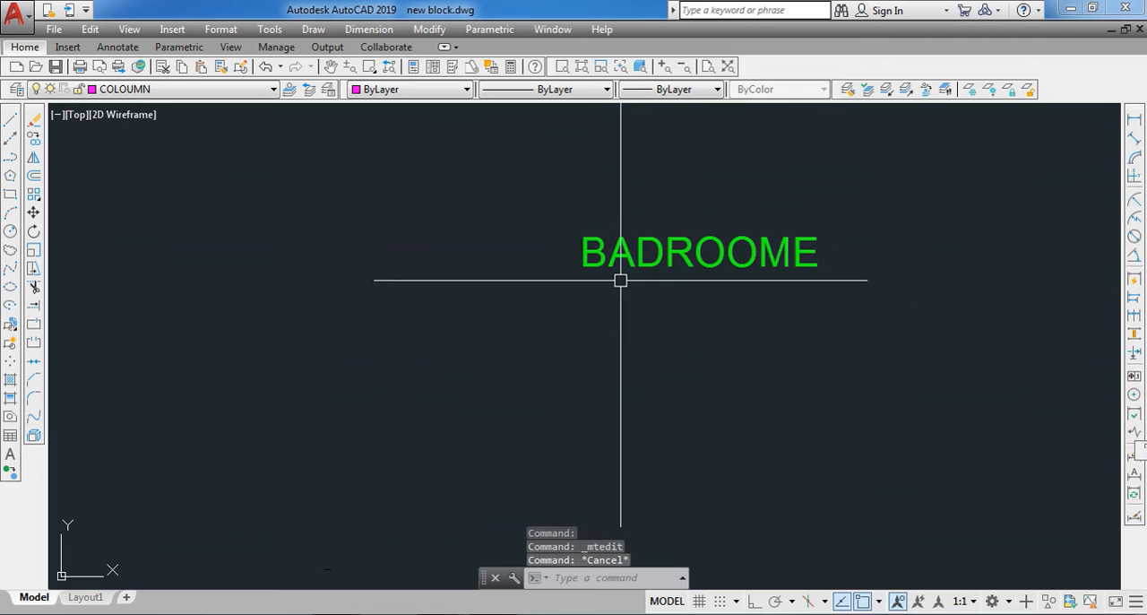
click(676, 254)
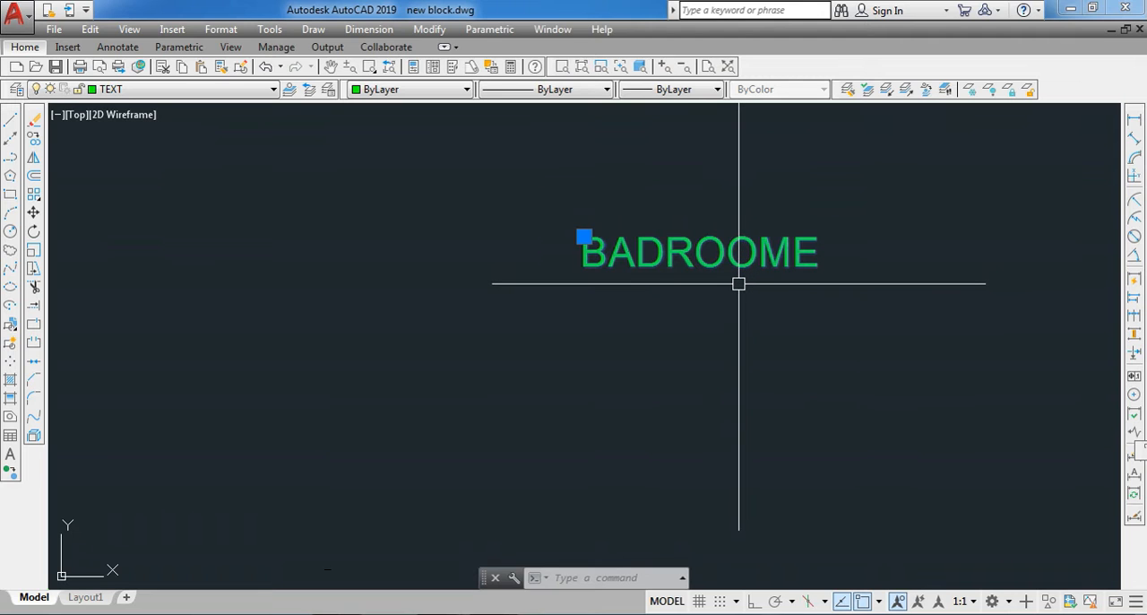
text(SPE)
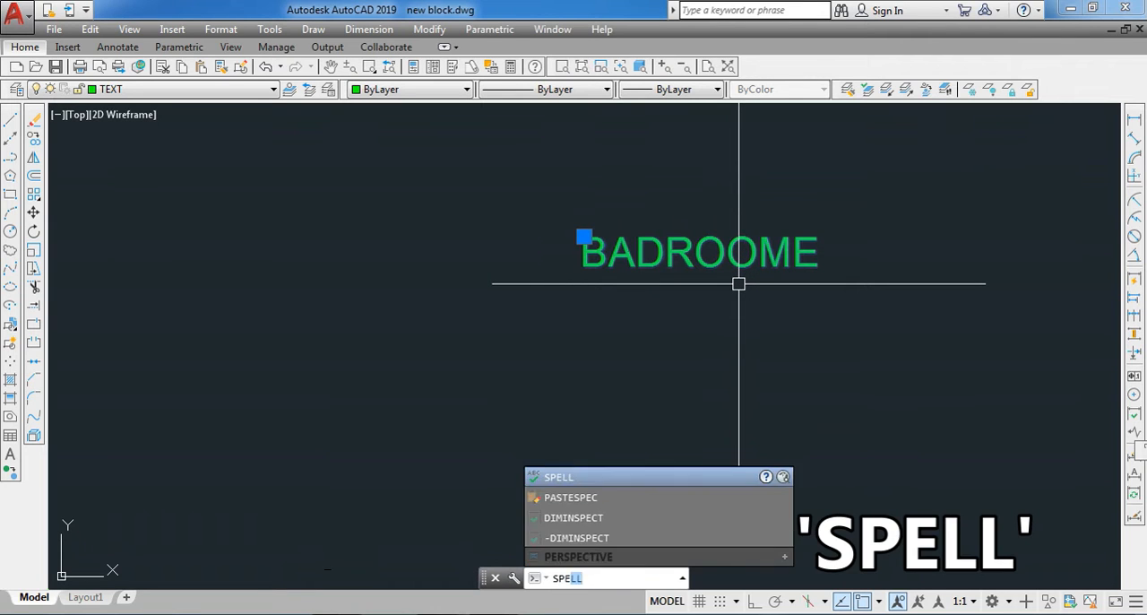
text(LL)
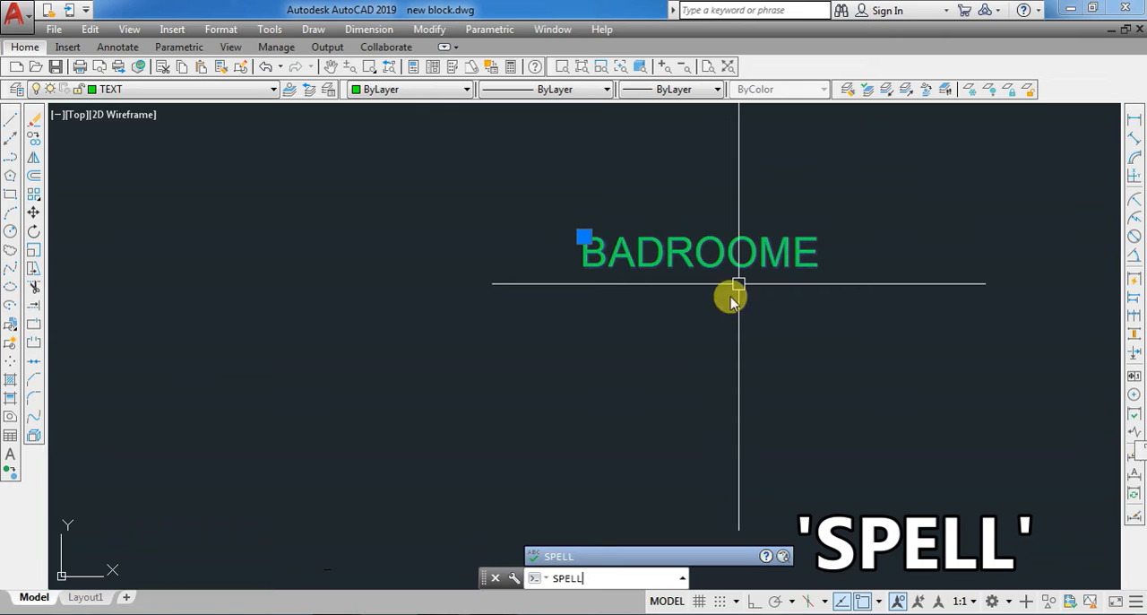
click(562, 561)
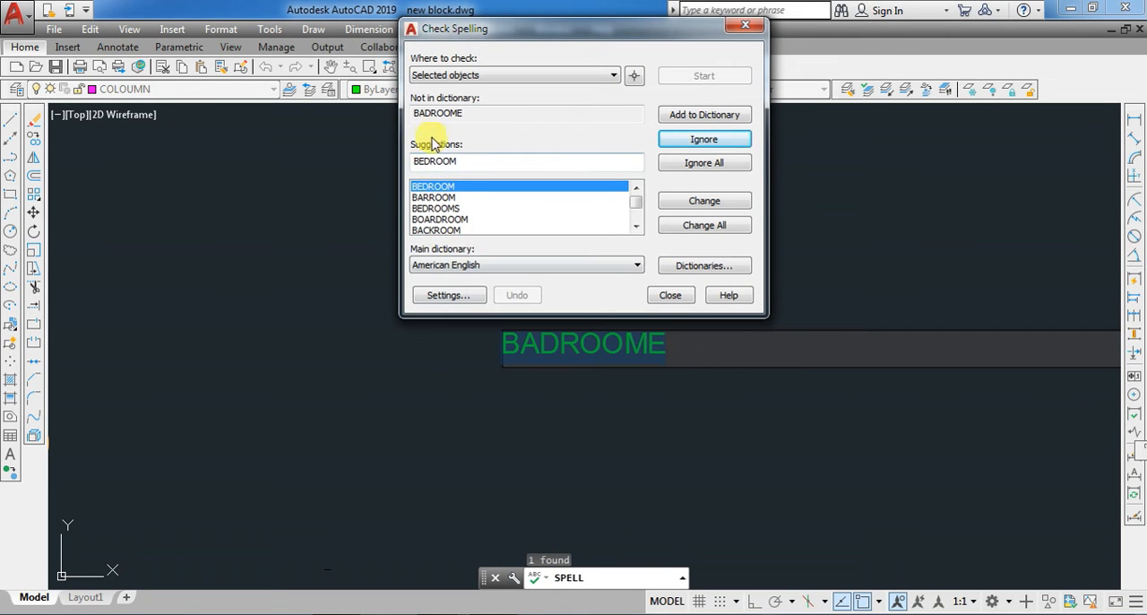
click(435, 197)
click(462, 186)
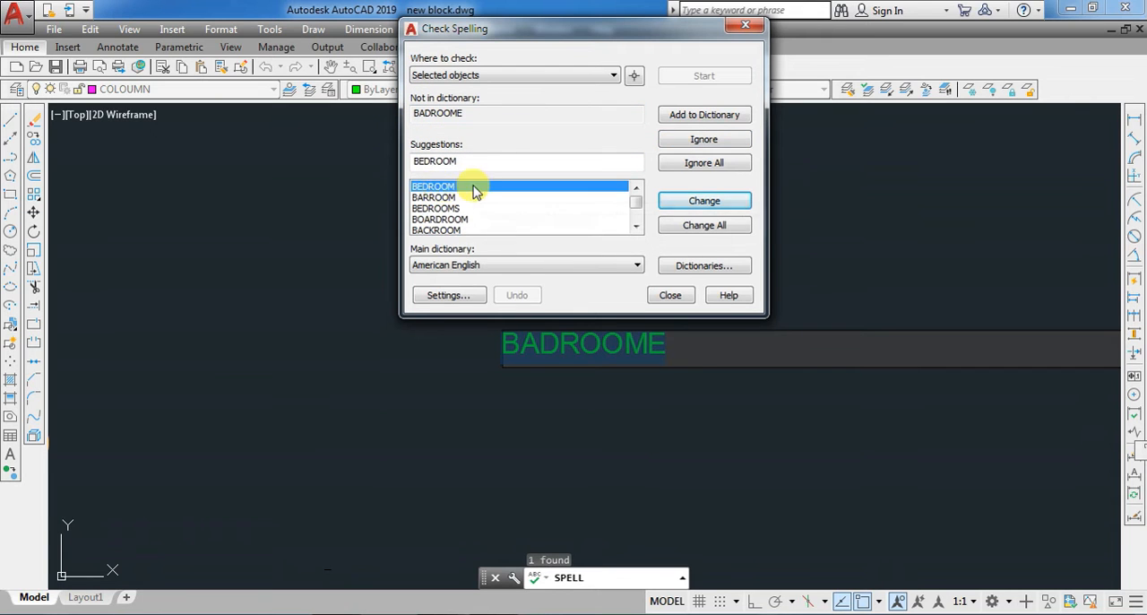
click(466, 197)
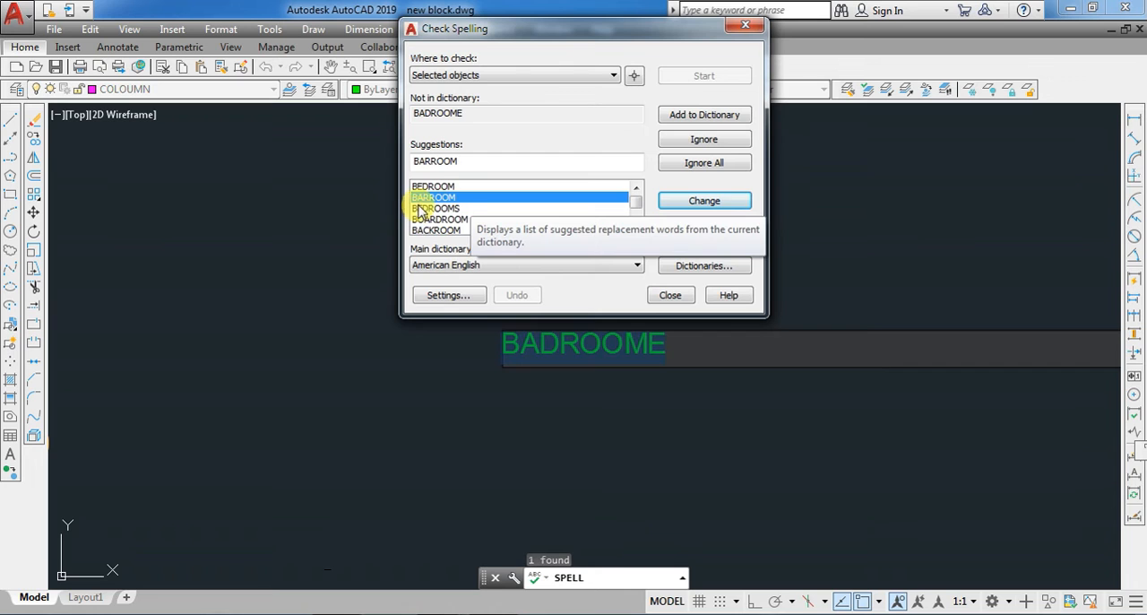
click(444, 209)
click(436, 187)
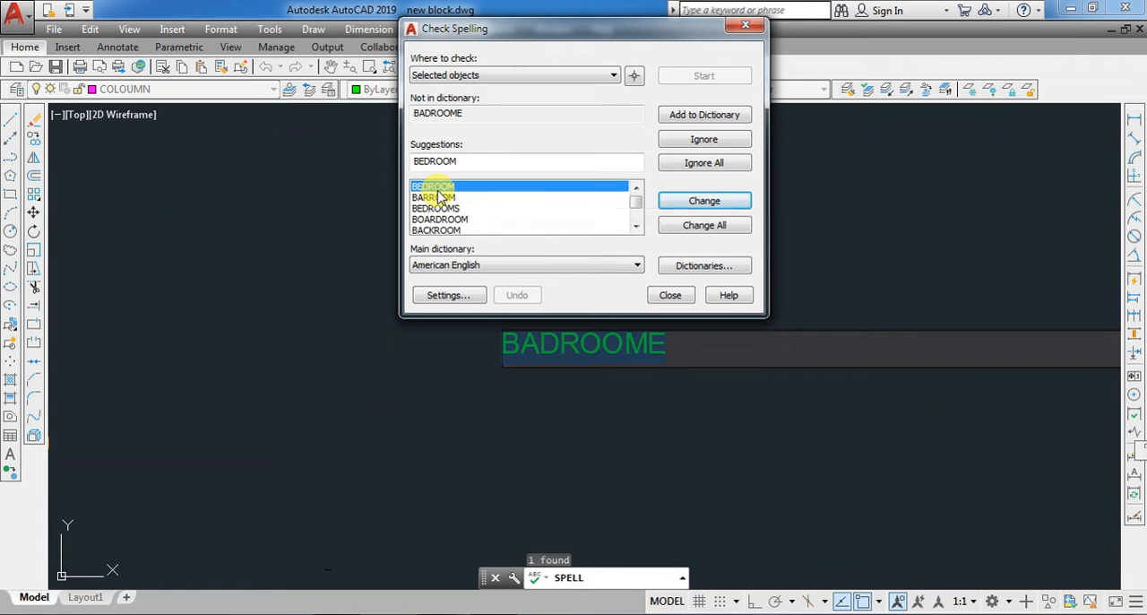
click(699, 202)
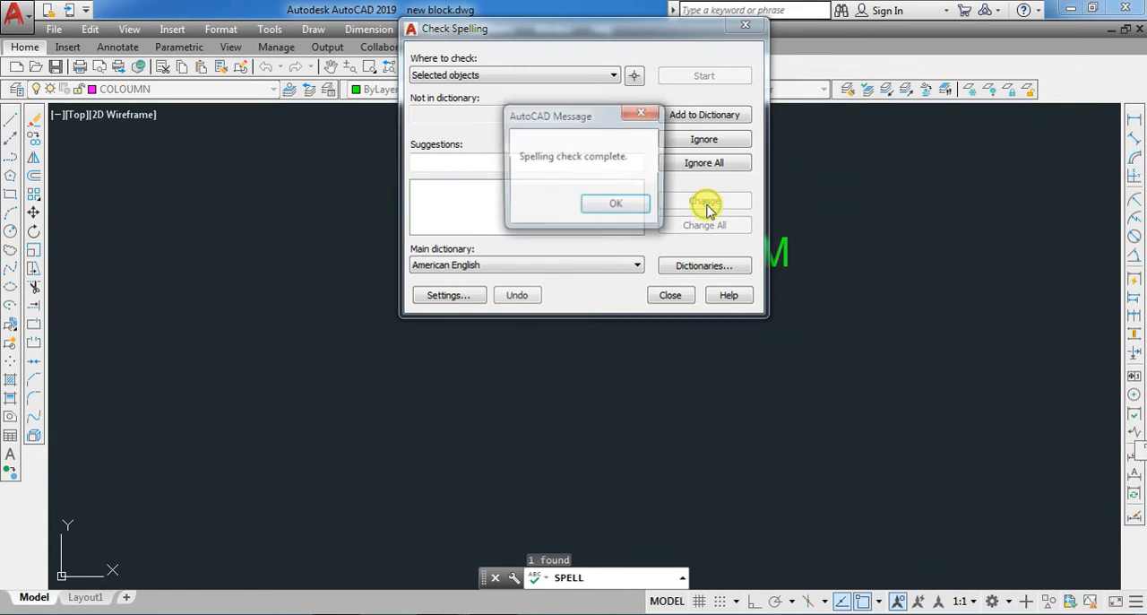
click(618, 206)
click(668, 296)
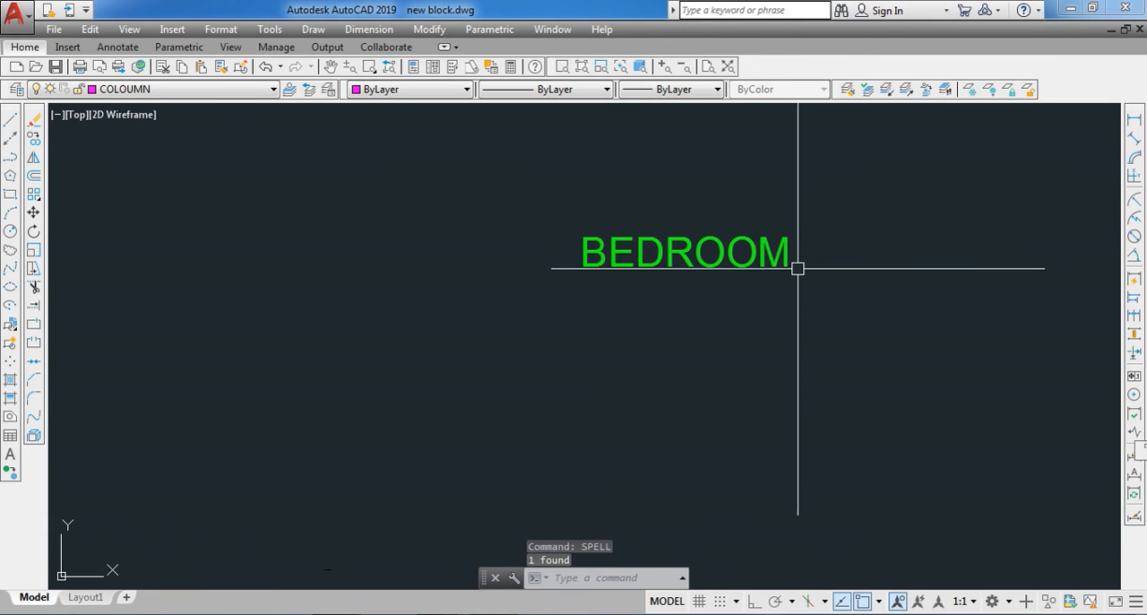
- Copy the KITCHEN label from the floor plan once into the empty area beside it
scroll(800, 265, down, 4)
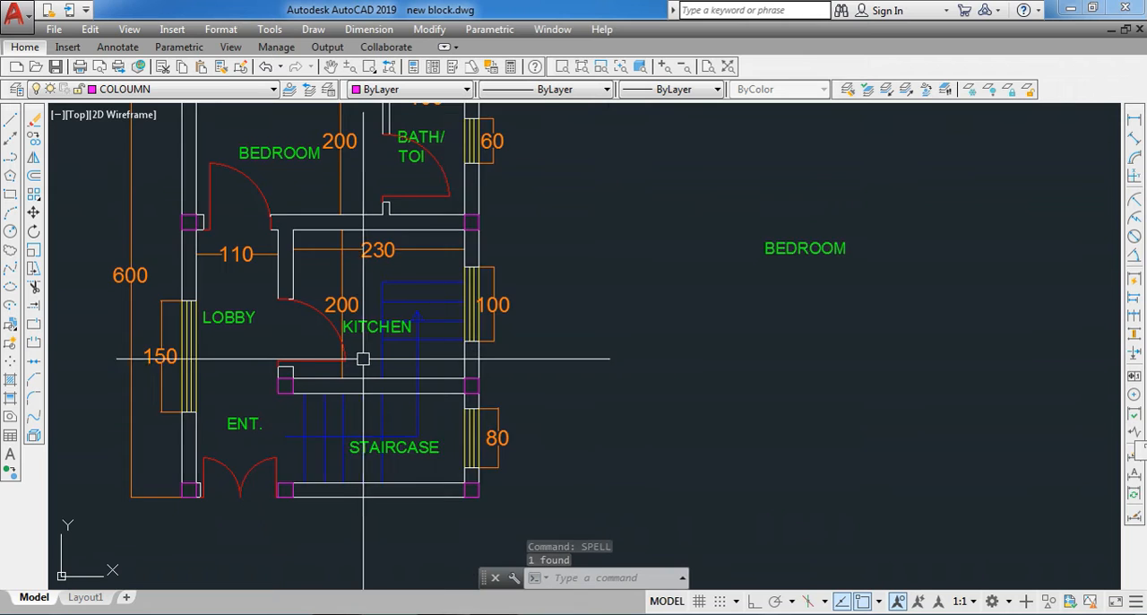
scroll(364, 323, up, 2)
click(364, 313)
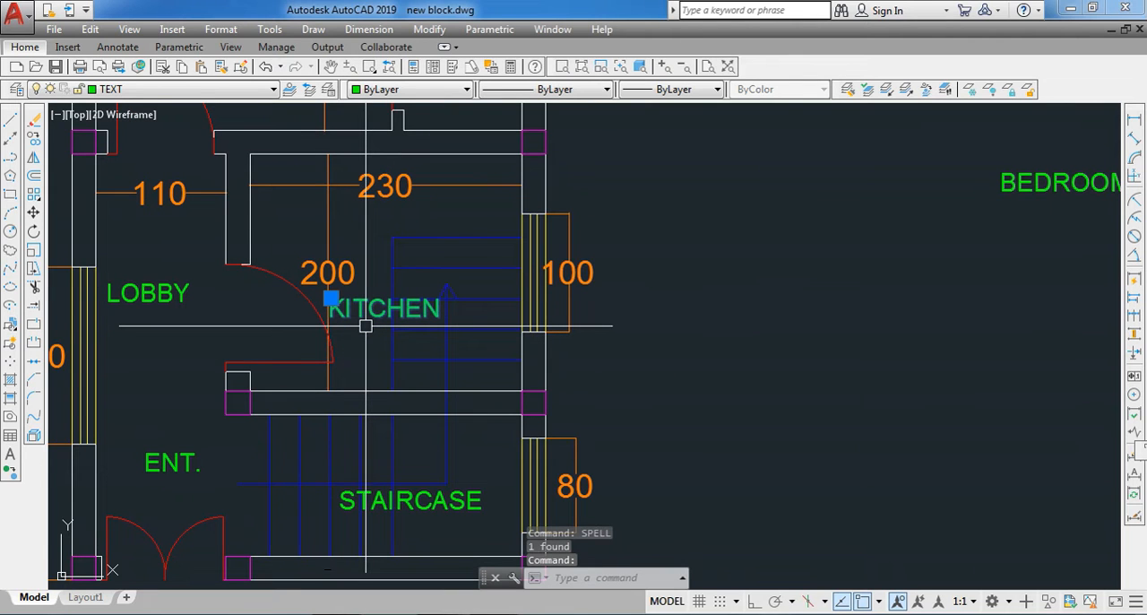
text(co)
key(Return)
click(363, 311)
click(681, 349)
scroll(700, 351, up, 4)
key(Escape)
- Change the text of the copied KITCHEN label to the misspelling KICHEN
double_click(692, 303)
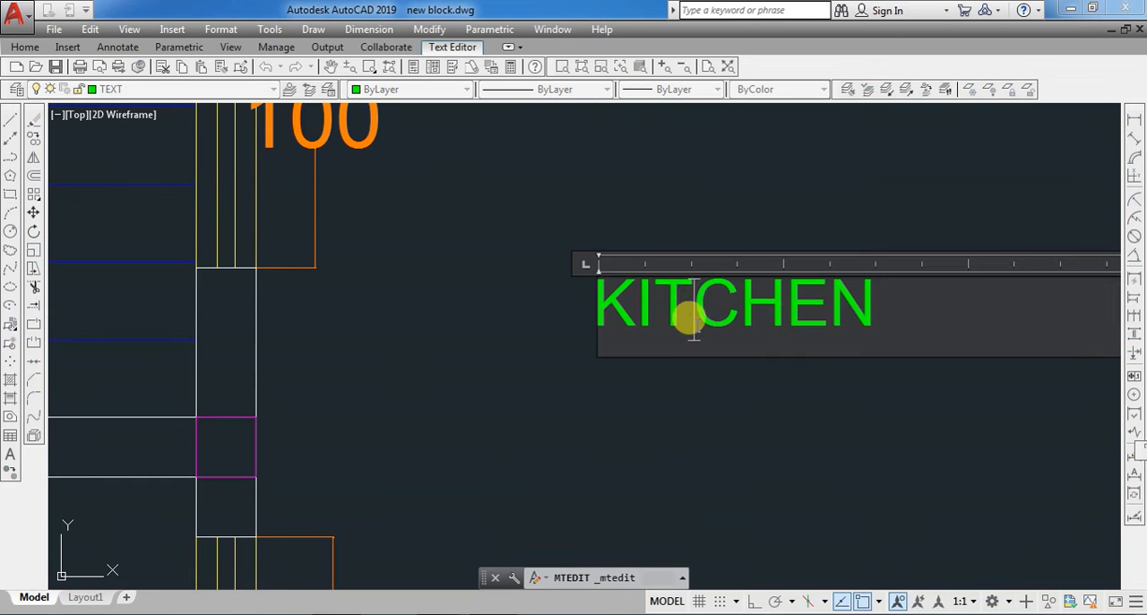
key(Delete)
click(692, 418)
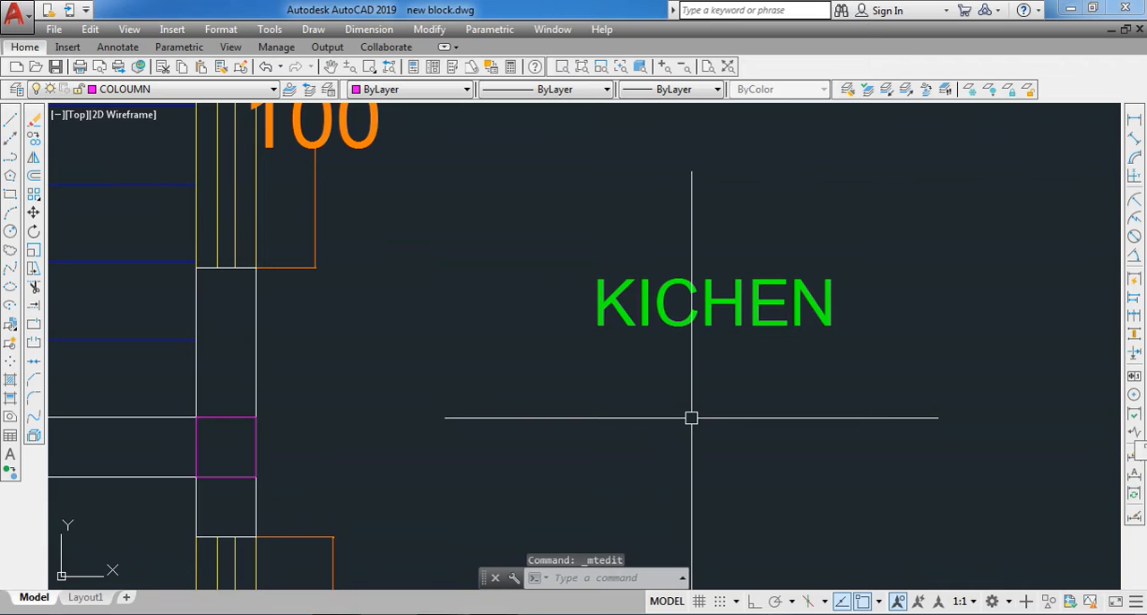
key(Escape)
scroll(555, 336, down, 2)
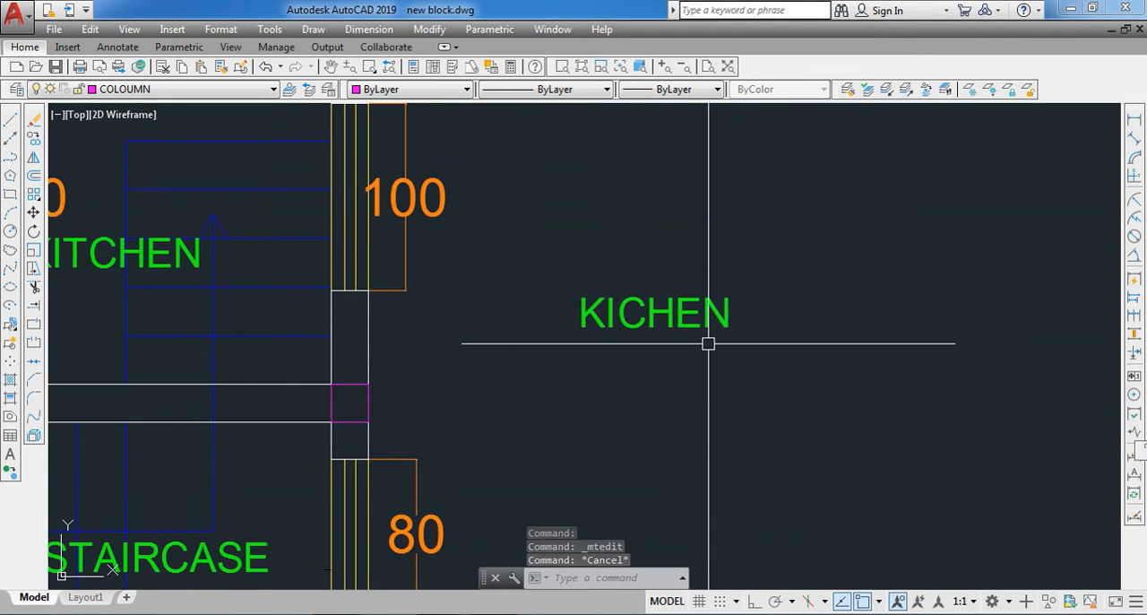
text(S)
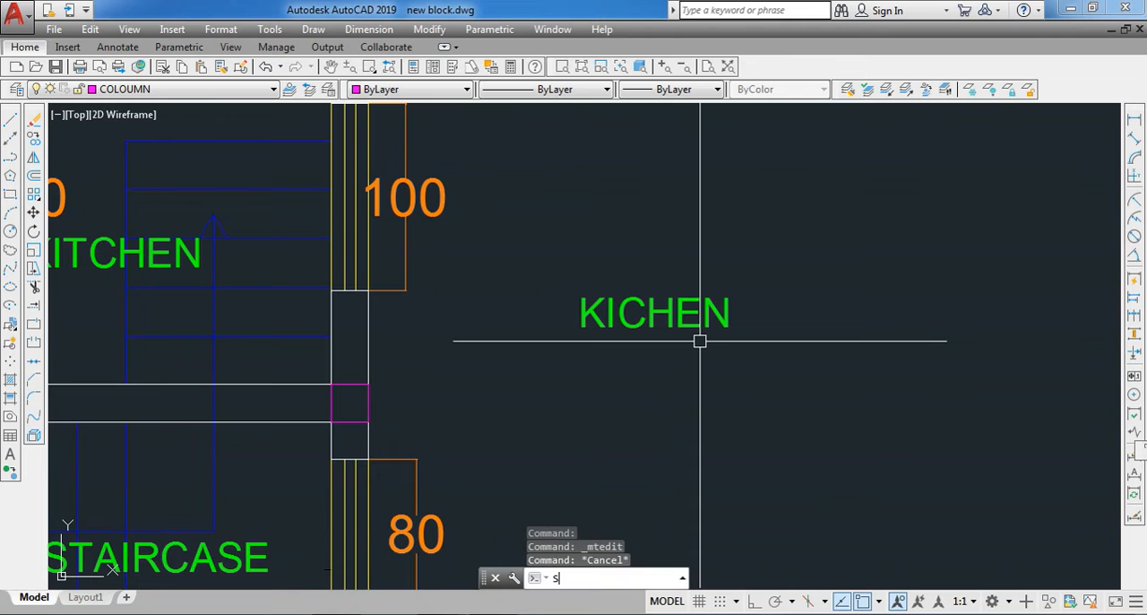
text(PELL)
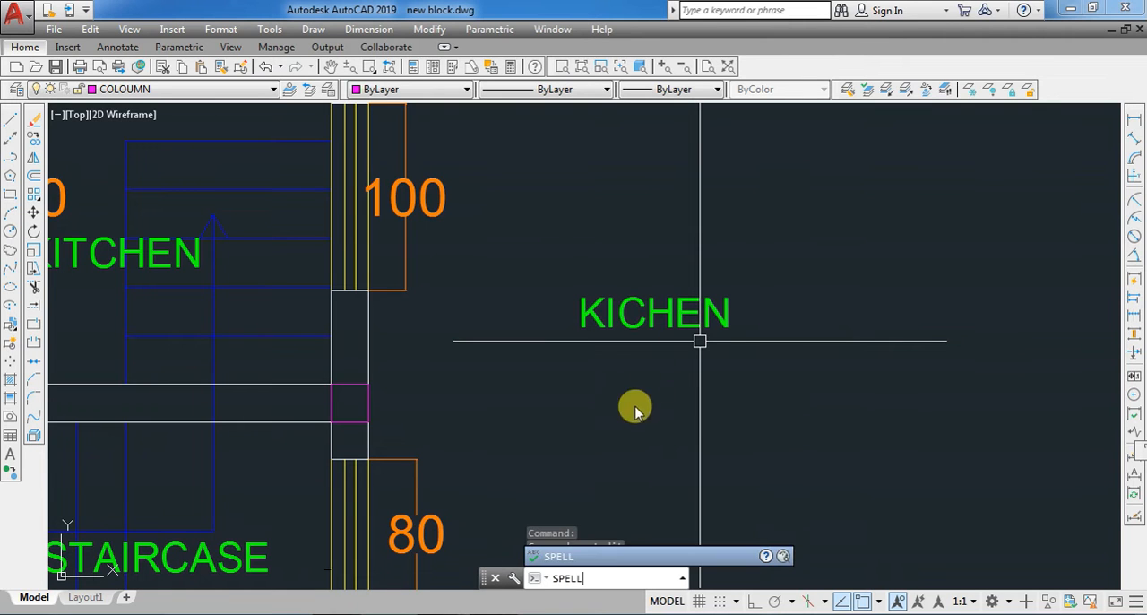
click(556, 555)
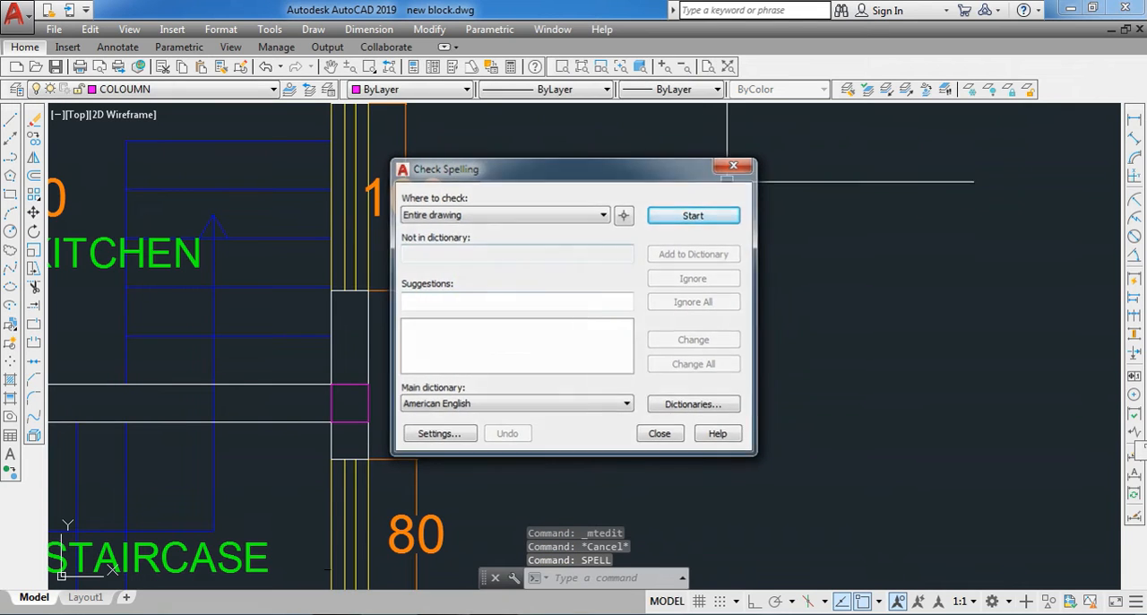
click(659, 434)
- Spell-check only the KICHEN label with the SPELL command and change the word to the suggestion KITCHEN
click(691, 310)
text(SPELL)
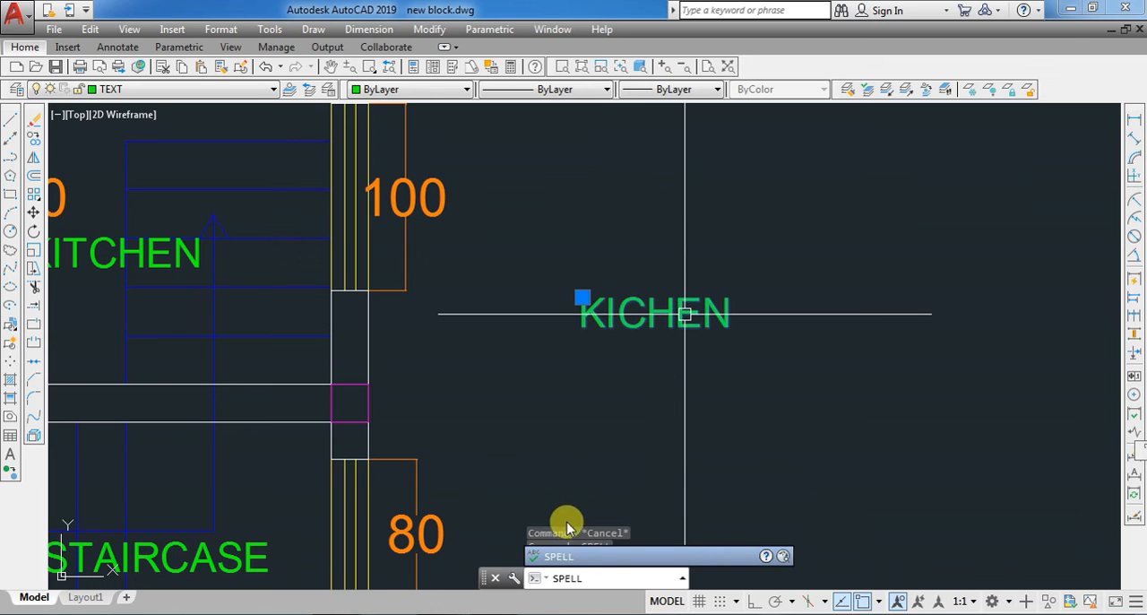
click(563, 556)
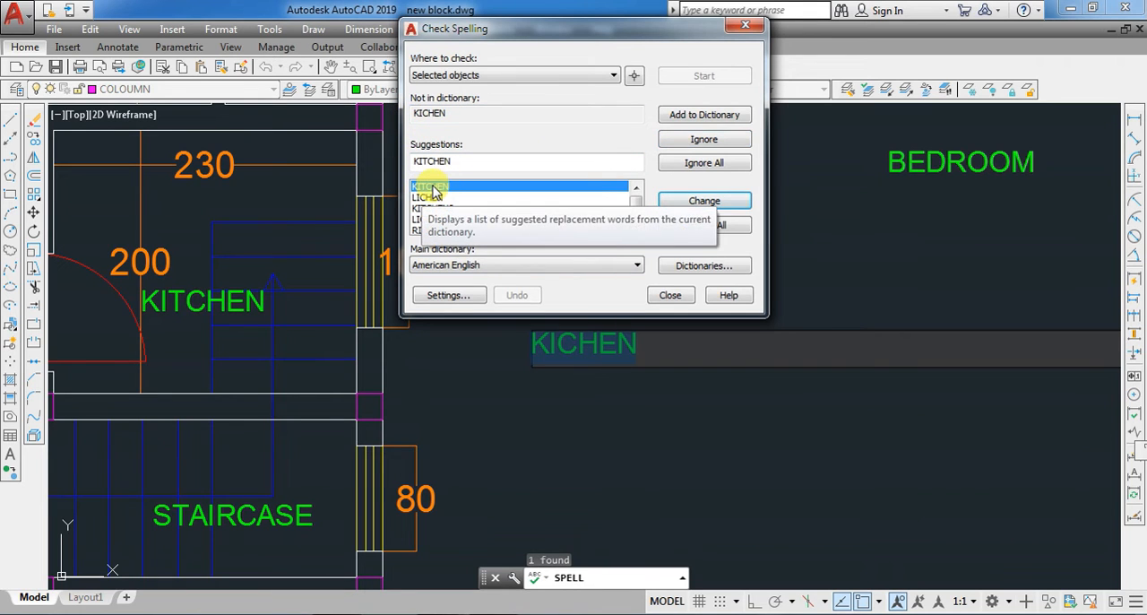
click(706, 201)
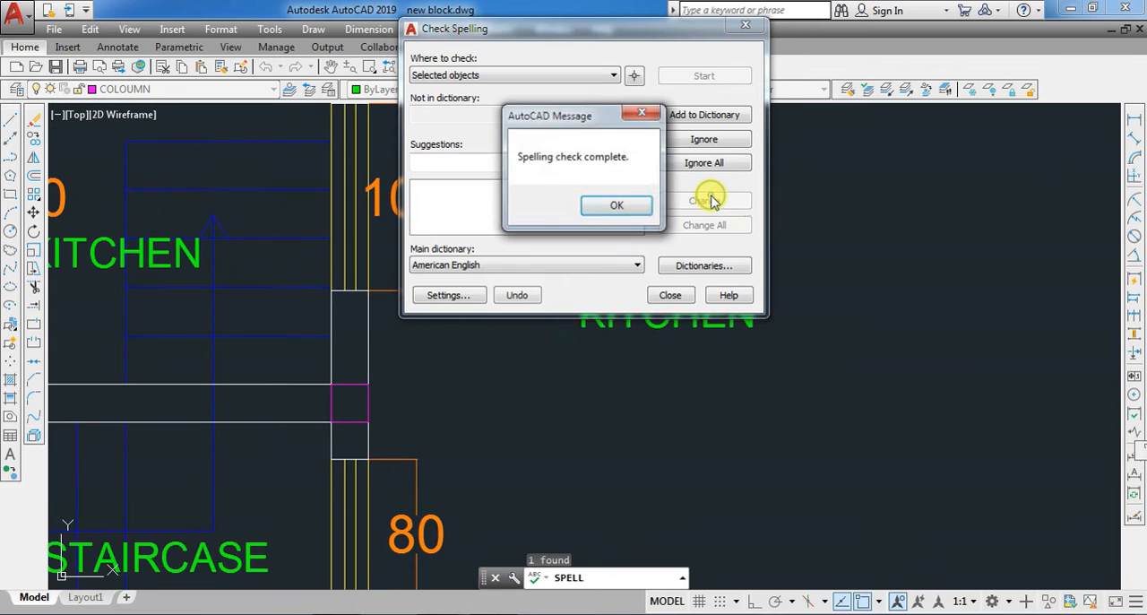
click(617, 205)
click(664, 296)
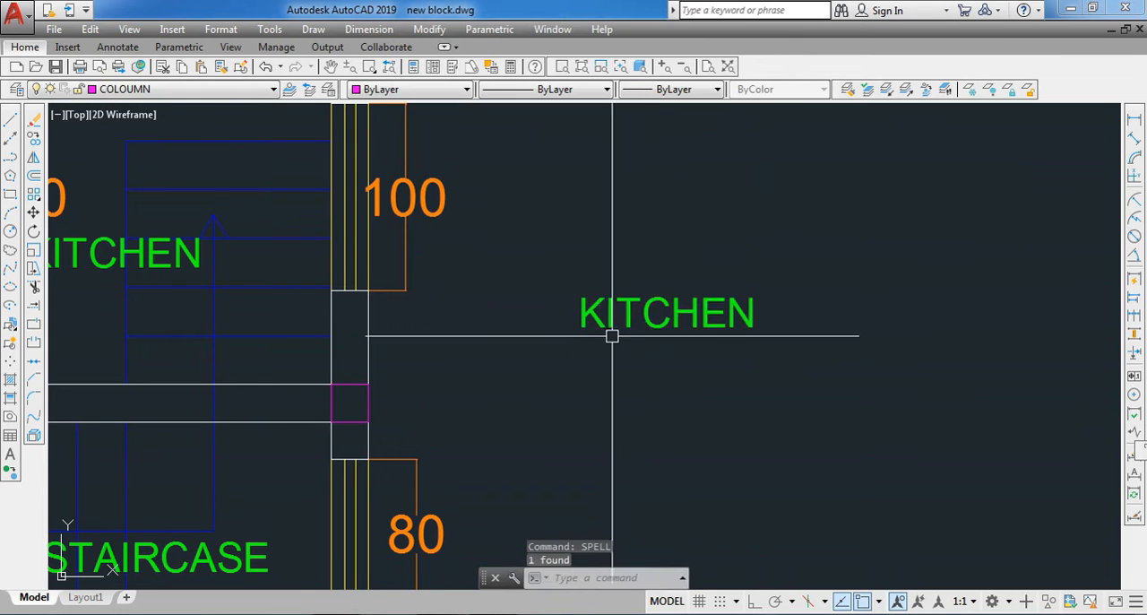
- Erase the copied KITCHEN and BEDROOM labels from the empty area beside the floor plan
click(676, 335)
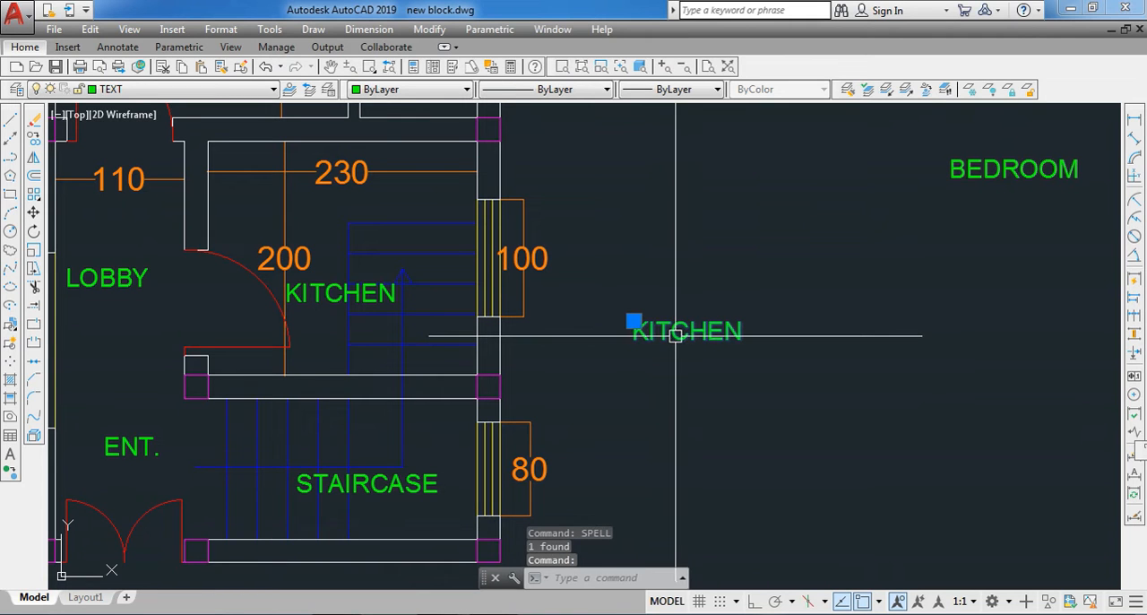
text(e)
key(Return)
scroll(670, 363, down, 3)
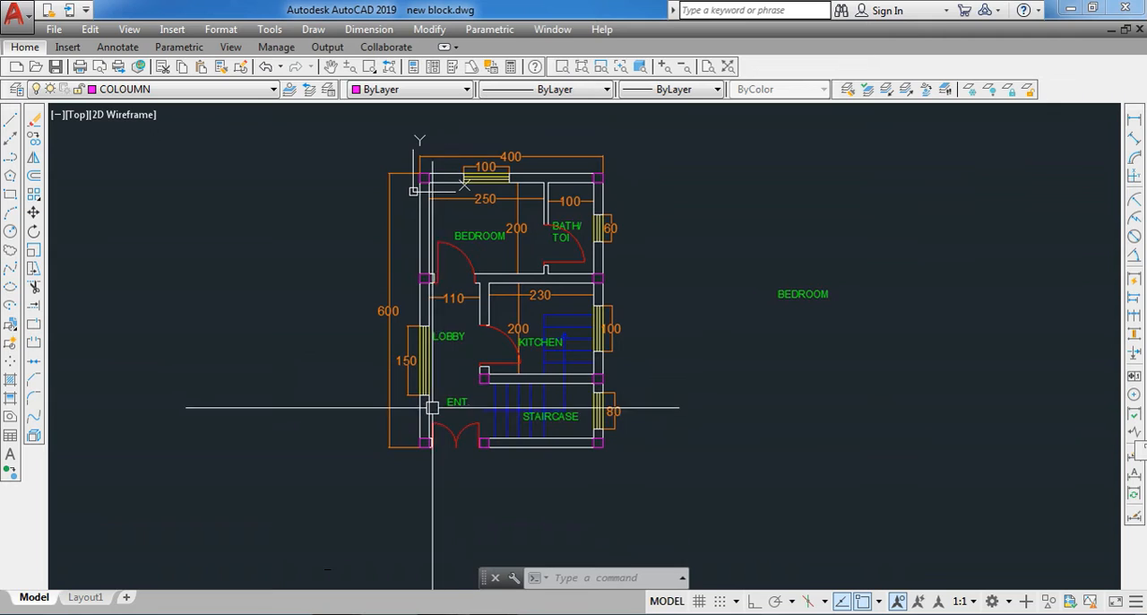
click(796, 293)
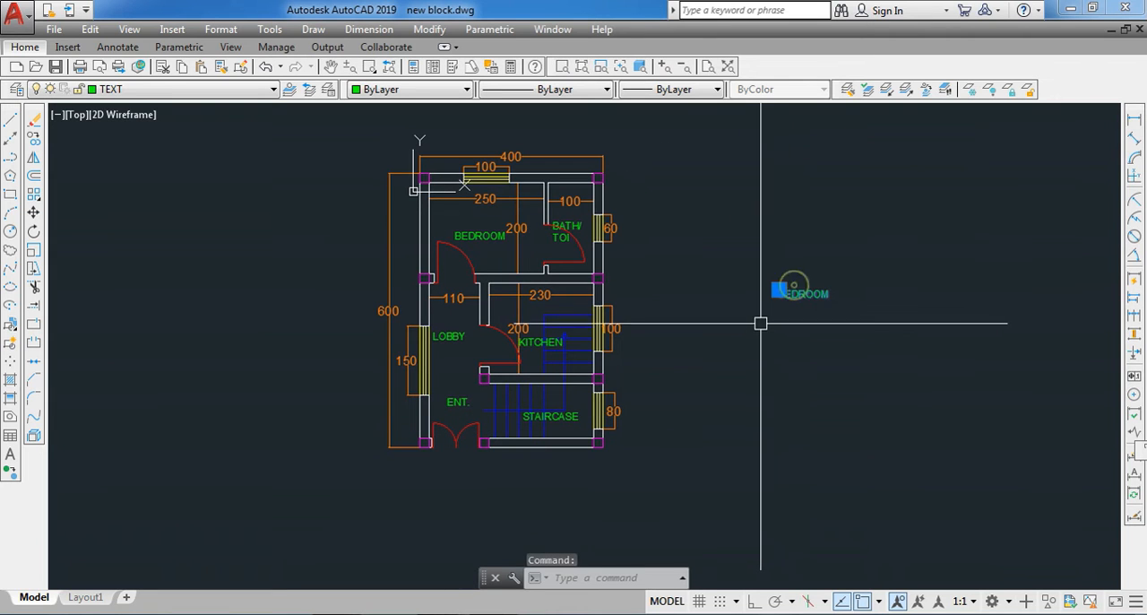
key(Delete)
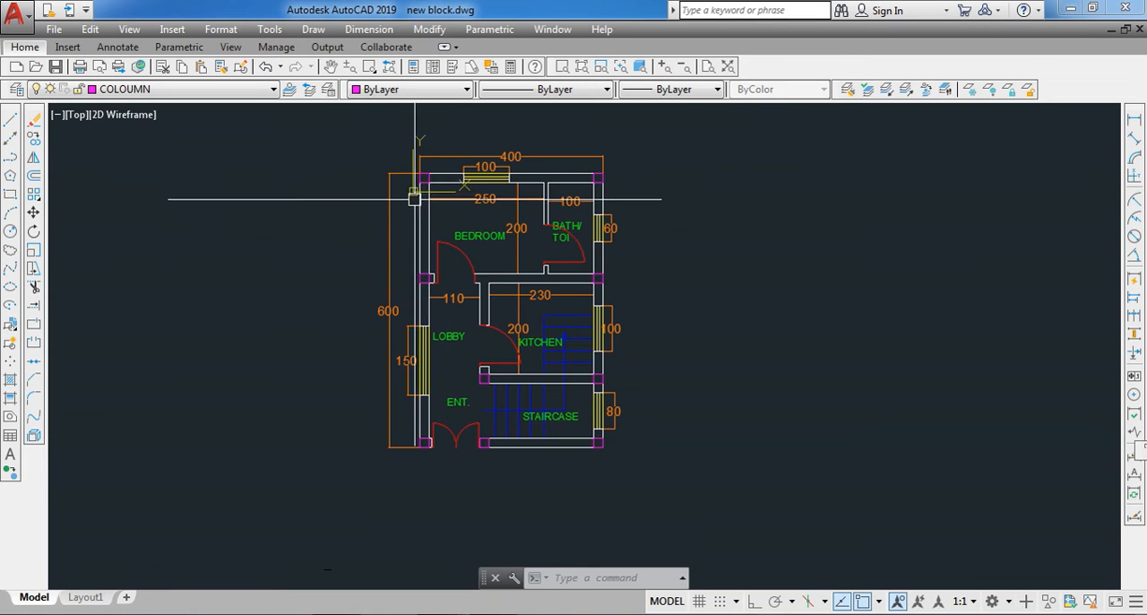
- Copy the entire floor plan with its dimensions and labels once into the empty area to its right
click(358, 127)
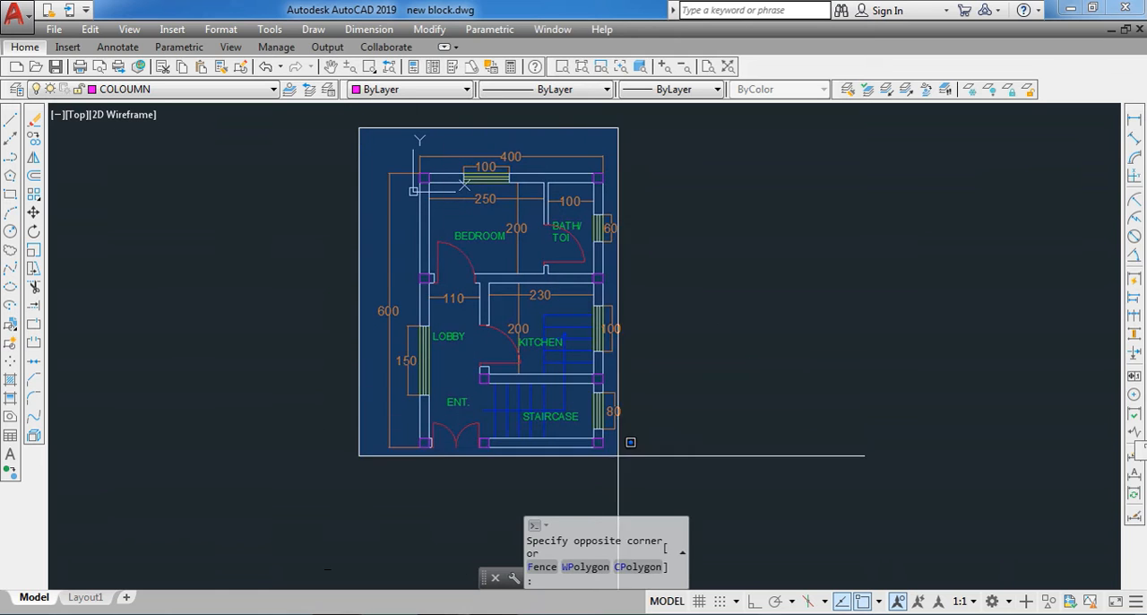
click(671, 481)
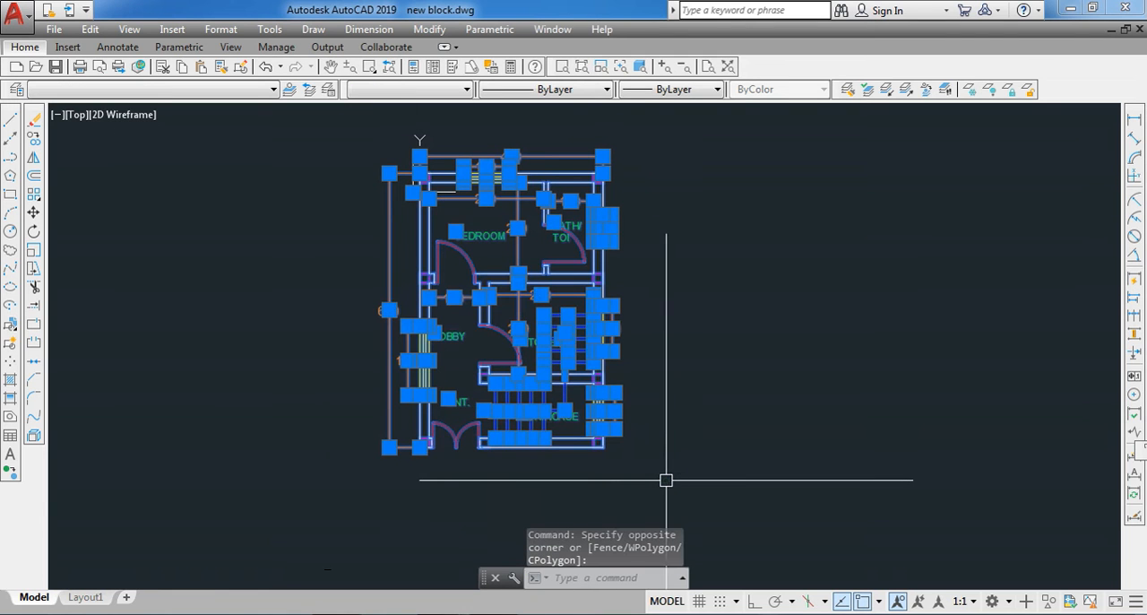
text(co)
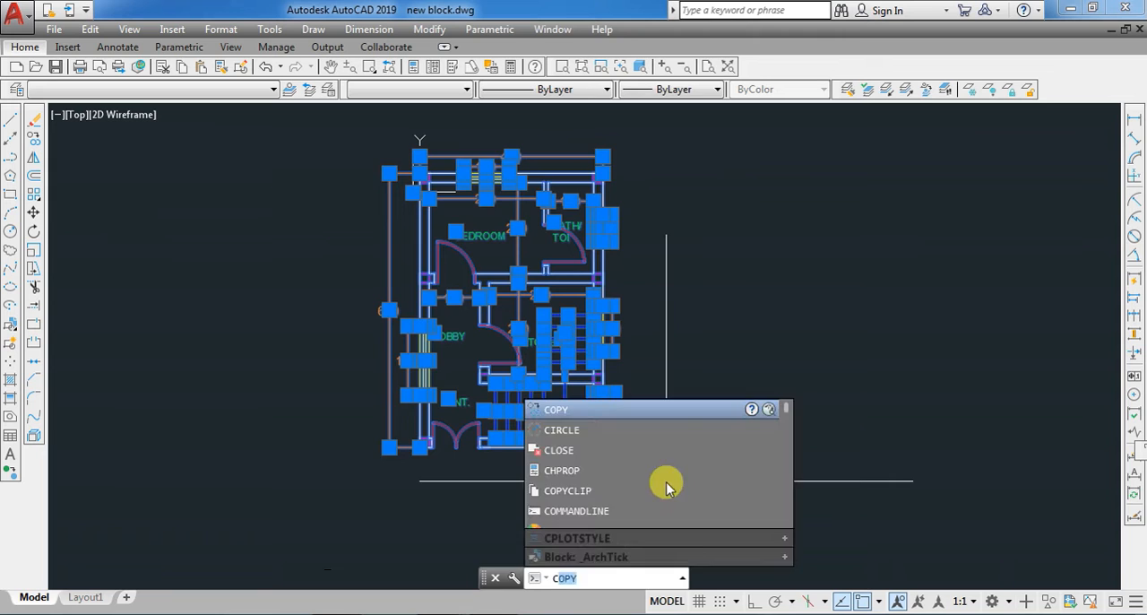
key(Return)
click(505, 317)
scroll(267, 249, down, 2)
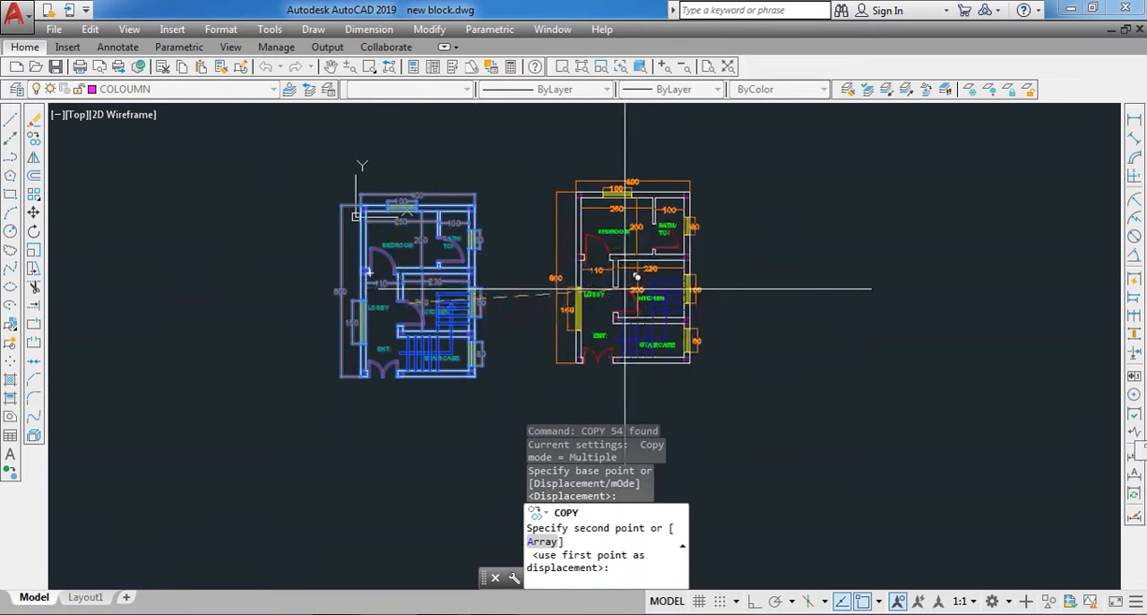
click(646, 293)
key(Escape)
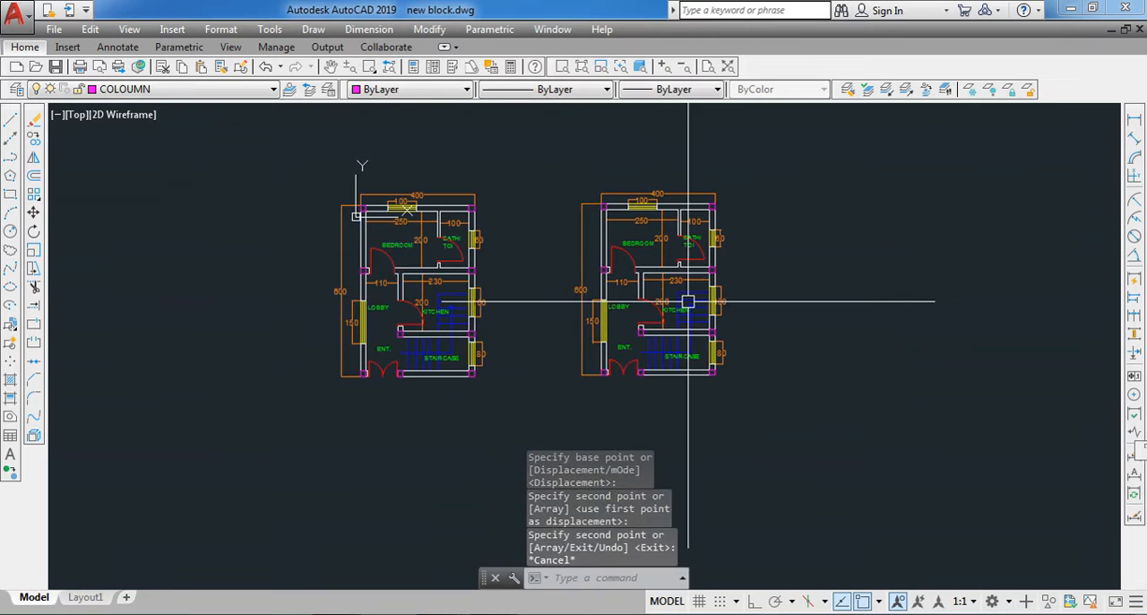
- Erase all the outer dimensions along the left, top and right sides of the copied floor plan
click(595, 155)
click(559, 376)
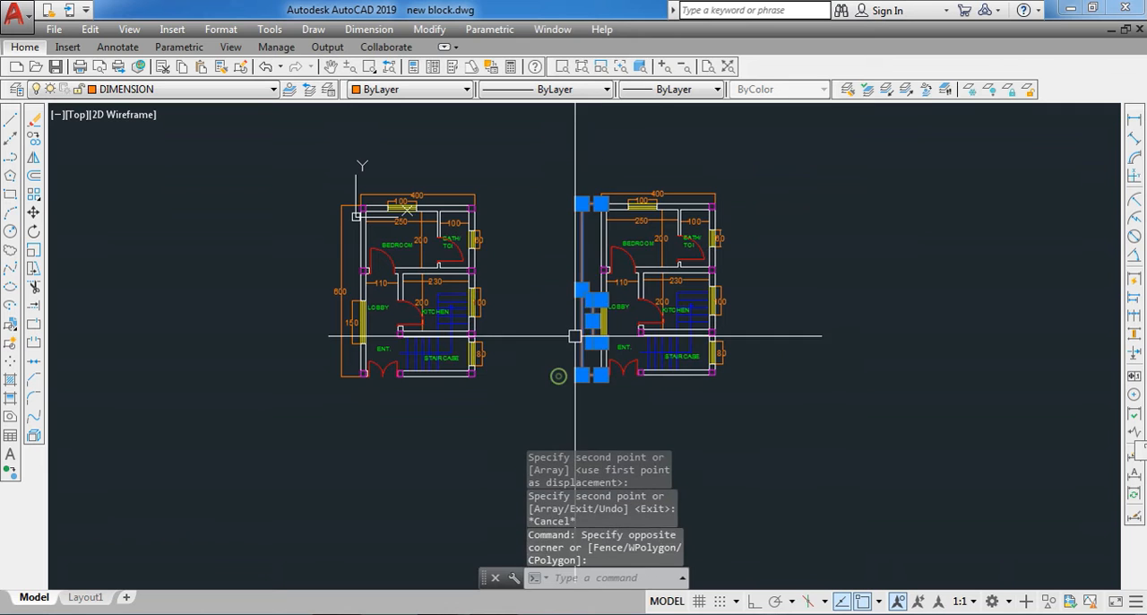
scroll(663, 208, up, 2)
click(804, 137)
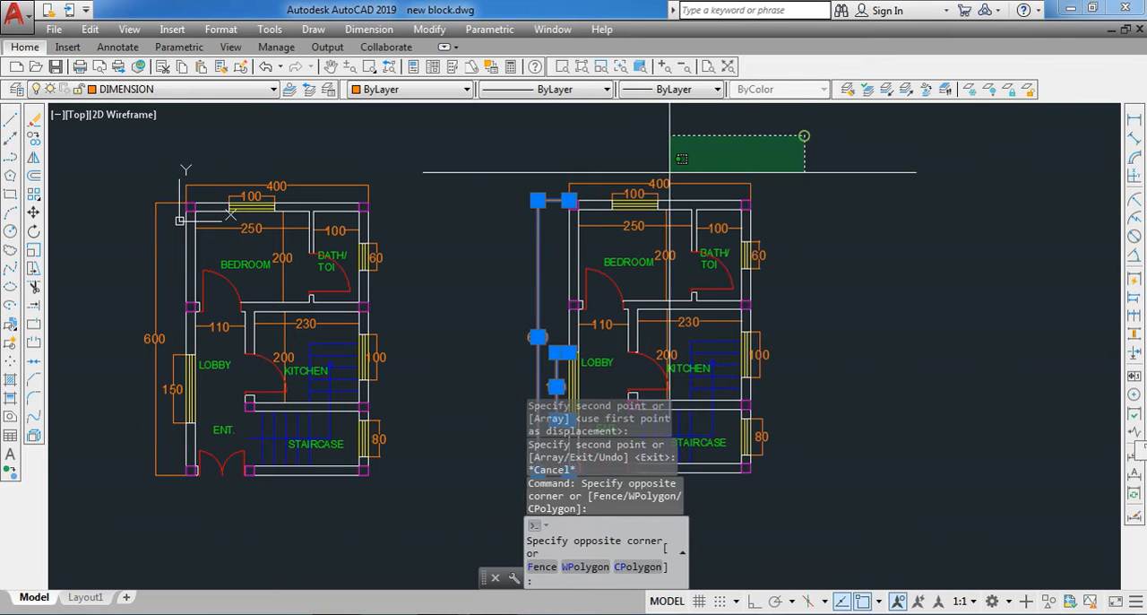
click(596, 185)
click(838, 202)
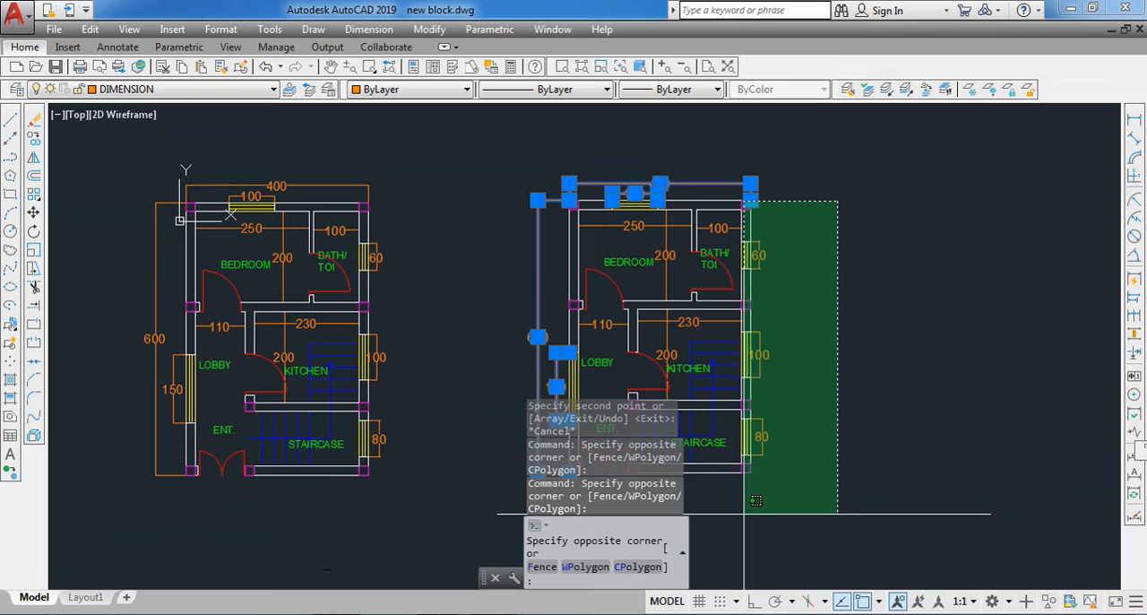
click(758, 531)
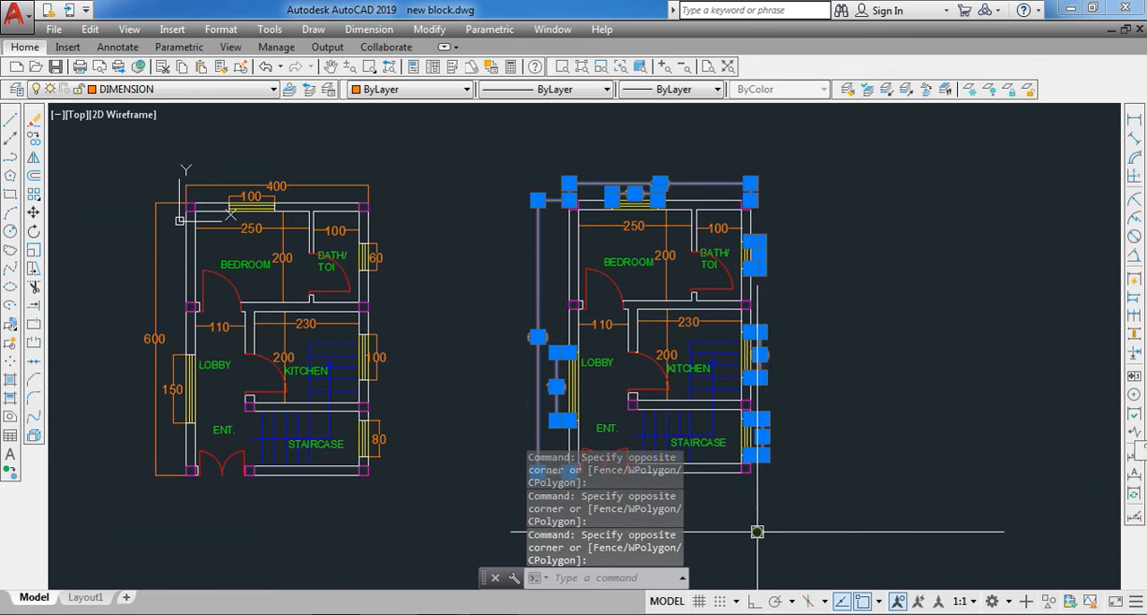
click(36, 127)
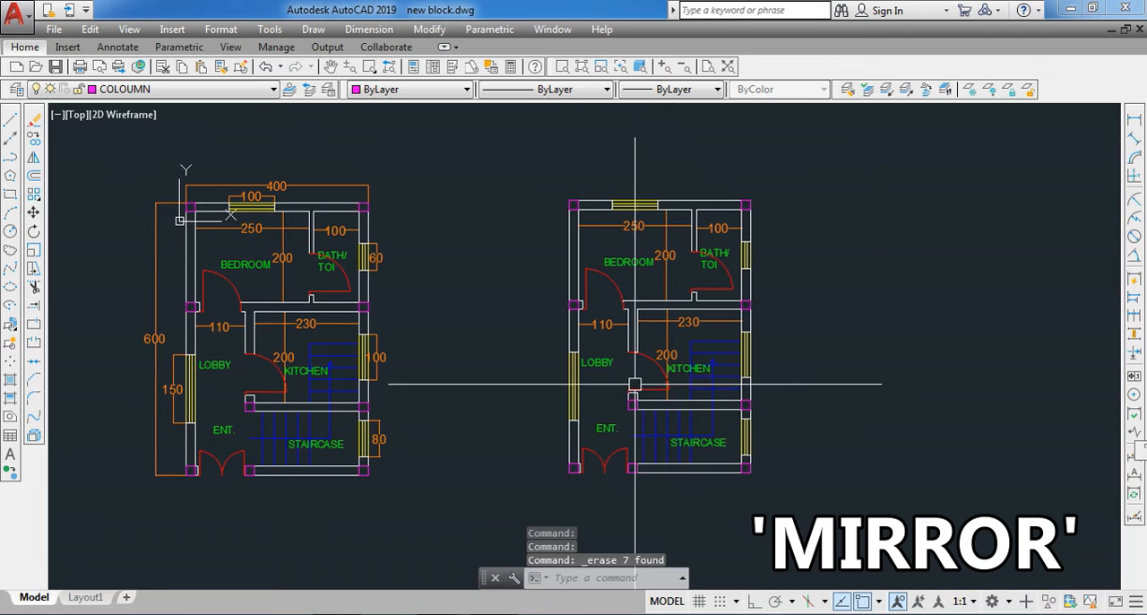
- Mirror the whole copied floor plan about the vertical centreline of its right-hand columns, keeping the source objects
click(541, 183)
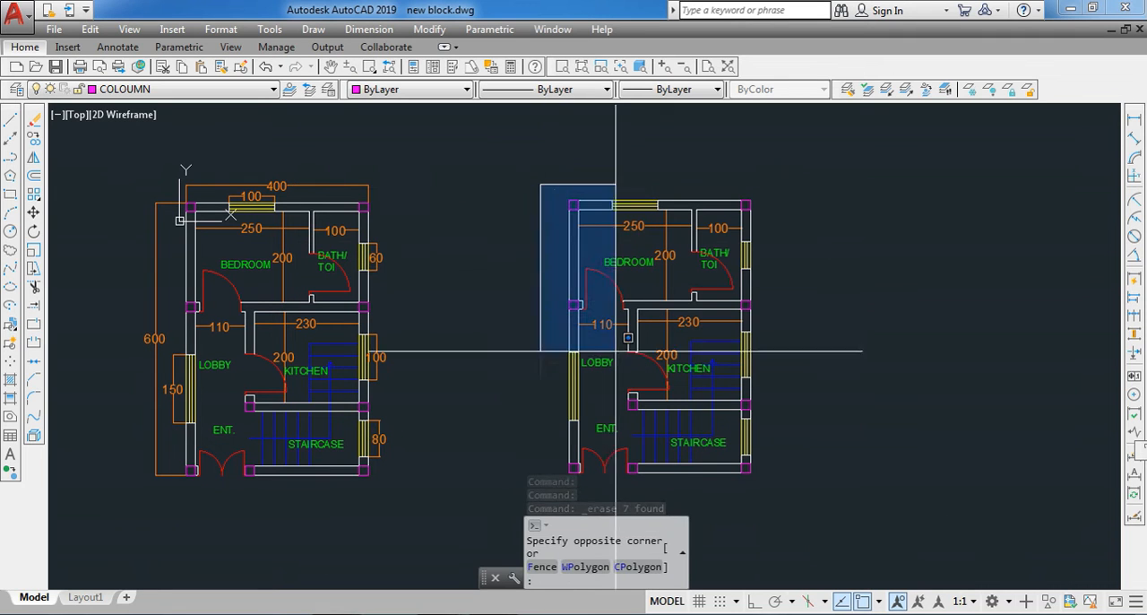
click(770, 498)
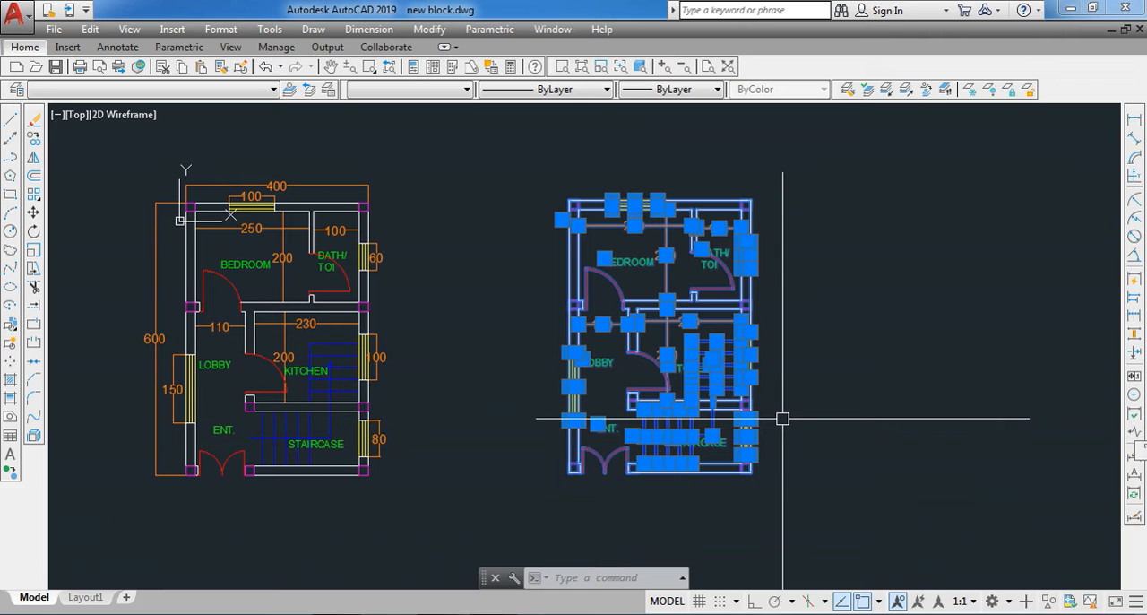
text(mirror)
key(Return)
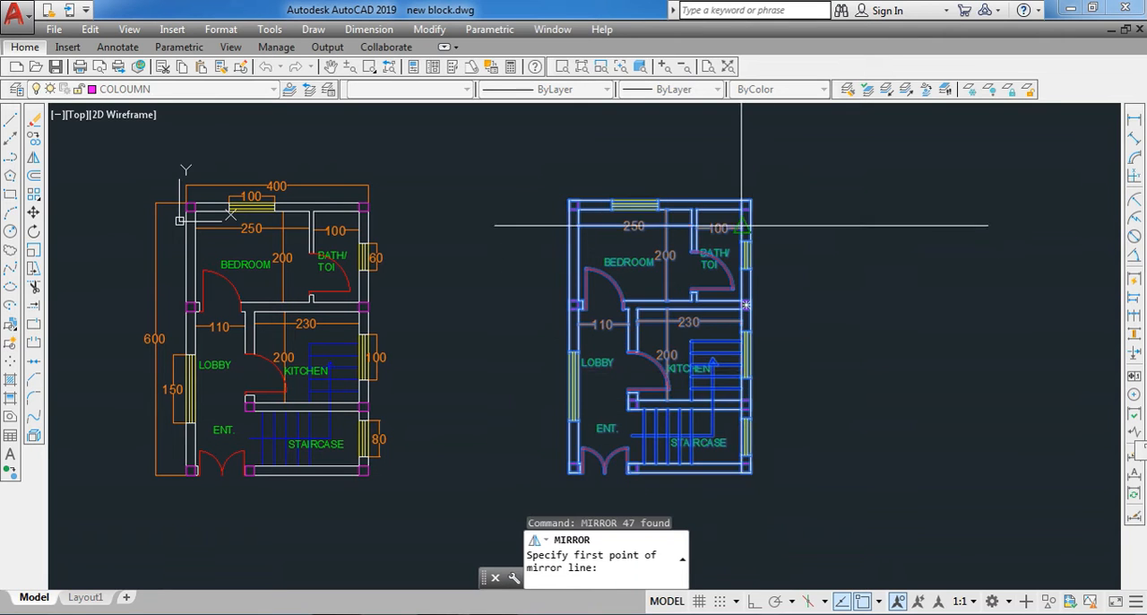
scroll(742, 226, up, 5)
click(724, 279)
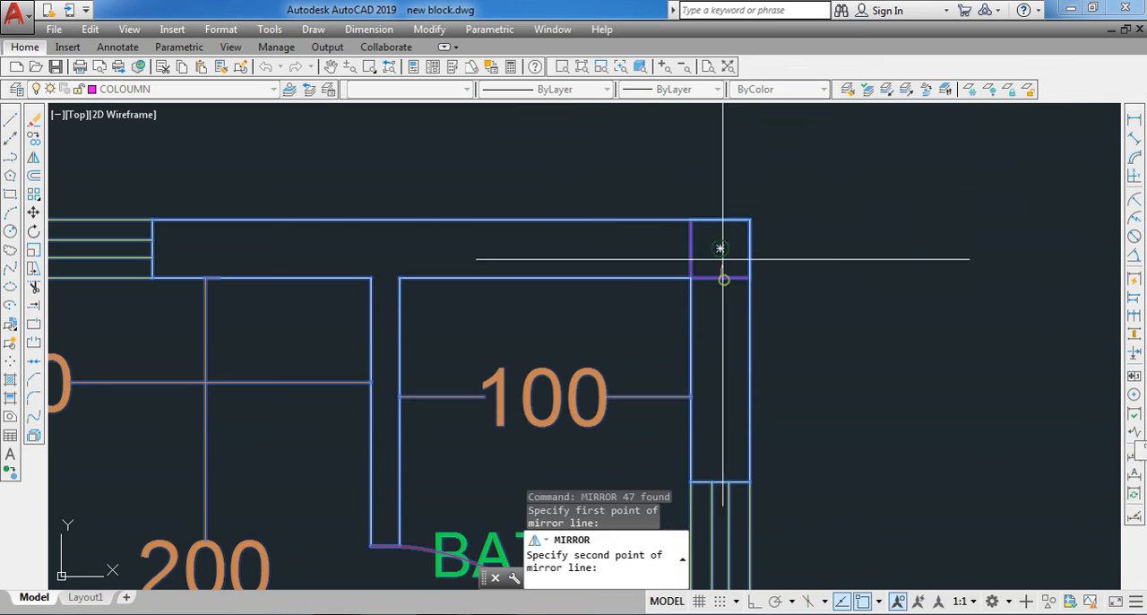
click(719, 246)
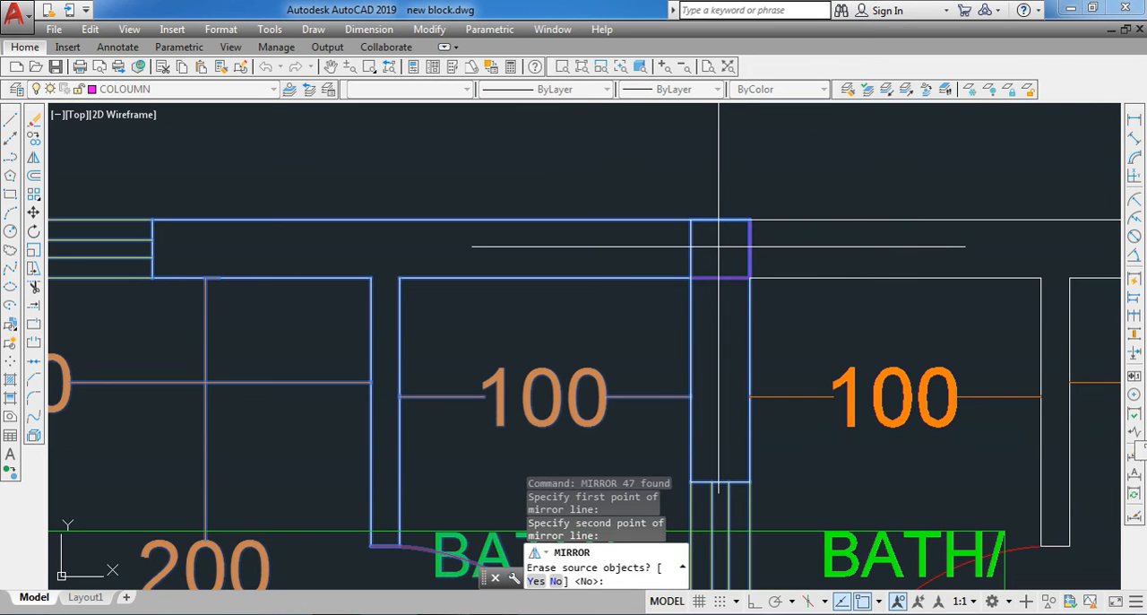
key(Return)
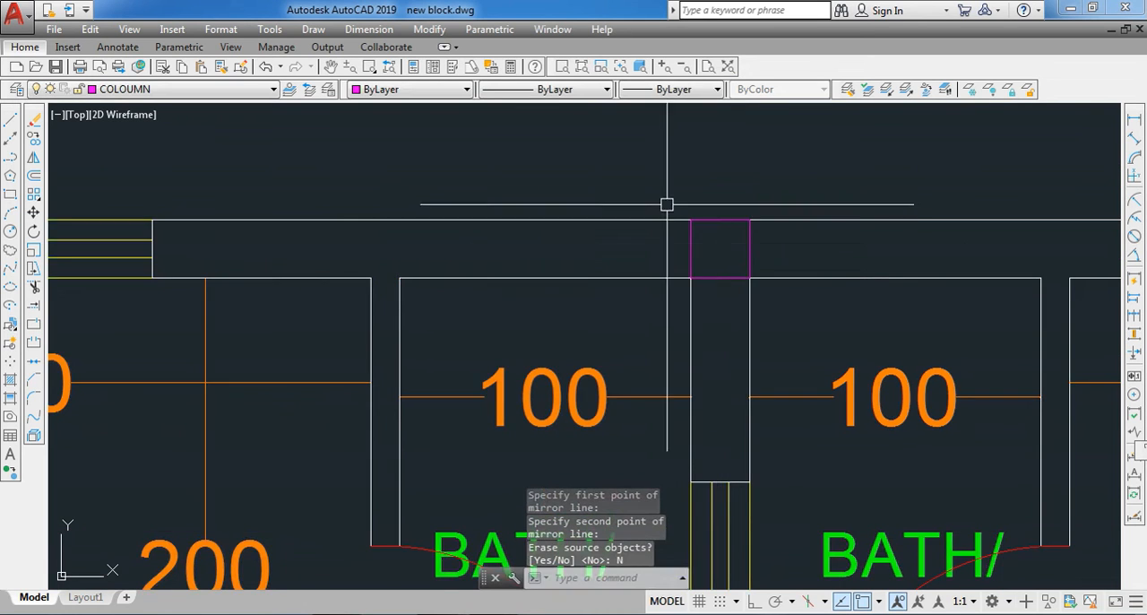
scroll(622, 188, down, 8)
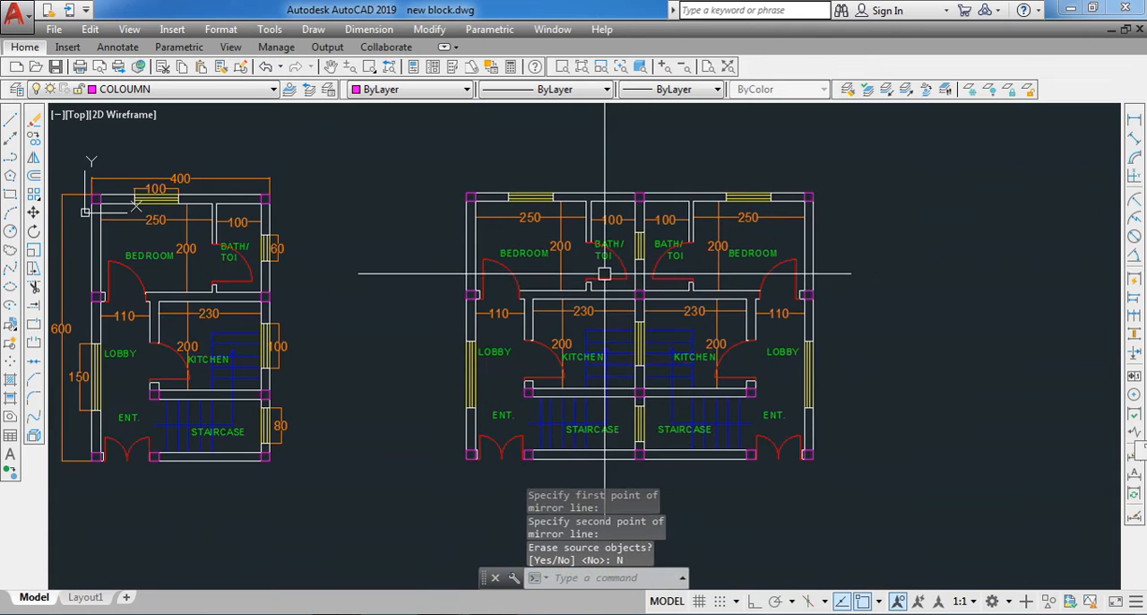
- Erase the windows in the shared middle wall between the two kitchens and between the two staircases
scroll(618, 415, up, 3)
scroll(615, 424, down, 1)
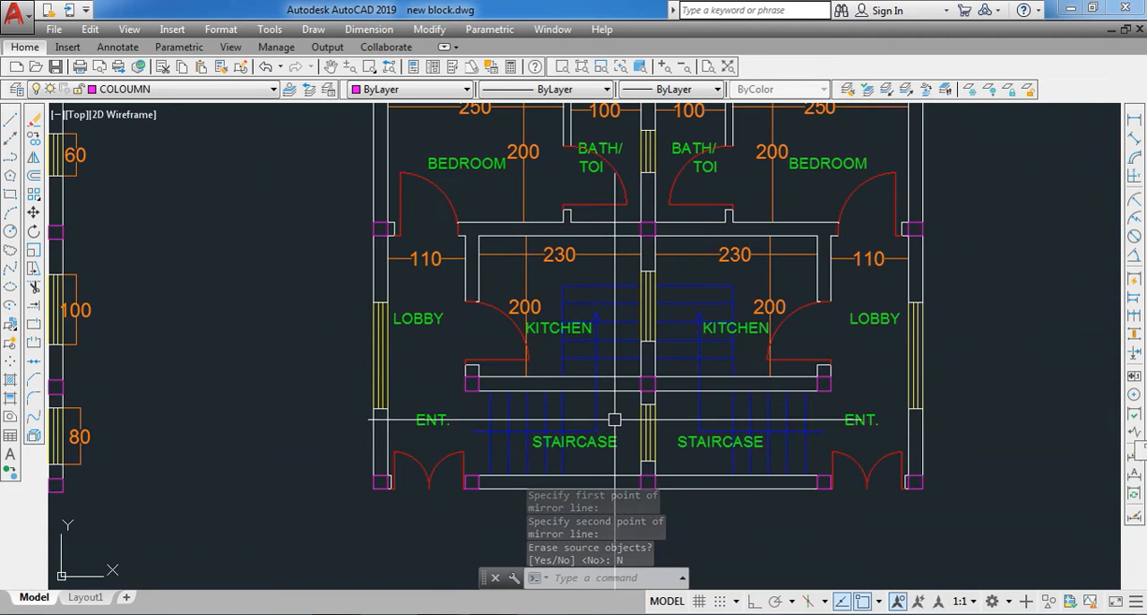
scroll(615, 424, up, 2)
click(630, 361)
click(686, 169)
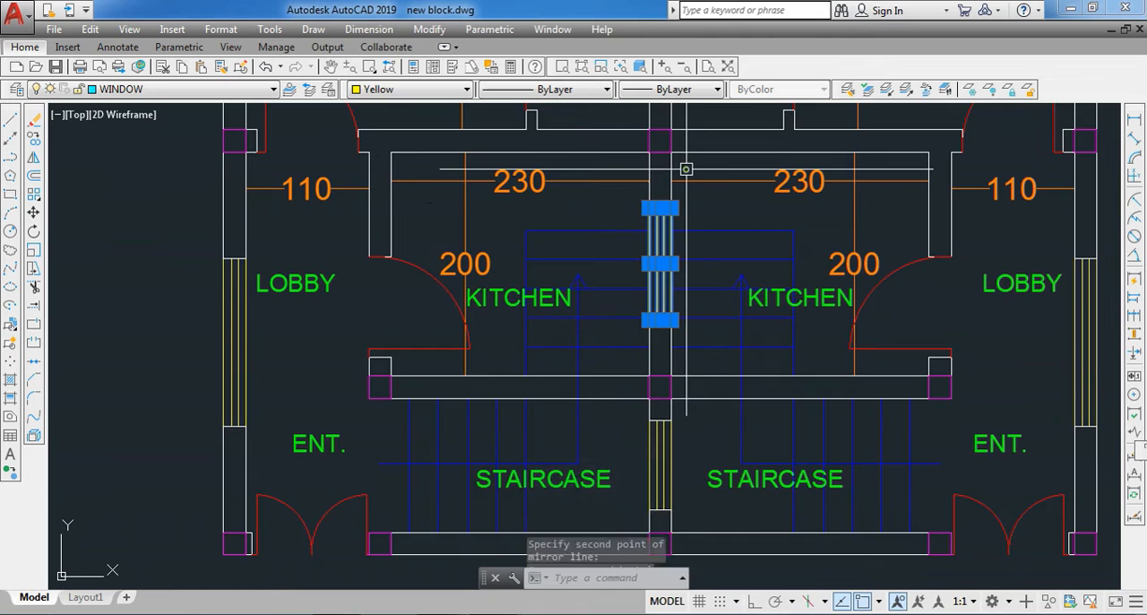
scroll(685, 168, down, 2)
scroll(634, 401, up, 2)
click(634, 408)
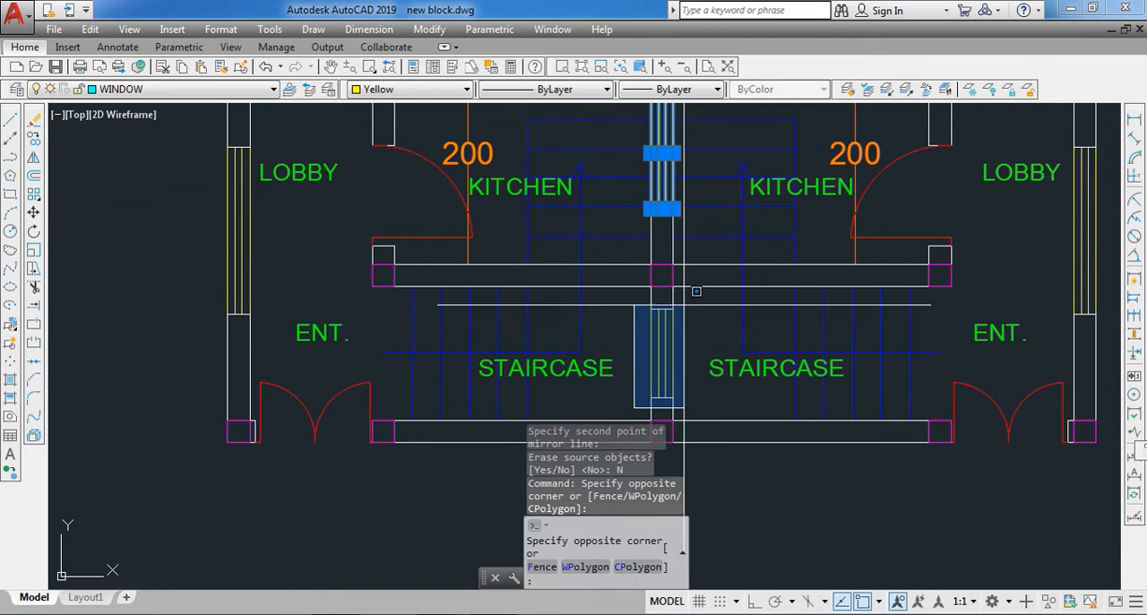
click(688, 291)
text(e)
key(Return)
- Erase the window in the shared middle wall between the two BATH/TOI rooms
scroll(655, 353, down, 3)
scroll(644, 173, up, 4)
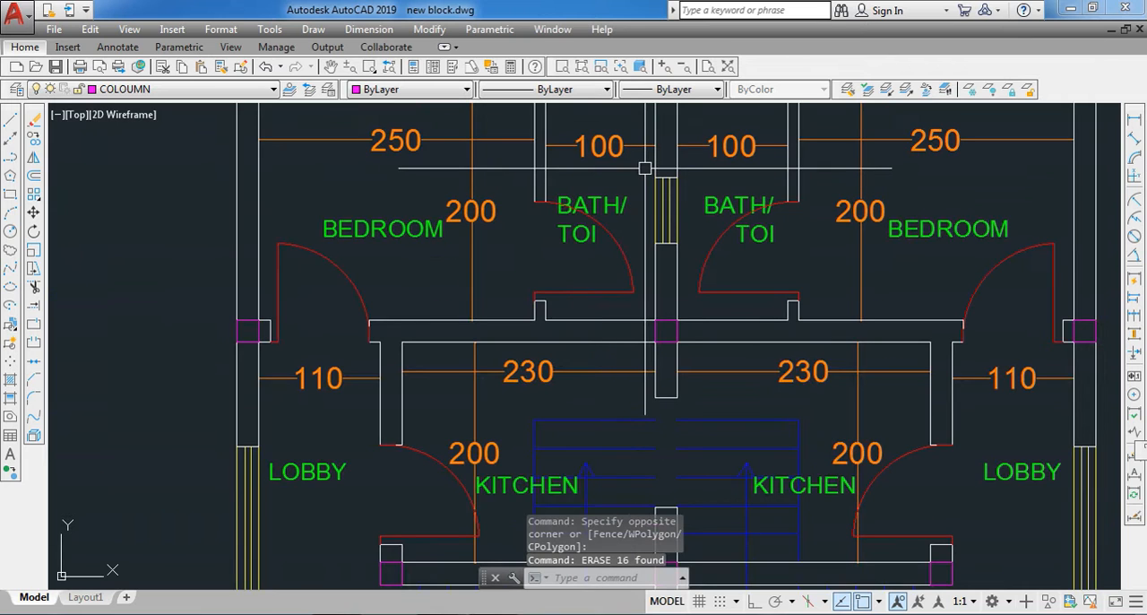
click(643, 165)
click(686, 265)
text(e)
key(Return)
scroll(649, 319, down, 4)
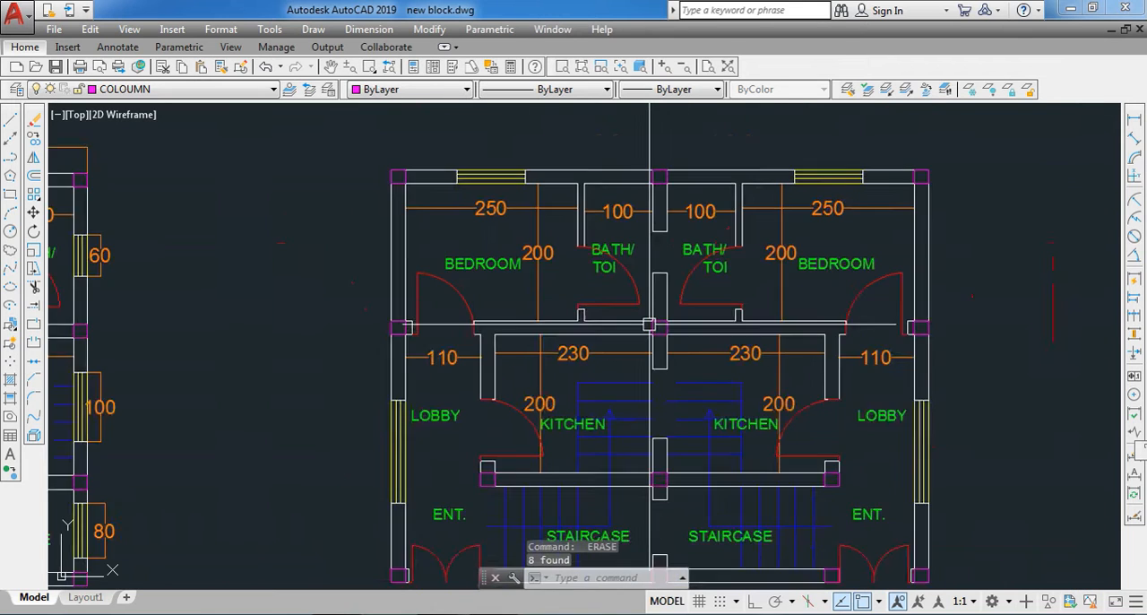
scroll(648, 294, up, 4)
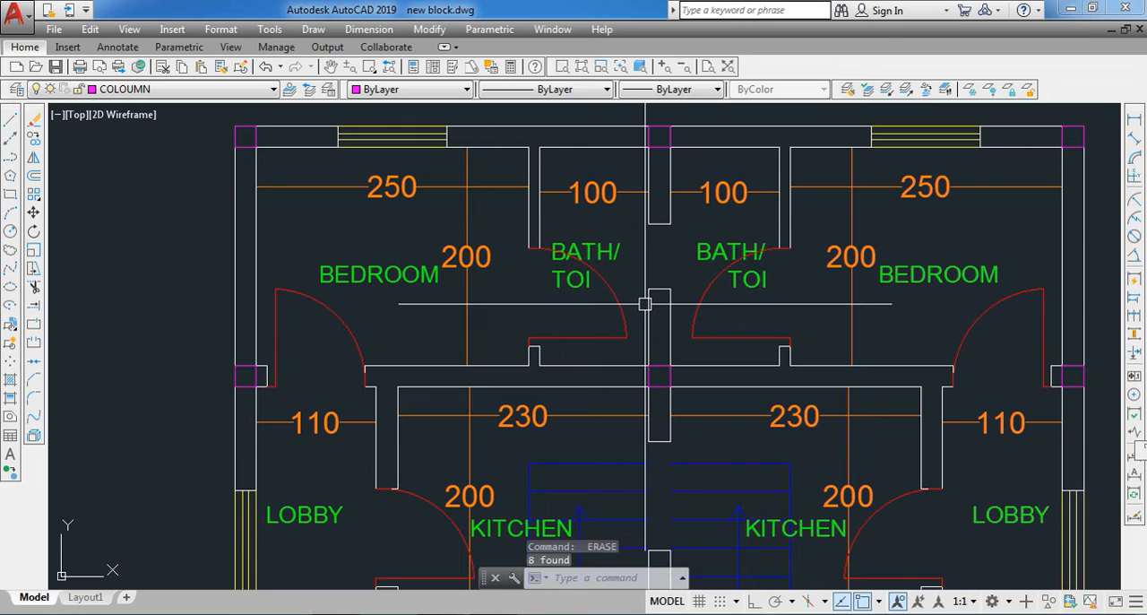
- Try to extend the shared middle wall across the window opening between the two BATH/TOI rooms
text(Ex)
key(Return)
key(Return)
click(652, 309)
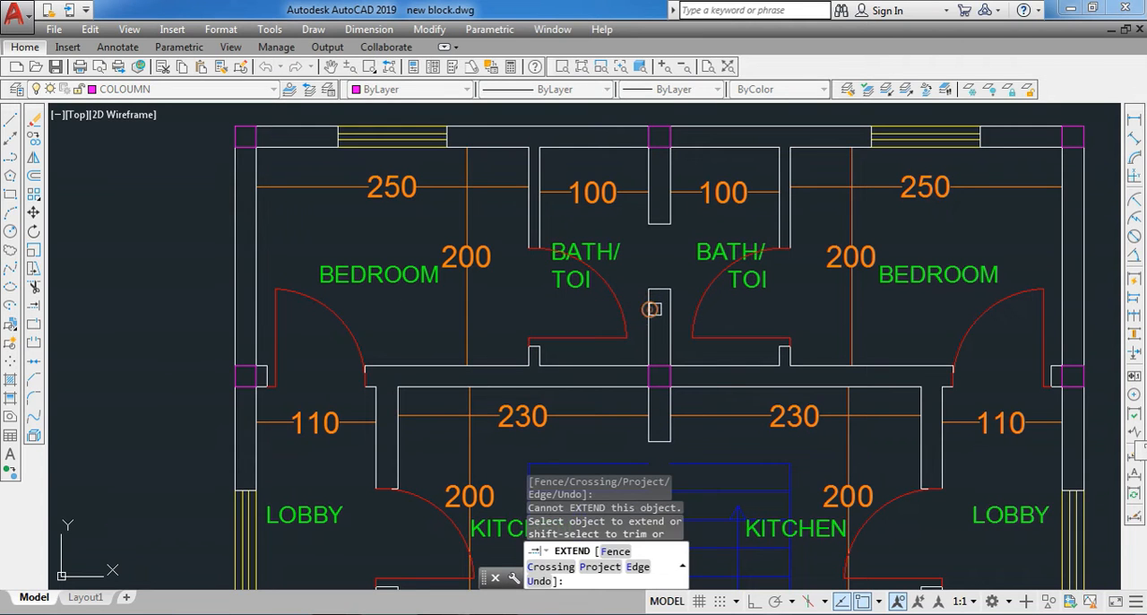
key(Escape)
click(655, 310)
click(647, 300)
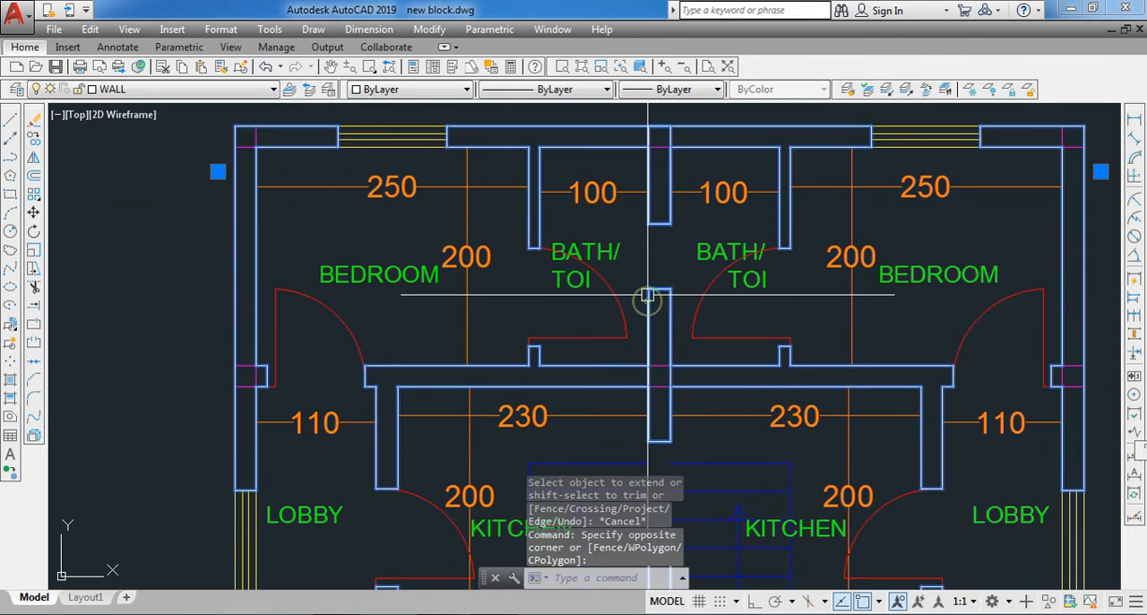
scroll(648, 294, down, 4)
key(Escape)
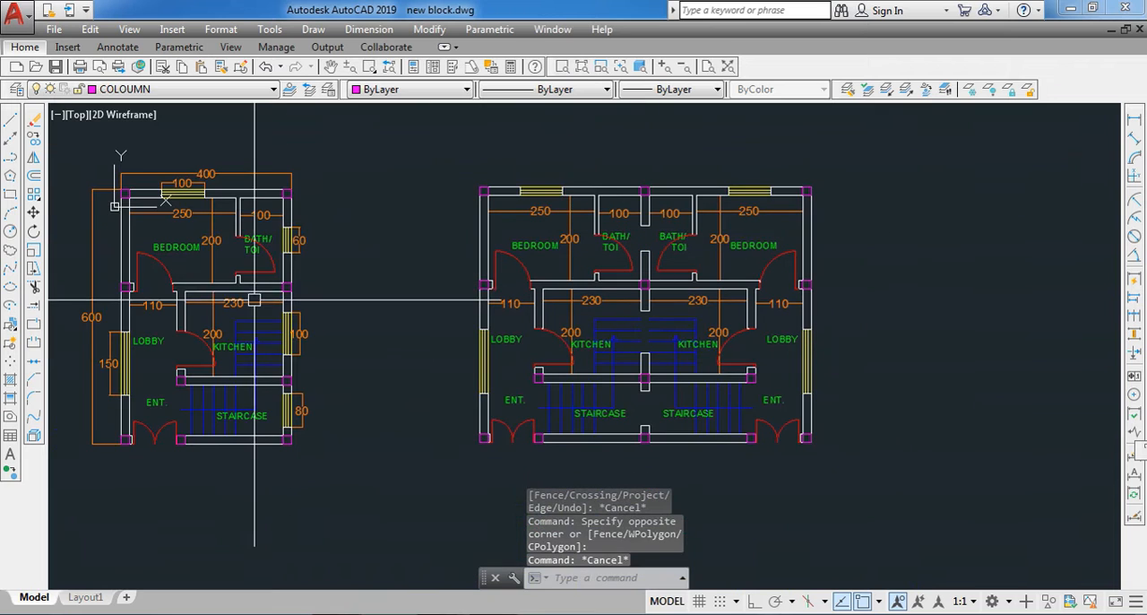
key(Escape)
click(591, 285)
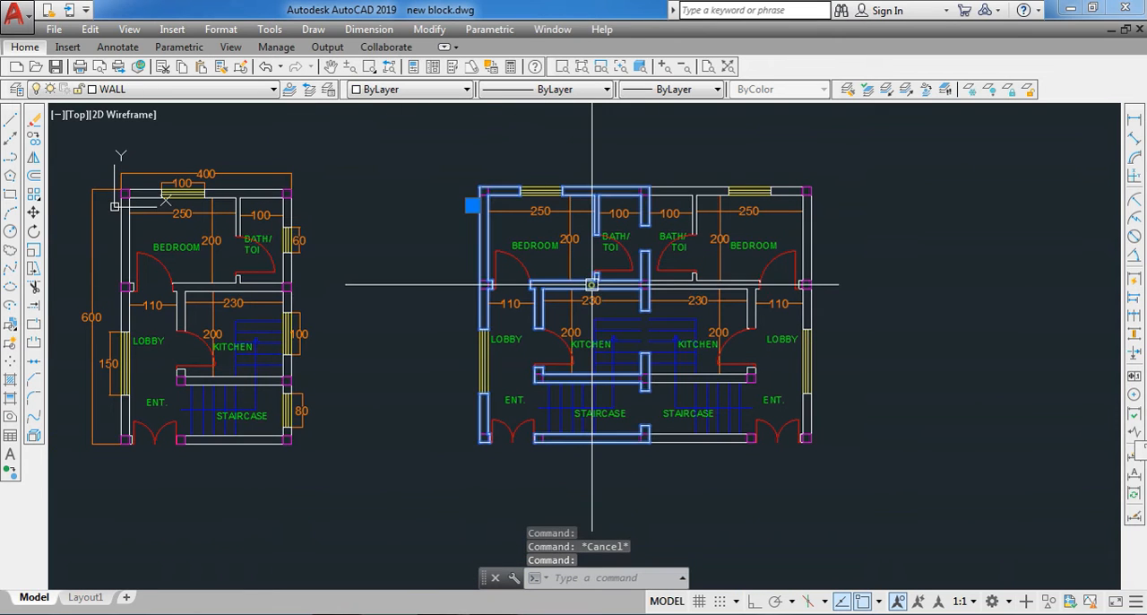
key(Escape)
scroll(653, 236, up, 2)
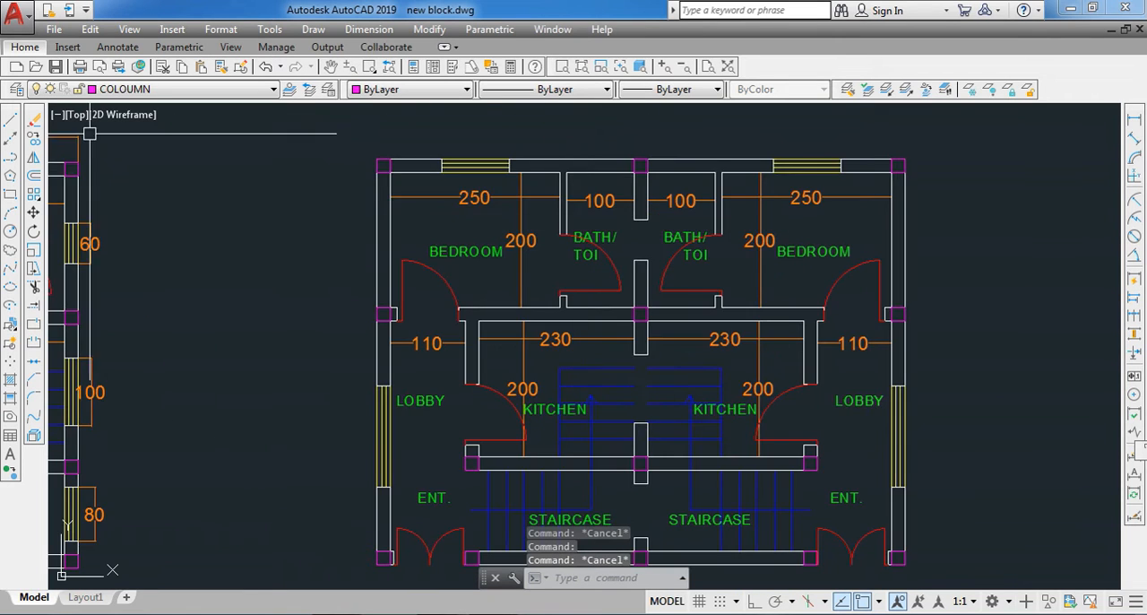
- Draw two vertical lines closing both faces of the shared wall's gap between the two BATH/TOI rooms
click(10, 118)
scroll(603, 263, up, 2)
key(Escape)
key(space)
click(647, 215)
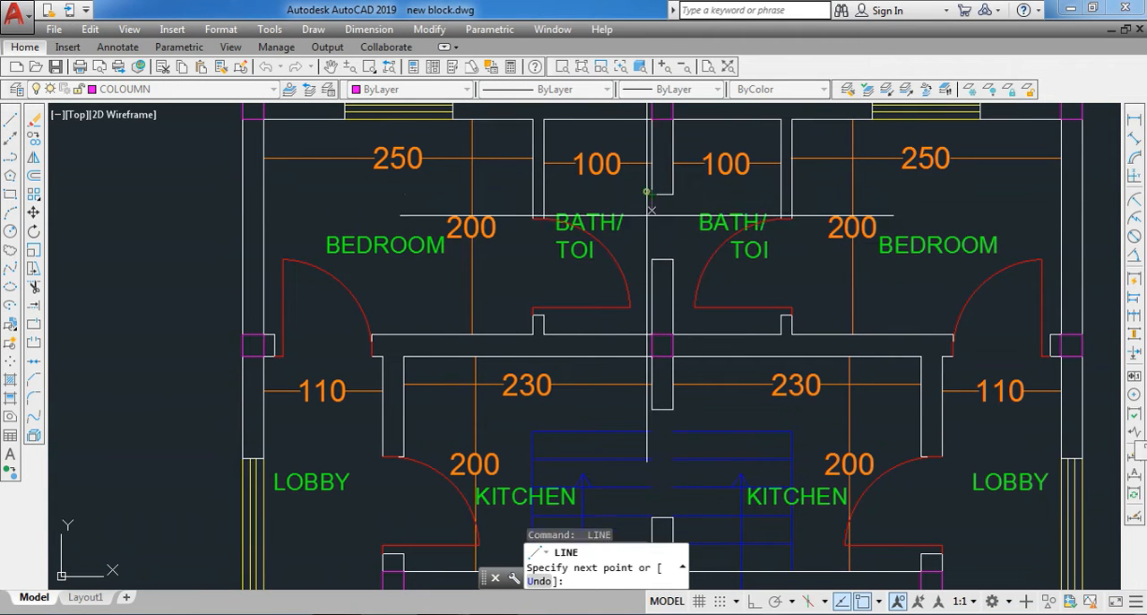
click(652, 259)
key(Escape)
key(space)
click(674, 260)
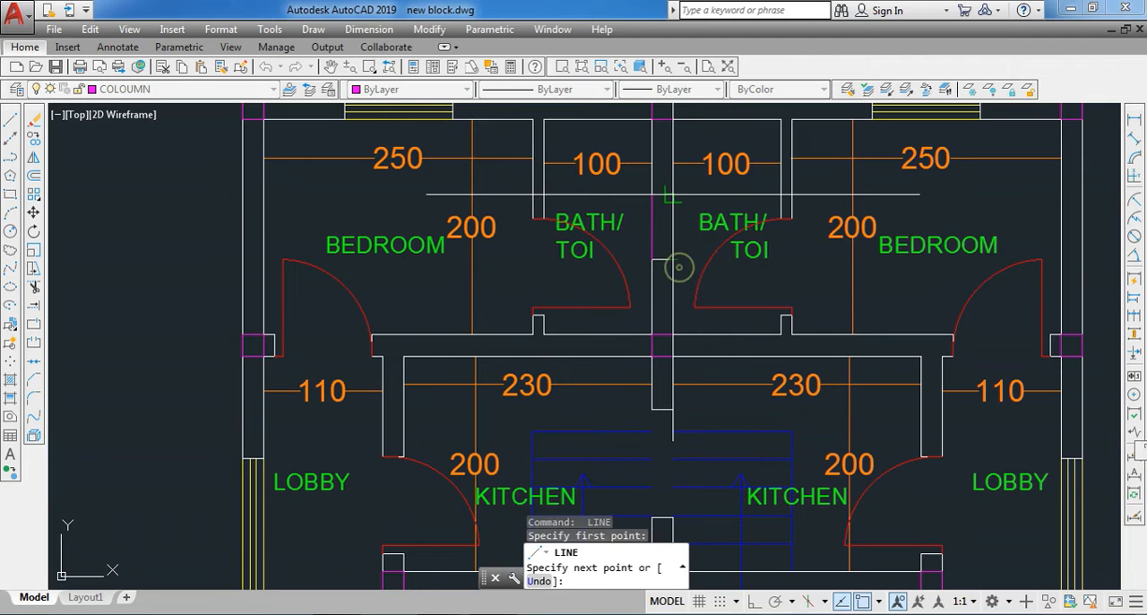
scroll(661, 193, down, 4)
scroll(649, 294, up, 4)
key(Escape)
- Draw two vertical lines closing both faces of the shared wall's gap between the two kitchens
key(space)
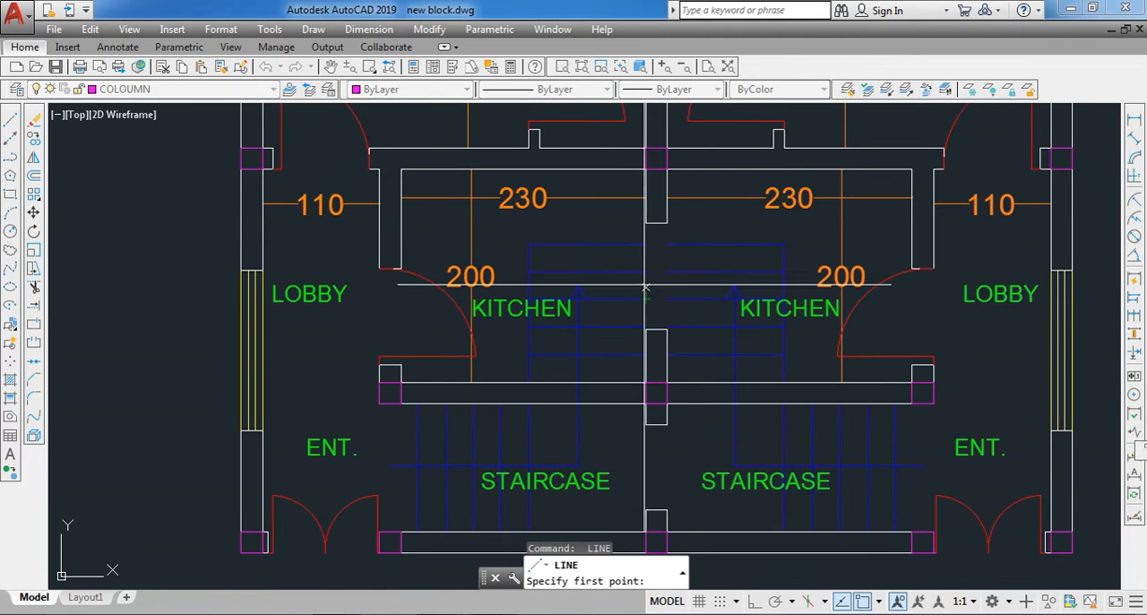
click(646, 223)
click(645, 330)
key(Escape)
key(space)
click(667, 330)
scroll(667, 222, down, 2)
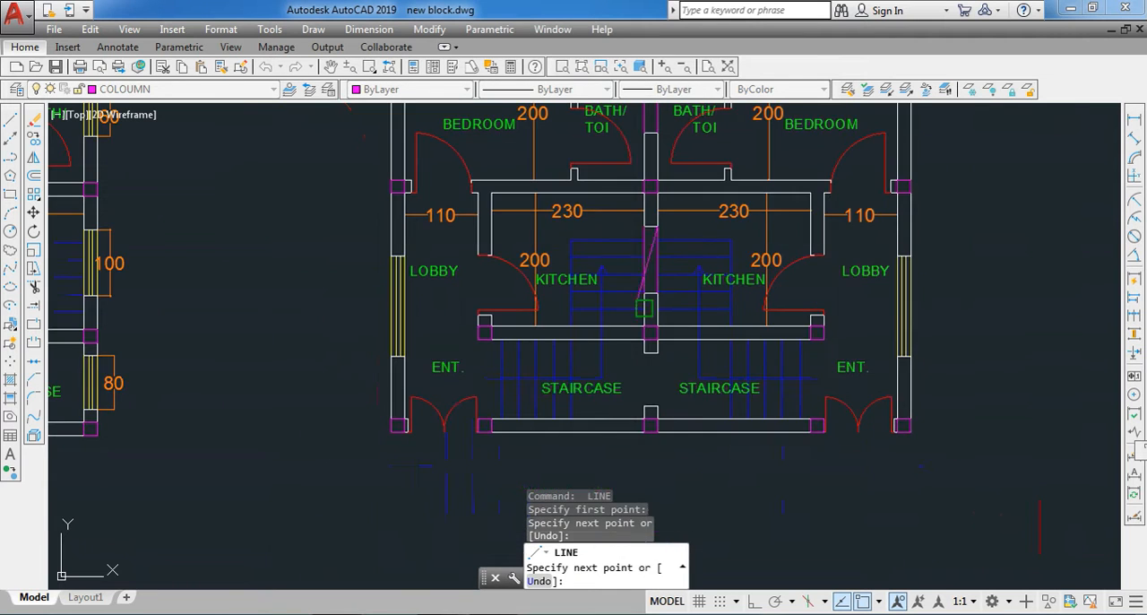
scroll(646, 366, up, 4)
key(Escape)
- Draw two vertical lines closing both faces of the shared wall's gap between the two staircases
key(space)
click(660, 282)
click(660, 432)
key(Escape)
key(space)
click(693, 433)
click(692, 296)
key(Escape)
- Move all the new gap-closing lines in the shared middle wall to the WALL layer
click(714, 341)
click(652, 358)
scroll(651, 405, down, 2)
scroll(651, 405, down, 2)
scroll(657, 236, up, 4)
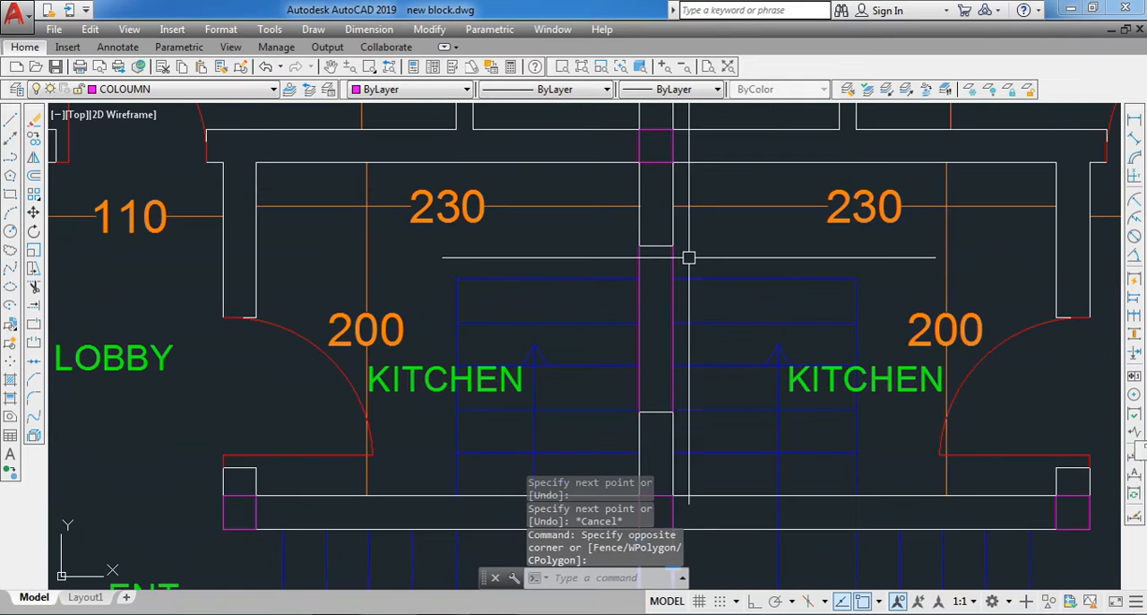
click(689, 257)
click(619, 274)
scroll(634, 357, down, 4)
scroll(659, 197, up, 4)
click(661, 194)
click(607, 225)
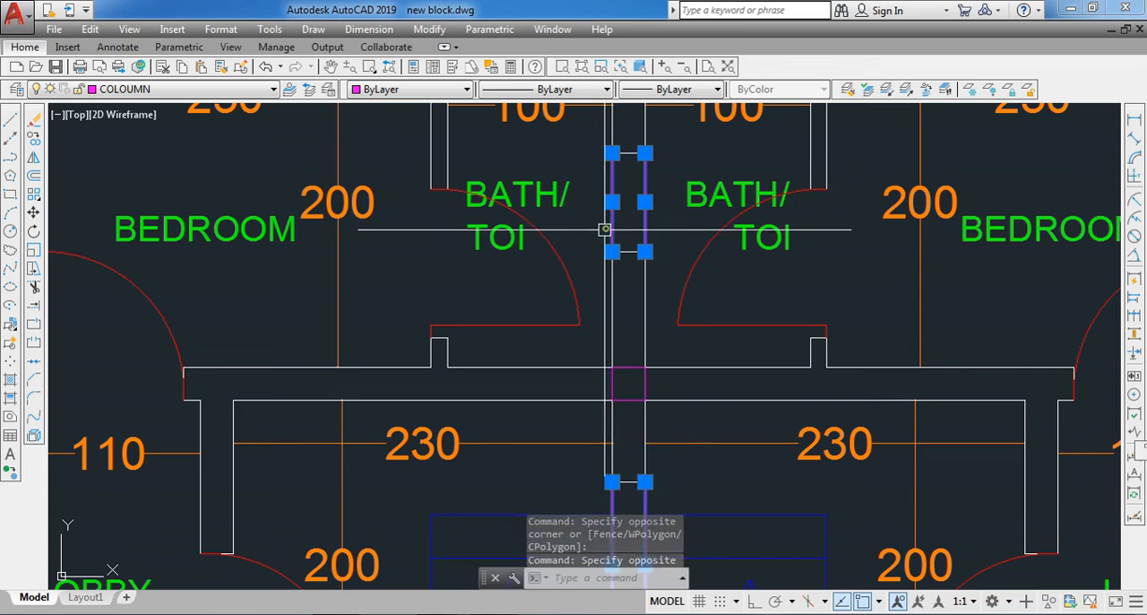
click(144, 89)
click(142, 201)
key(Escape)
- Explode the wall objects of both halves of the twin plan and of the original floor plan
scroll(619, 251, down, 6)
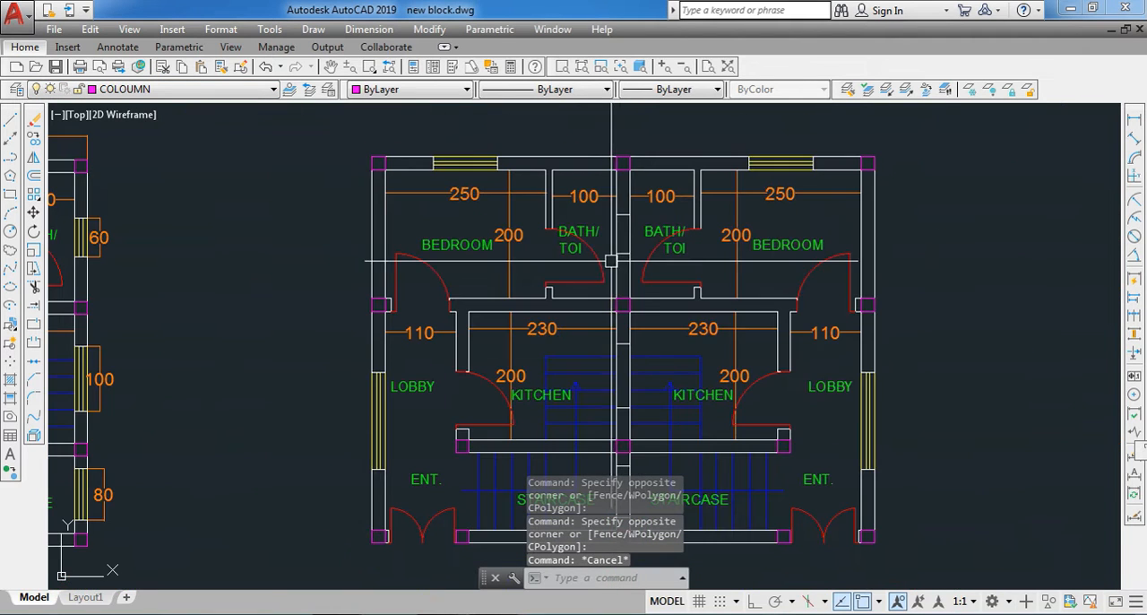
click(593, 180)
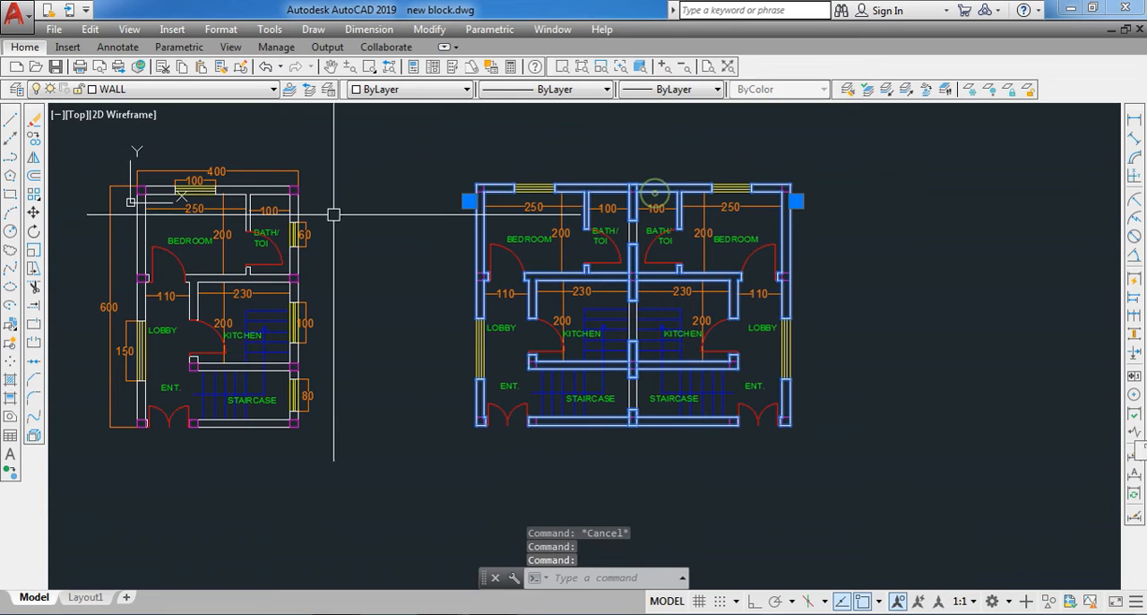
click(264, 189)
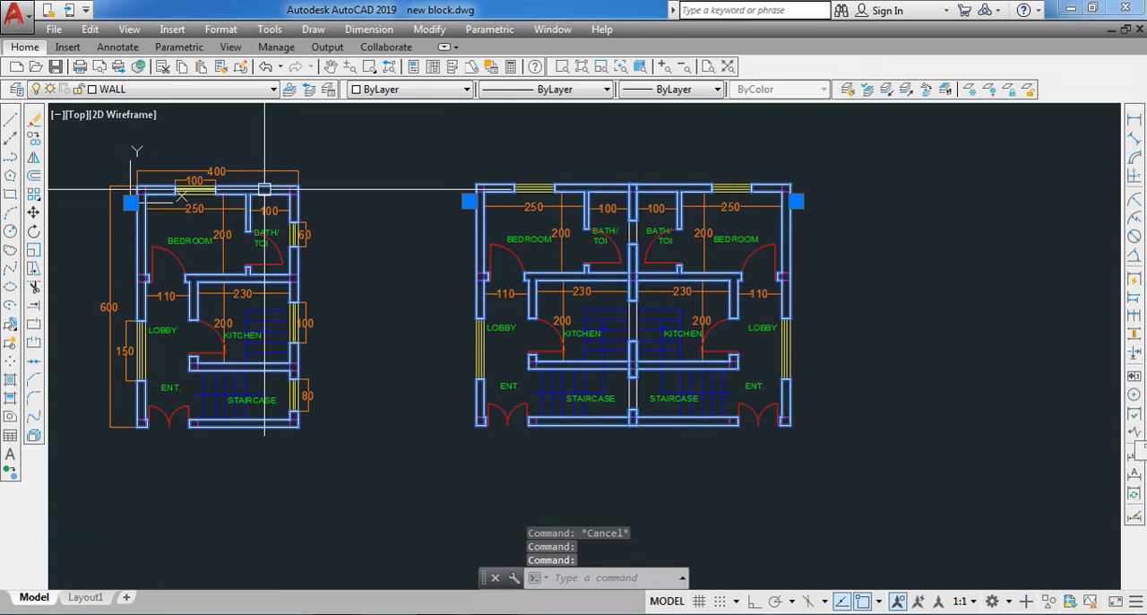
click(34, 438)
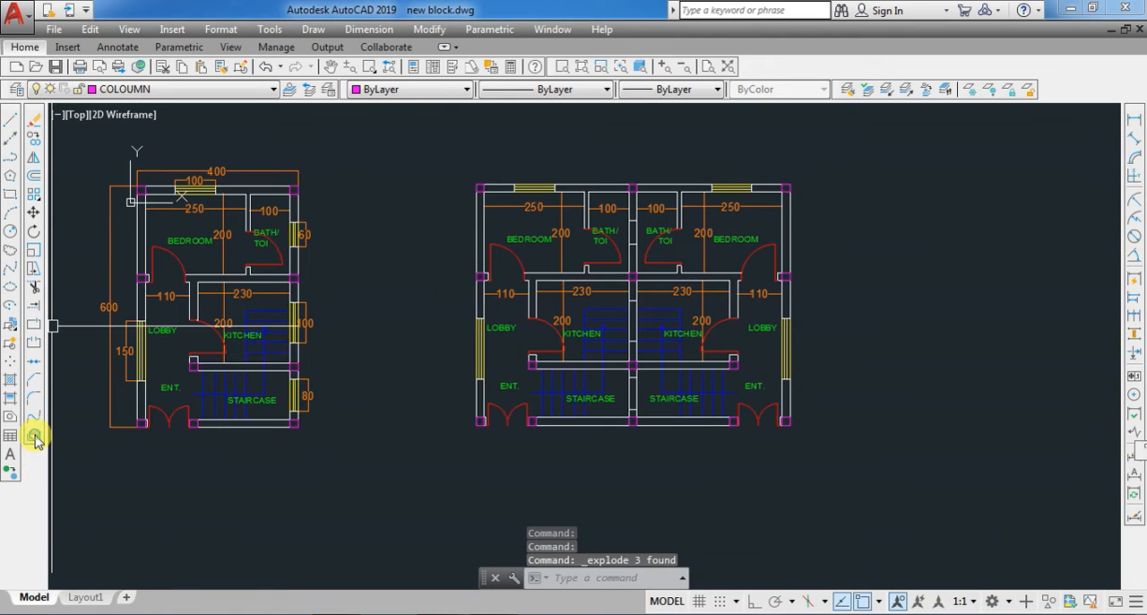
- Isolate the WALL layer to inspect the walls alone, and restore the hidden layers
click(615, 273)
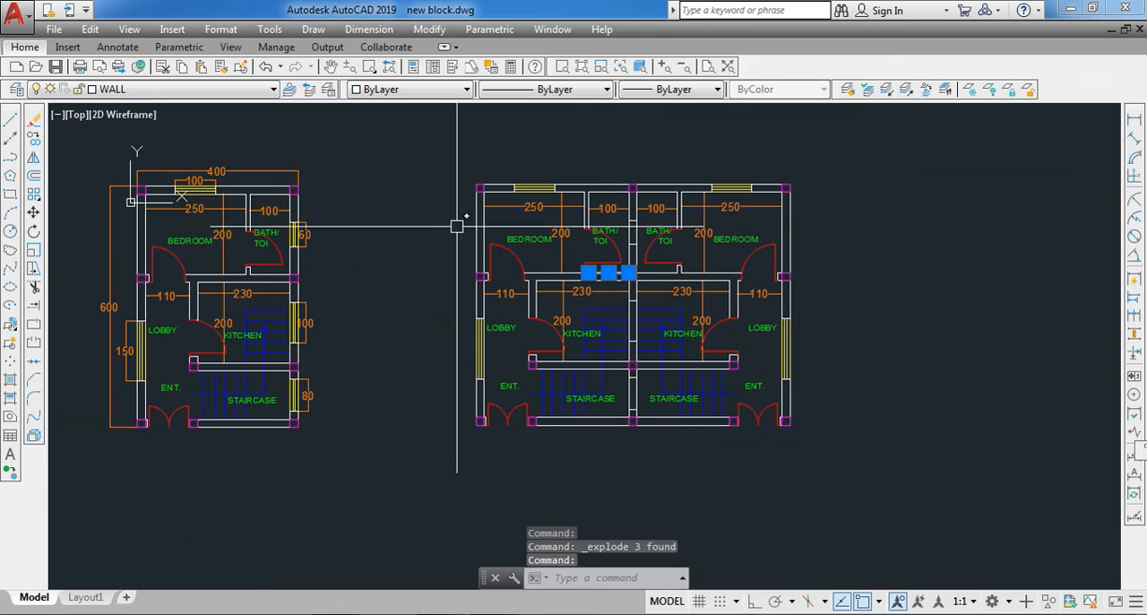
click(887, 91)
scroll(613, 253, up, 3)
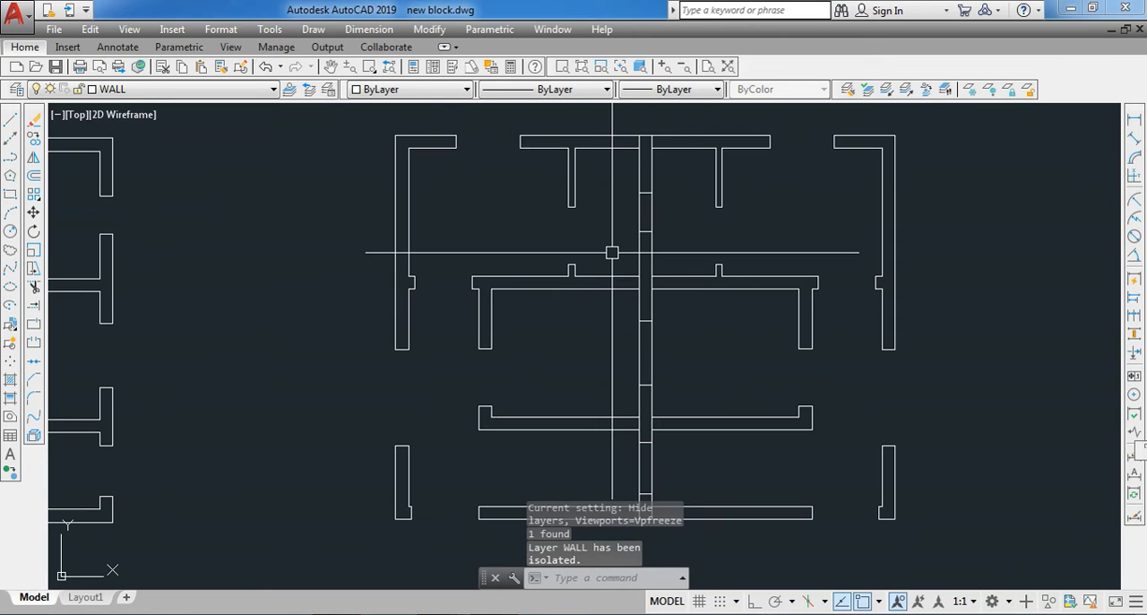
scroll(615, 216, down, 2)
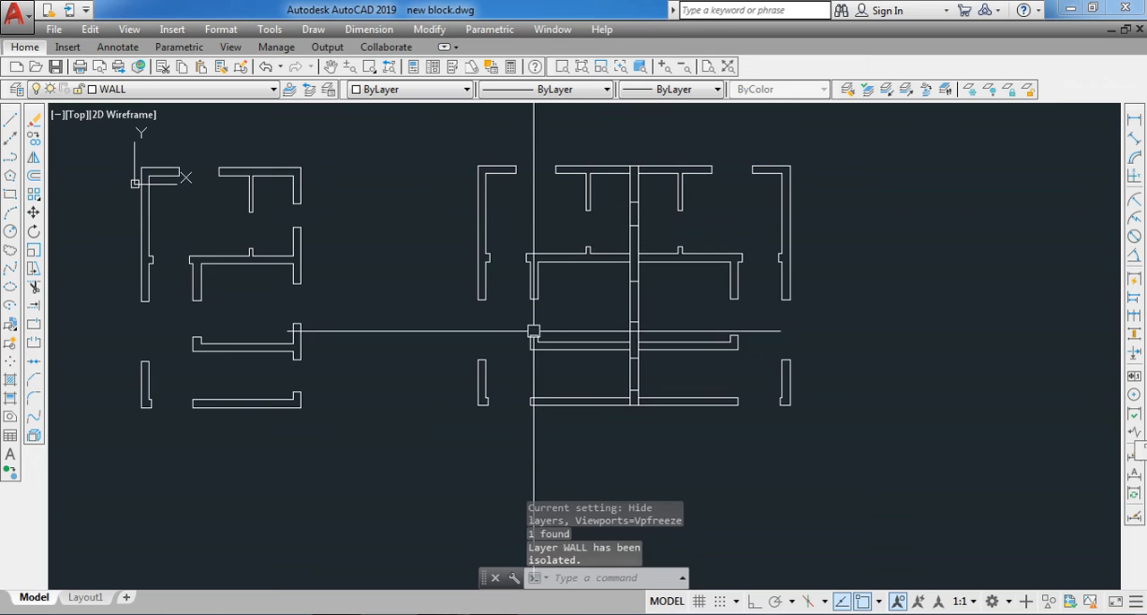
click(905, 90)
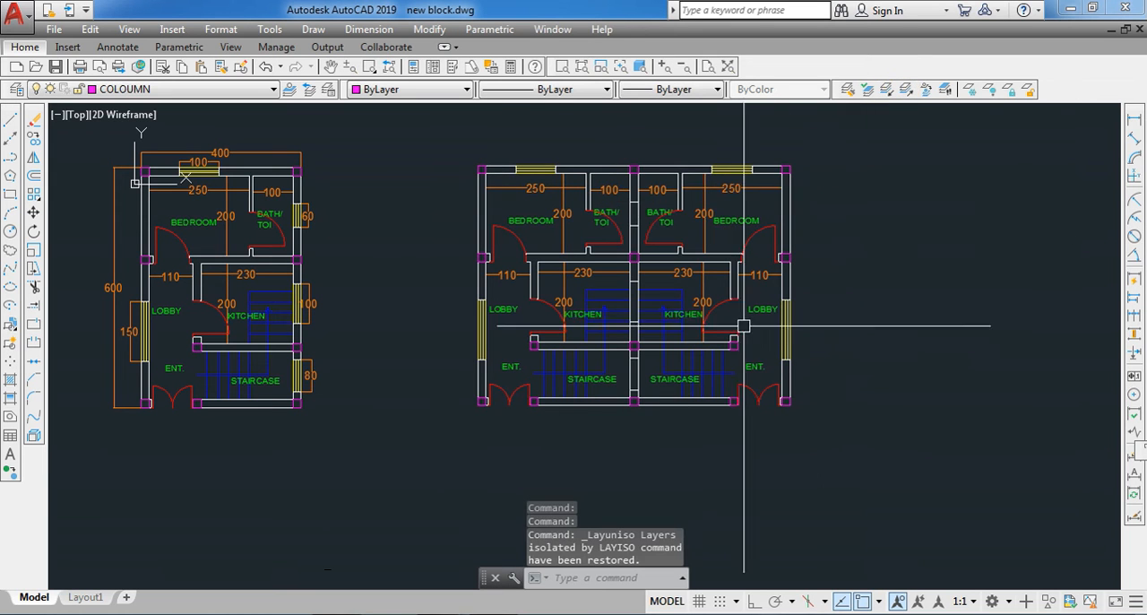
- Mirror the whole twin plan upward about the horizontal centreline of its top wall columns with Ortho on, keeping the source objects
scroll(745, 325, down, 2)
click(541, 208)
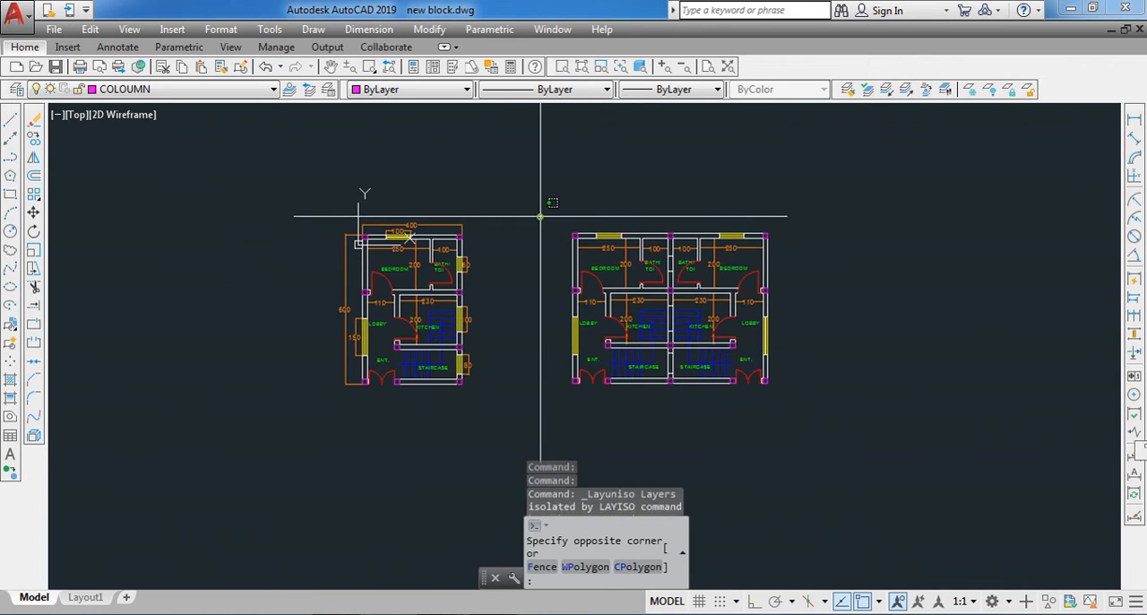
click(830, 439)
key(Return)
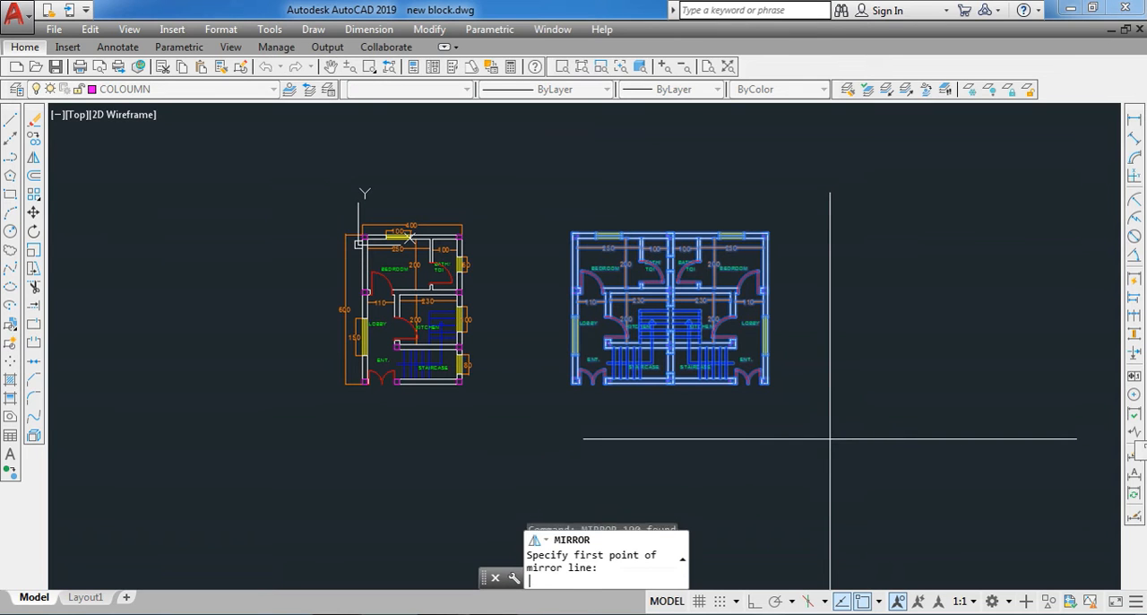
scroll(566, 260, up, 5)
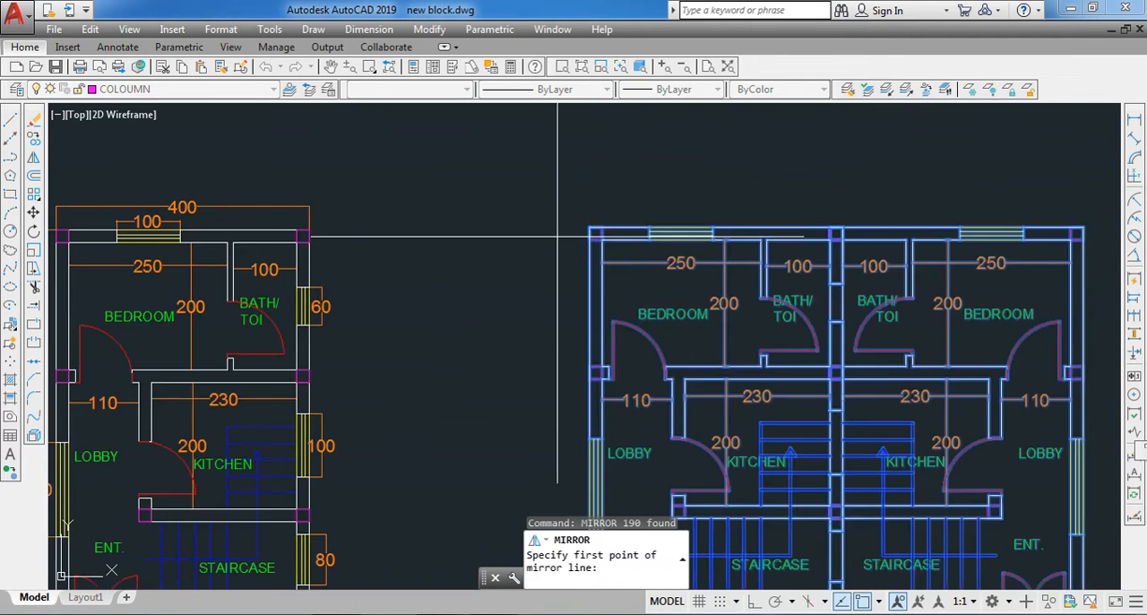
click(600, 230)
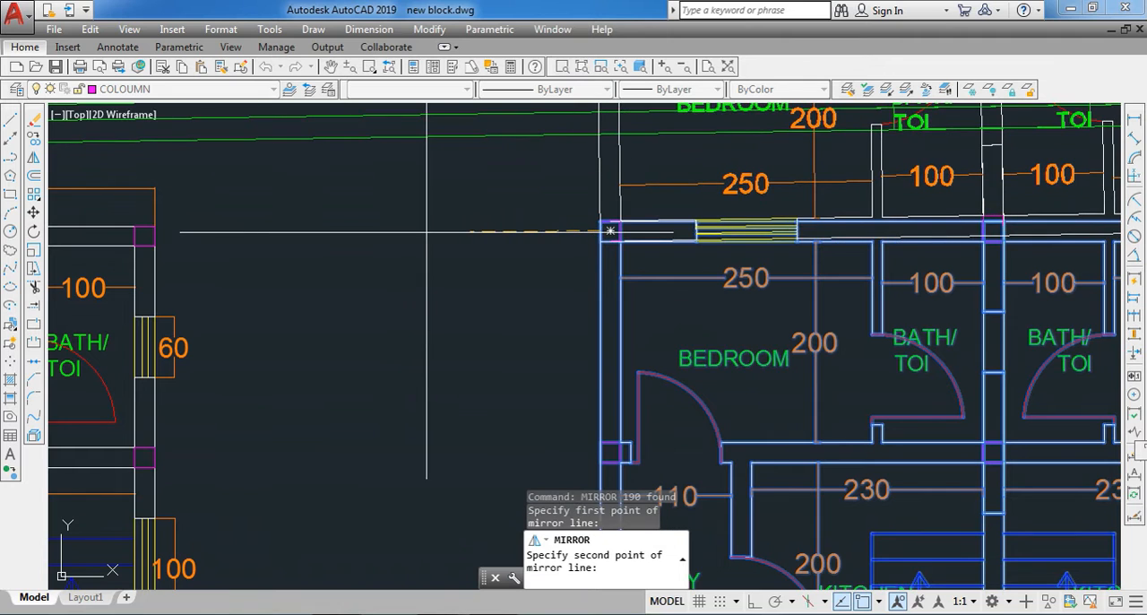
key(F8)
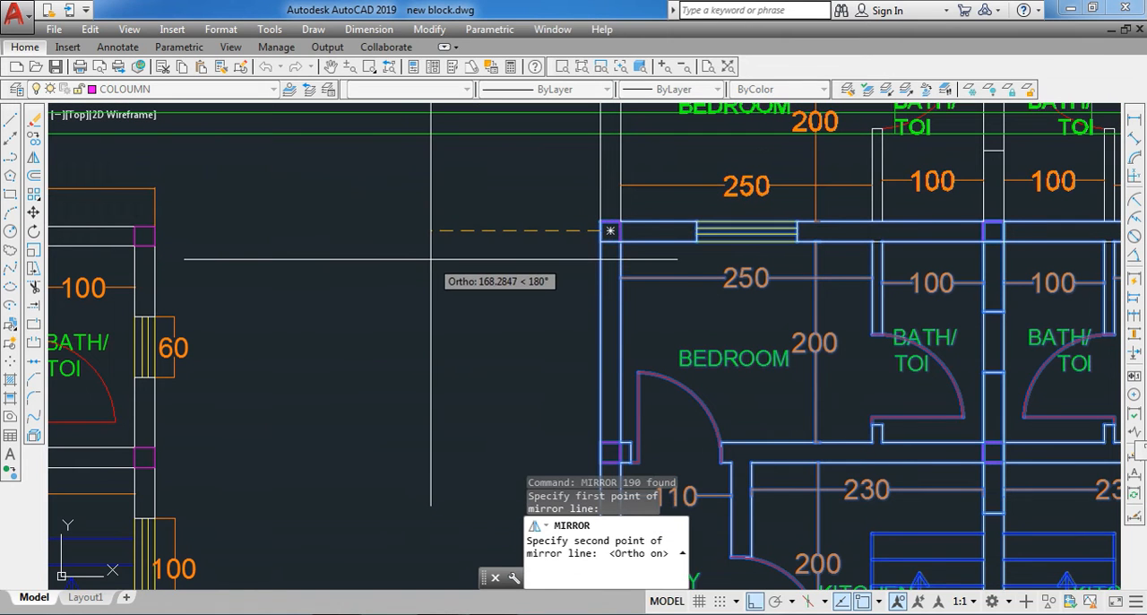
scroll(431, 259, down, 2)
click(431, 259)
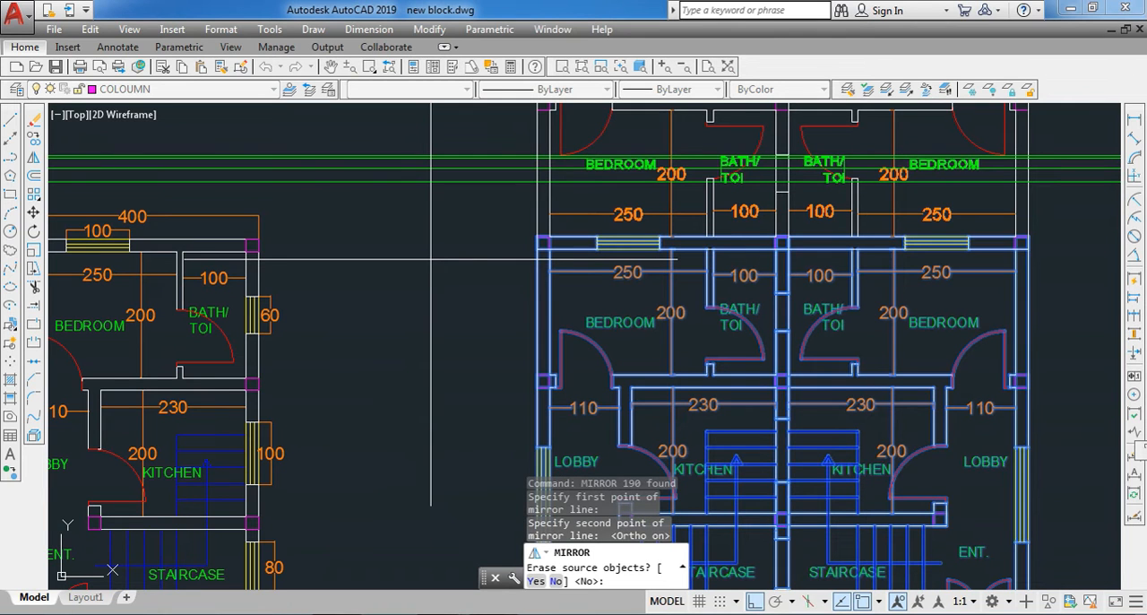
text(N)
key(Return)
scroll(428, 256, down, 4)
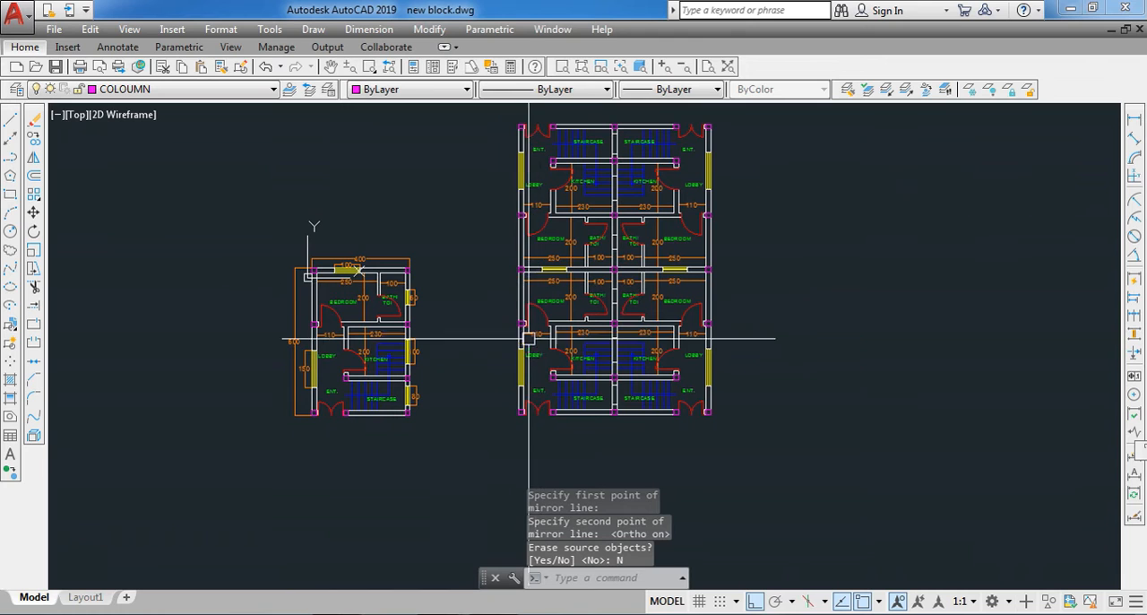
- Mirror the whole four-unit layout about the vertical centreline of its right-hand columns, keeping the source objects
click(508, 429)
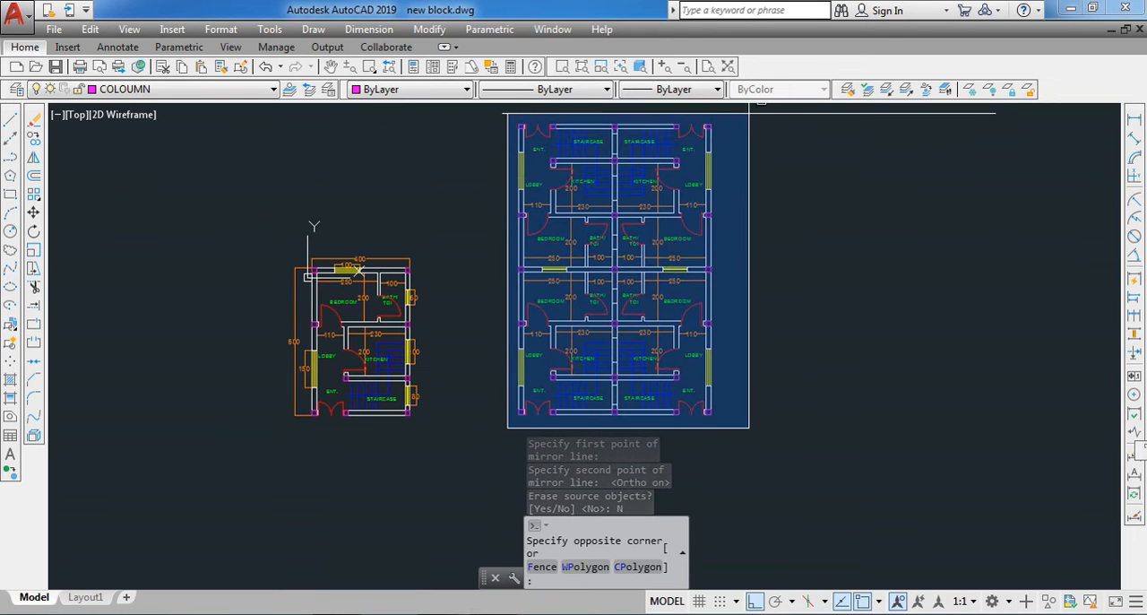
click(748, 112)
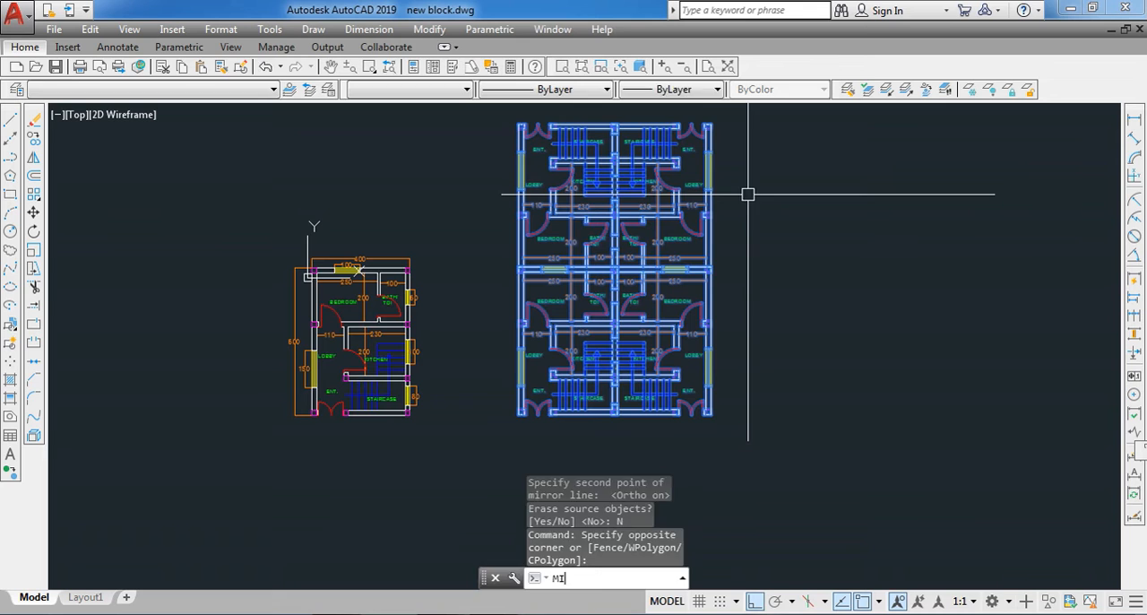
text(MI)
key(Return)
scroll(738, 287, up, 8)
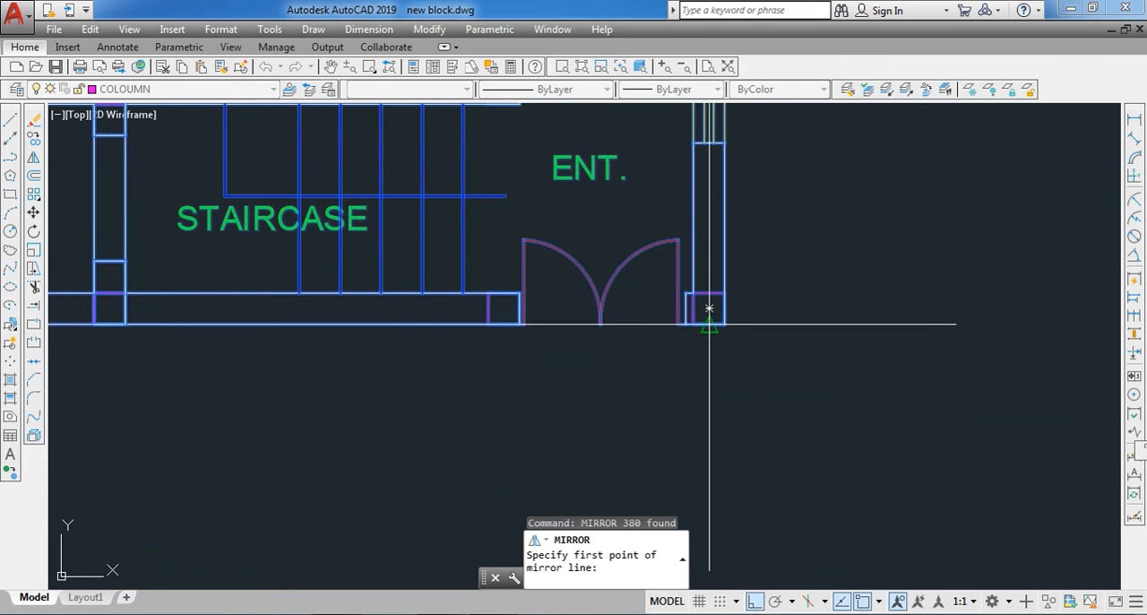
click(709, 309)
click(694, 395)
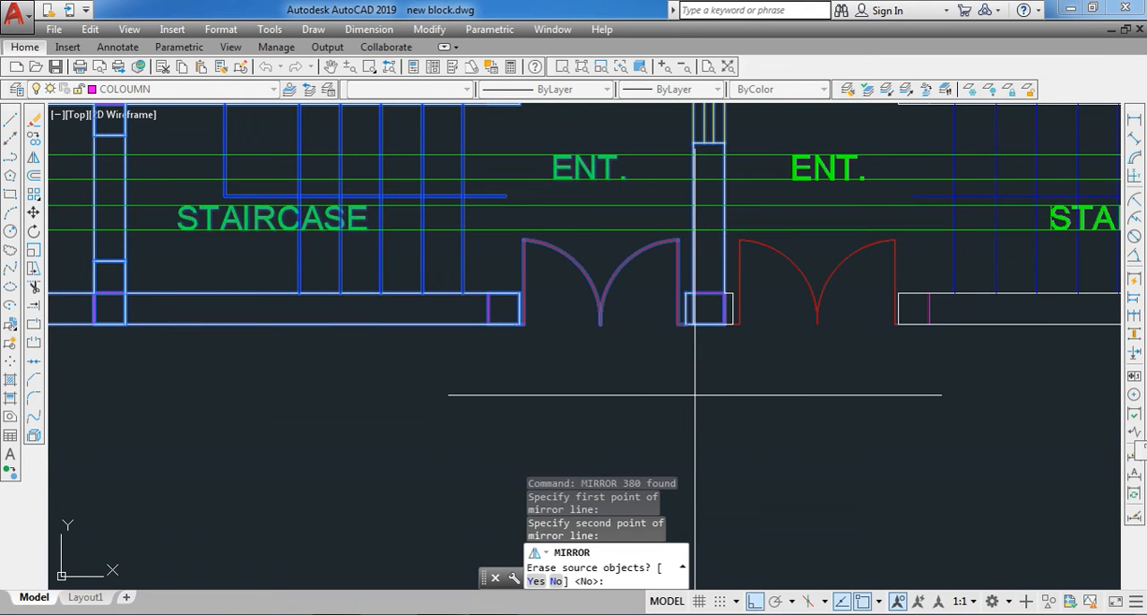
text(N)
key(Return)
scroll(695, 394, down, 8)
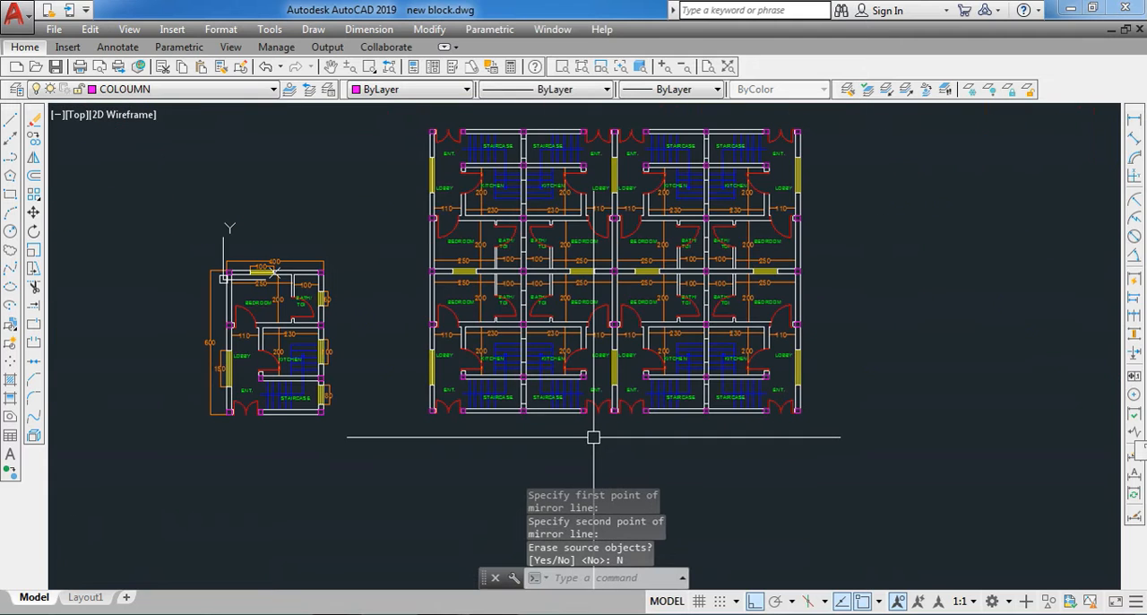
scroll(673, 313, up, 4)
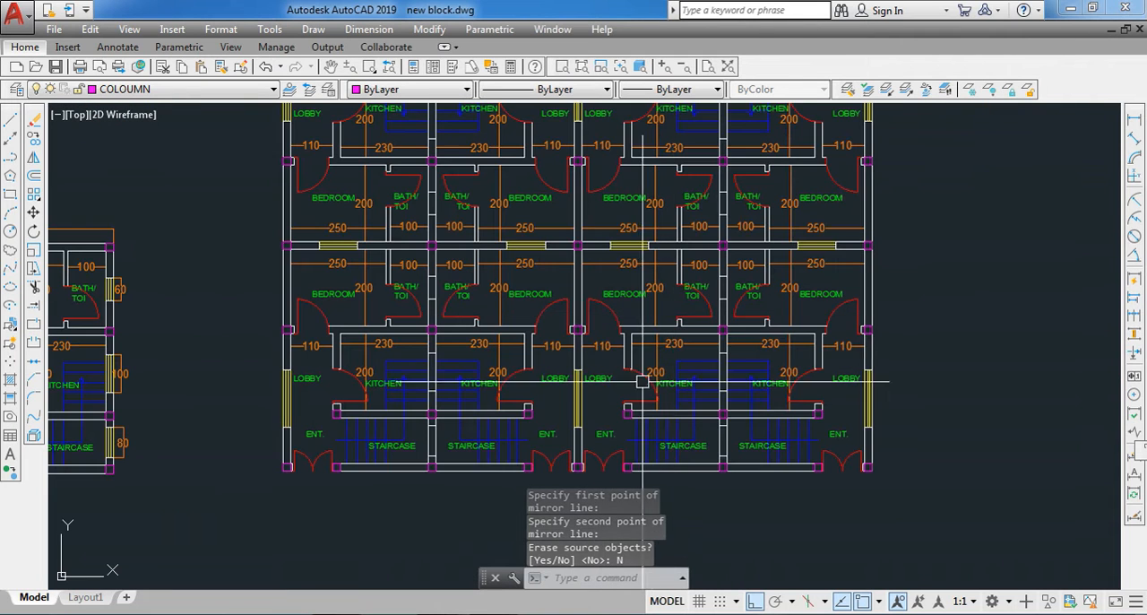
scroll(781, 346, down, 4)
scroll(645, 412, up, 4)
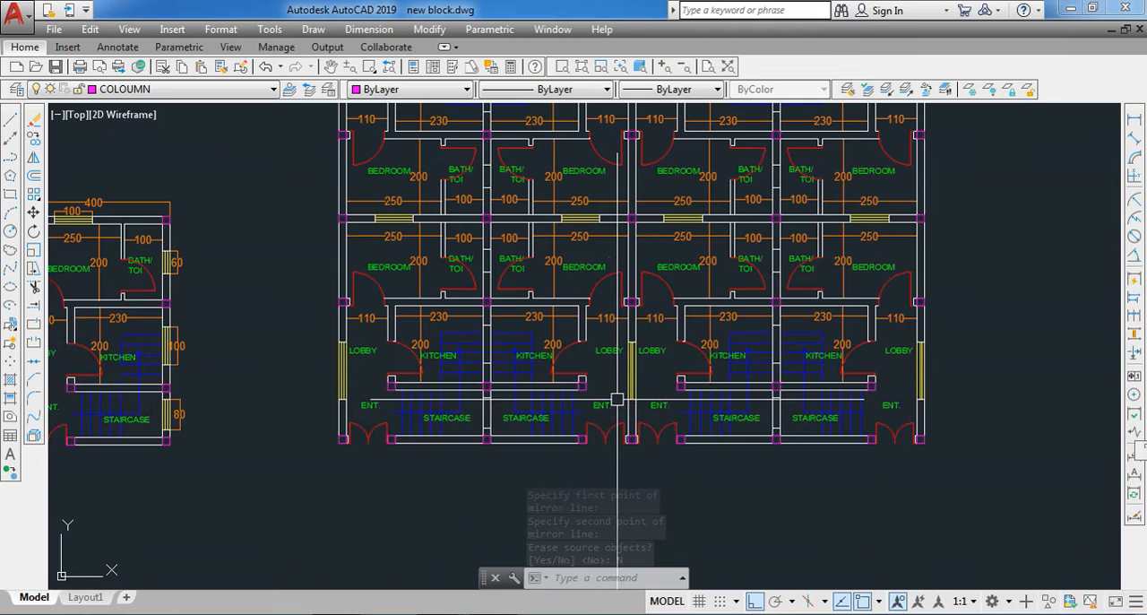
scroll(661, 427, down, 4)
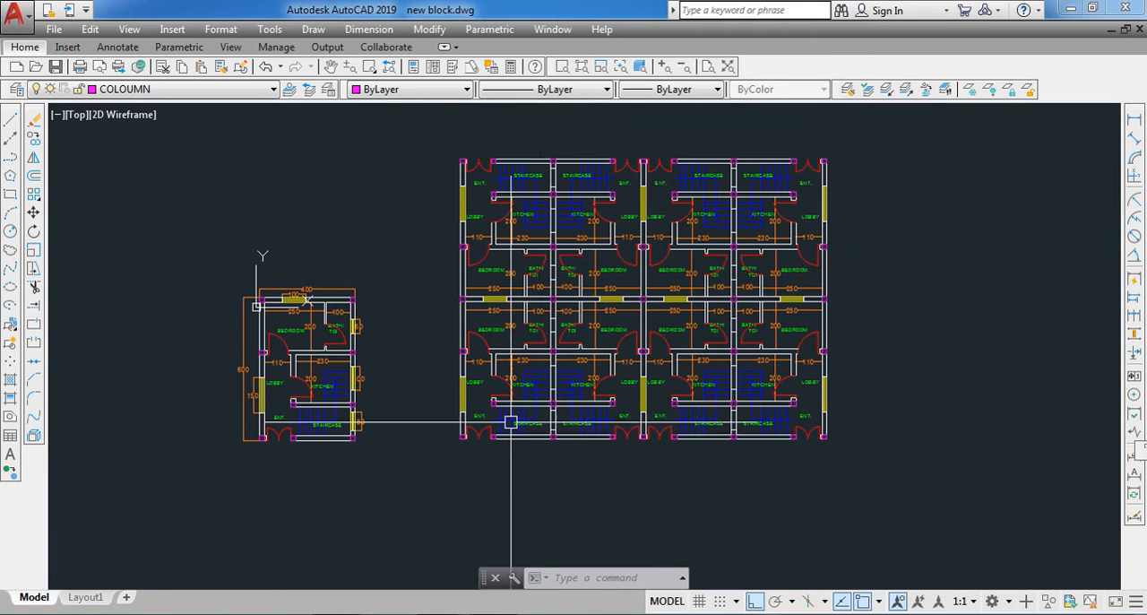
scroll(476, 456, up, 4)
scroll(475, 458, down, 4)
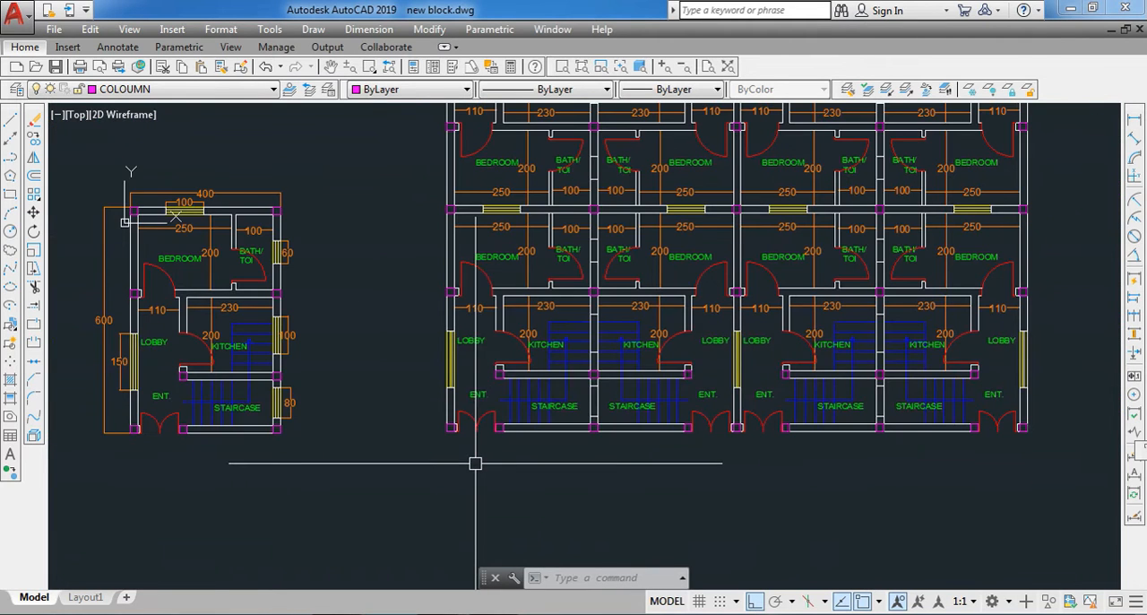
- Examine the completed eight-unit layout beside the original floor plan
scroll(708, 417, up, 4)
scroll(718, 269, down, 4)
scroll(714, 209, down, 4)
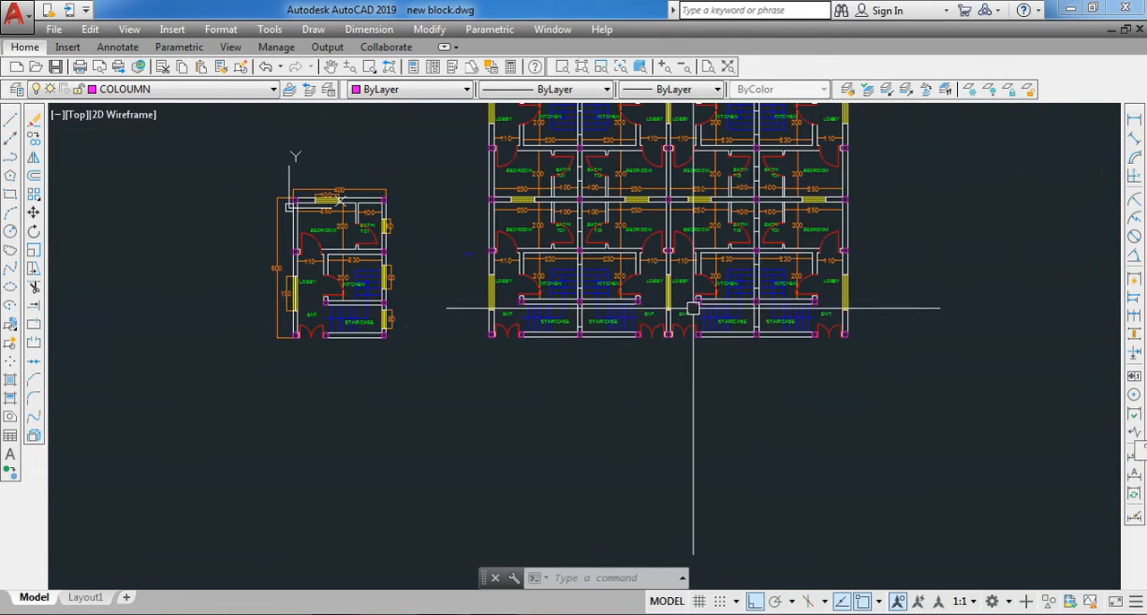
scroll(814, 318, up, 4)
scroll(823, 390, down, 4)
scroll(810, 171, up, 5)
scroll(810, 195, down, 2)
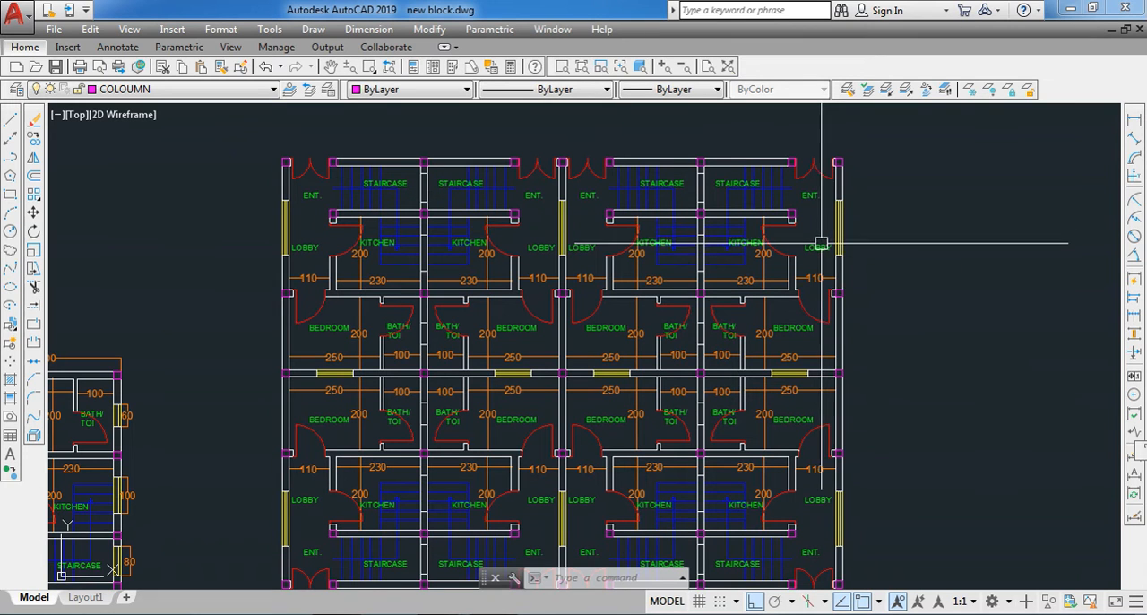
- Undo the mirroring, exploding and wall edits back to the original floor plan and its single copy with all dimensions
key(ctrl+z)
click(267, 75)
click(267, 75)
click(267, 76)
click(267, 76)
click(267, 76)
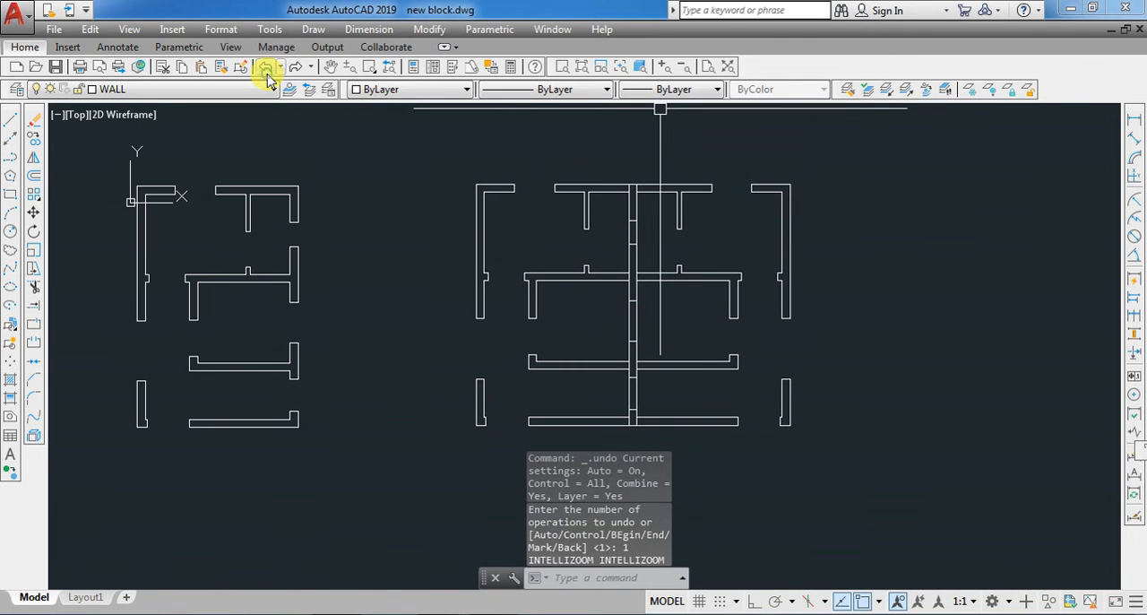
click(267, 75)
click(267, 75)
click(267, 75)
click(268, 75)
click(267, 75)
click(267, 75)
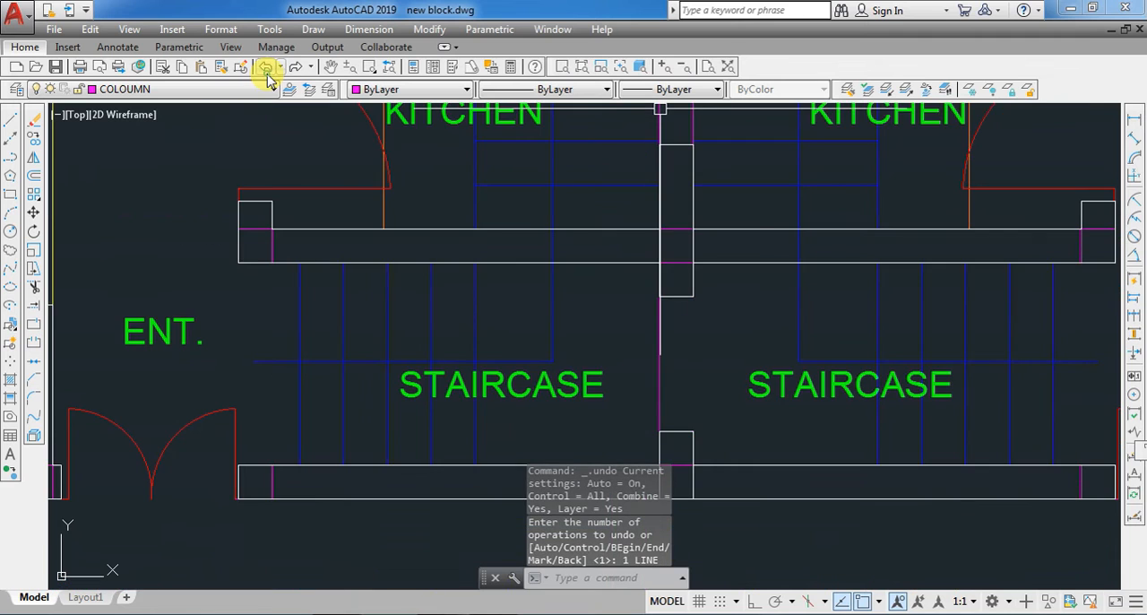
click(267, 75)
click(267, 76)
click(267, 75)
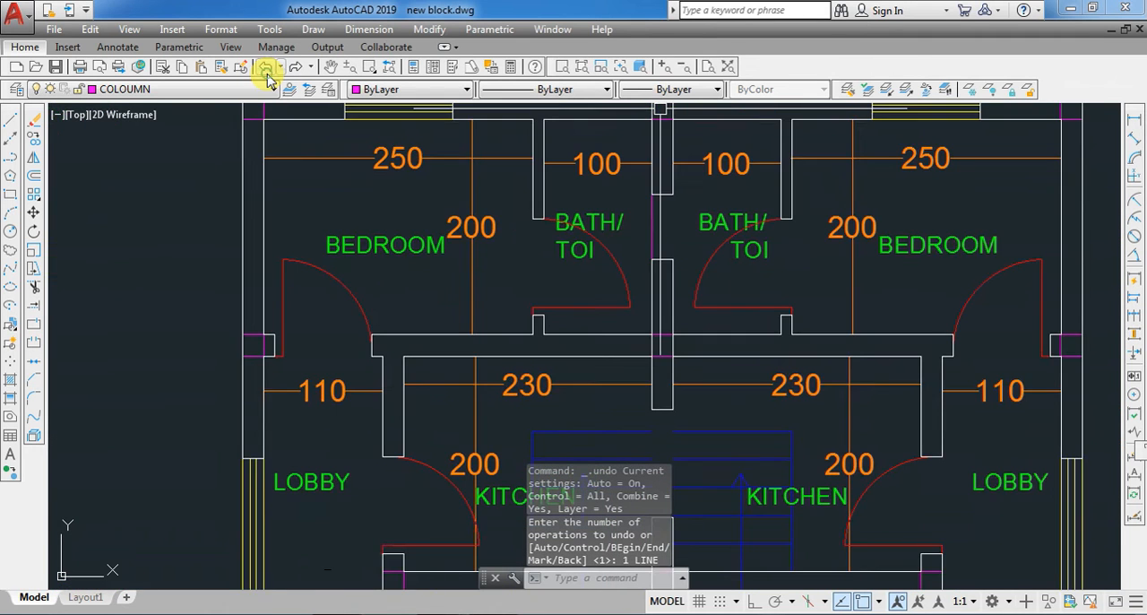
click(267, 76)
click(268, 76)
click(267, 75)
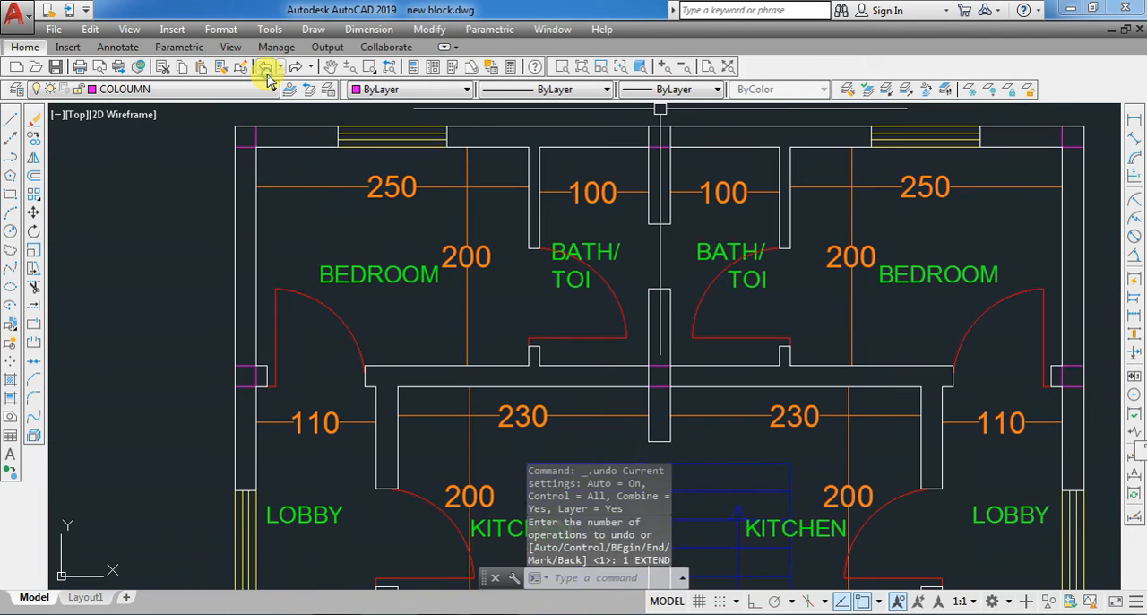
click(267, 75)
click(267, 75)
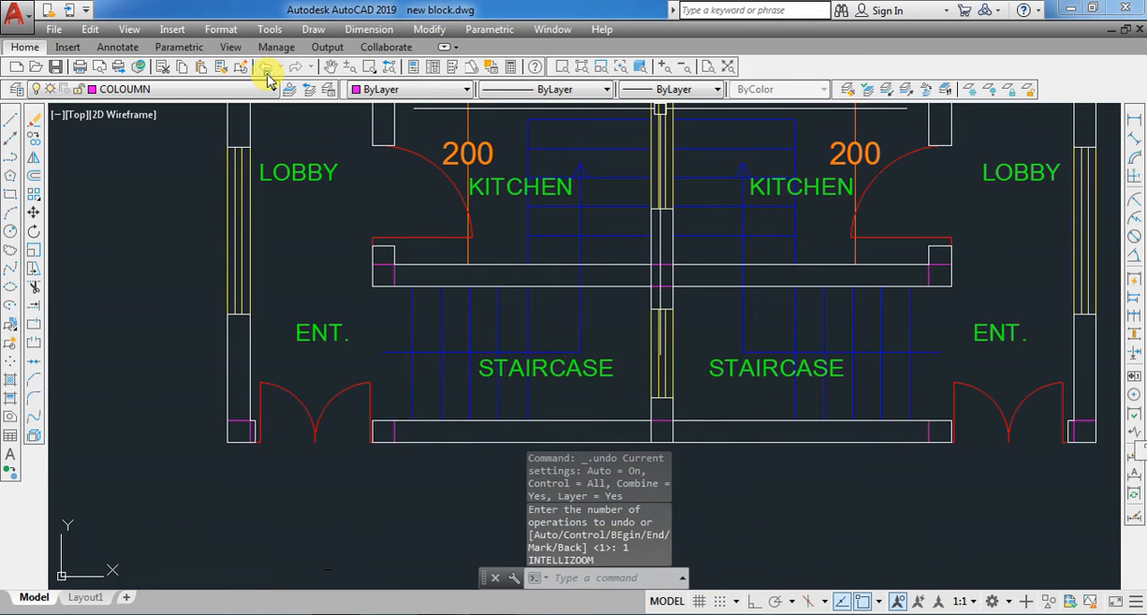
click(267, 76)
click(267, 75)
click(267, 76)
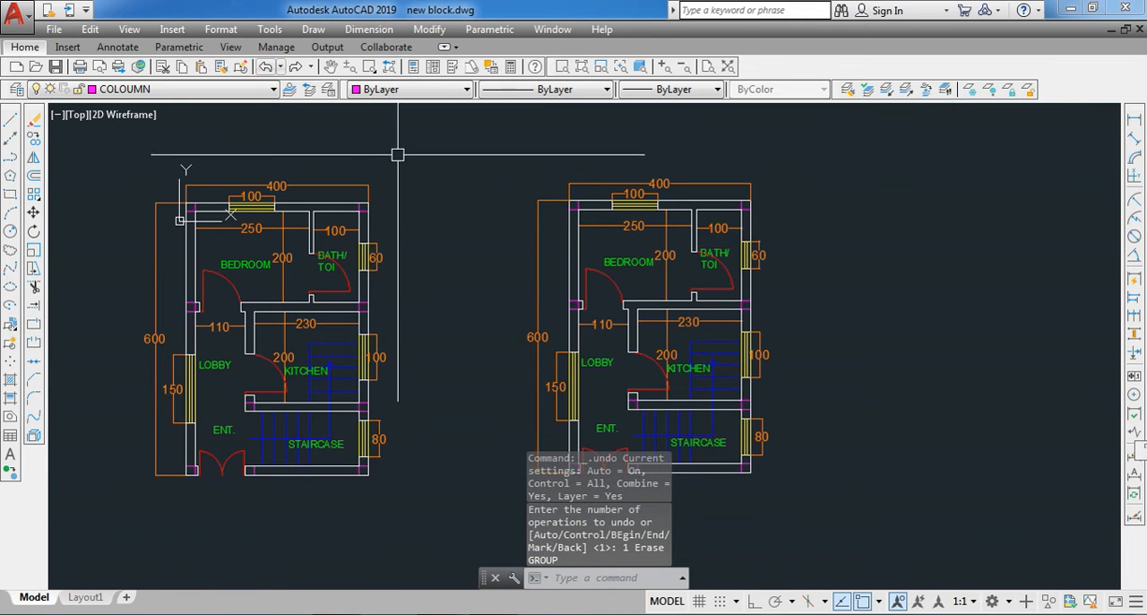
- Erase the entire copied floor plan beside the original
scroll(361, 137, down, 3)
click(457, 159)
click(727, 422)
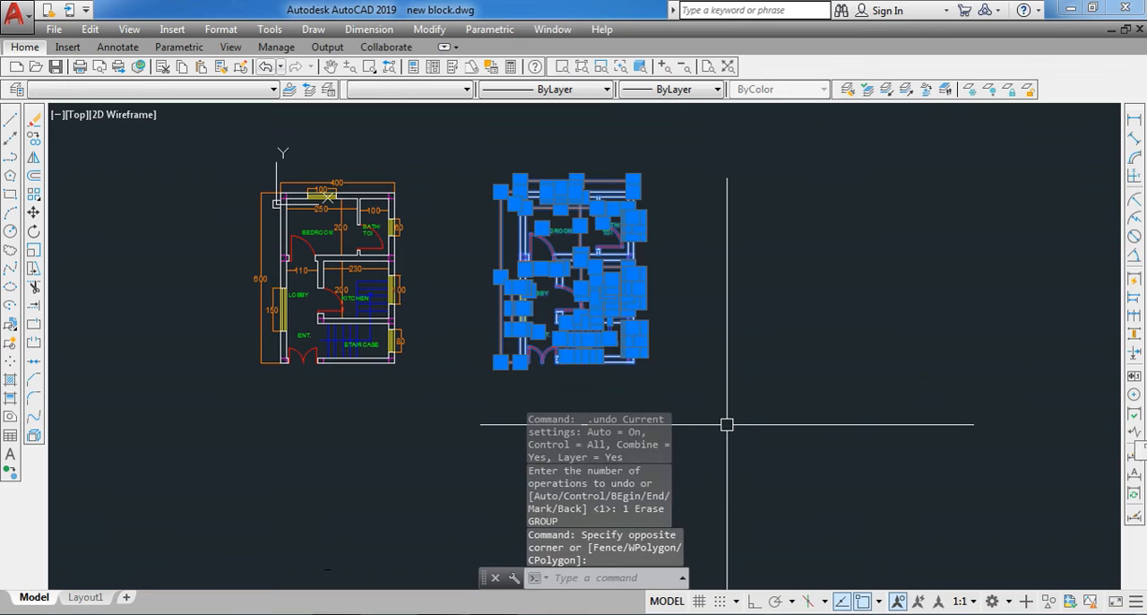
key(Delete)
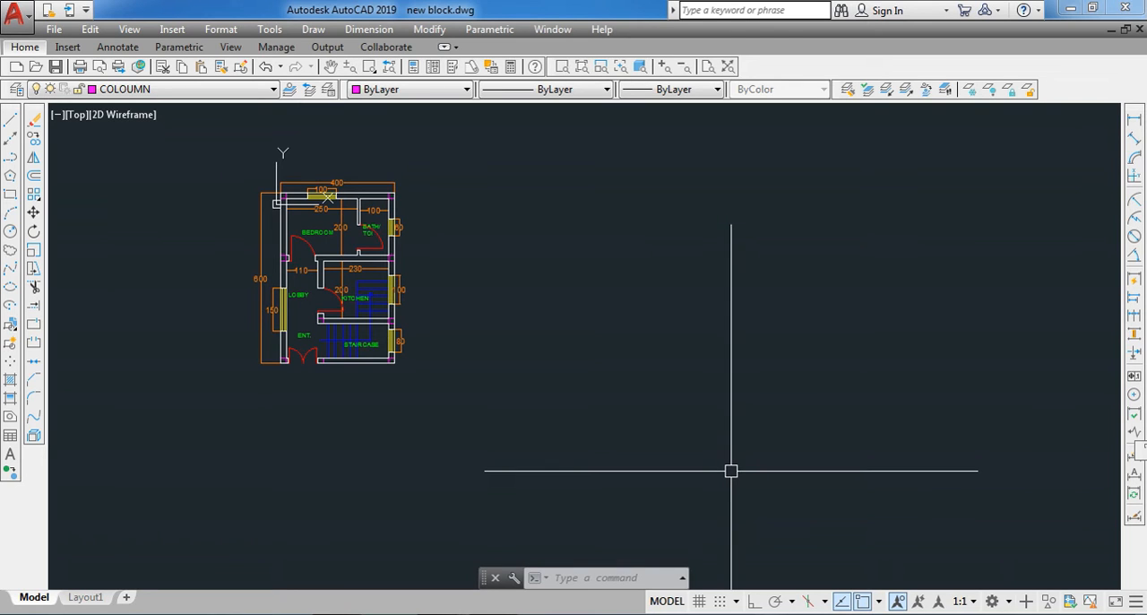
- Make TEXT the current layer and draw a small circle inside the first tread of the lower stair flight
scroll(235, 308, up, 2)
scroll(307, 379, up, 4)
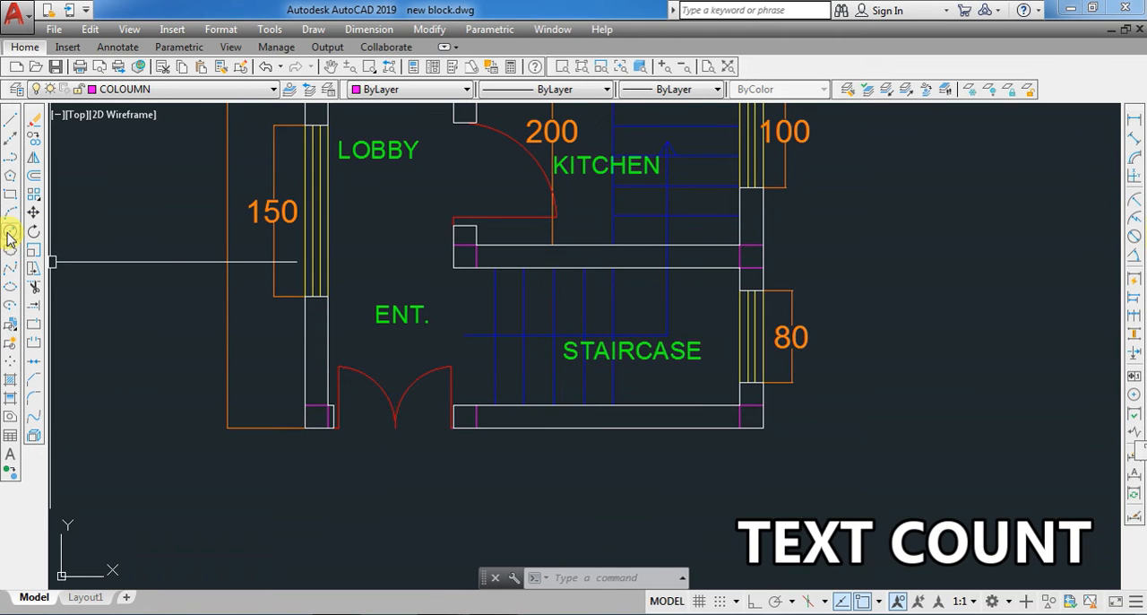
click(130, 90)
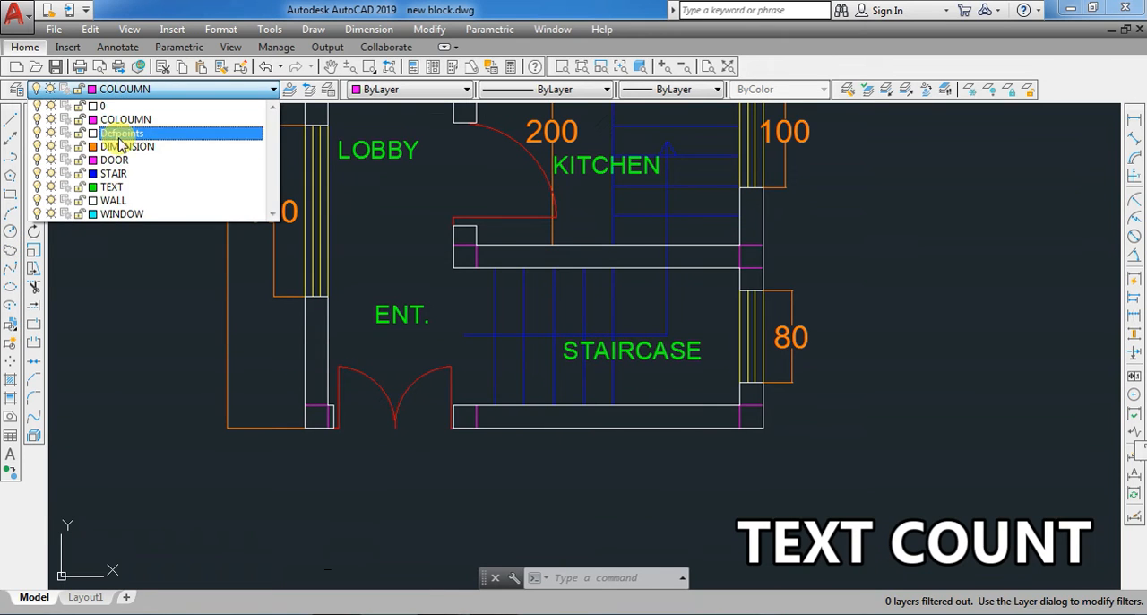
click(114, 188)
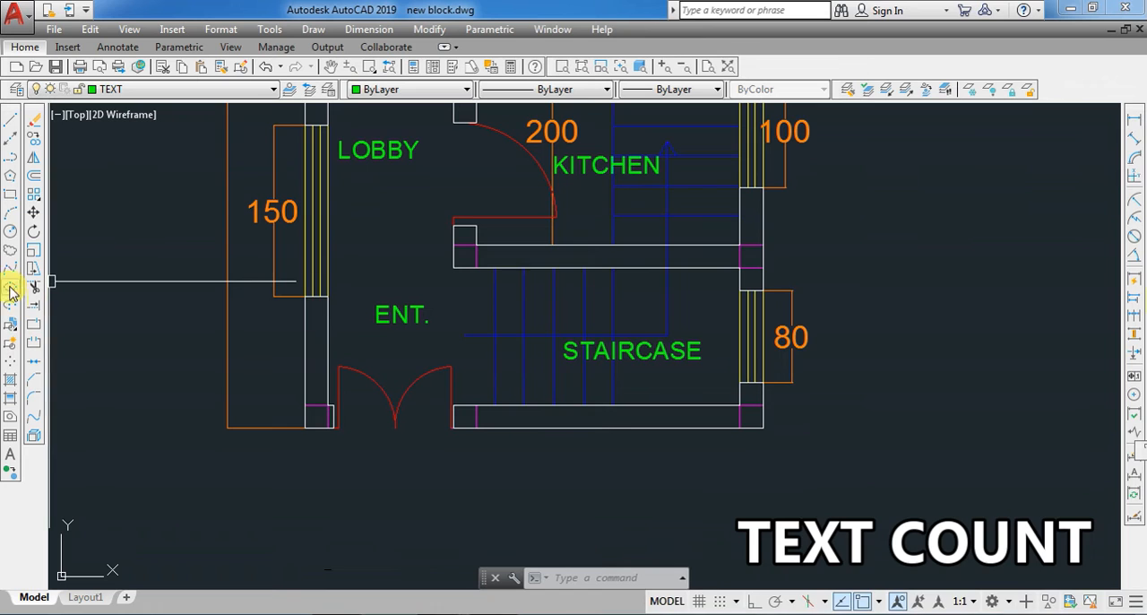
click(10, 231)
scroll(486, 319, up, 4)
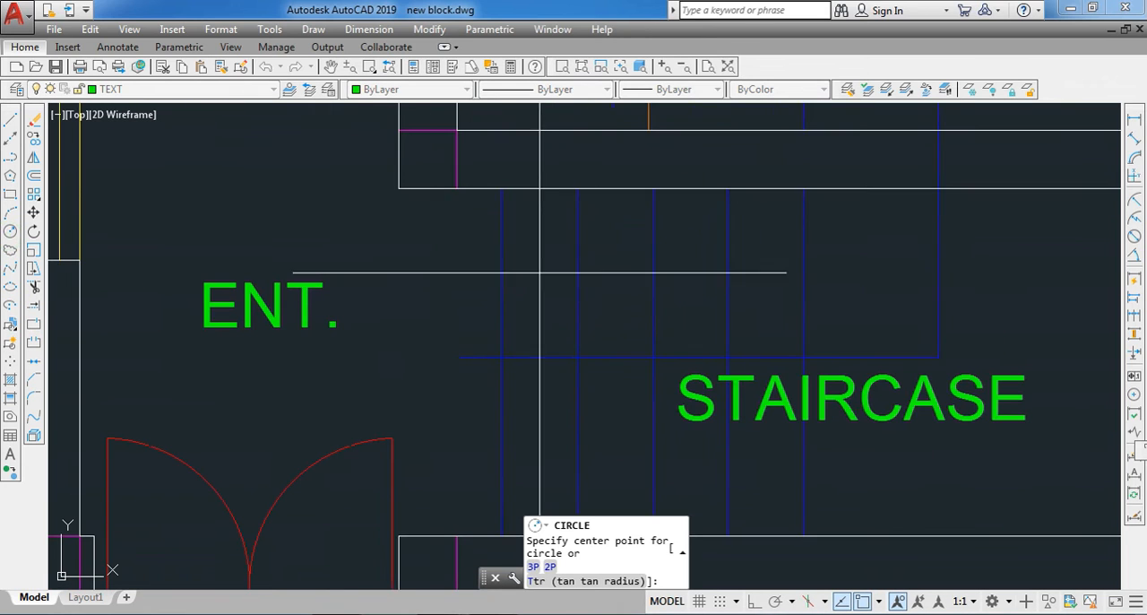
click(541, 257)
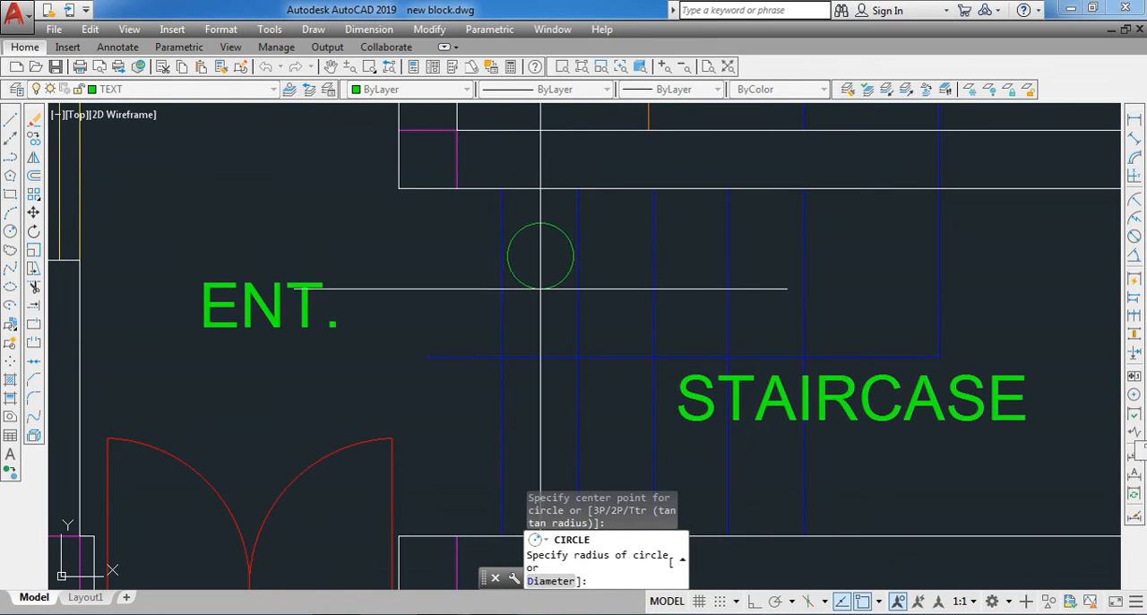
click(540, 288)
- Copy the circle to the next four treads of the lower flight, using the tread lines as reference points
click(532, 287)
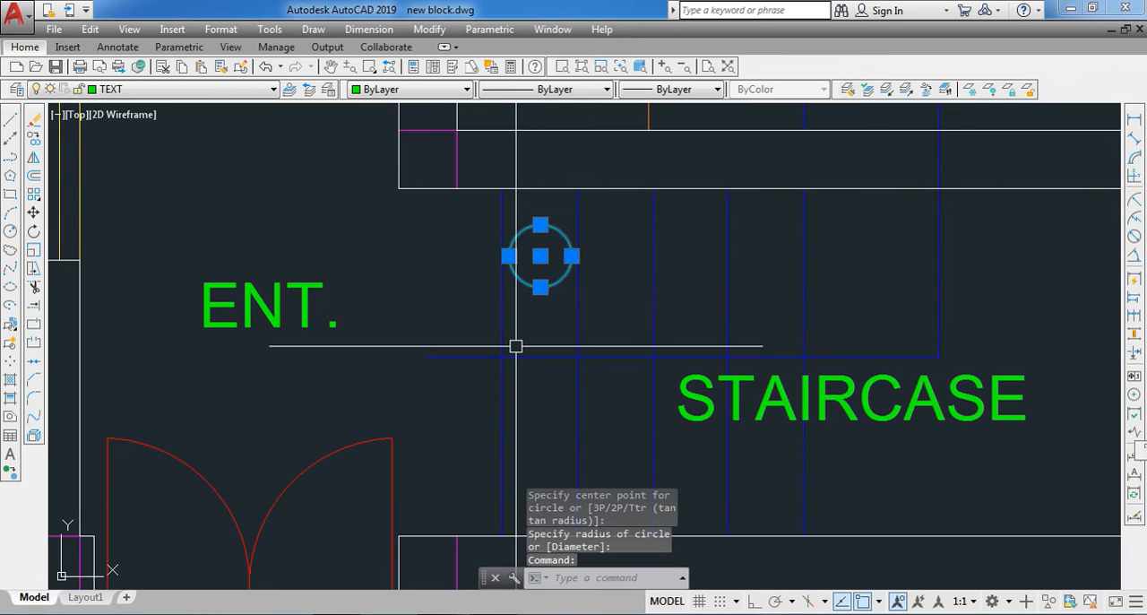
text(co)
key(Return)
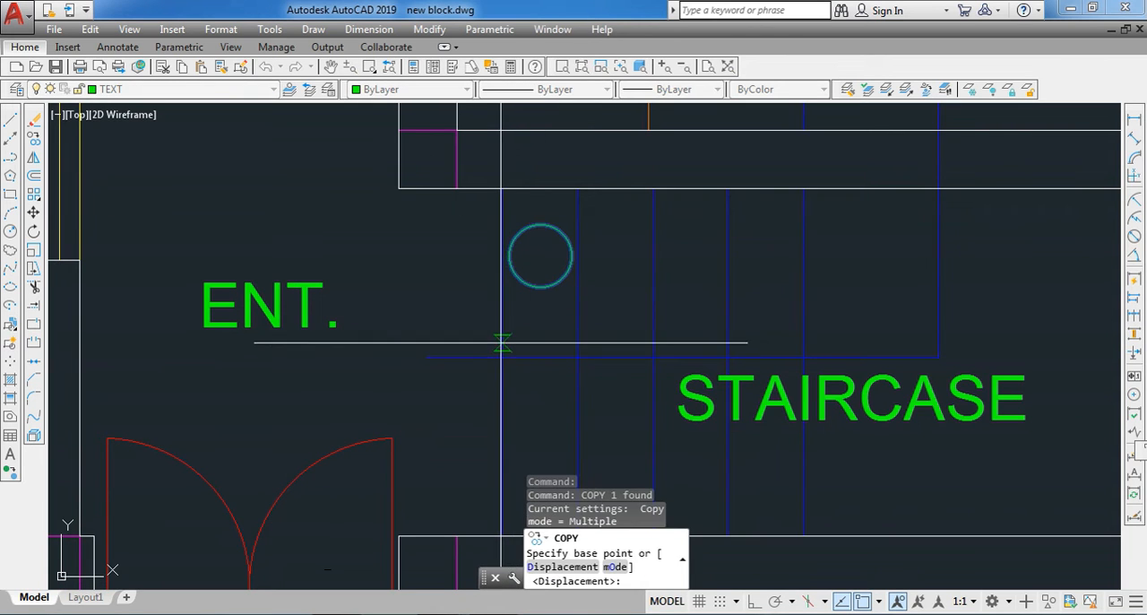
click(502, 333)
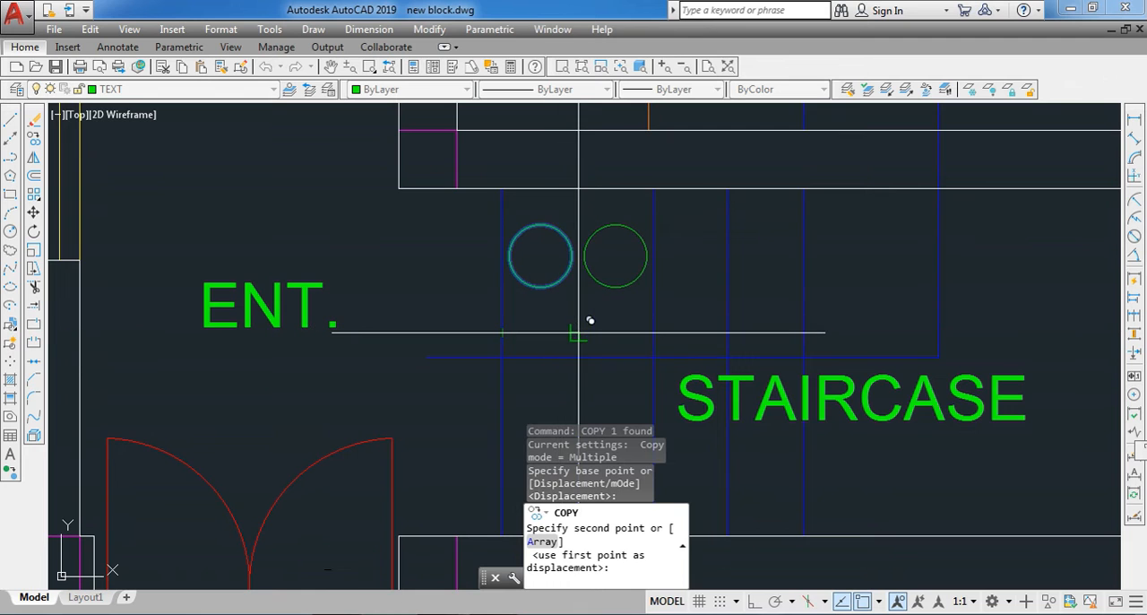
click(578, 333)
click(654, 332)
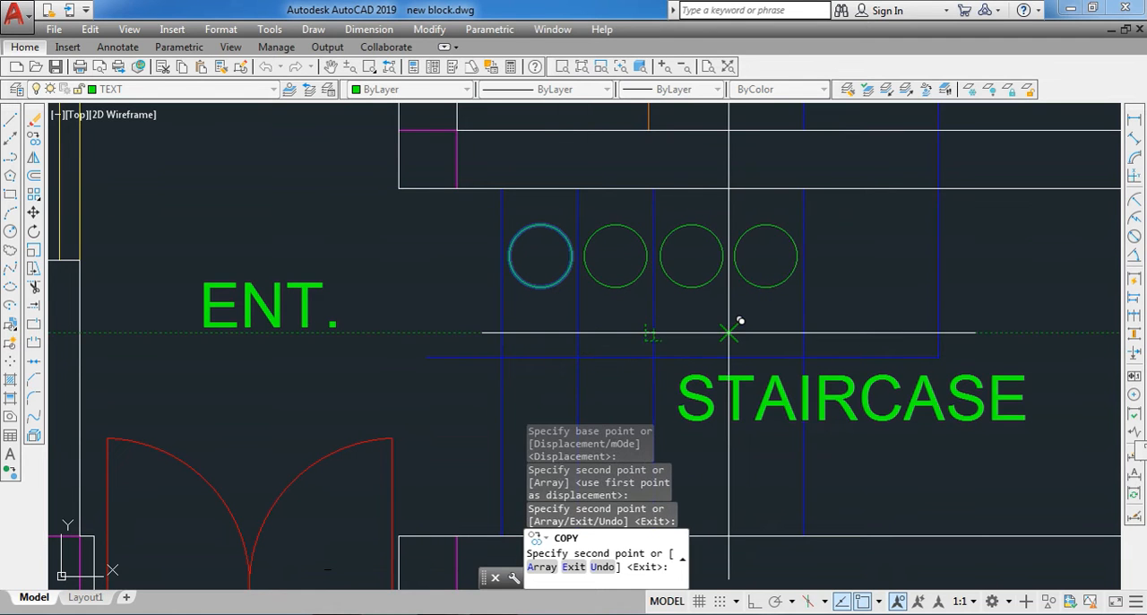
click(728, 332)
click(805, 332)
key(Escape)
- Copy the last circle of the lower flight from its centre into the lowest tread of the upper flight beside the kitchen window wall
click(848, 325)
click(825, 283)
key(Return)
click(842, 256)
scroll(854, 237, down, 3)
scroll(804, 235, up, 3)
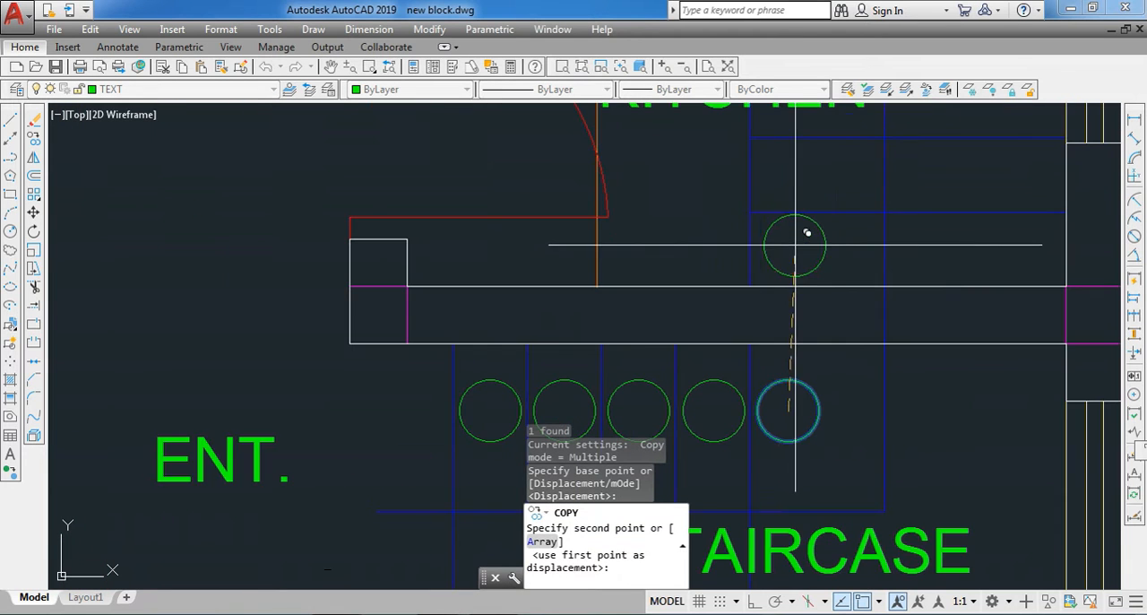
scroll(741, 254, down, 2)
scroll(910, 237, up, 2)
click(903, 259)
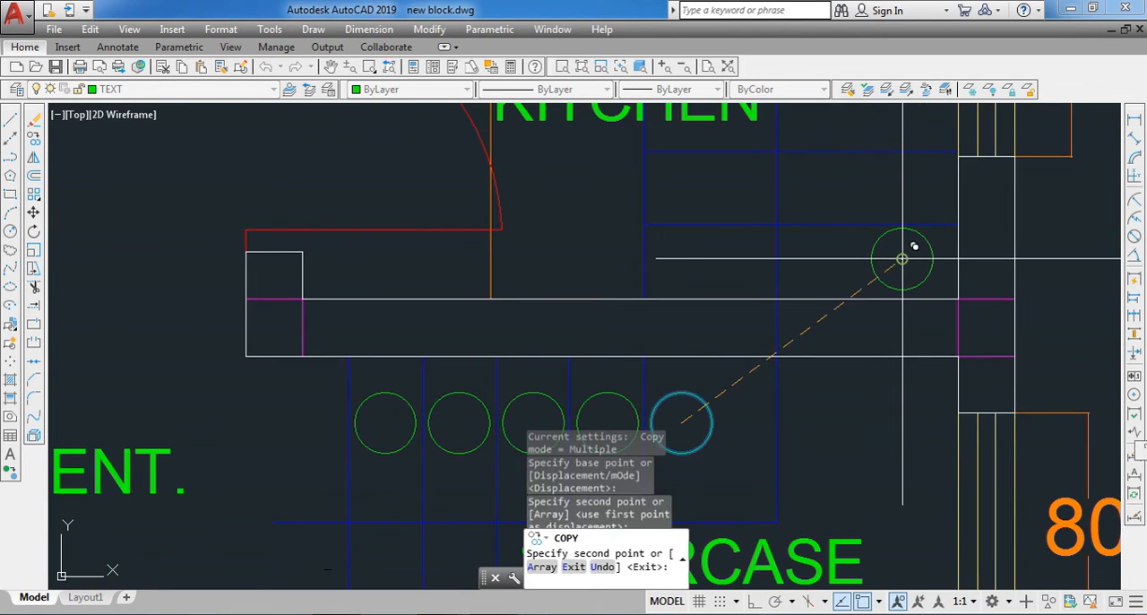
key(Escape)
- Copy the upper flight's first circle to the four treads above it, using the tread line ends as reference points
click(874, 262)
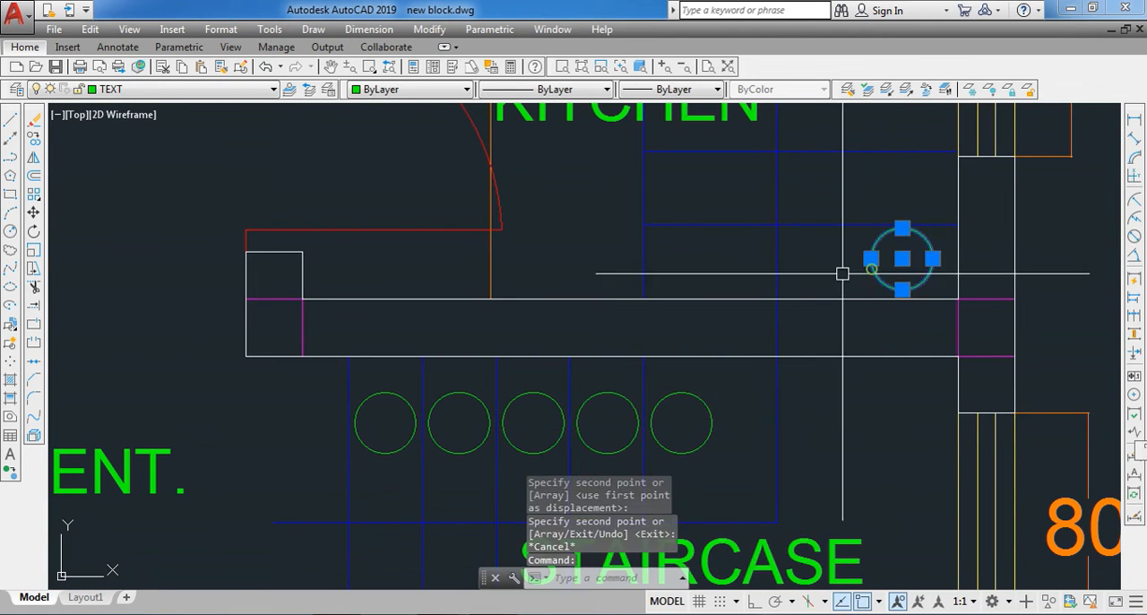
click(38, 139)
click(958, 299)
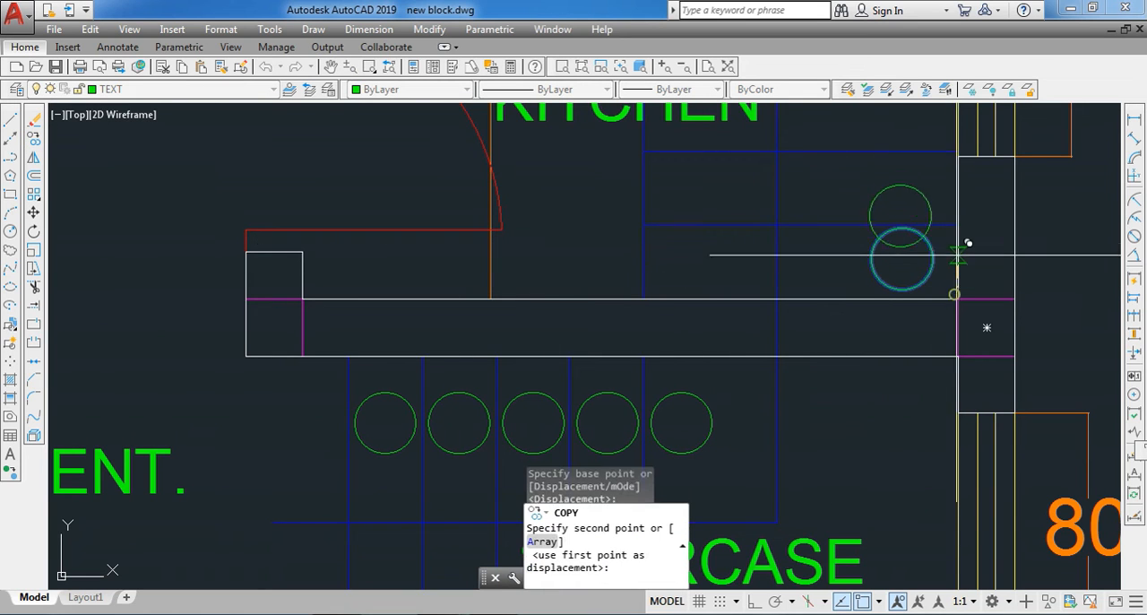
click(958, 225)
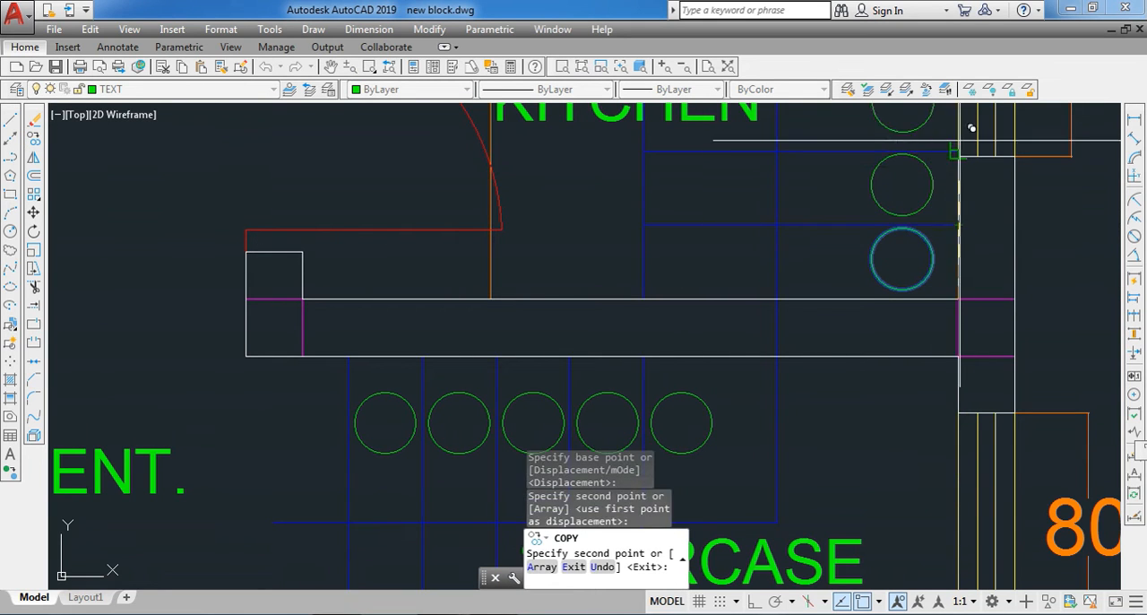
click(970, 139)
scroll(845, 253, down, 5)
scroll(862, 228, up, 5)
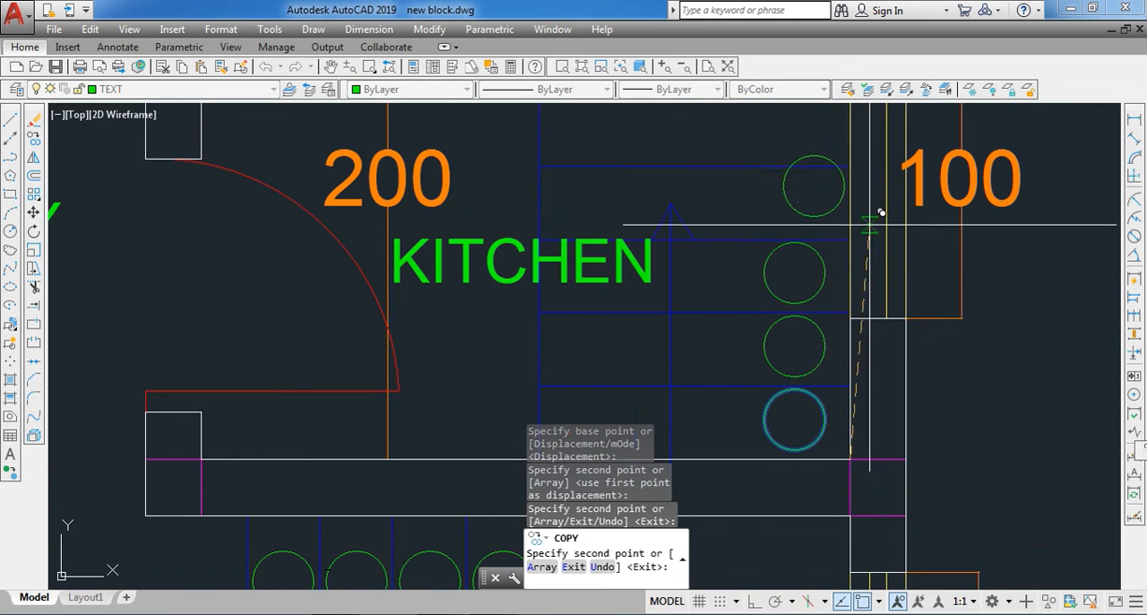
click(862, 228)
click(861, 154)
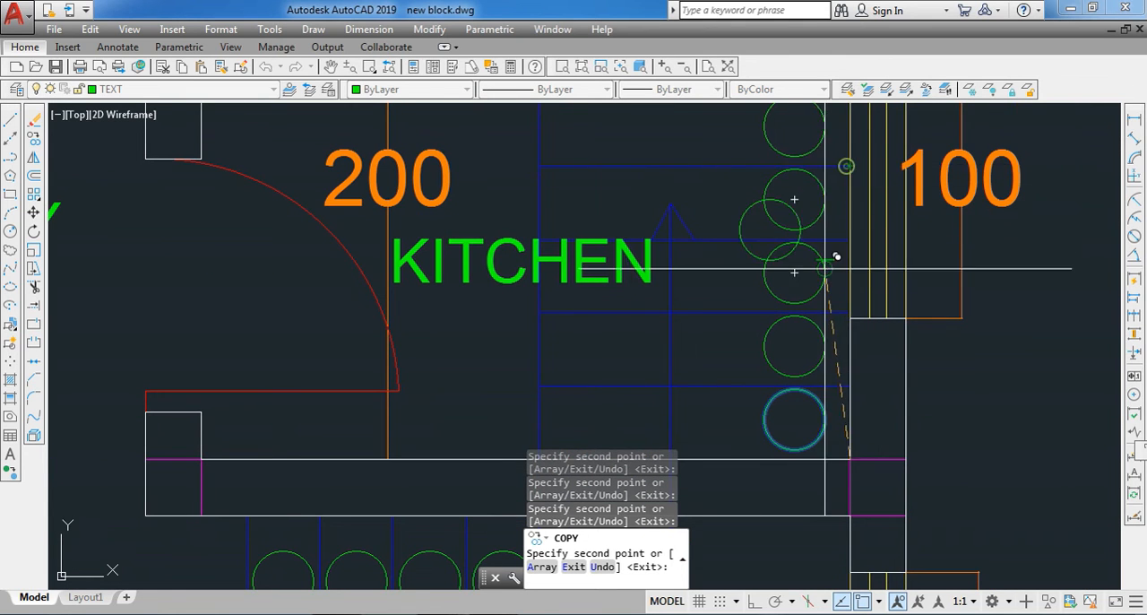
scroll(817, 237, down, 5)
scroll(827, 212, up, 5)
key(Escape)
scroll(840, 227, down, 4)
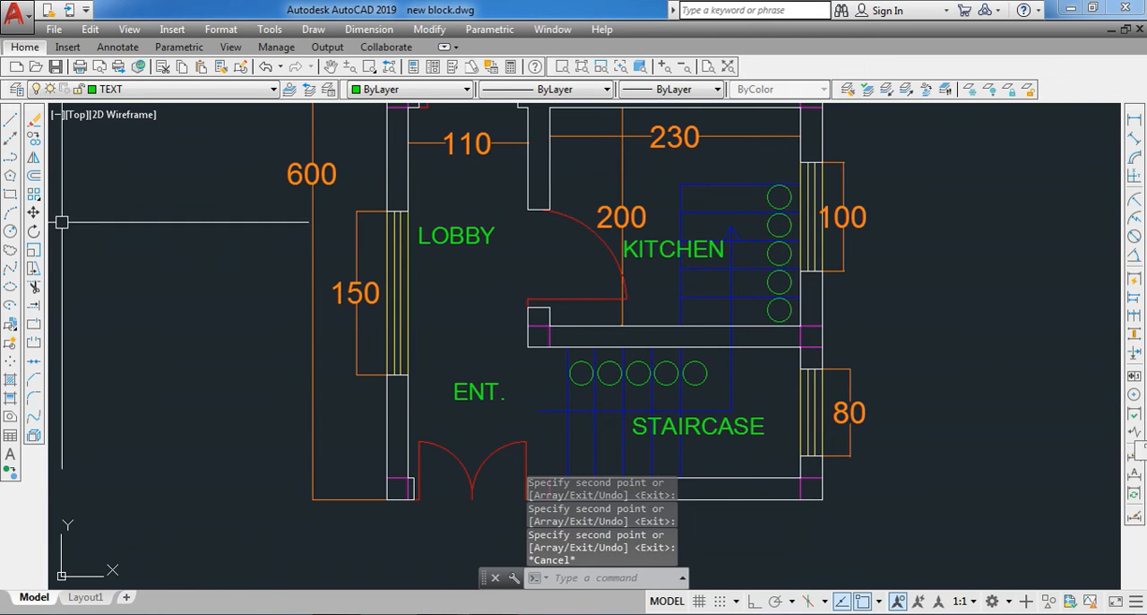
- Copy the ENT. label onto the first circle of the lower stair flight
scroll(474, 393, up, 2)
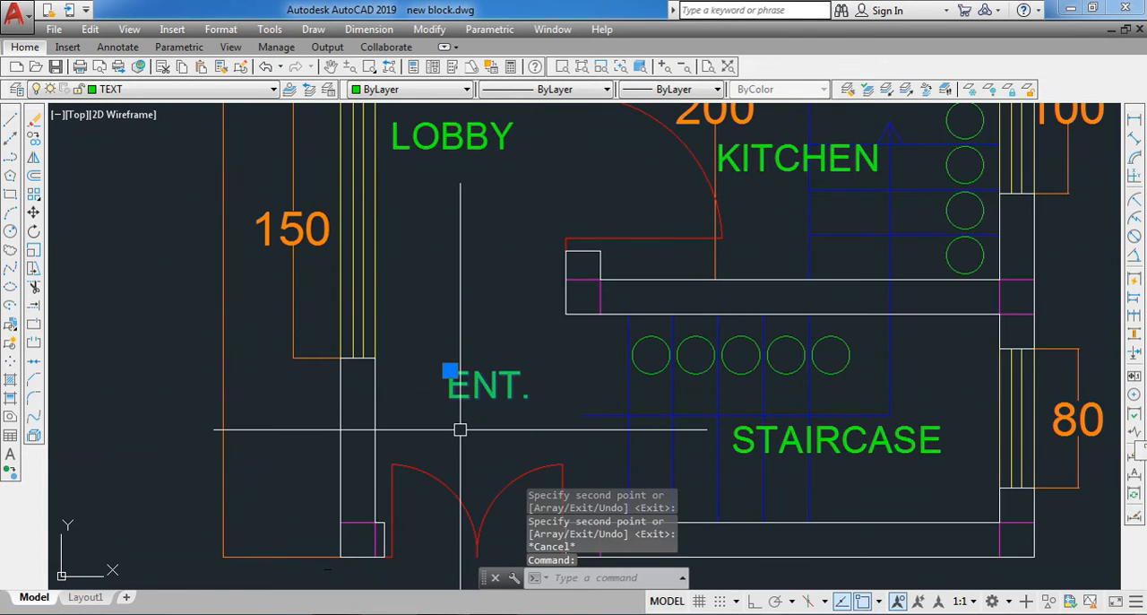
text(co)
key(Return)
click(460, 395)
scroll(634, 347, up, 4)
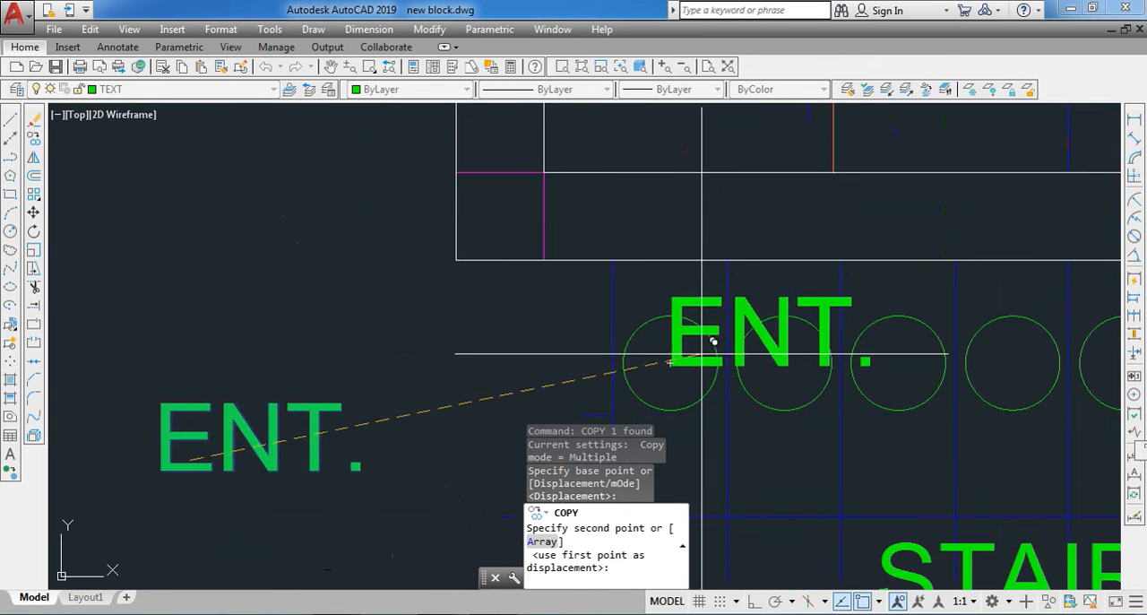
scroll(708, 335, up, 5)
key(Escape)
- Replace the text of the copied ENT. label in the first circle with 1
click(705, 387)
click(678, 402)
click(675, 404)
click(711, 405)
click(715, 404)
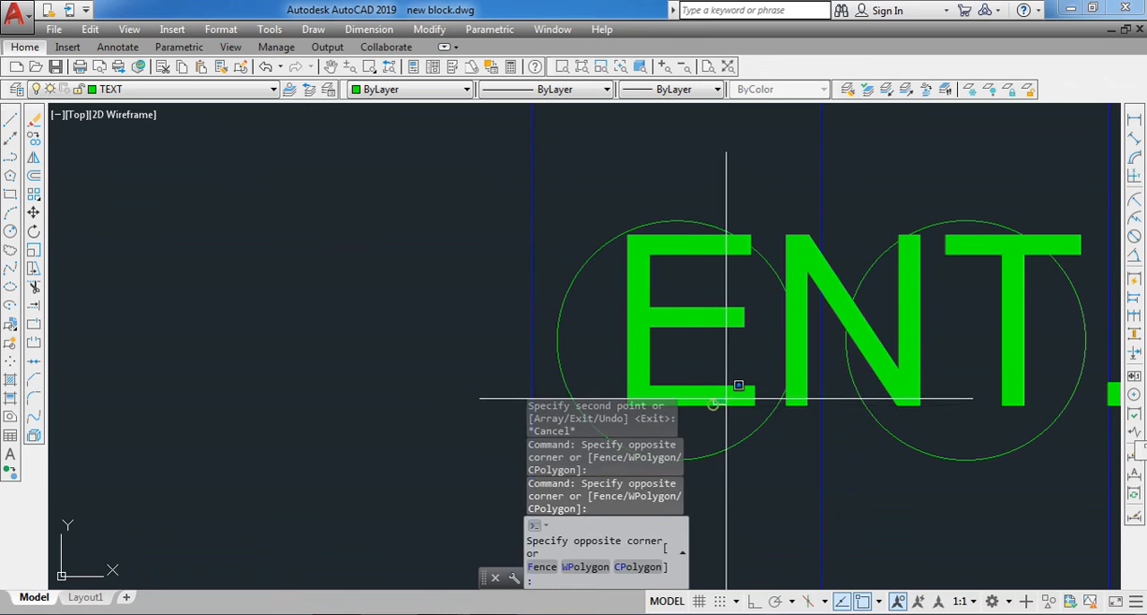
click(714, 413)
click(668, 310)
double_click(628, 348)
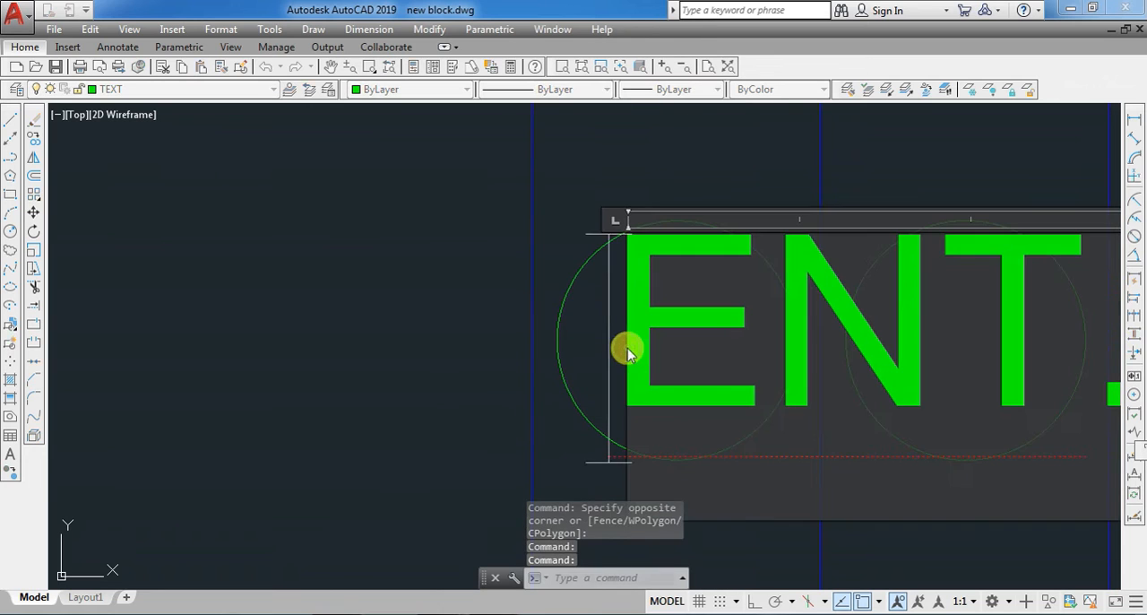
text(1)
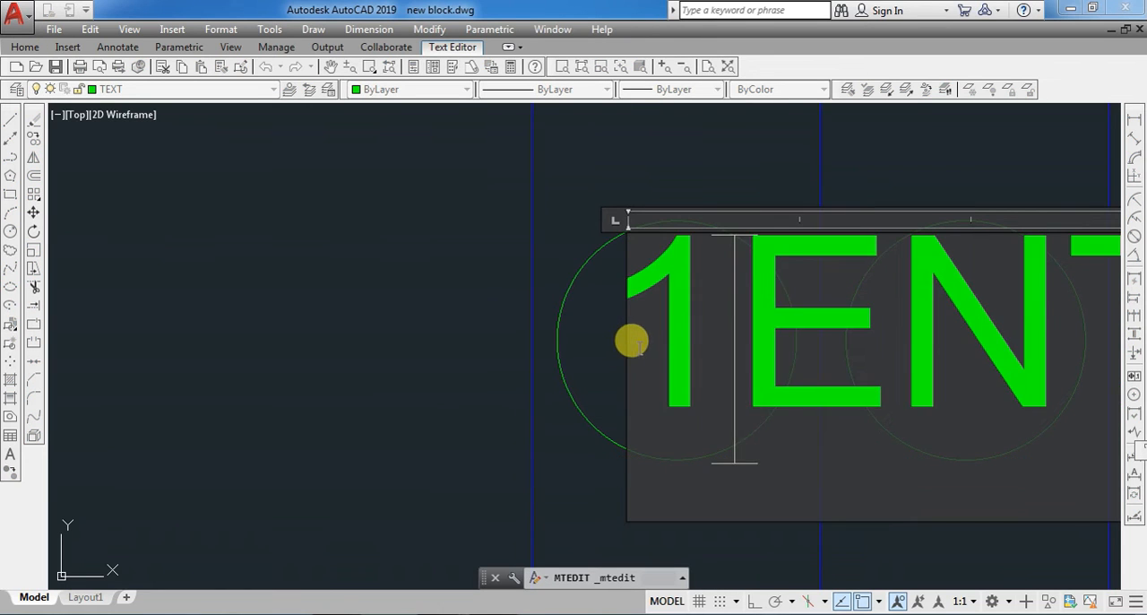
key(shift+End)
key(Delete)
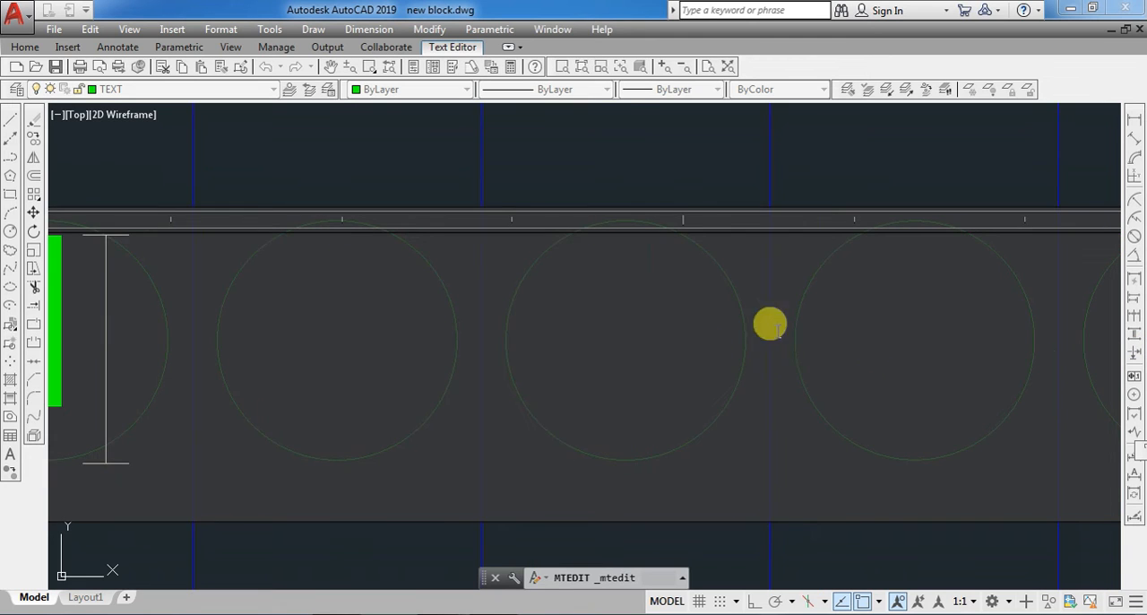
scroll(737, 308, down, 4)
click(382, 312)
key(Escape)
- Scale the number 1 in the first circle of the lower flight by a factor of 0.6 about the circle's centre
click(466, 326)
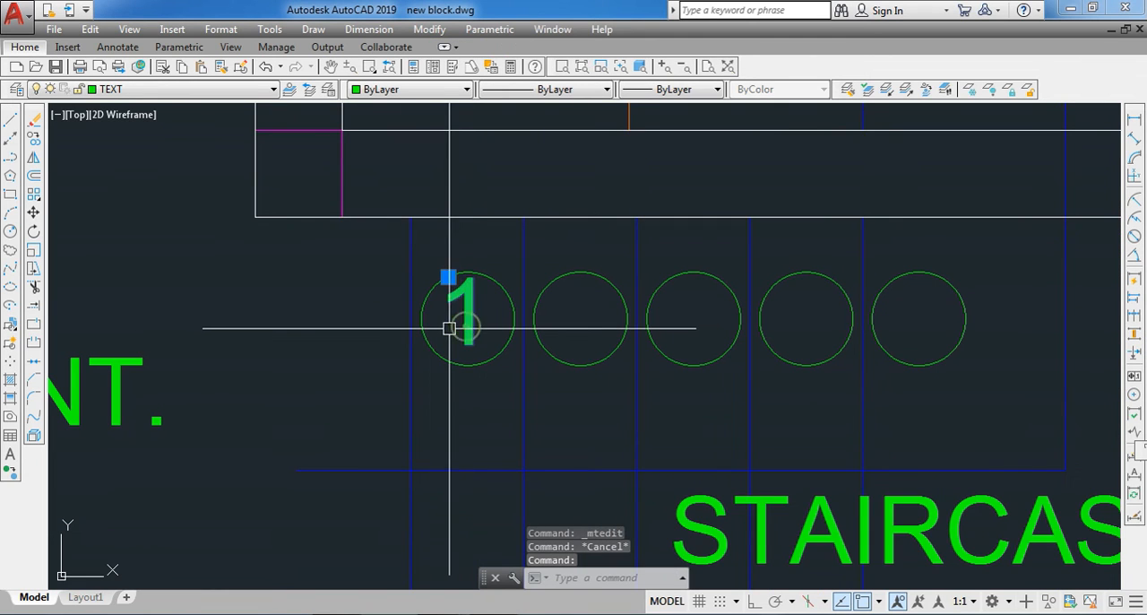
text(sc)
key(Return)
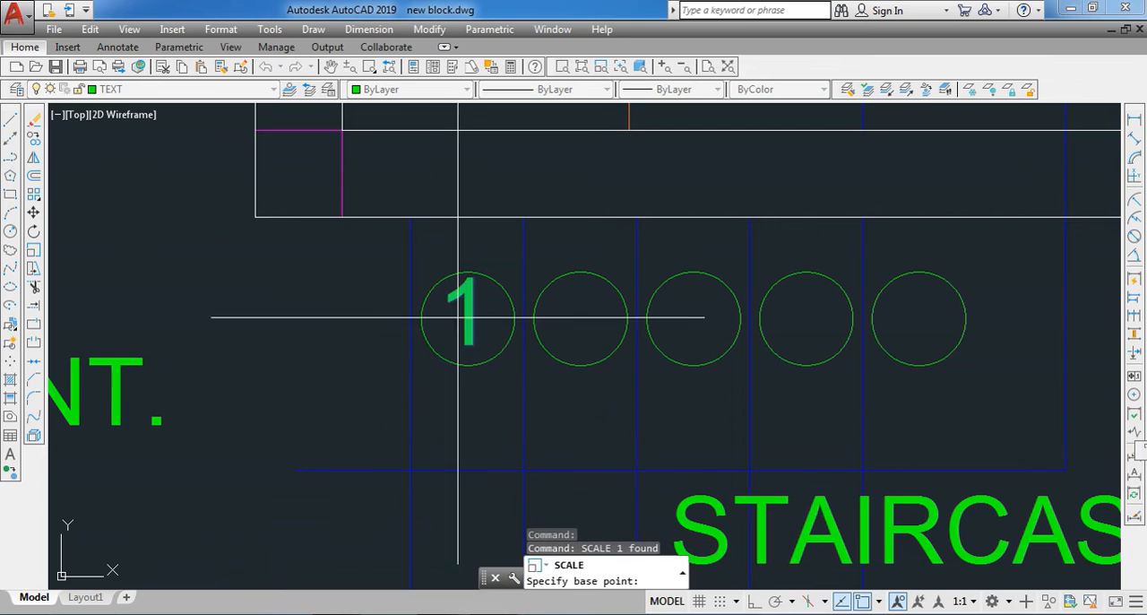
click(468, 316)
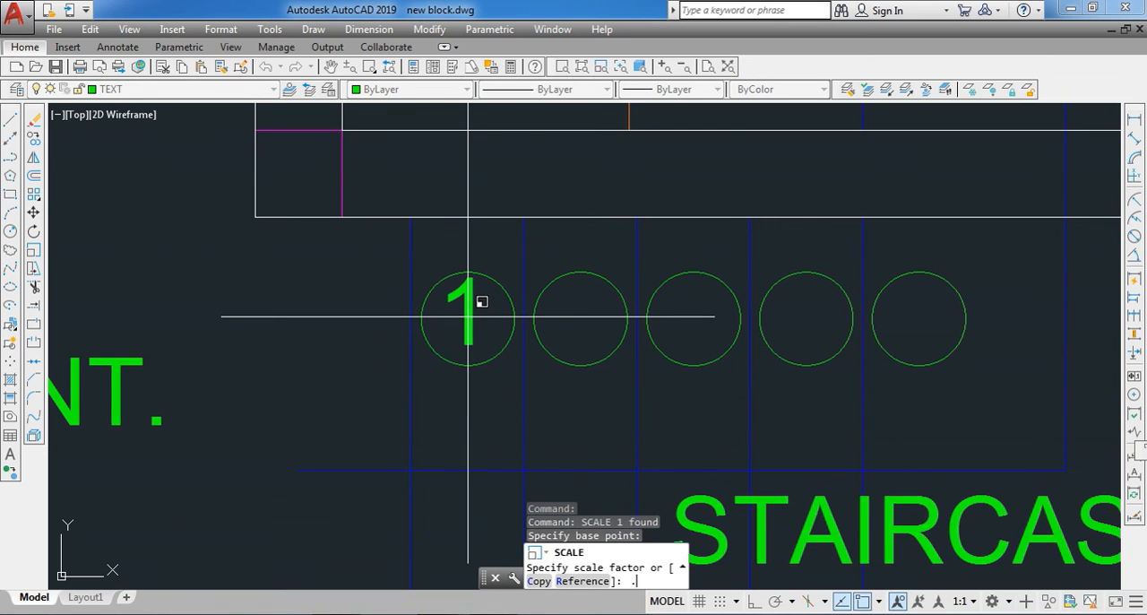
text(.6)
key(Return)
- Copy the number 1 from its circle's centre to the centres of the other four circles of the lower flight
scroll(468, 325, up, 2)
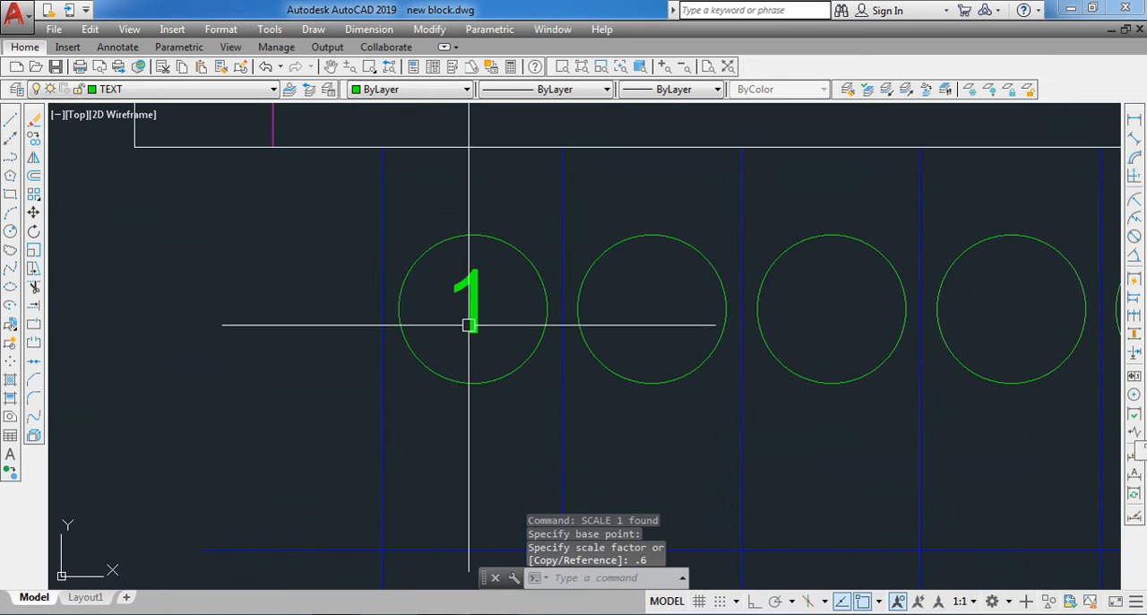
click(466, 327)
text(co)
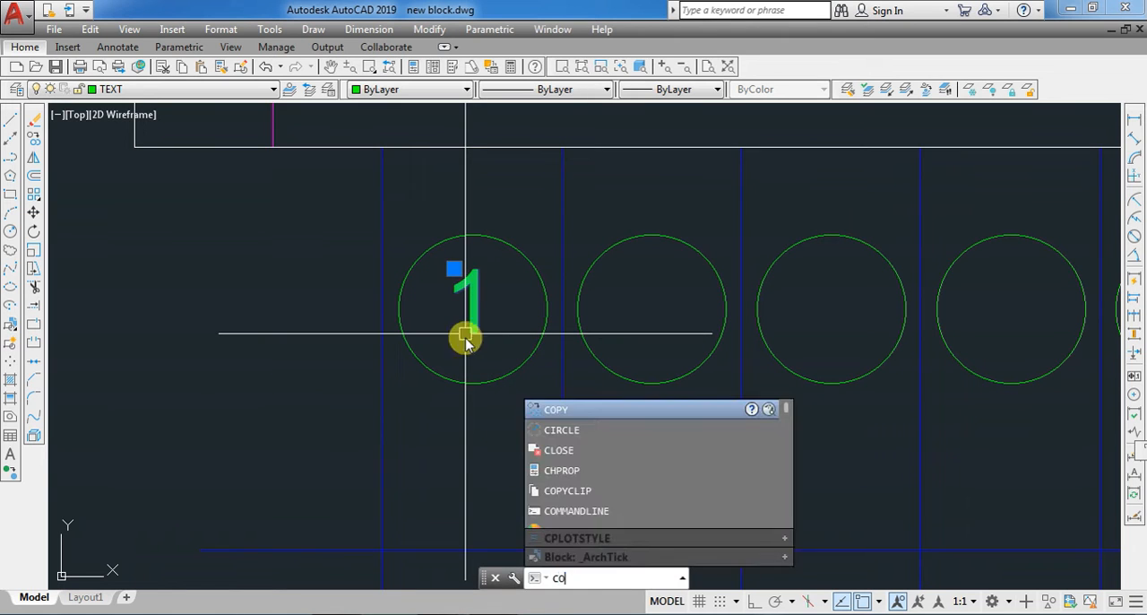
key(Return)
click(472, 310)
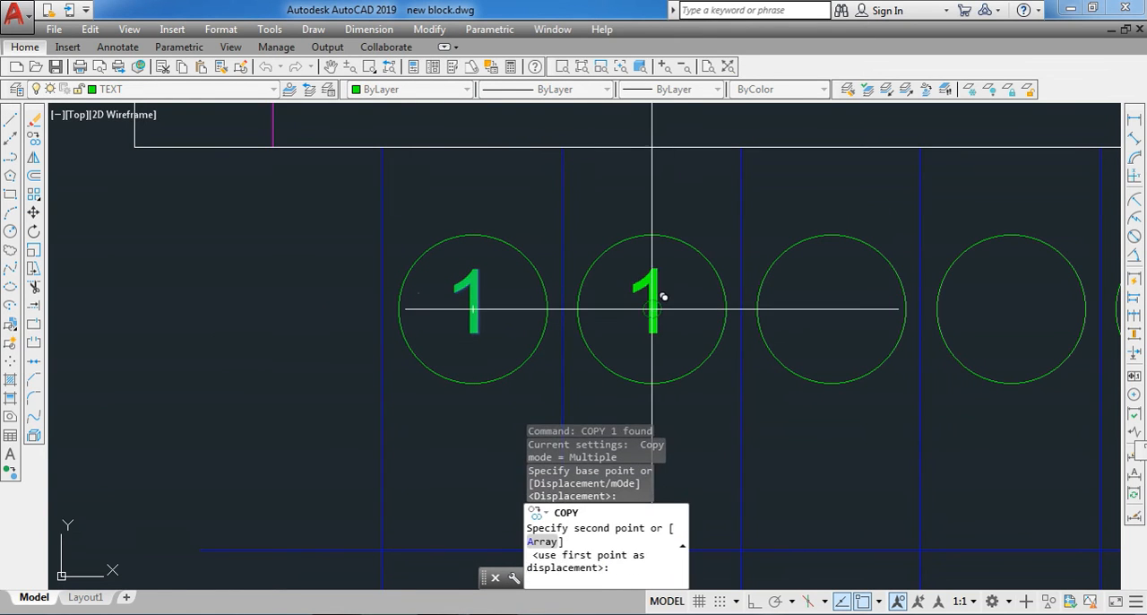
click(652, 309)
click(832, 310)
scroll(839, 310, down, 4)
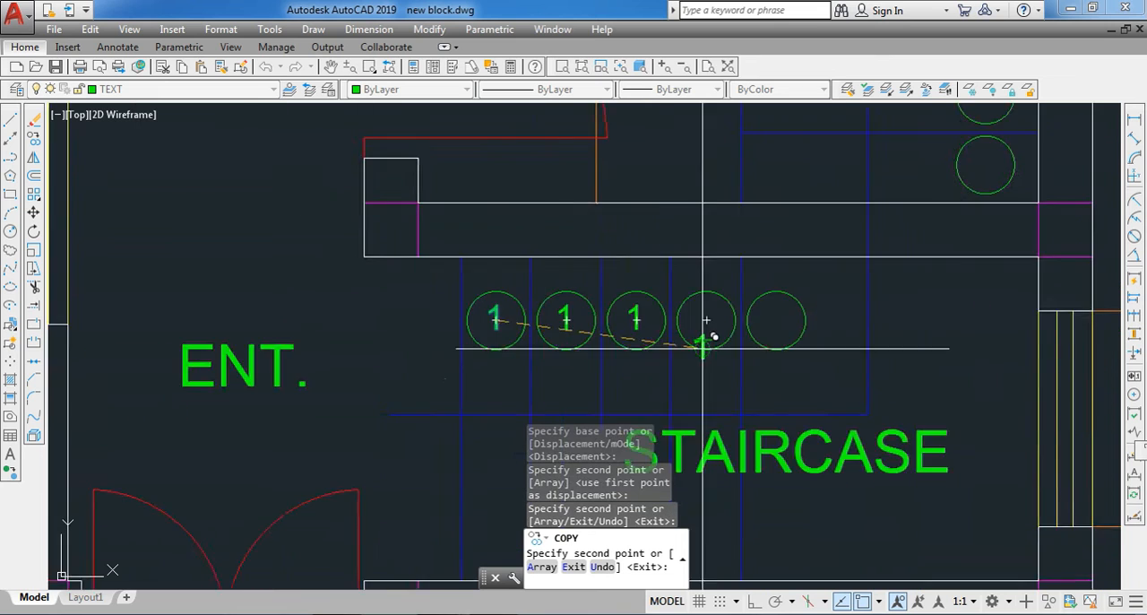
scroll(681, 323, up, 2)
click(712, 291)
click(825, 291)
scroll(820, 296, down, 2)
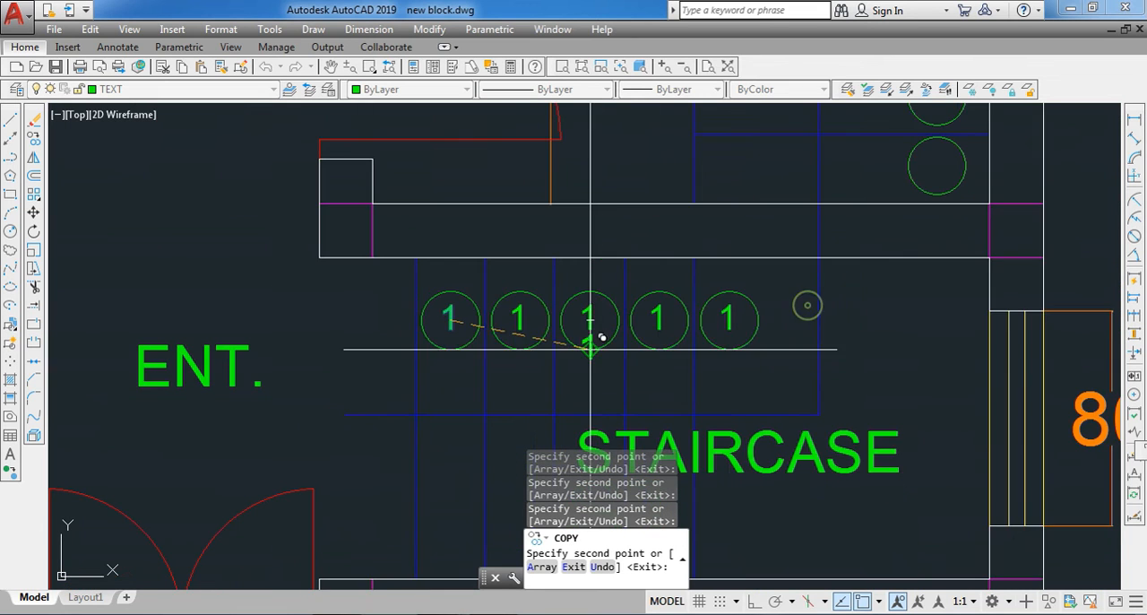
- Copy the same number 1 into the five circles of the upper flight beside the kitchen window and finish the copying
scroll(713, 309, down, 2)
click(857, 215)
click(846, 185)
click(846, 142)
scroll(797, 257, down, 2)
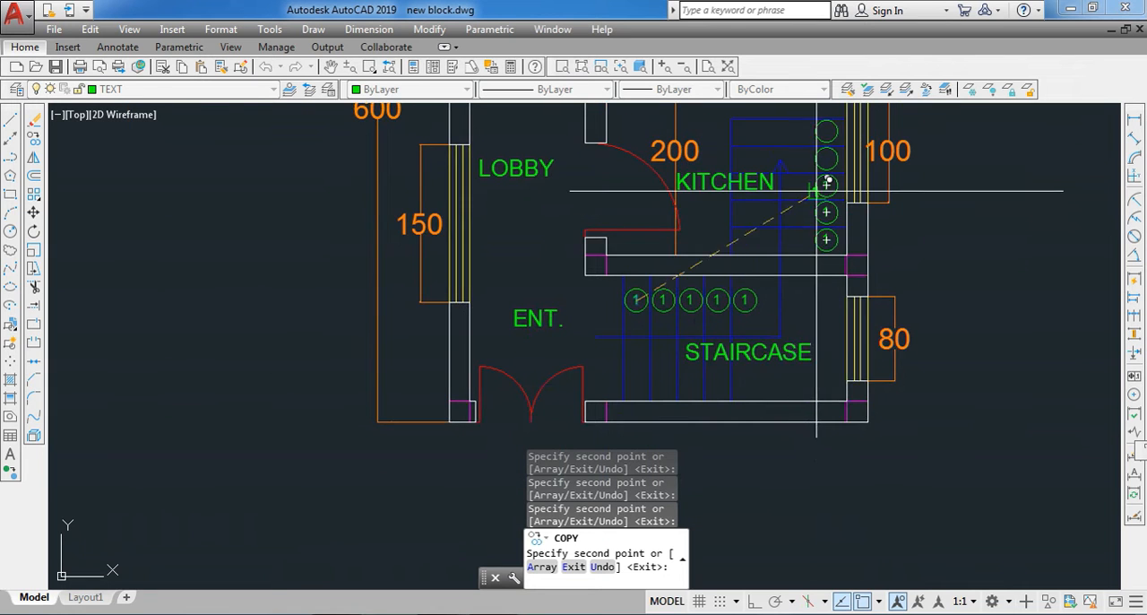
scroll(817, 178, up, 2)
scroll(829, 143, down, 2)
scroll(816, 143, up, 2)
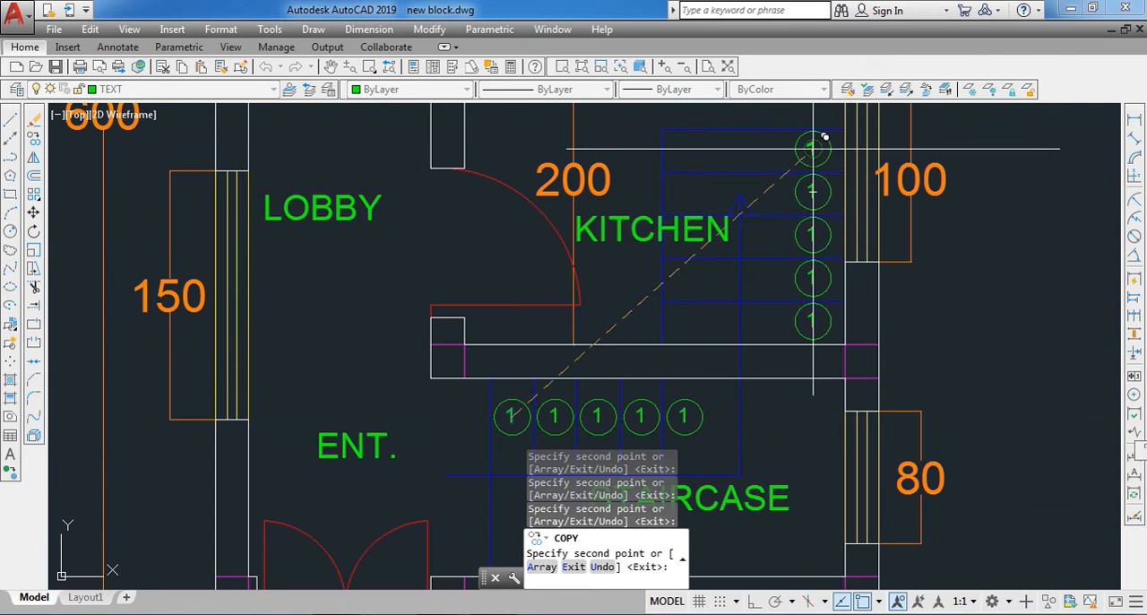
click(814, 146)
key(Return)
scroll(817, 146, down, 2)
scroll(685, 349, up, 2)
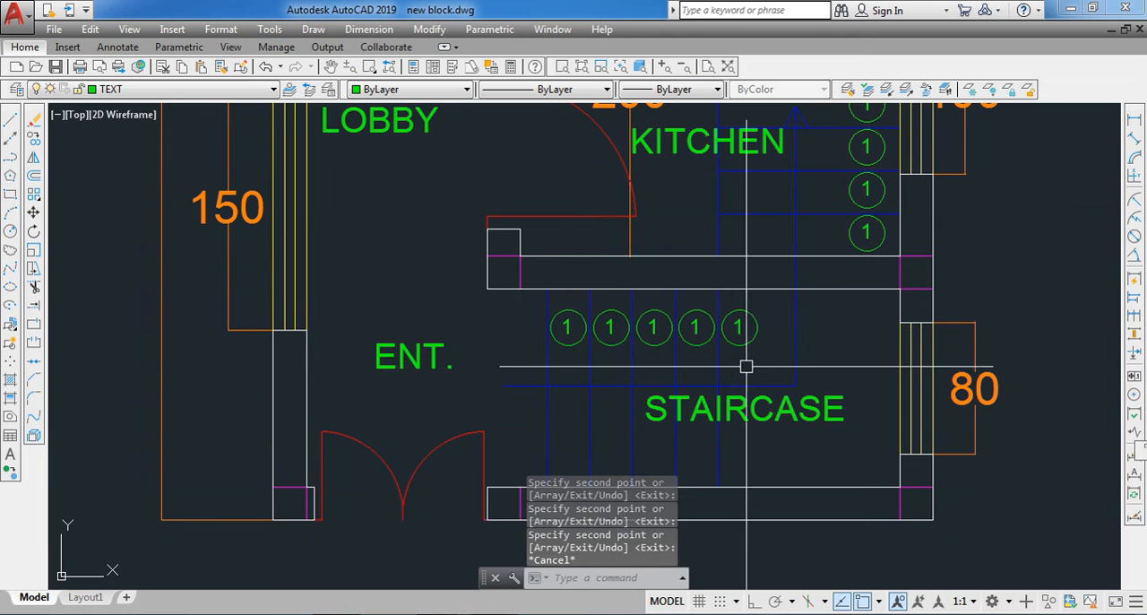
- Renumber the ten circle texts in climbing order with TCOUNT, using Select-order sorting, starting number and increment 1,1, and Overwrite placement
scroll(842, 283, down, 2)
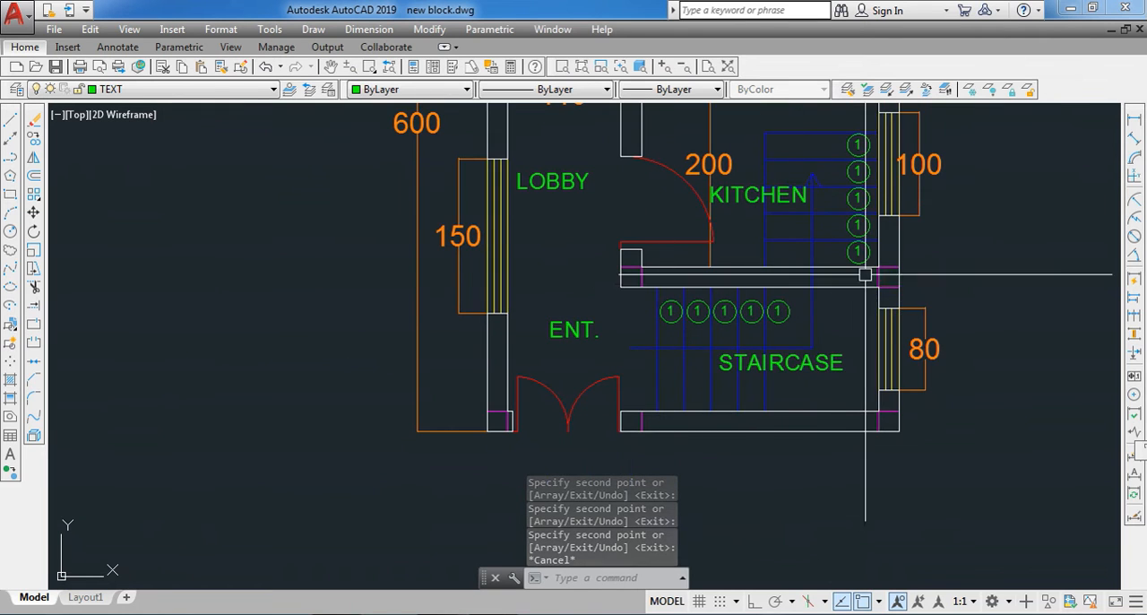
scroll(874, 159, up, 2)
scroll(634, 432, up, 2)
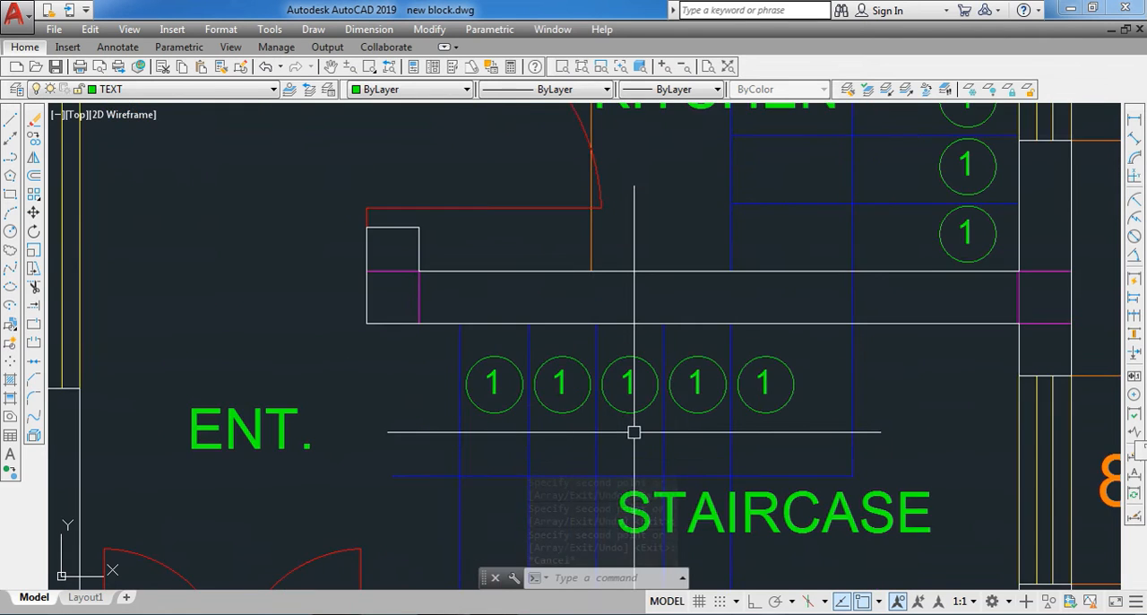
text(TCOUNT)
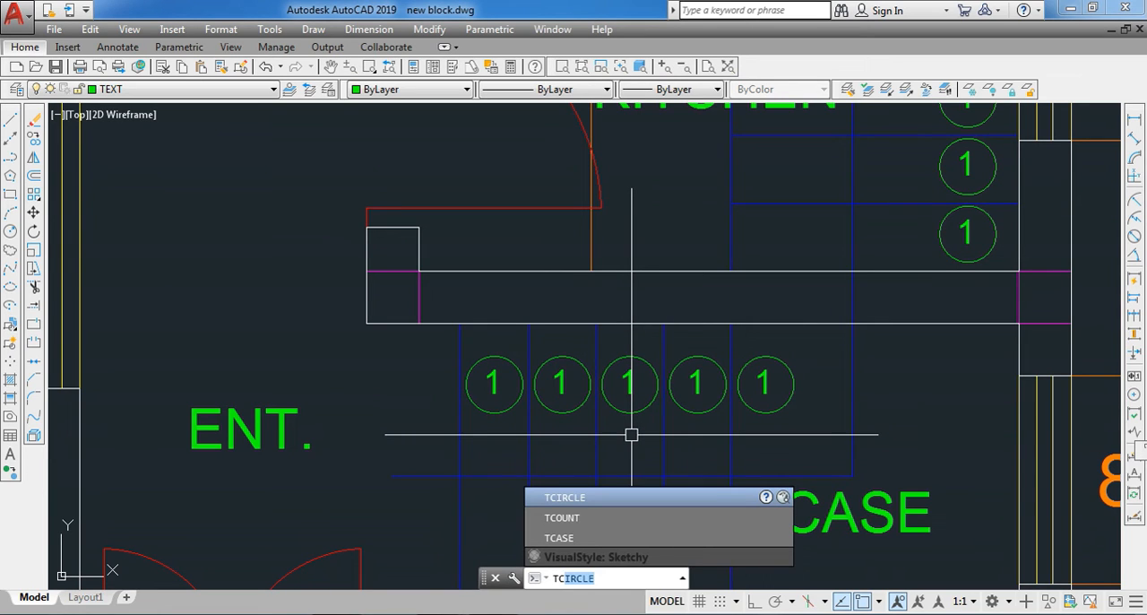
click(560, 518)
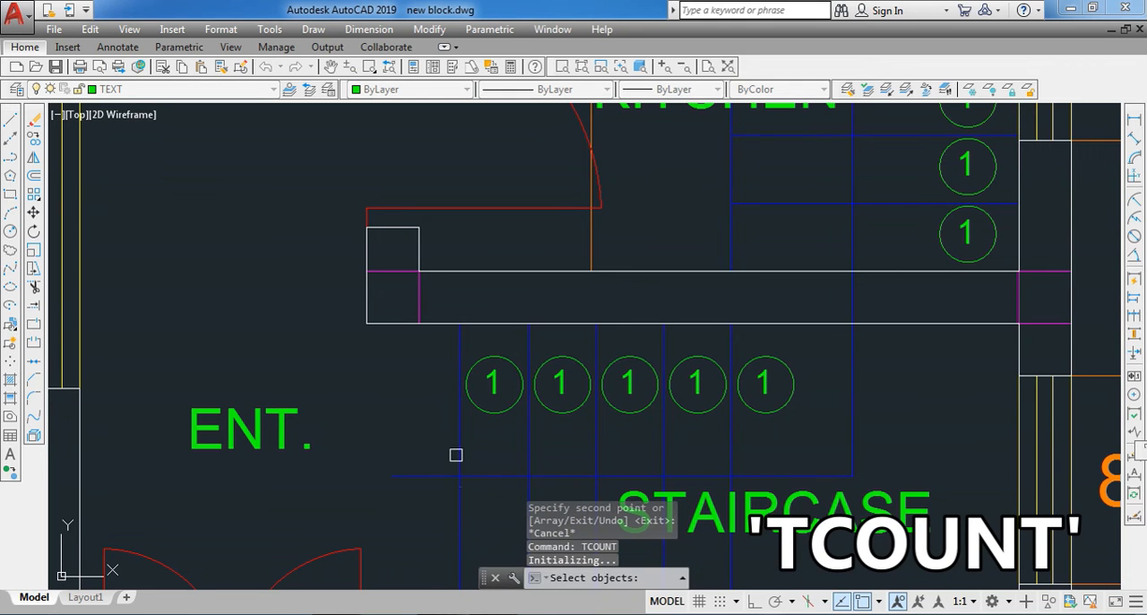
click(493, 385)
click(554, 377)
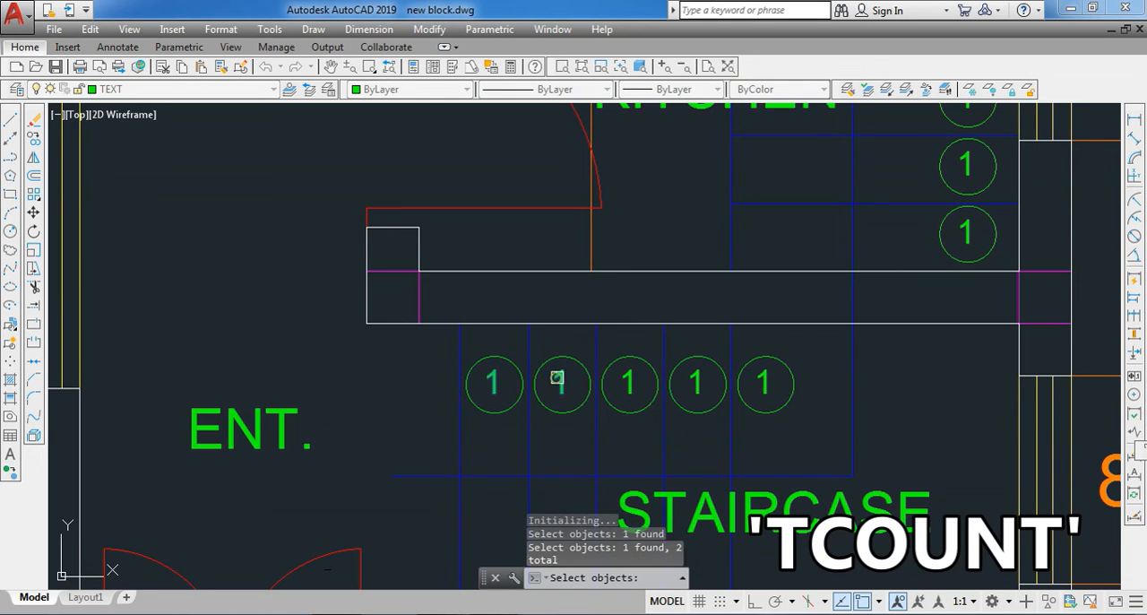
click(628, 377)
click(698, 373)
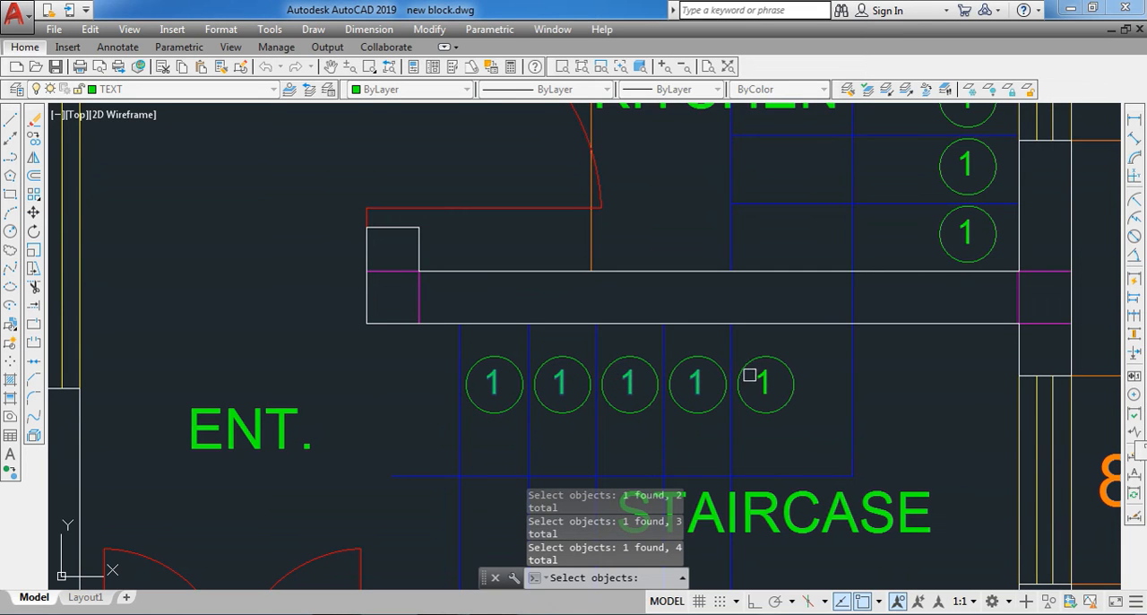
scroll(758, 377, down, 5)
scroll(690, 403, up, 5)
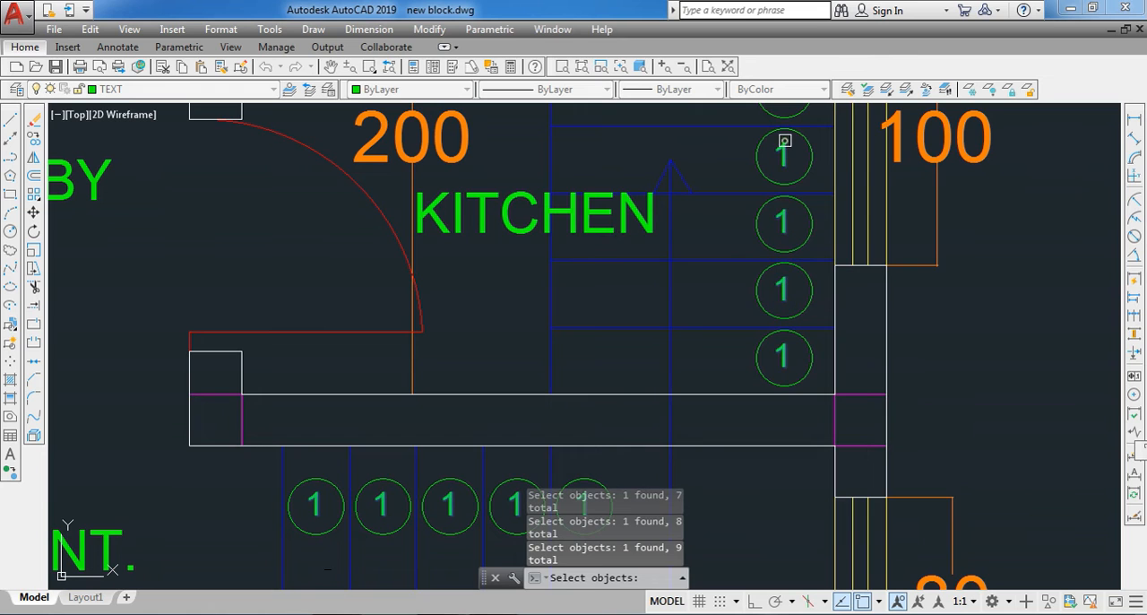
scroll(762, 267, down, 5)
scroll(761, 212, up, 5)
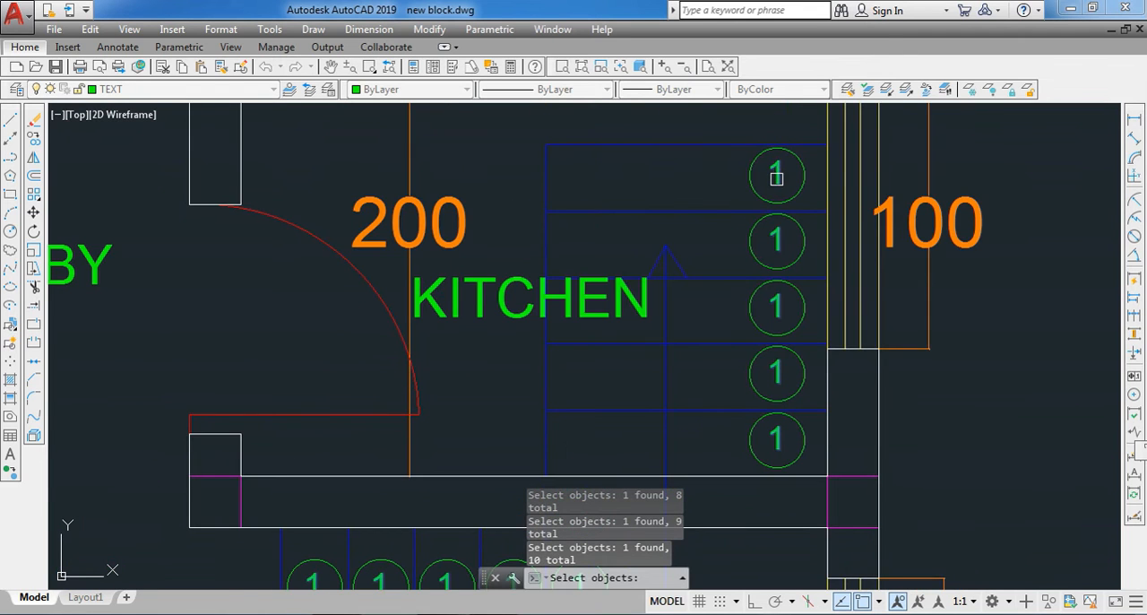
scroll(776, 178, down, 2)
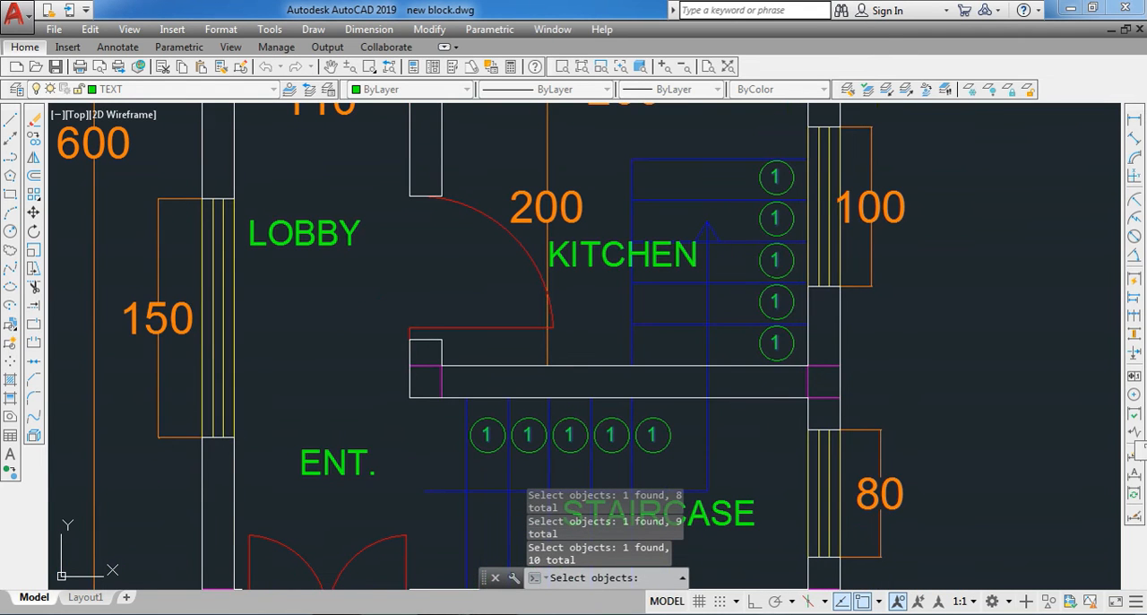
key(Return)
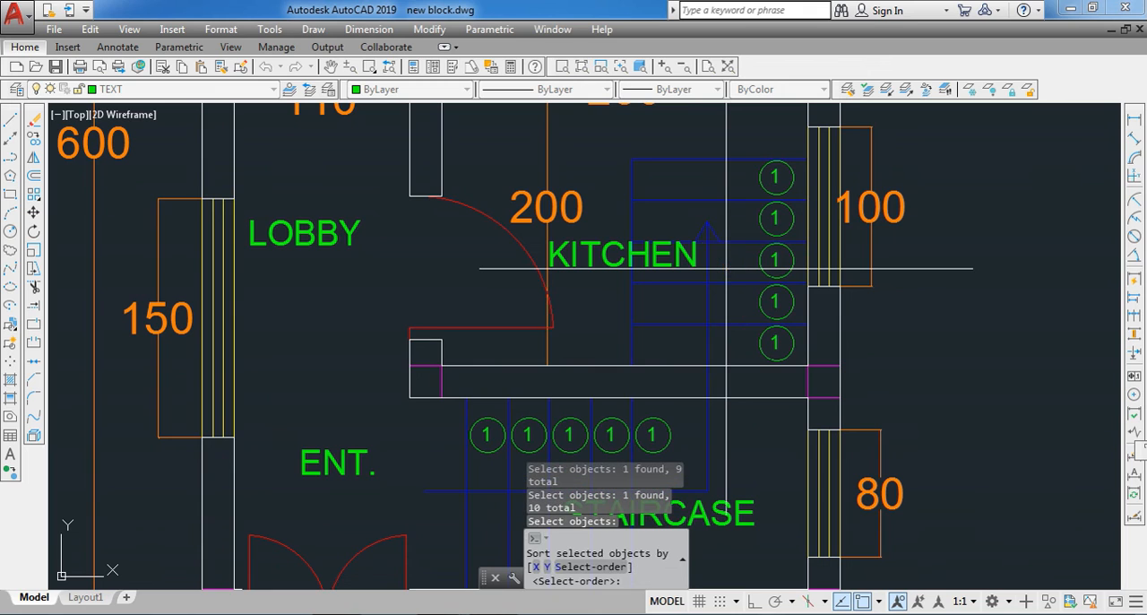
click(567, 567)
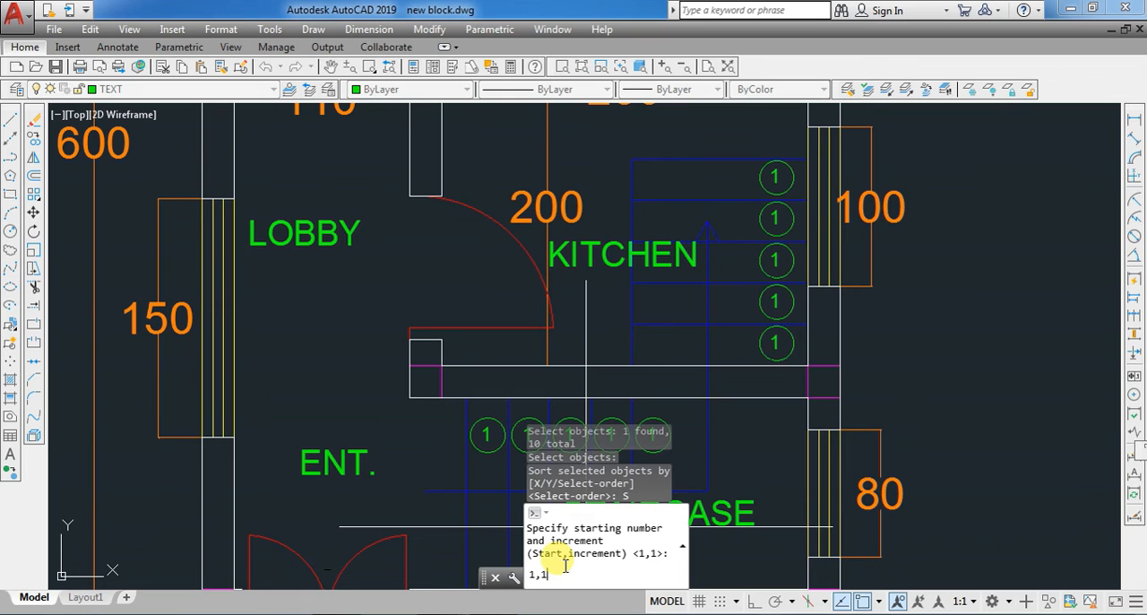
key(Return)
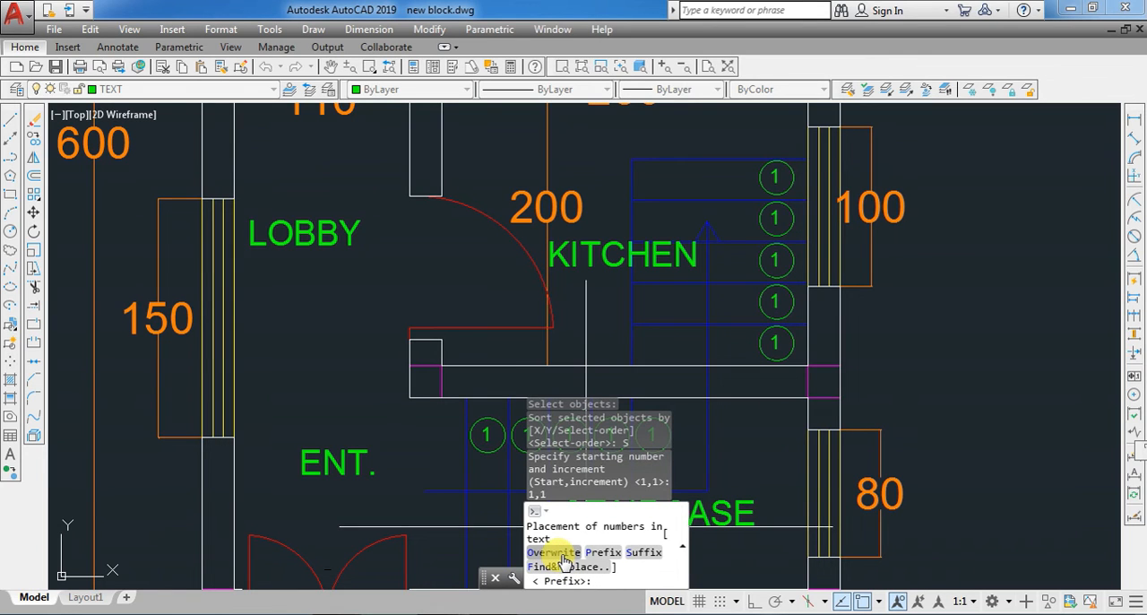
click(565, 560)
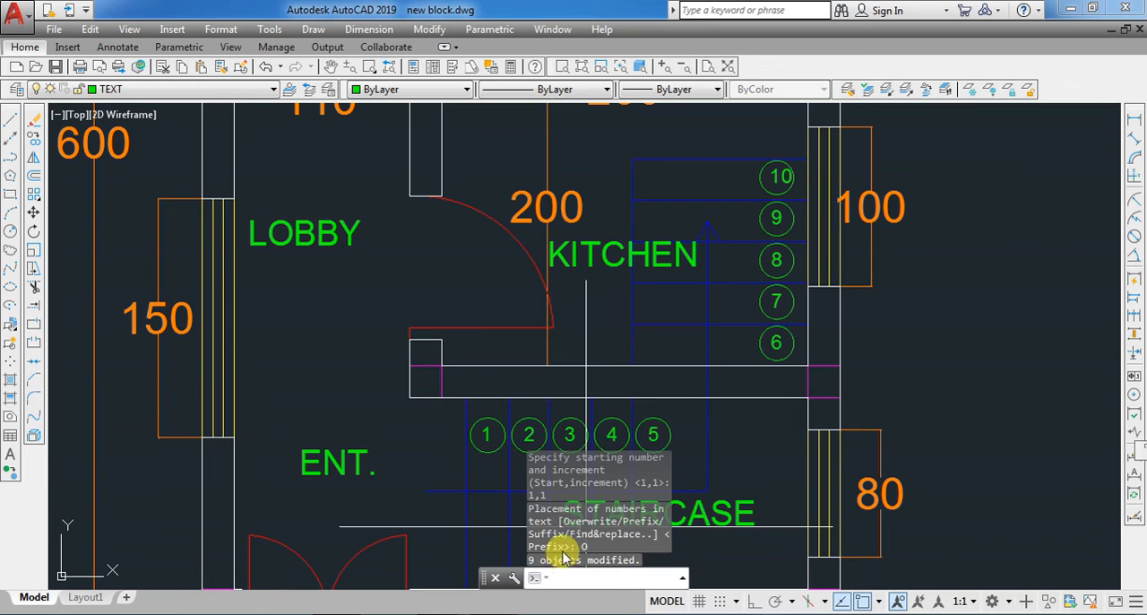
- Review the tread numbers on both stair flights and the complete floor plan around them
scroll(505, 484, up, 2)
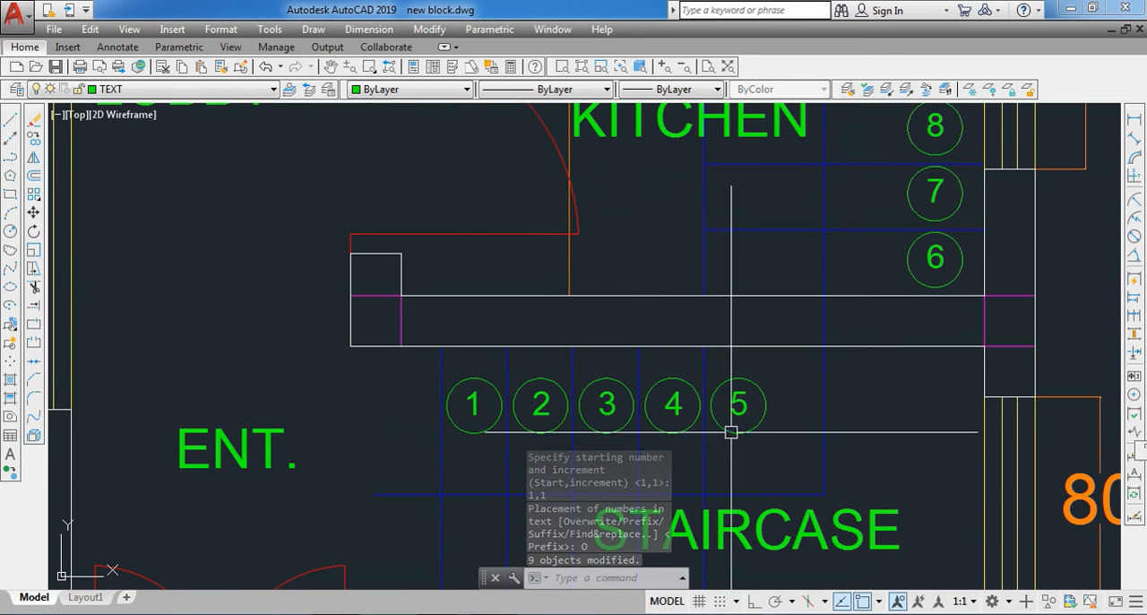
scroll(721, 432, down, 2)
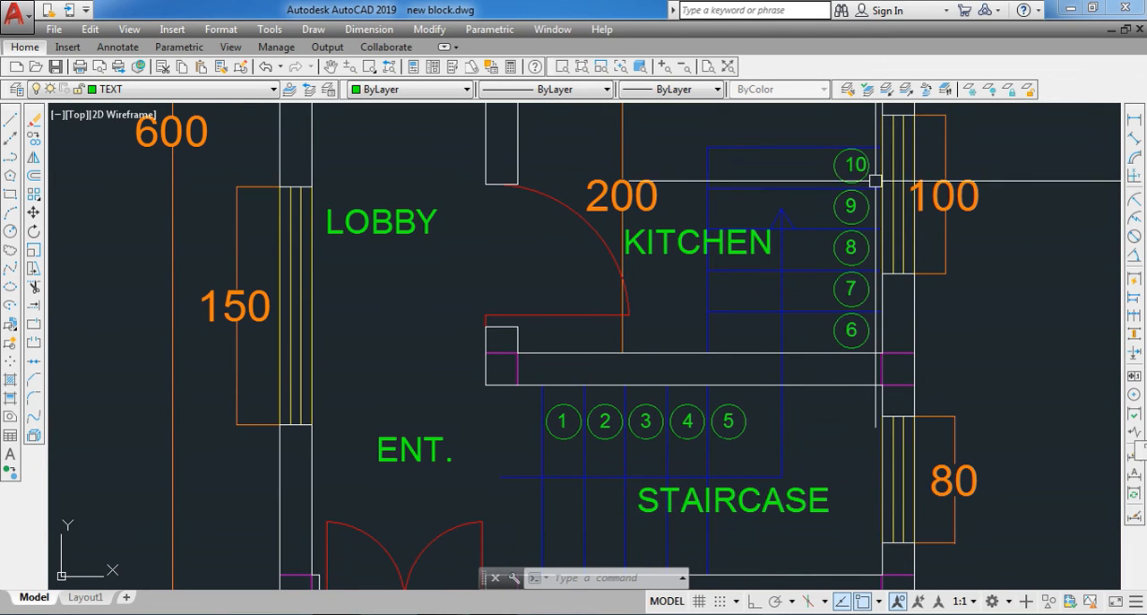
scroll(745, 339, down, 2)
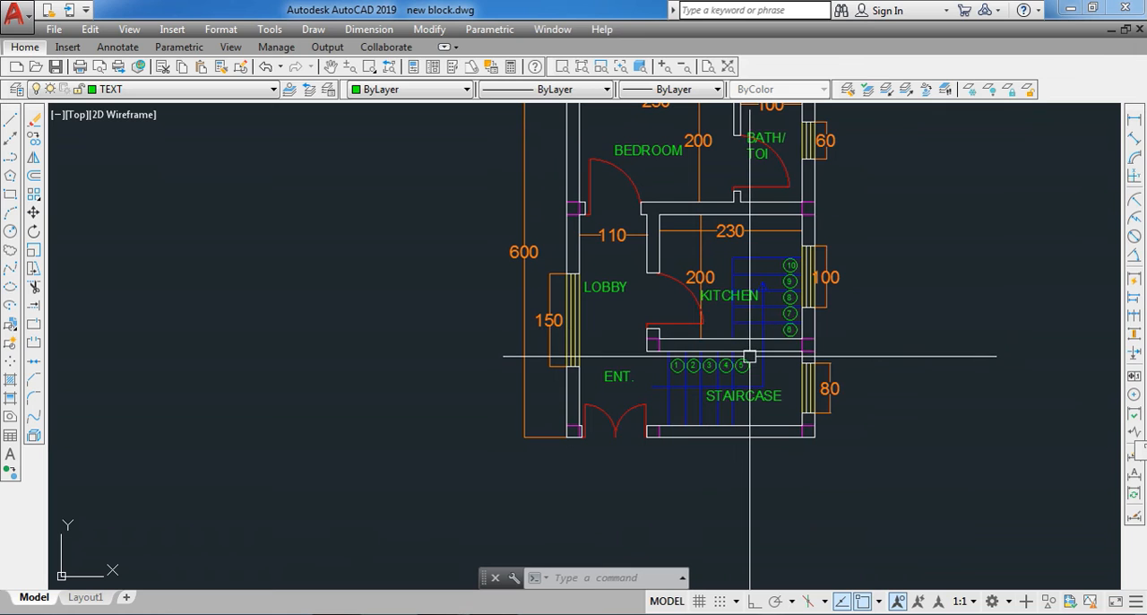
scroll(701, 385, down, 2)
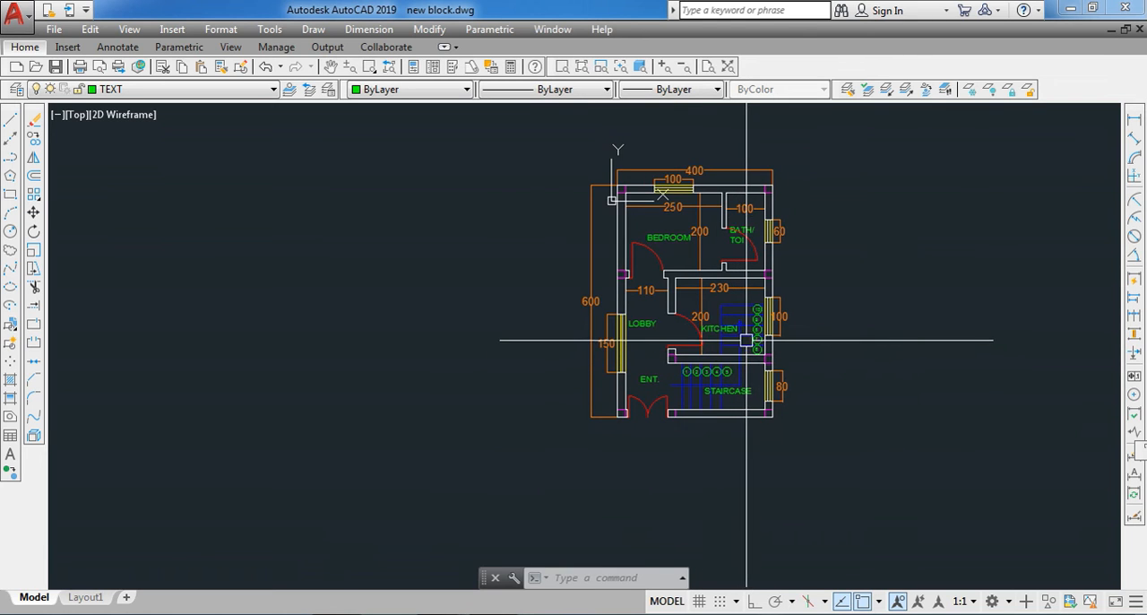
scroll(773, 260, up, 3)
scroll(712, 392, down, 2)
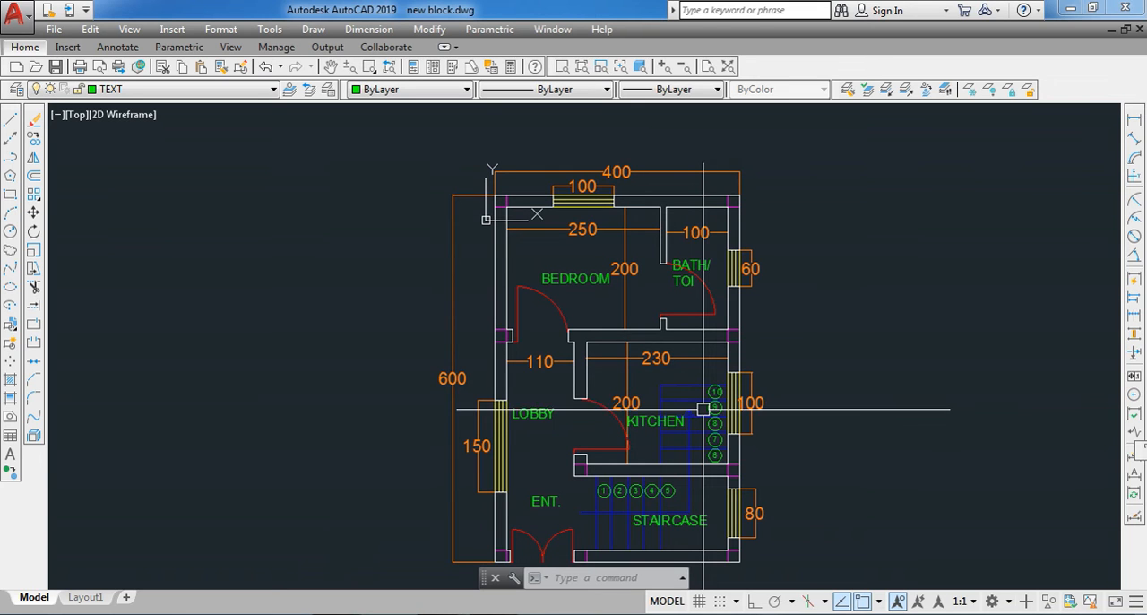
mouse_move(704, 418)
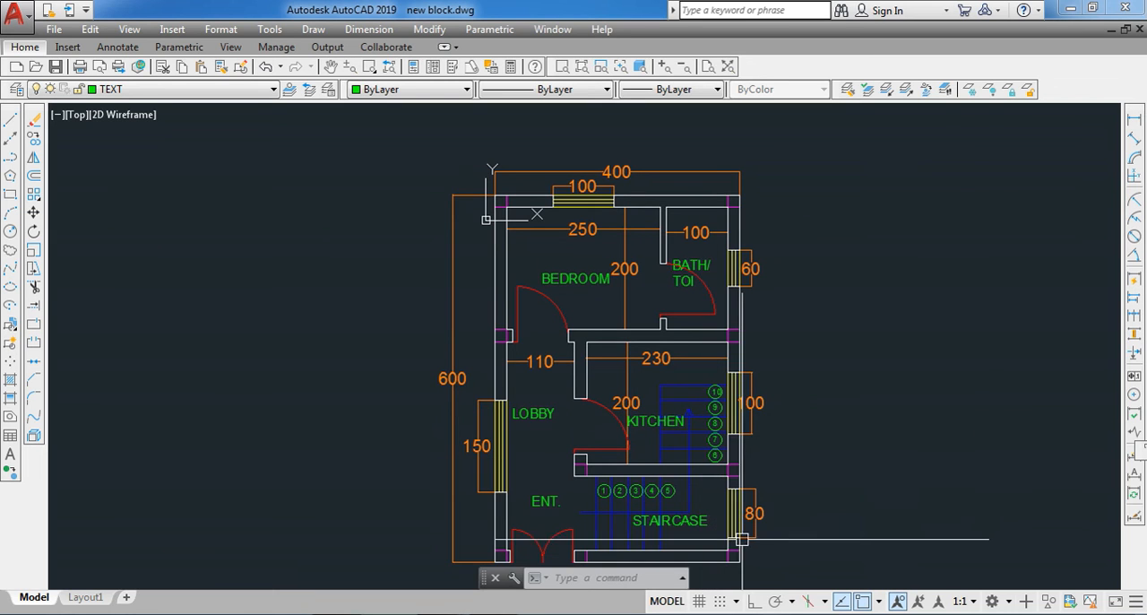
scroll(679, 427, down, 2)
scroll(698, 503, up, 2)
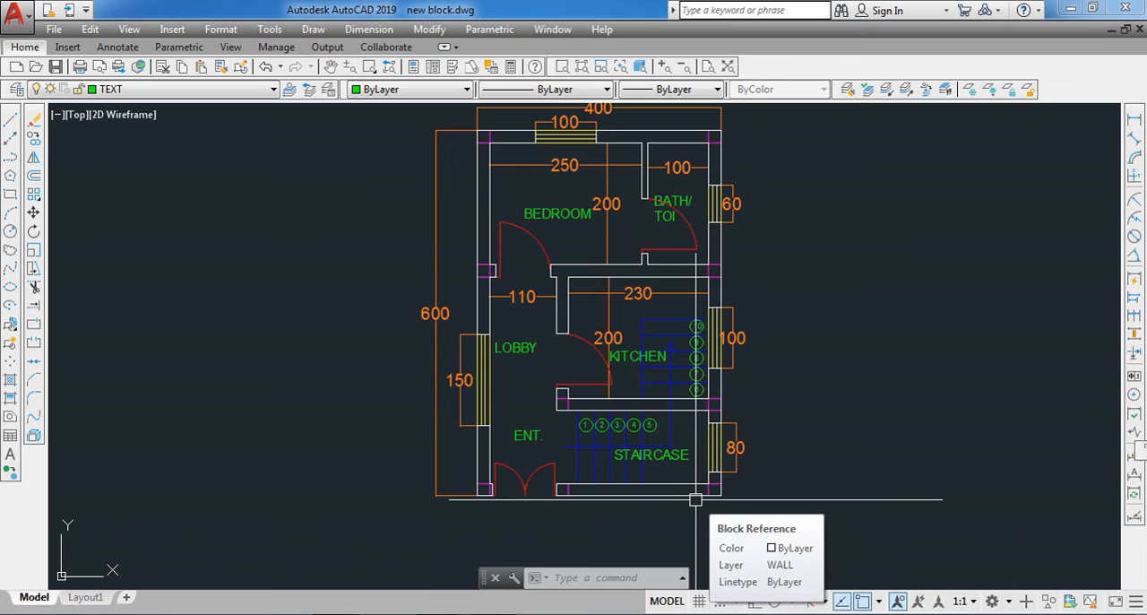
scroll(396, 363, down, 2)
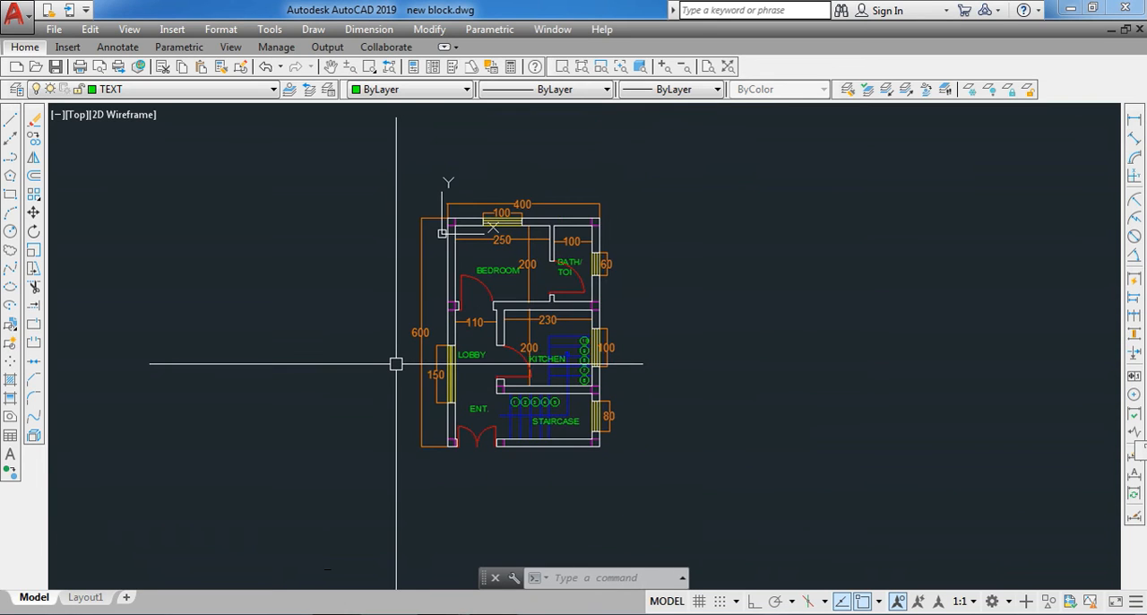
- Draw a small horizontal rectangle in the empty space outside the kitchen's window wall
click(11, 196)
scroll(732, 427, up, 2)
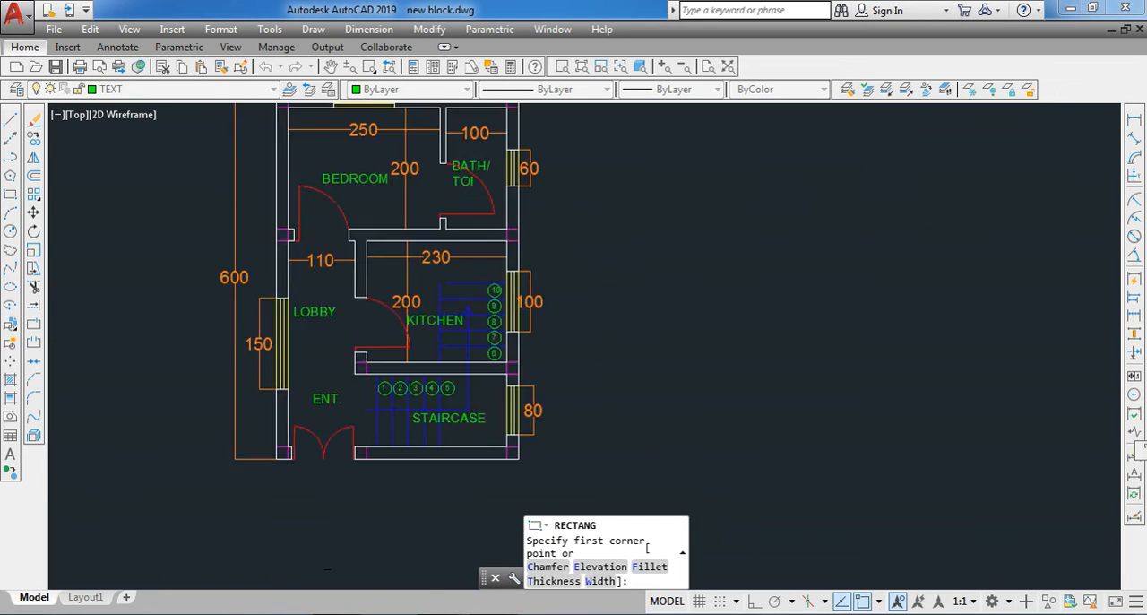
scroll(731, 427, up, 2)
click(538, 242)
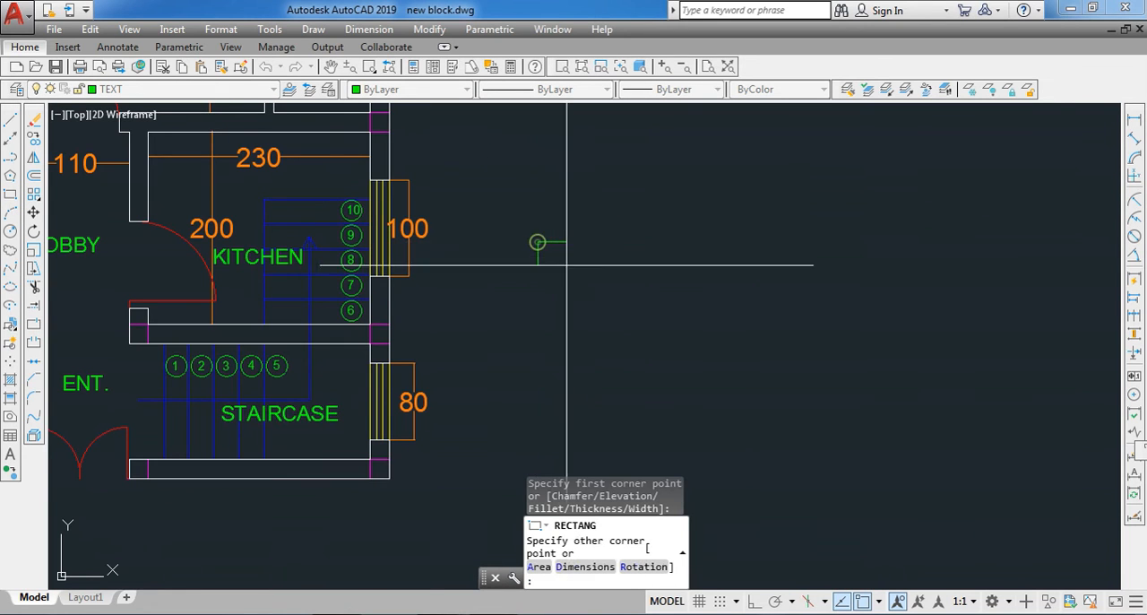
click(651, 303)
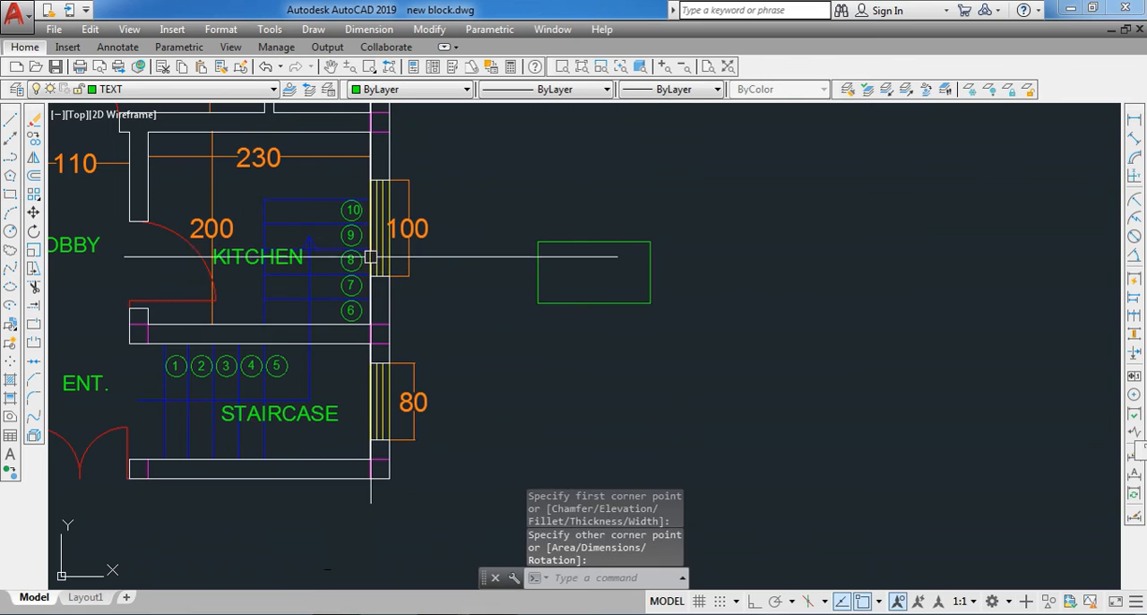
- Match the properties of the kitchen window onto the rectangle outside the plan with MATCHPROP
click(380, 271)
text(M)
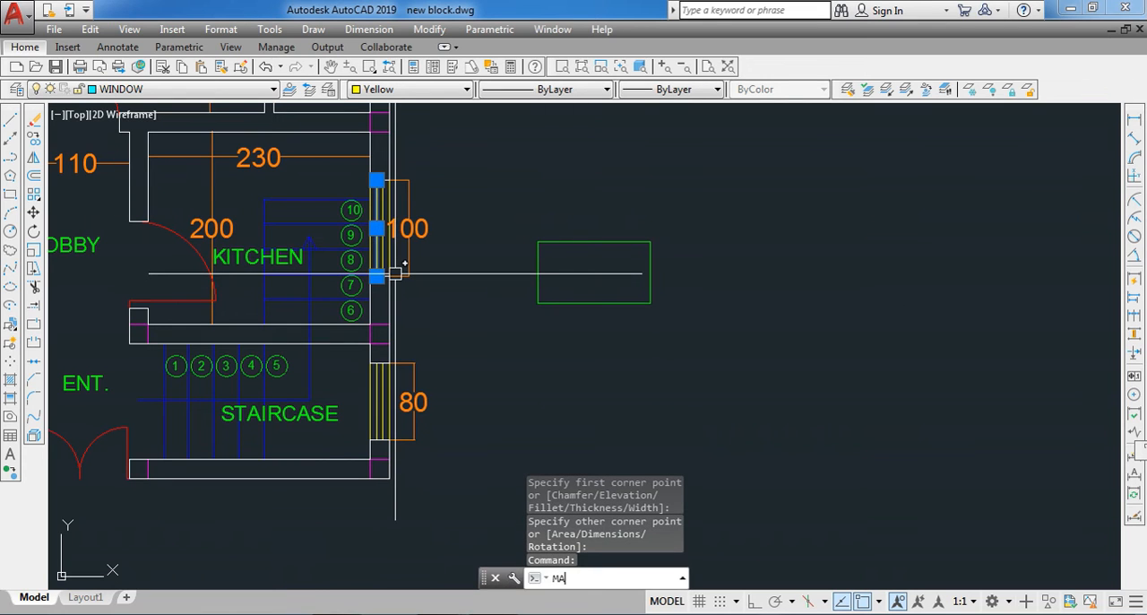
text(A)
key(Return)
click(561, 303)
key(Escape)
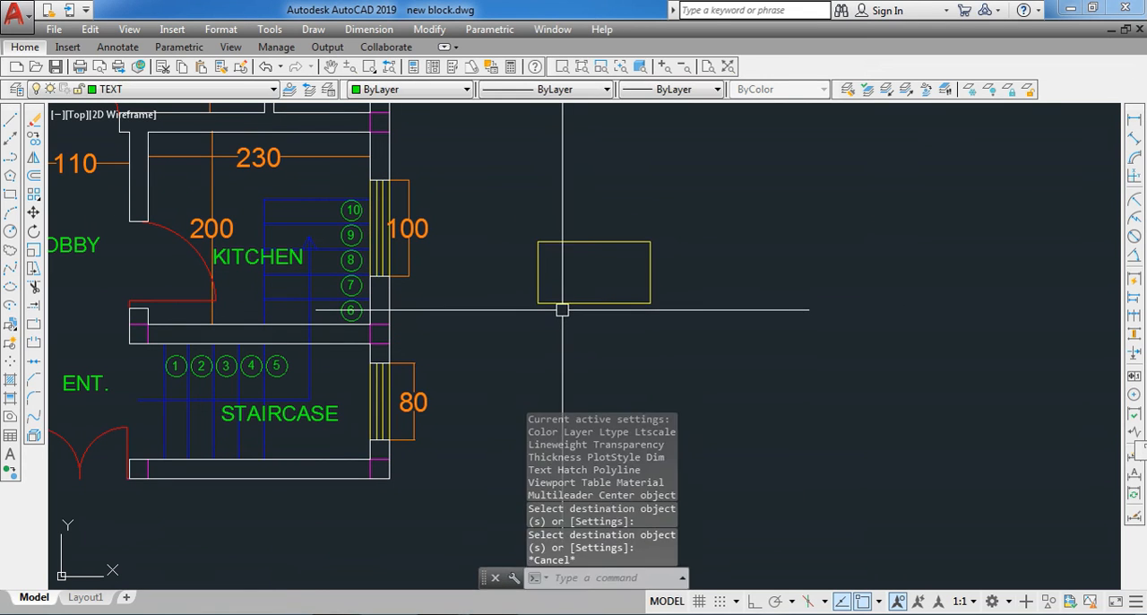
- Copy the yellow rectangle straight upward five times with Ortho on, forming a vertical column beside the plan, and finish copying
scroll(579, 303, up, 2)
click(580, 303)
text(c)
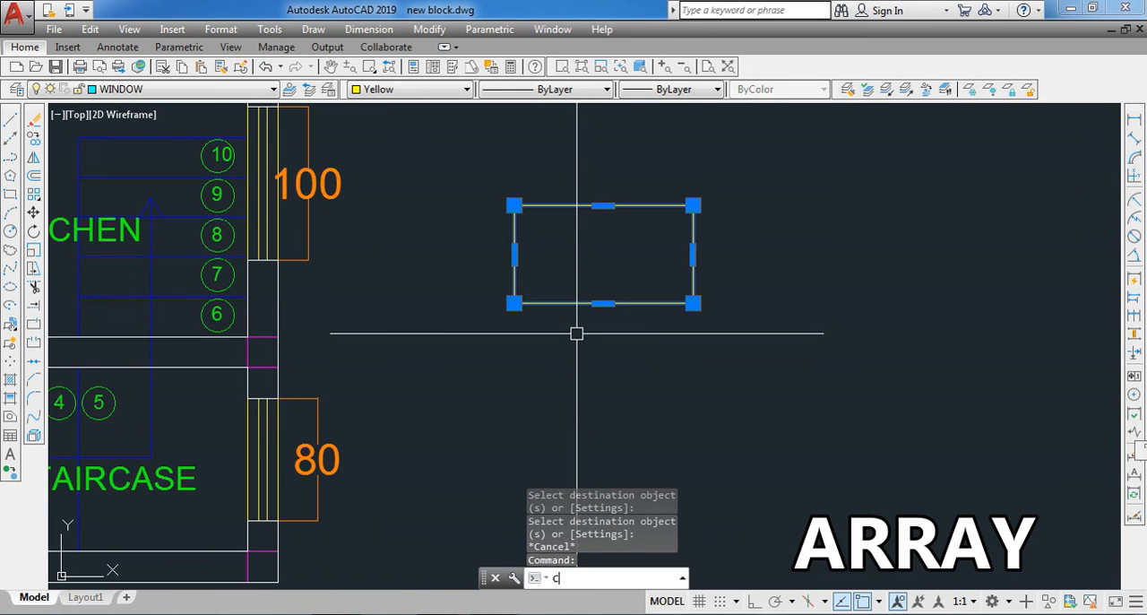
key(Return)
scroll(584, 328, down, 2)
key(F8)
click(685, 290)
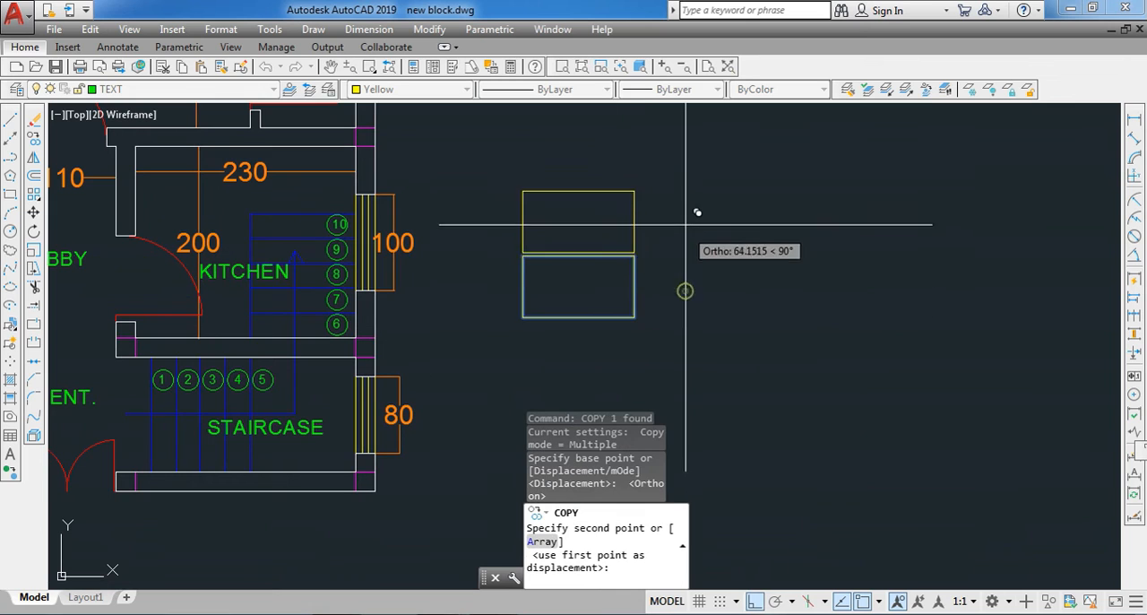
click(701, 187)
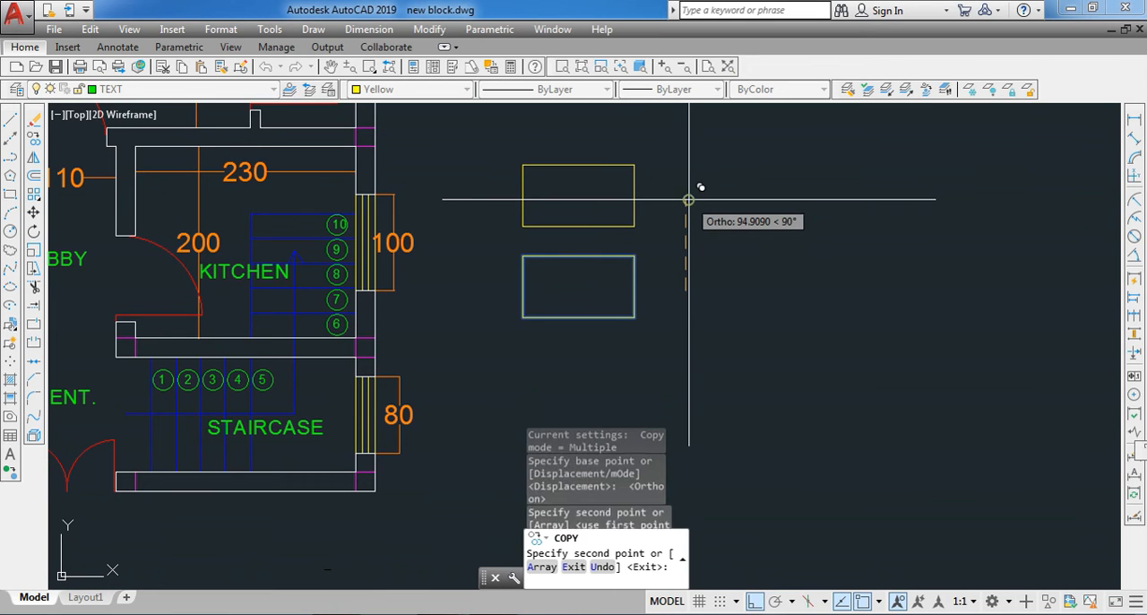
scroll(691, 296, down, 3)
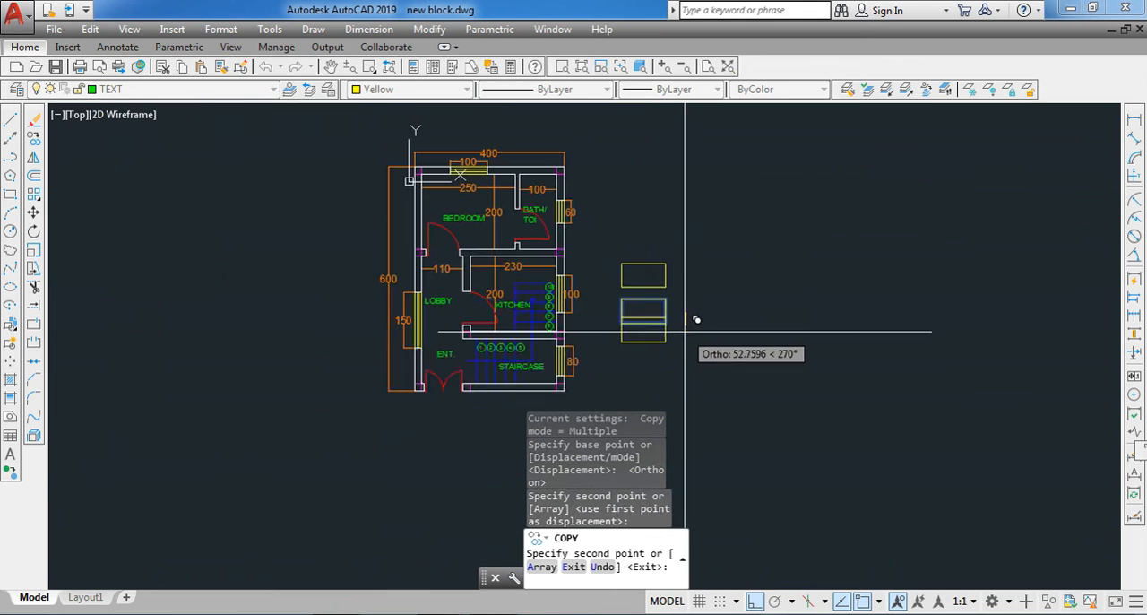
click(703, 218)
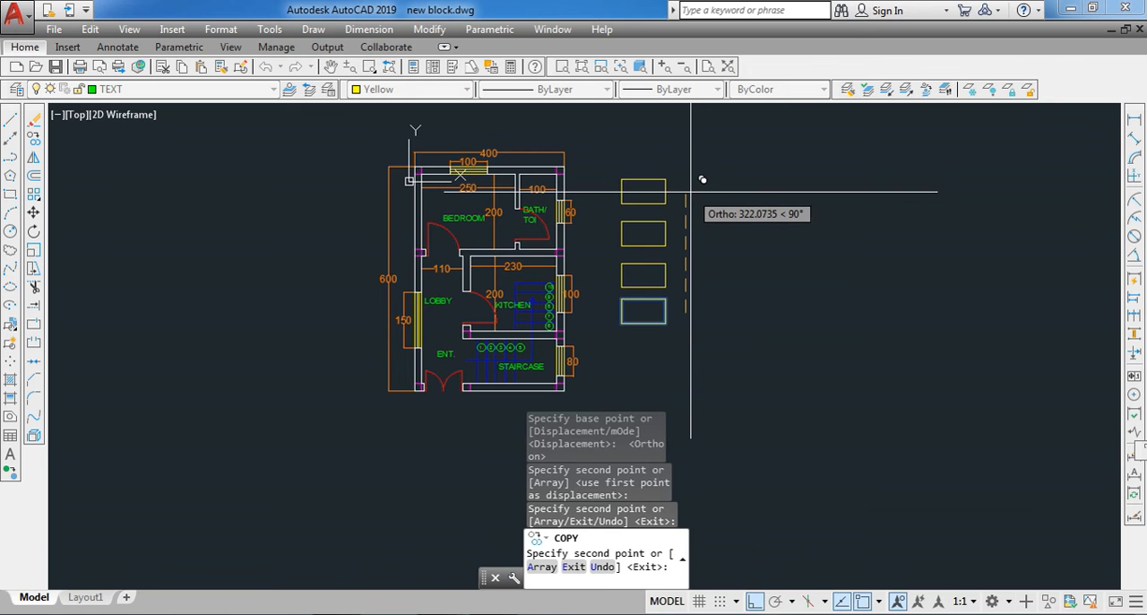
click(691, 188)
click(695, 143)
scroll(695, 258, down, 2)
middle_drag(691, 211, 690, 240)
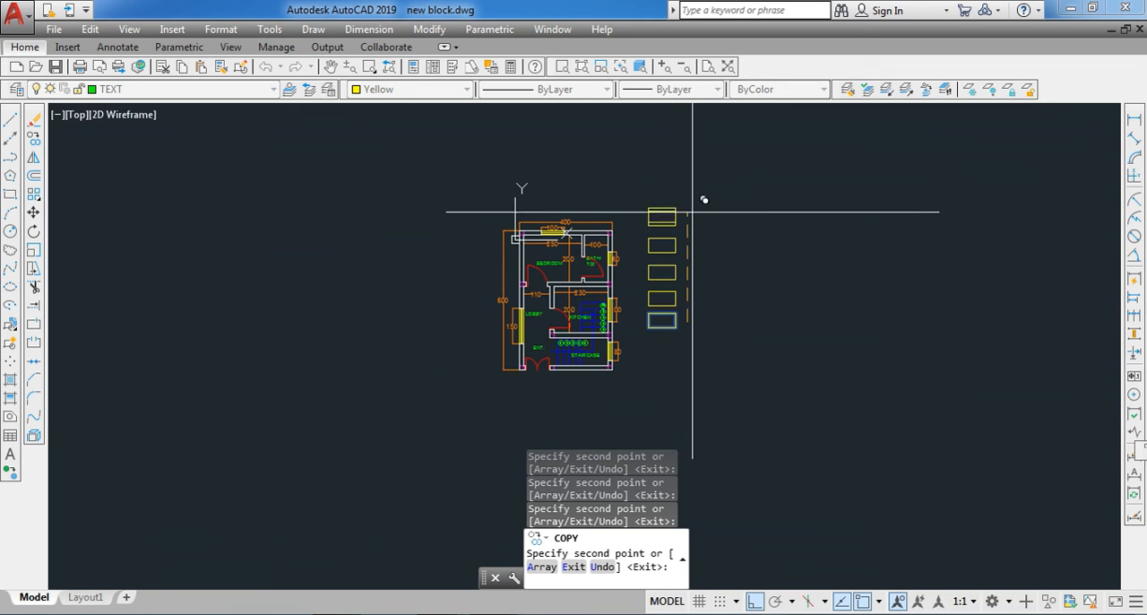
click(702, 177)
key(Return)
key(Escape)
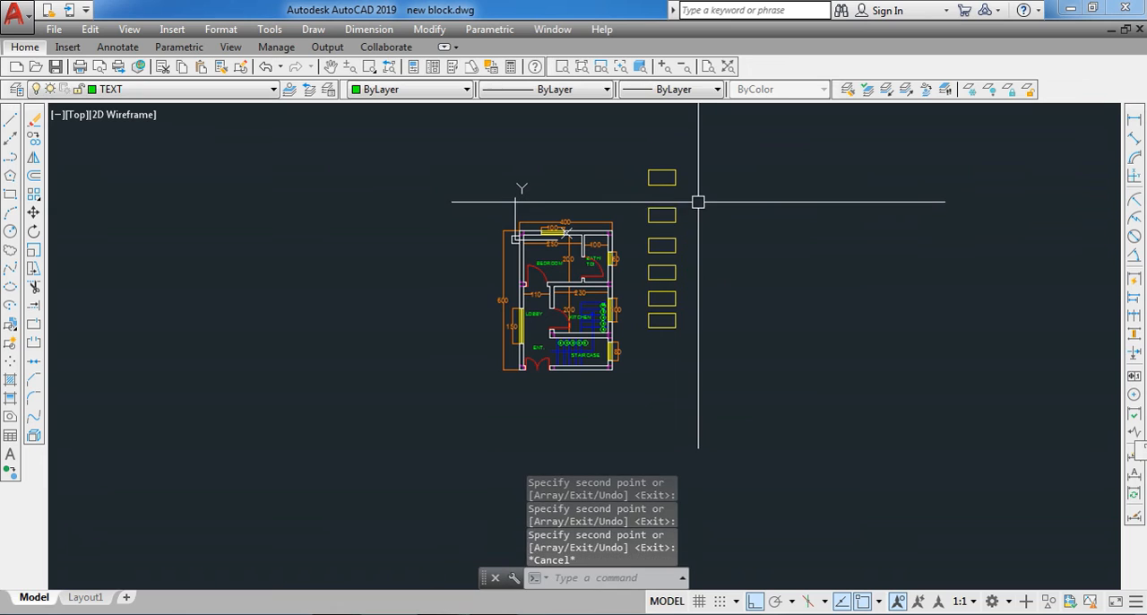
- Erase the whole column of yellow rectangles beside the floor plan
click(707, 144)
click(644, 364)
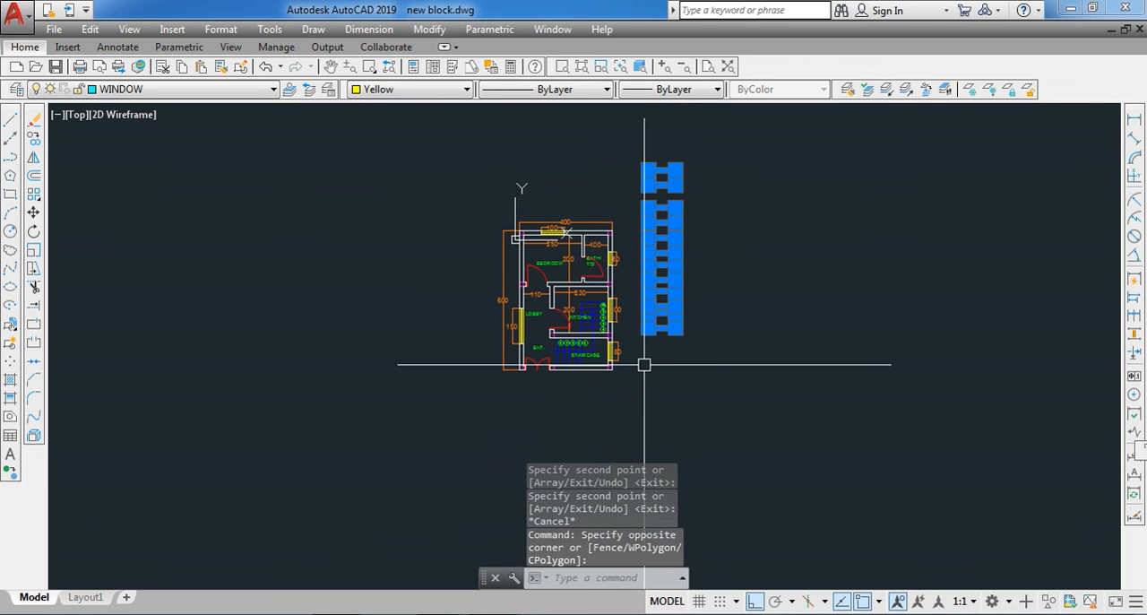
key(Delete)
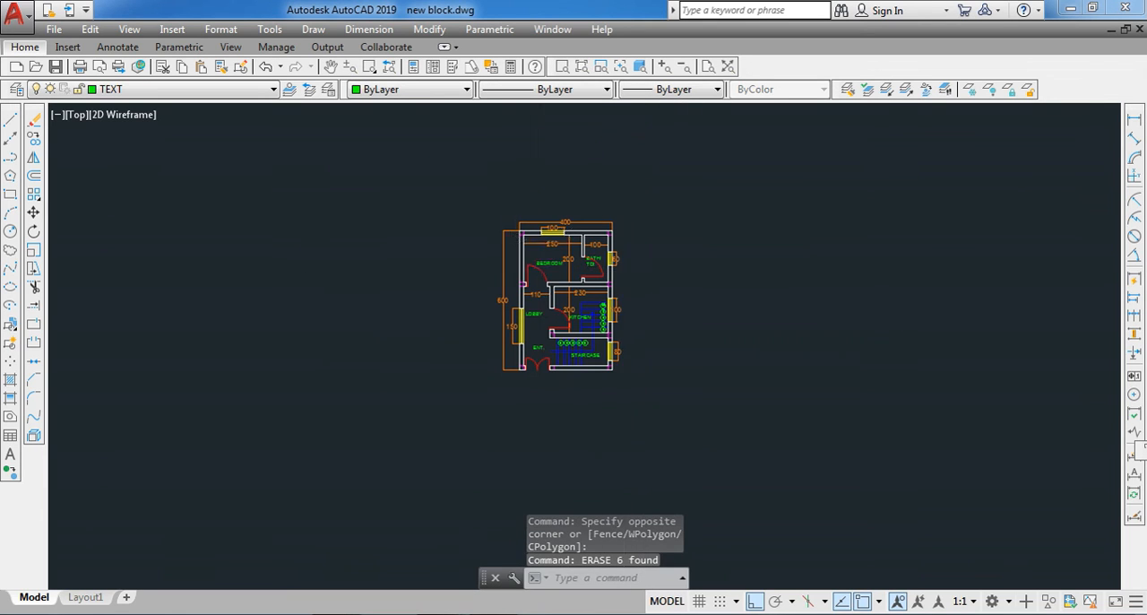
- Select the entire floor plan, start ARRAYCLASSIC on it, and move the Array dialog away from the plan
scroll(627, 382, up, 3)
click(646, 399)
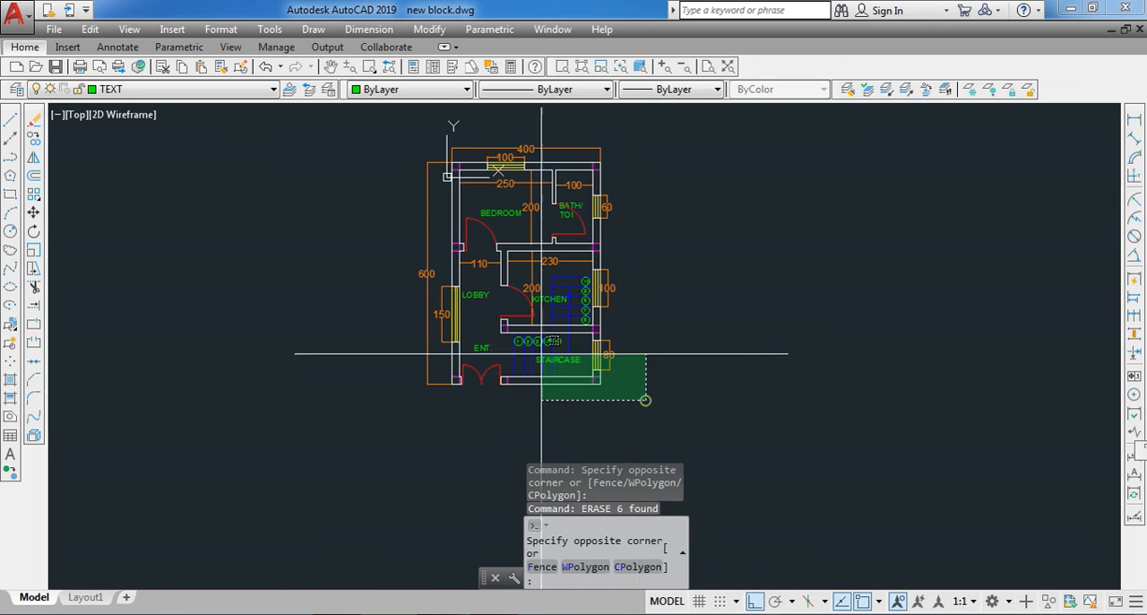
click(398, 123)
text(arr)
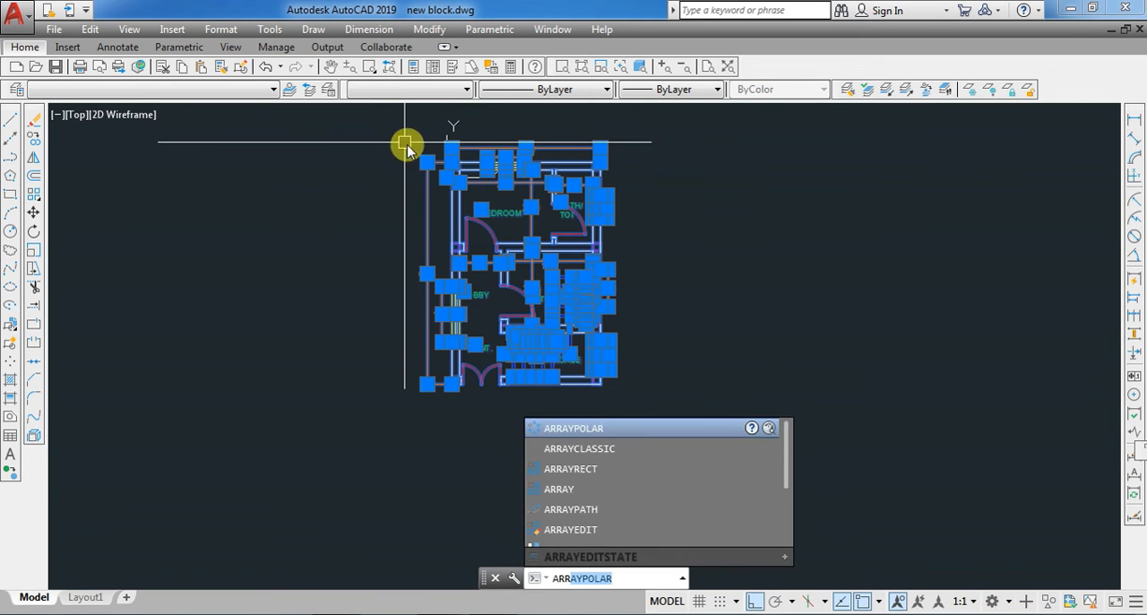
click(579, 450)
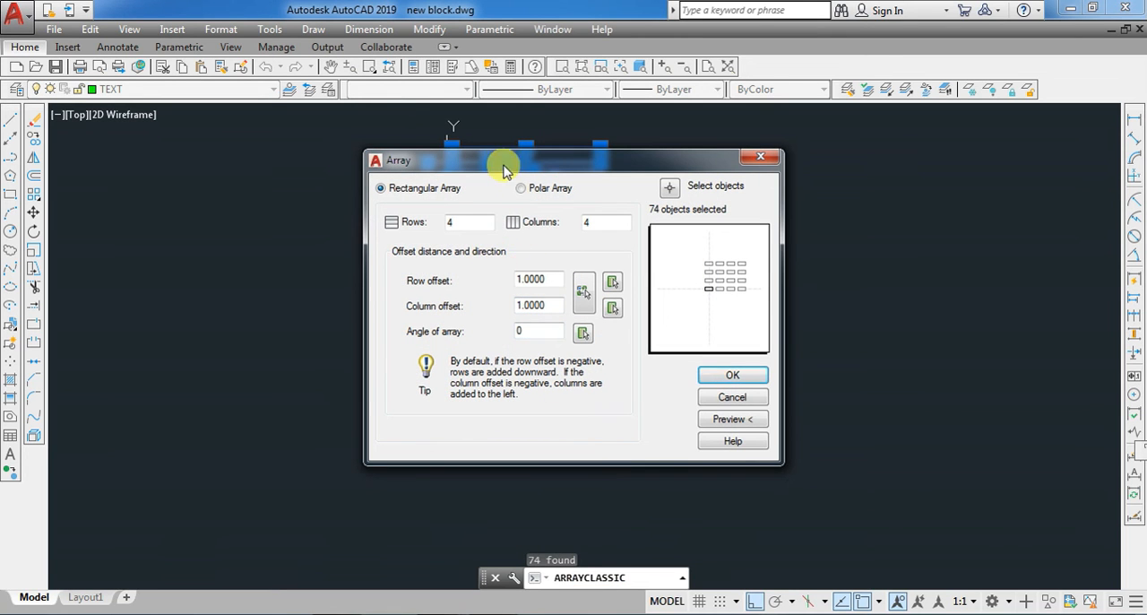
drag(504, 171, 691, 240)
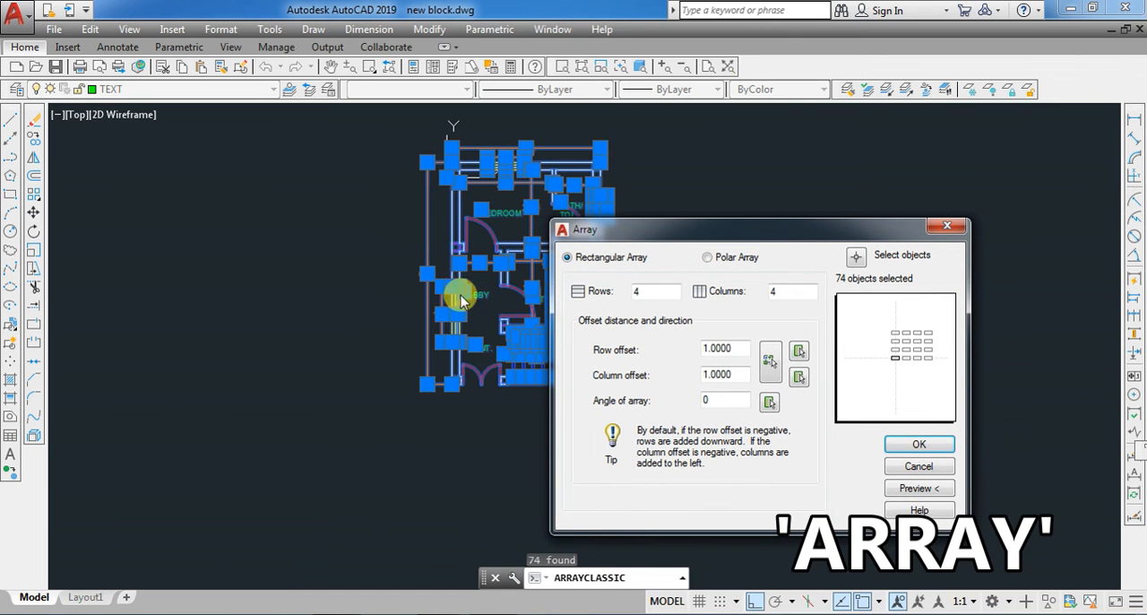
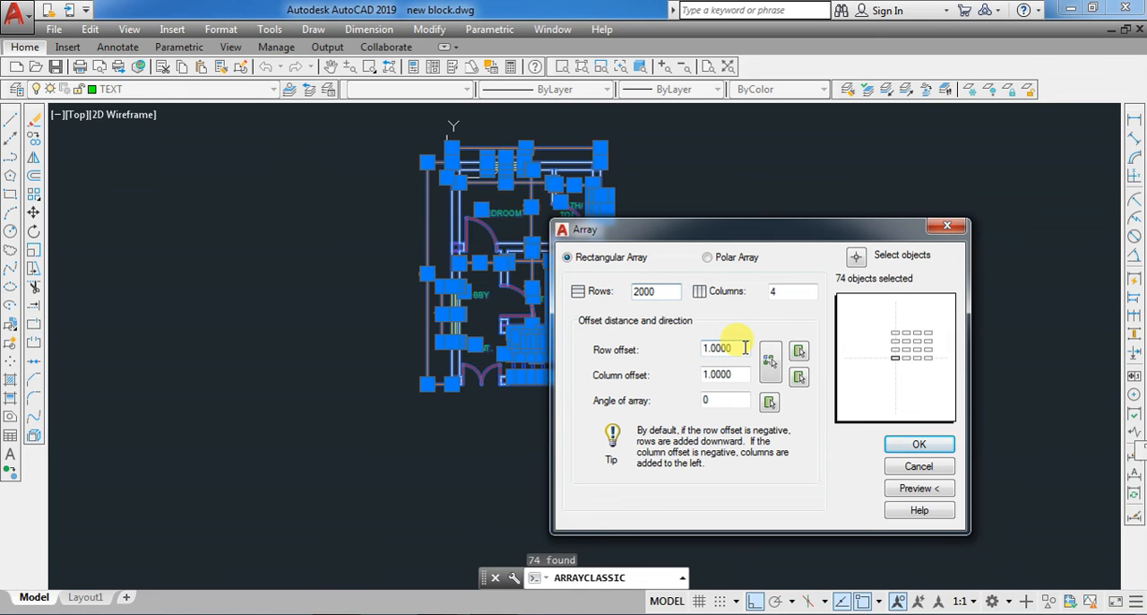
- Array the floor plan in 5 rows and 2 columns with a row offset of 2000 and a column offset of 1000
click(743, 348)
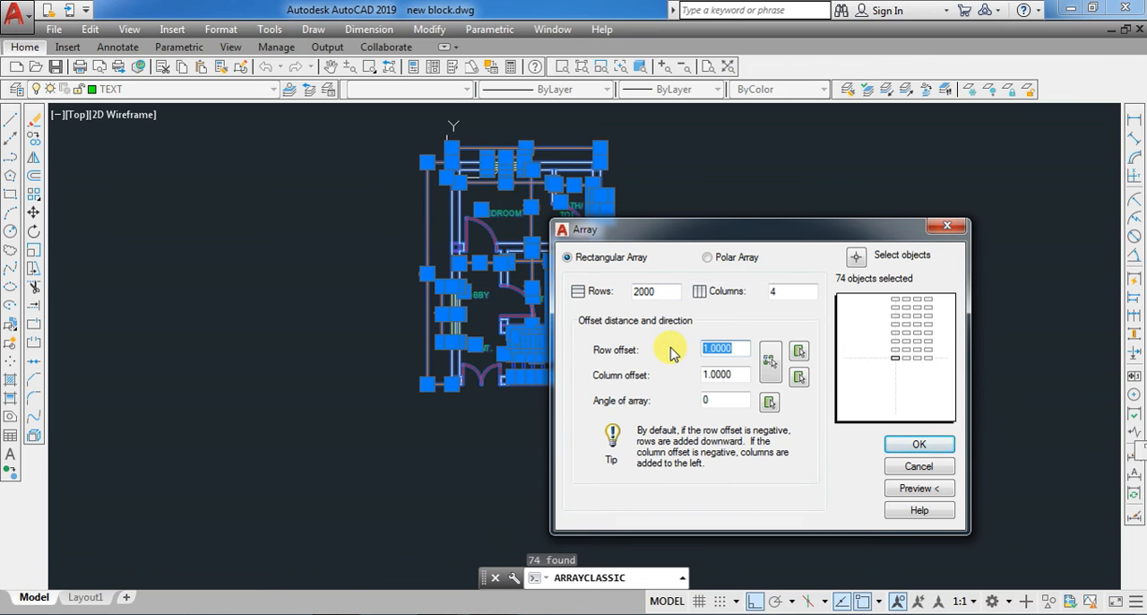
click(669, 287)
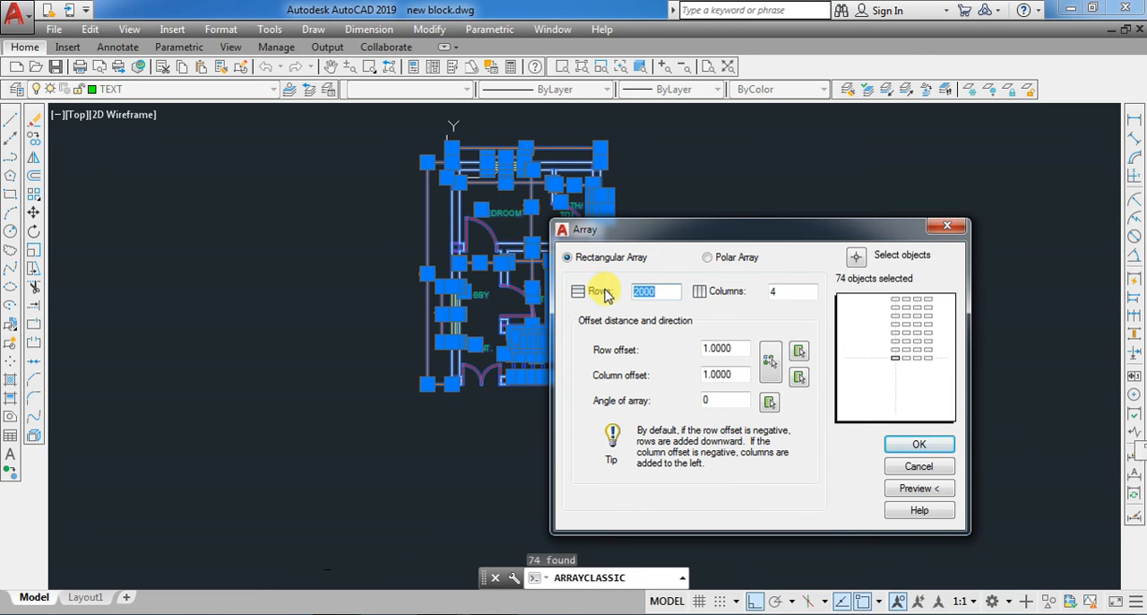
click(712, 348)
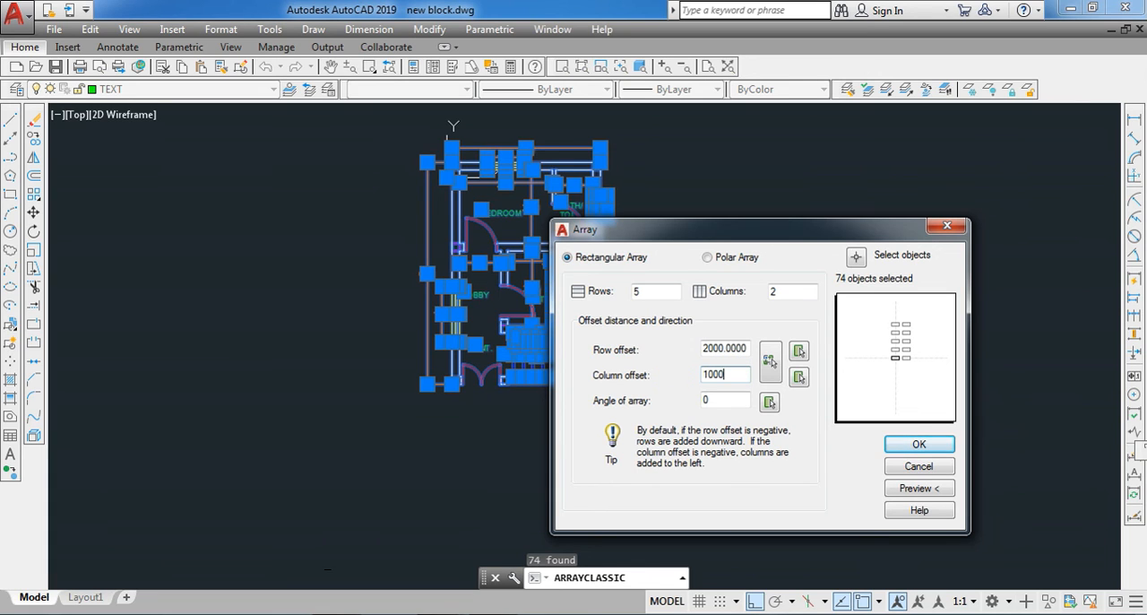
click(916, 444)
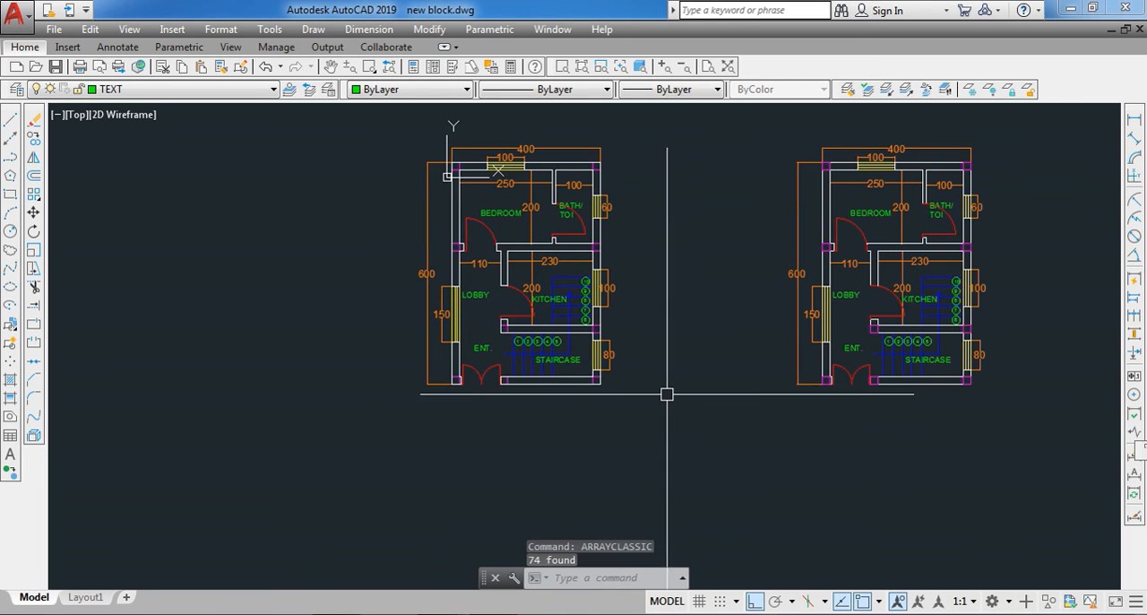
scroll(607, 460, down, 2)
scroll(607, 460, down, 2)
scroll(627, 389, down, 4)
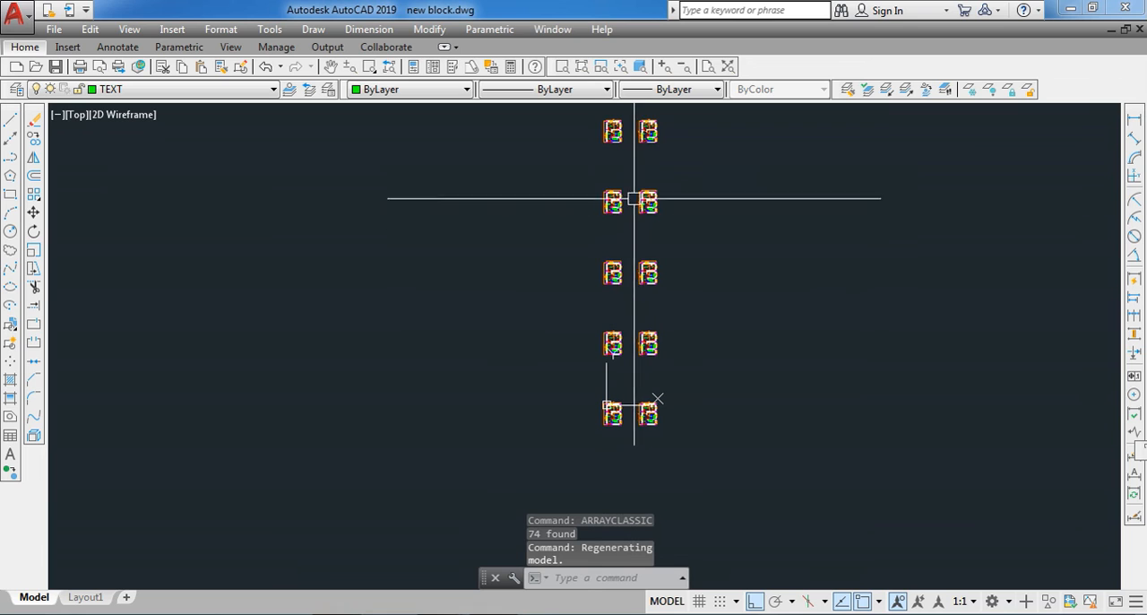
scroll(629, 127, up, 4)
scroll(629, 128, down, 4)
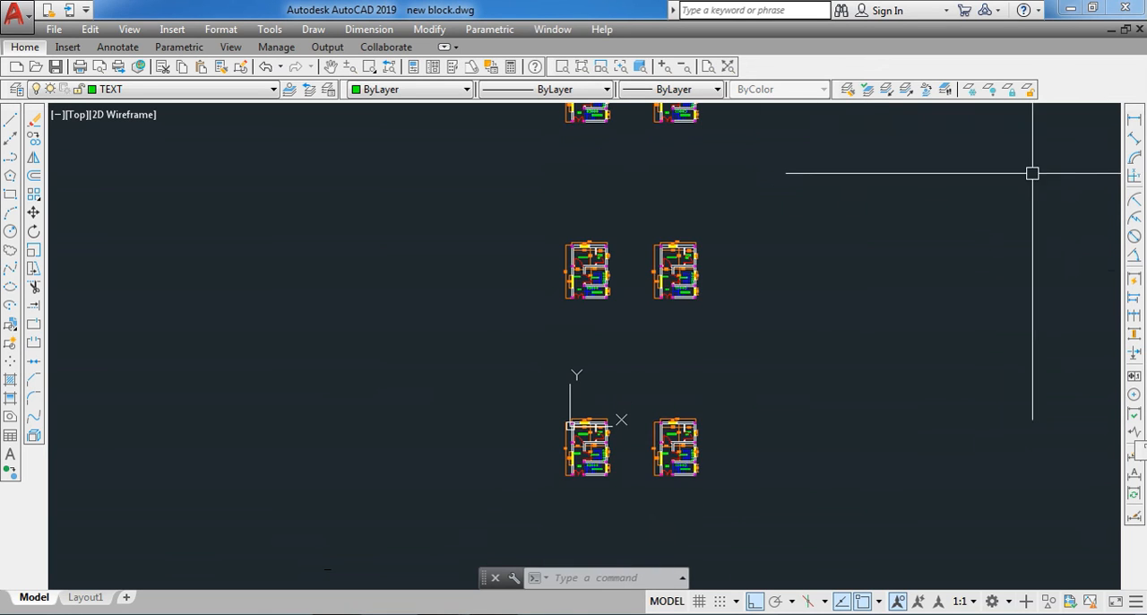
- Add a vertical linear dimension from the second-row plan's lower-left corner to the upper-left corner of the original plan below
click(1134, 119)
scroll(573, 358, up, 8)
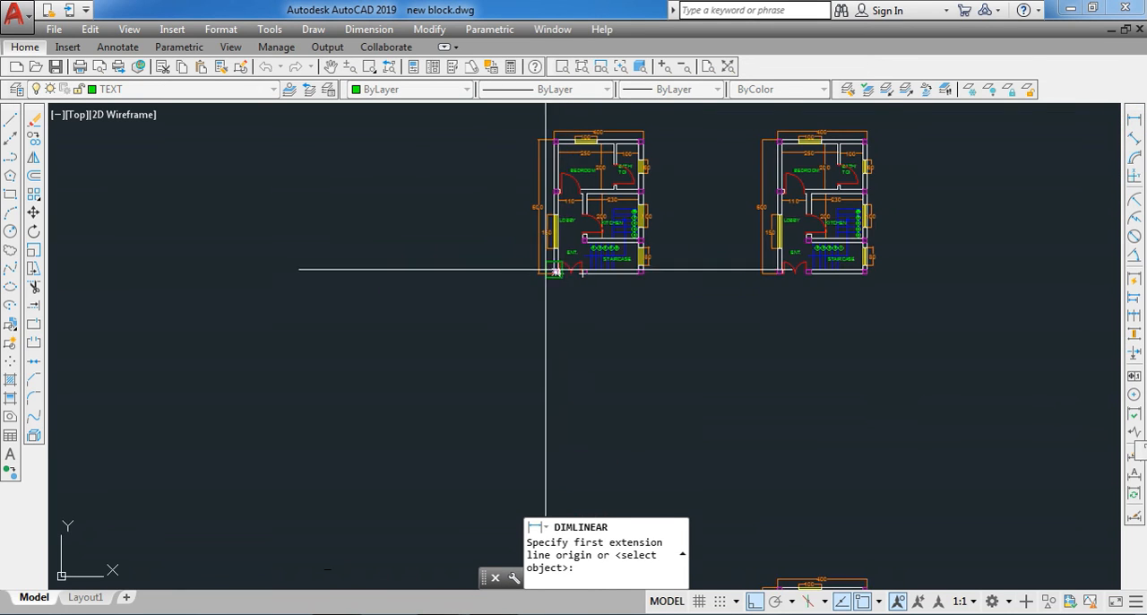
click(563, 287)
scroll(563, 167, down, 8)
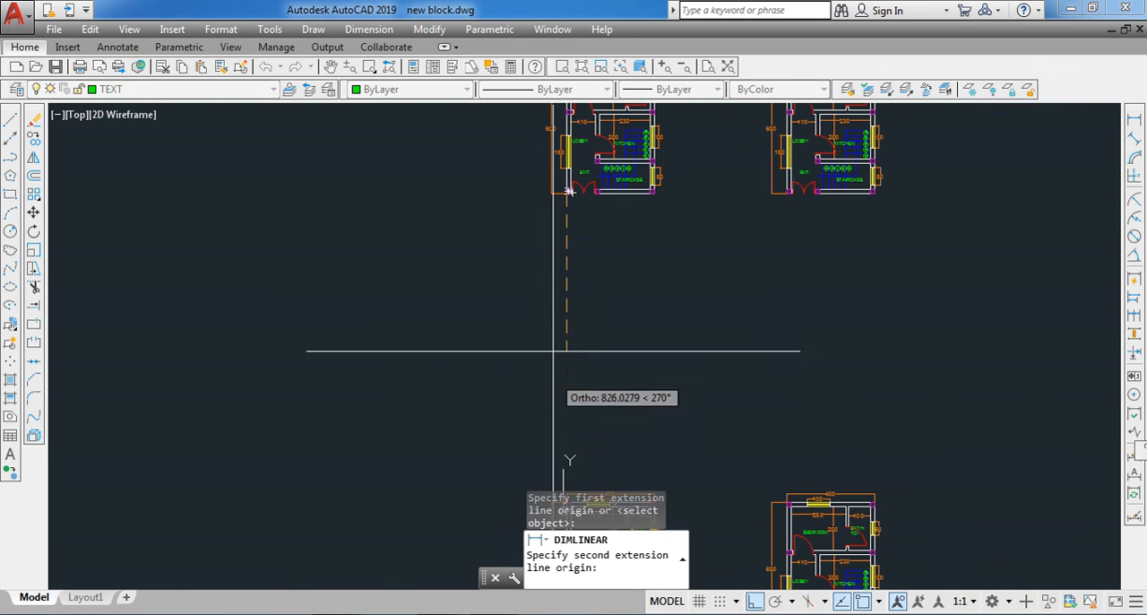
scroll(564, 404, down, 2)
scroll(556, 381, up, 5)
scroll(564, 381, up, 6)
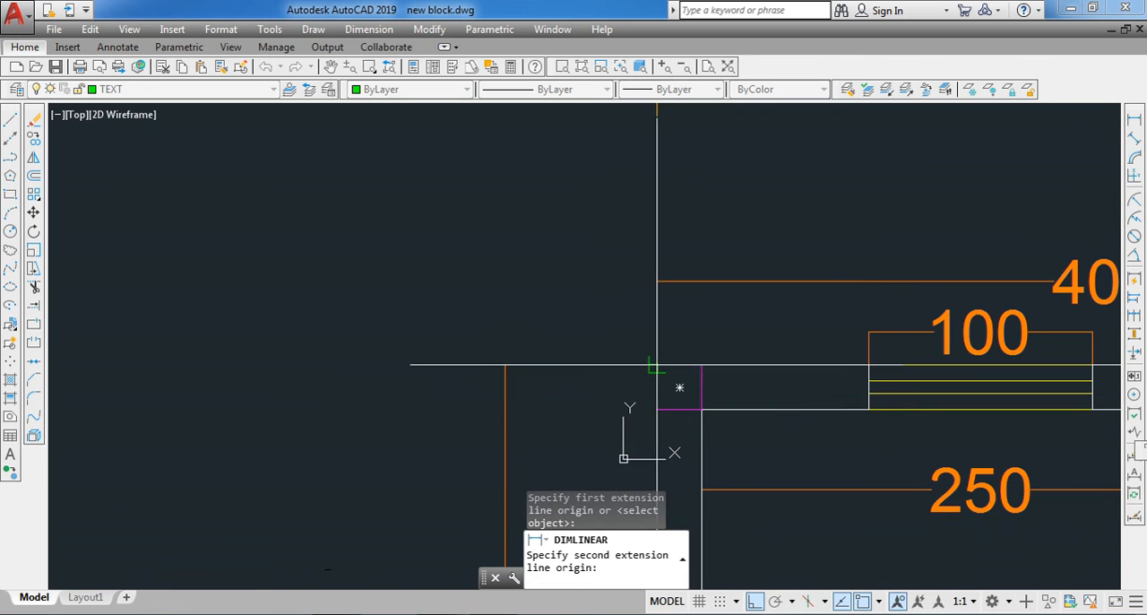
click(655, 362)
scroll(516, 376, down, 6)
click(530, 418)
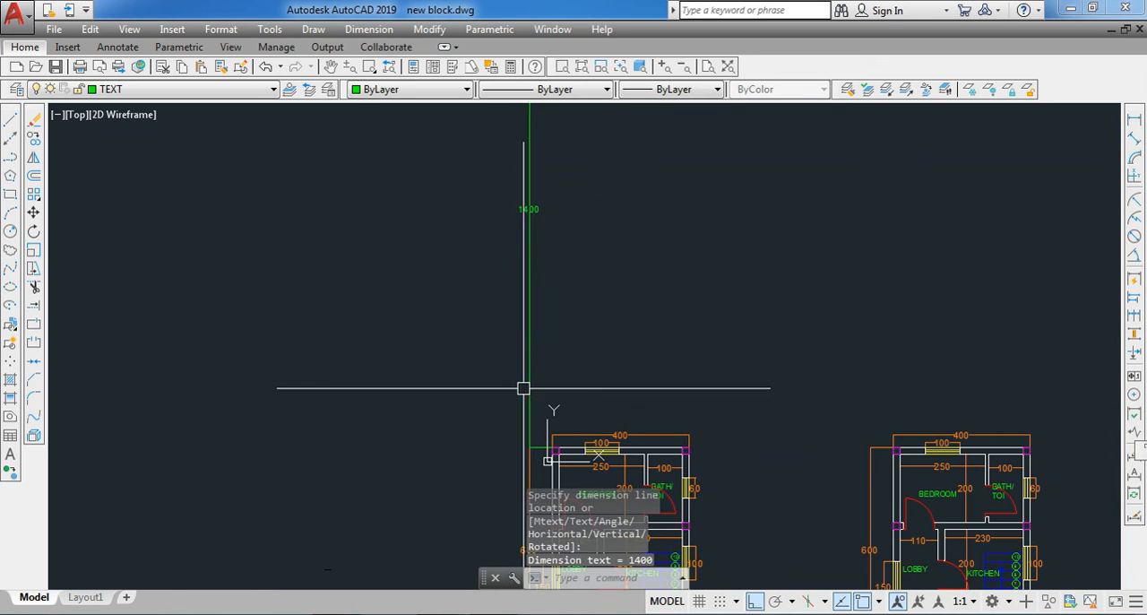
- Stretch the lower extension origin of the vertical dimension to the original plan's lower-left corner, then clear the selection
scroll(532, 219, up, 4)
click(518, 233)
scroll(523, 197, down, 6)
scroll(533, 346, up, 4)
scroll(533, 345, up, 2)
click(535, 315)
scroll(531, 300, down, 3)
scroll(533, 458, up, 3)
scroll(532, 458, down, 4)
scroll(535, 406, up, 4)
key(Escape)
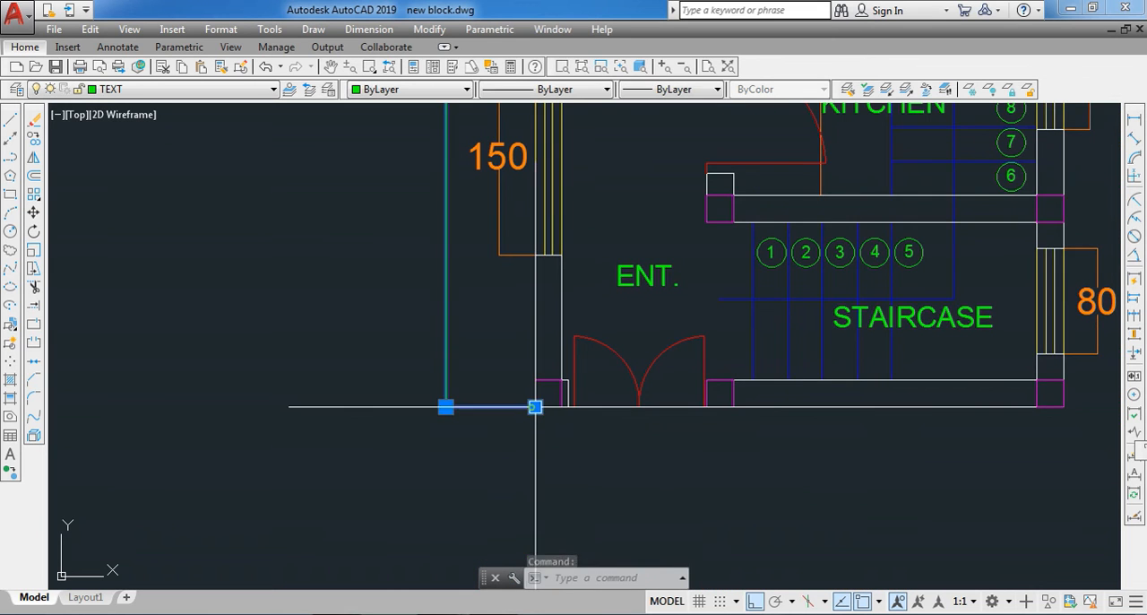
- Add a horizontal linear dimension below the bottom row, between the lower-left corners of the two neighbouring plans
scroll(502, 462, down, 4)
scroll(500, 418, down, 2)
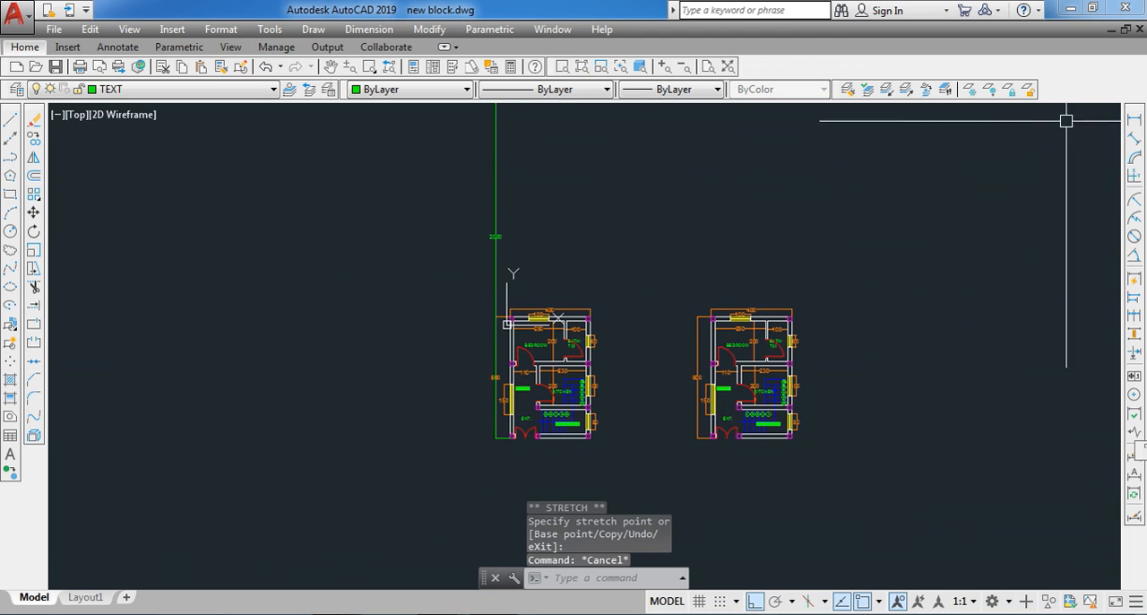
click(1133, 122)
scroll(536, 399, up, 5)
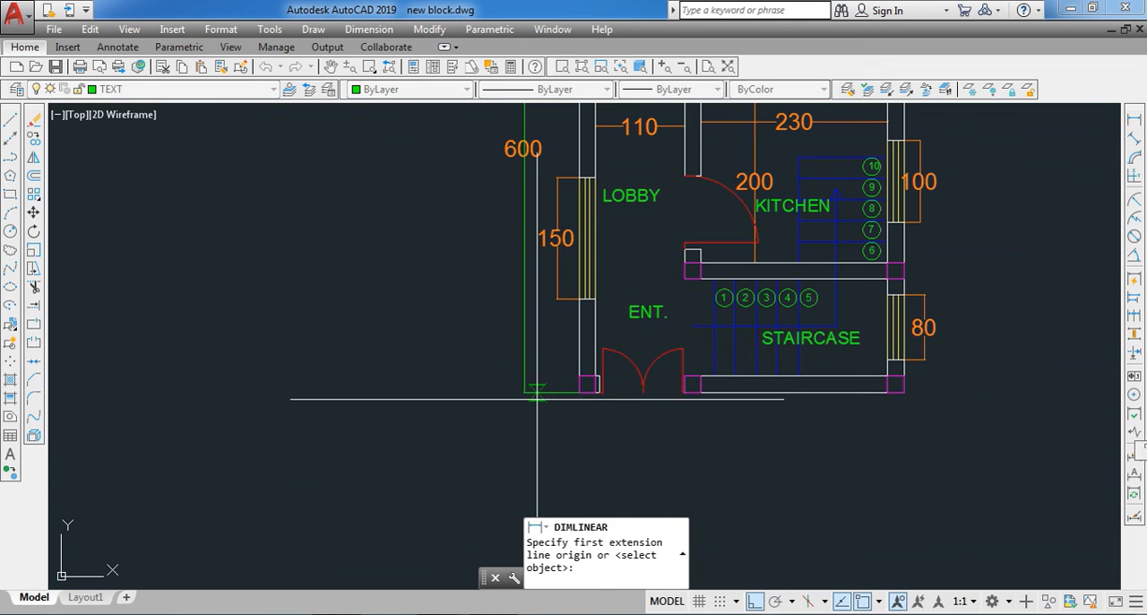
scroll(520, 394, up, 7)
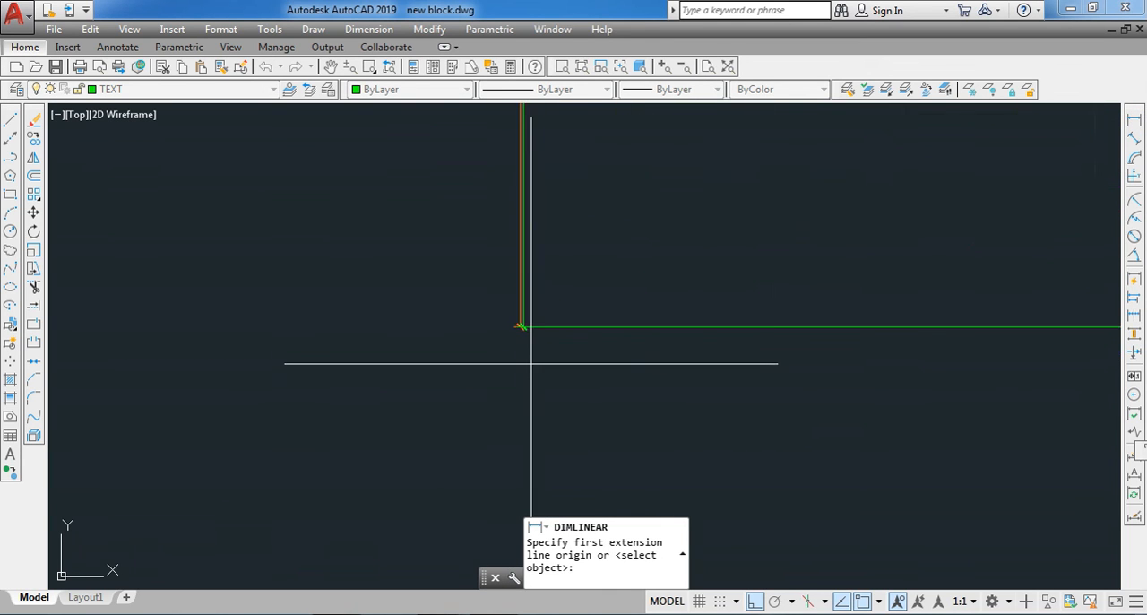
scroll(387, 298, down, 7)
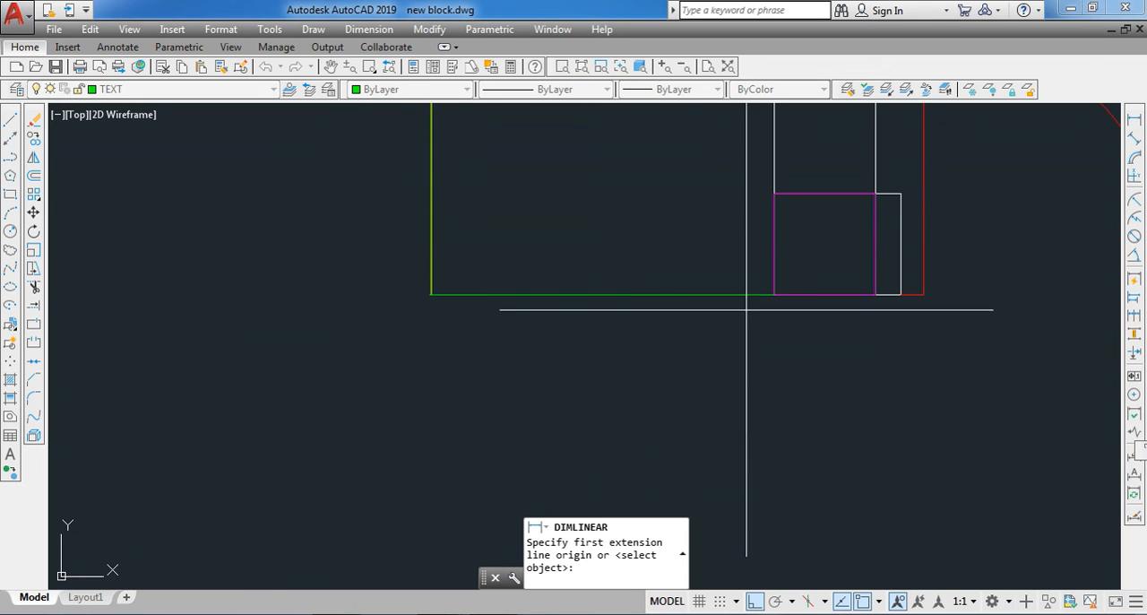
click(775, 295)
scroll(771, 296, down, 5)
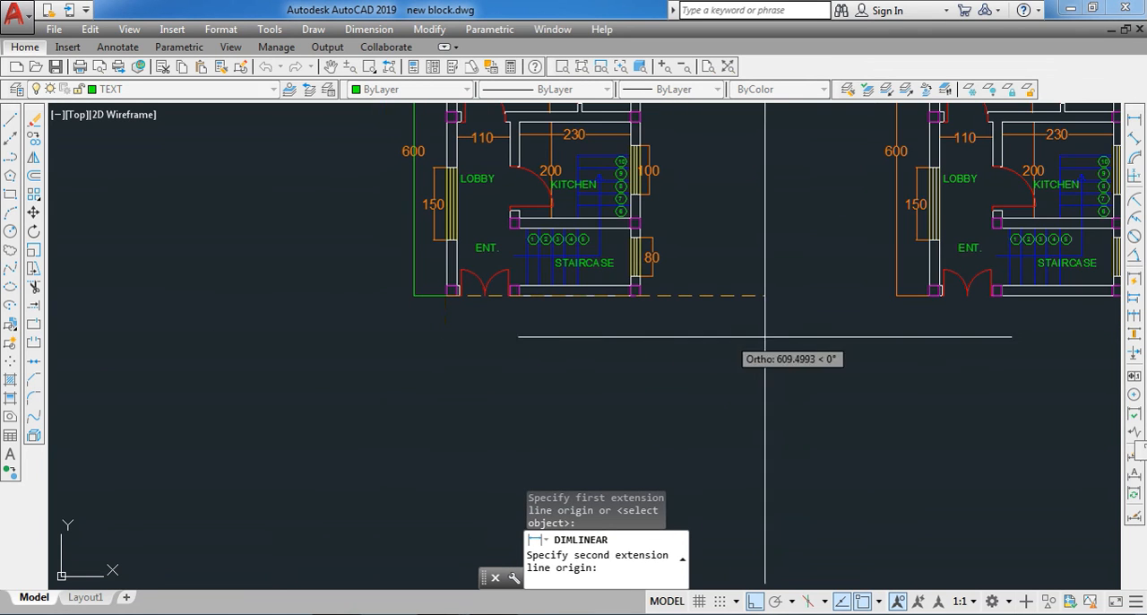
scroll(763, 325, down, 3)
scroll(738, 290, up, 9)
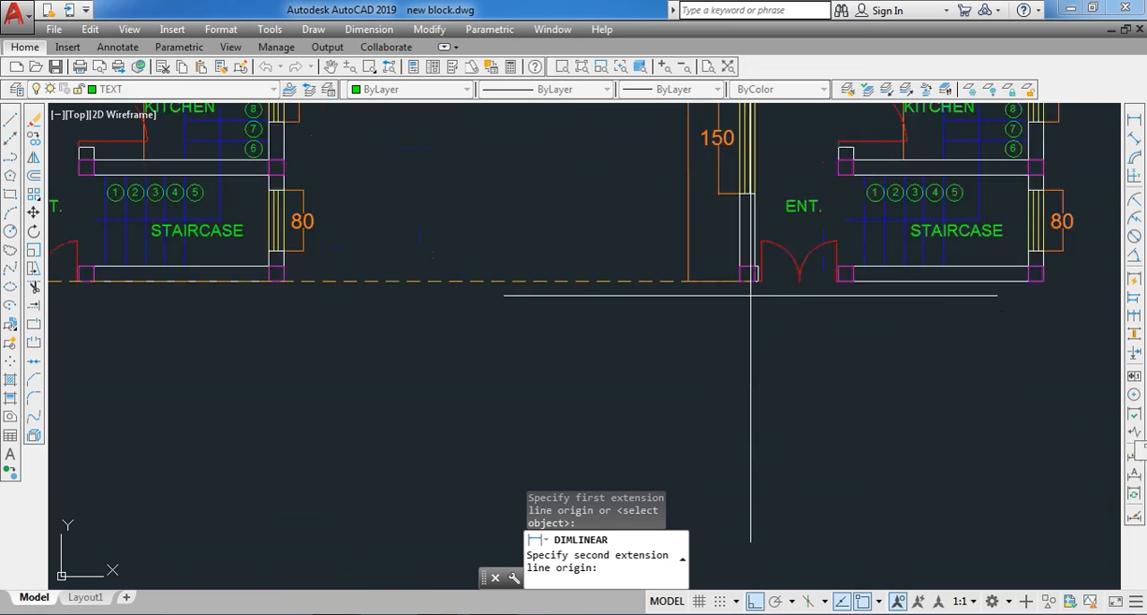
click(723, 266)
scroll(720, 302, down, 7)
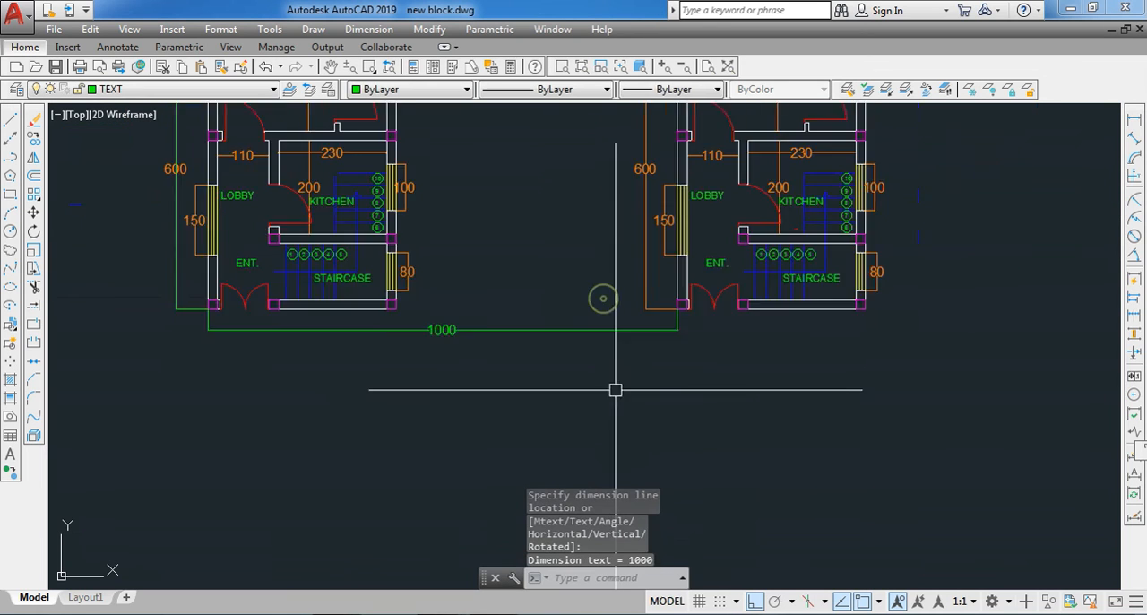
- Erase both spacing dimensions and all arrayed copies, keeping only the original floor plan
scroll(631, 317, up, 2)
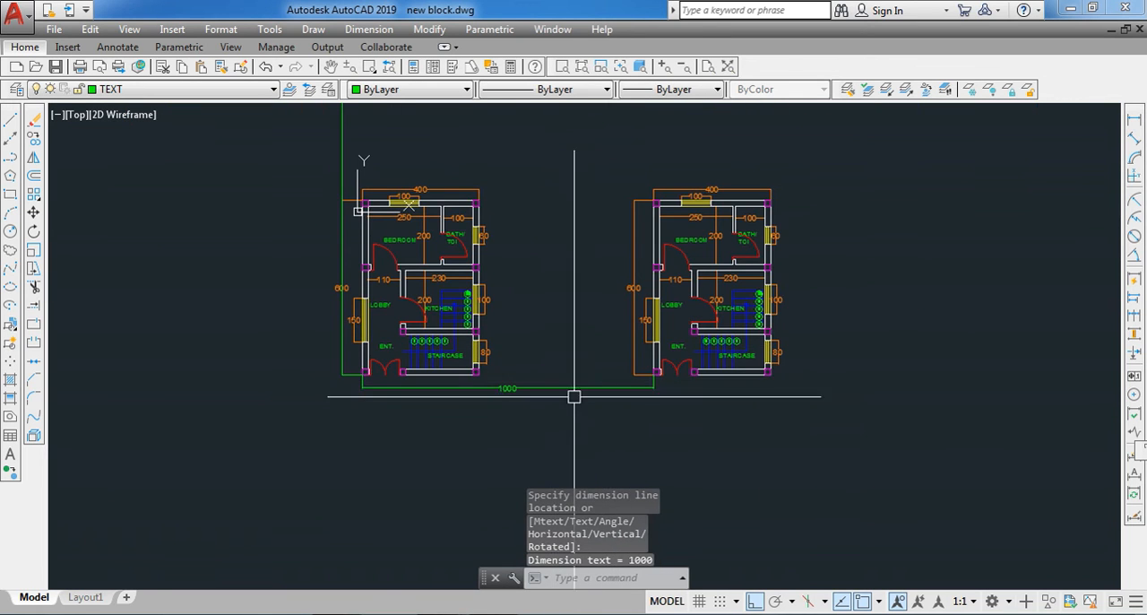
scroll(580, 421, down, 5)
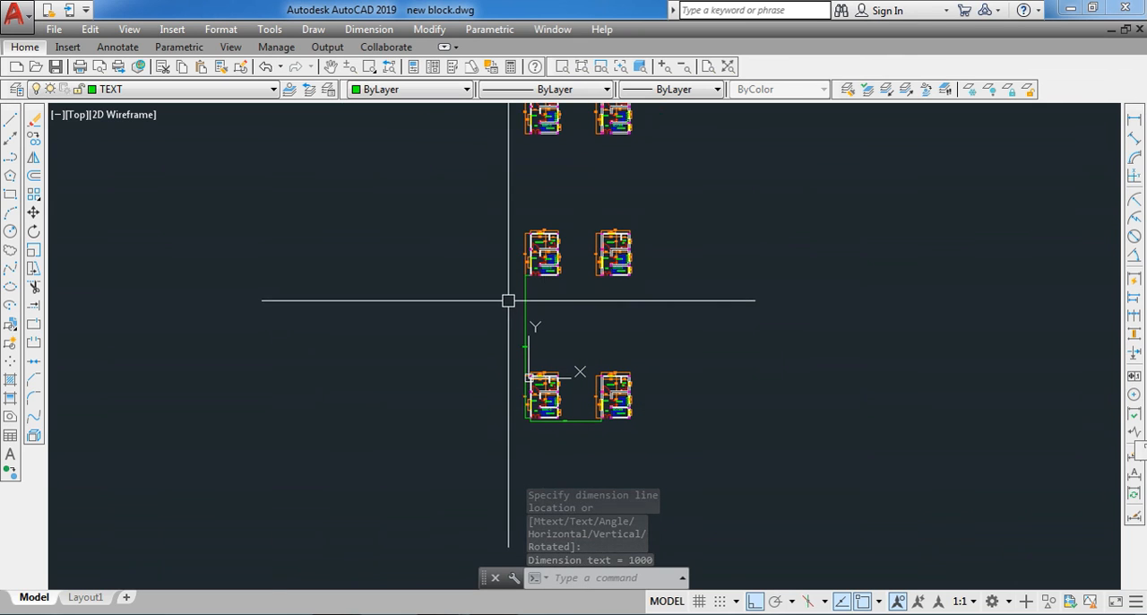
click(526, 299)
click(574, 421)
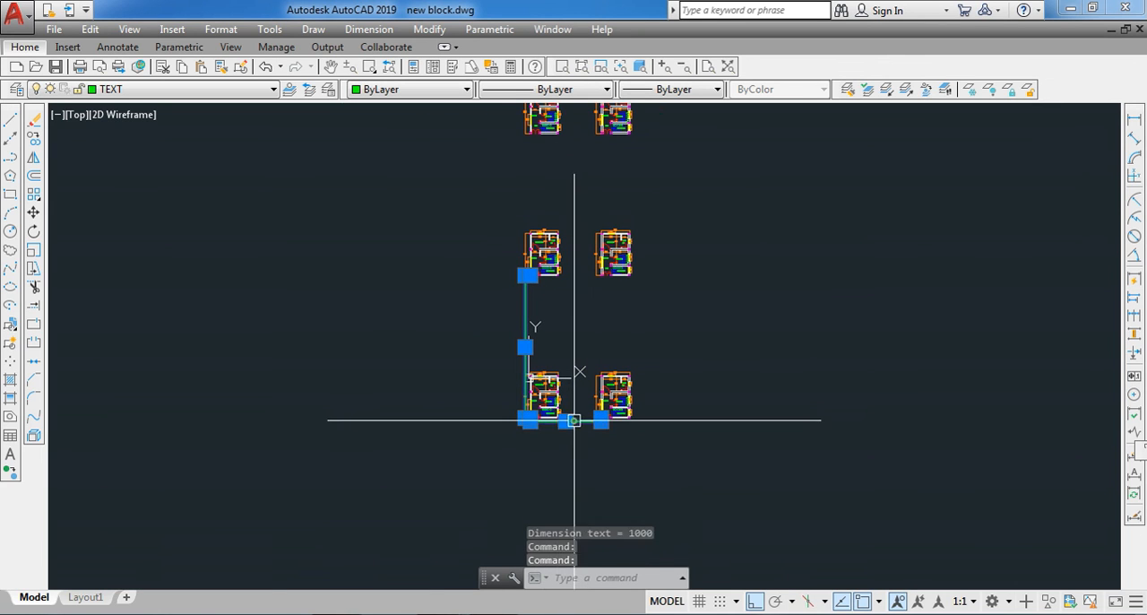
click(585, 436)
scroll(584, 436, down, 2)
click(666, 113)
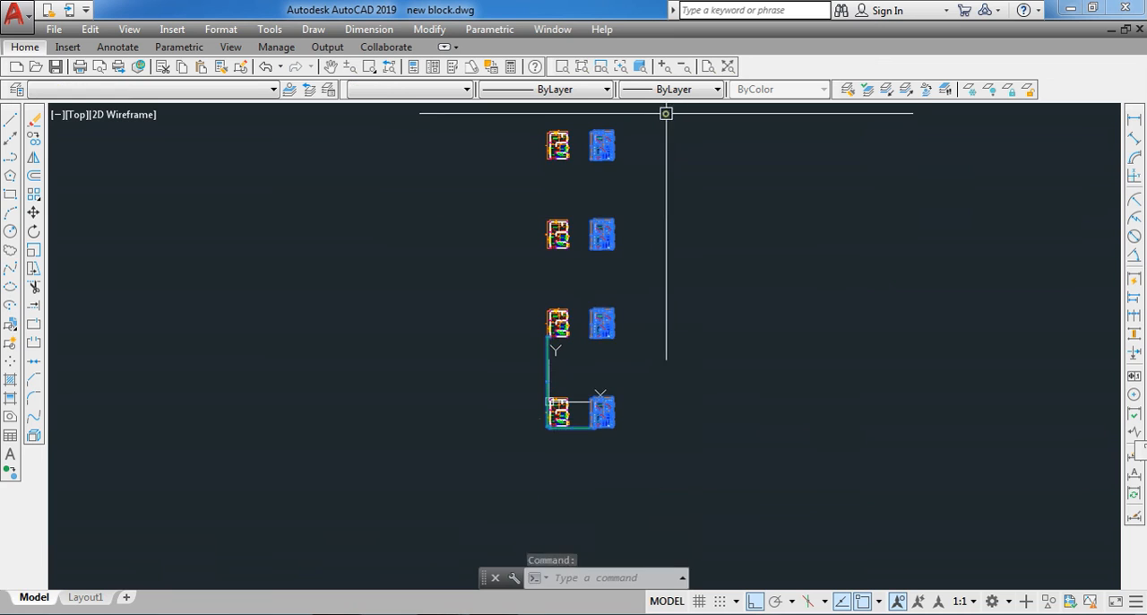
scroll(554, 321, up, 4)
click(502, 389)
scroll(543, 440, down, 2)
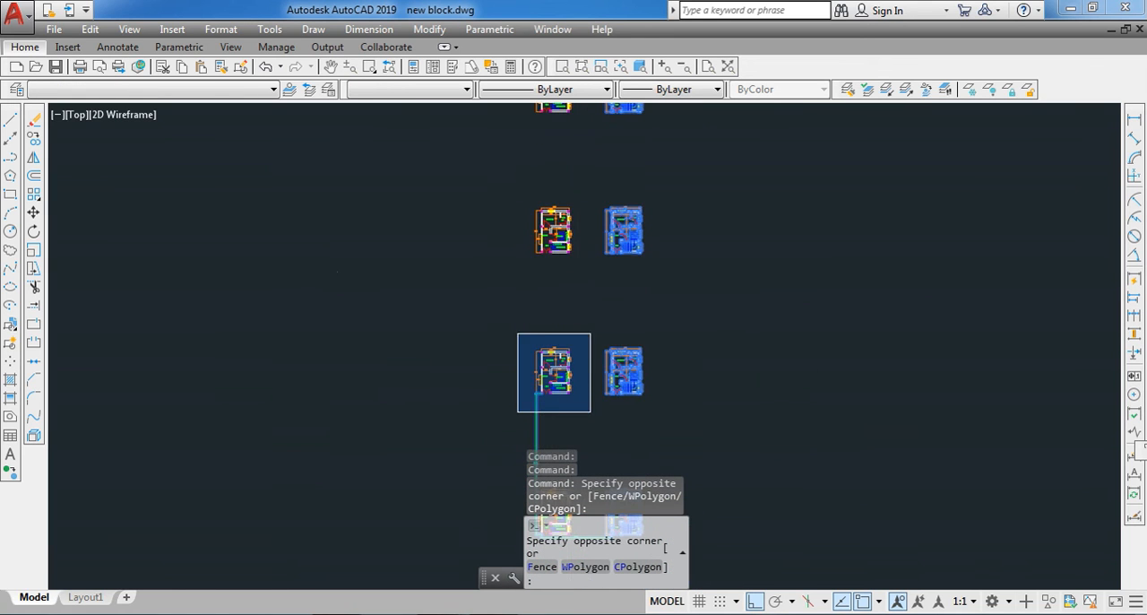
scroll(591, 333, down, 4)
click(585, 139)
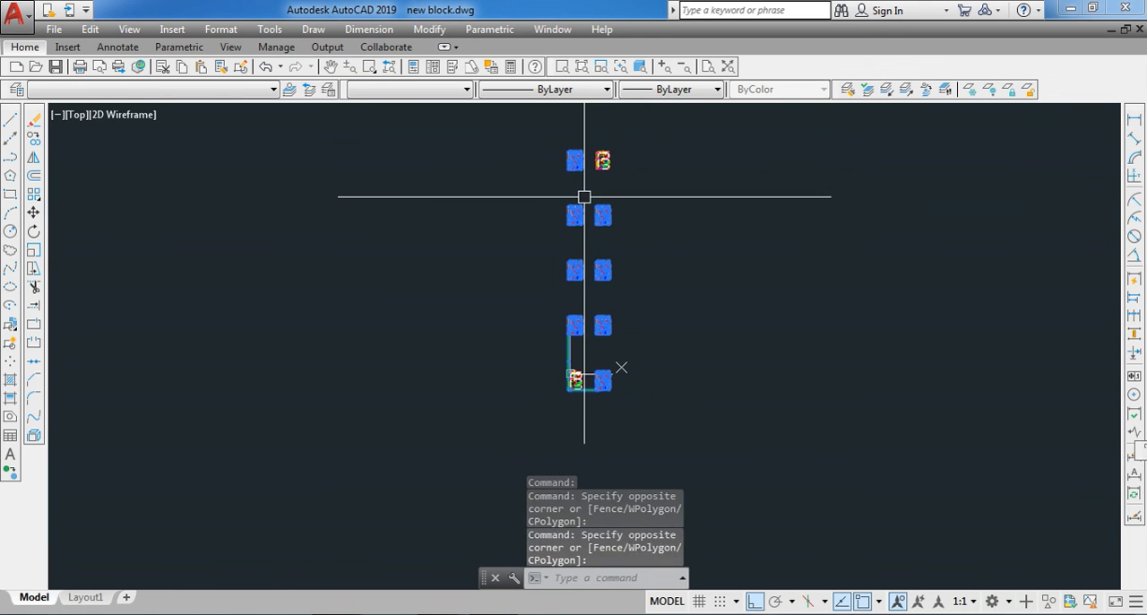
text(E)
key(Return)
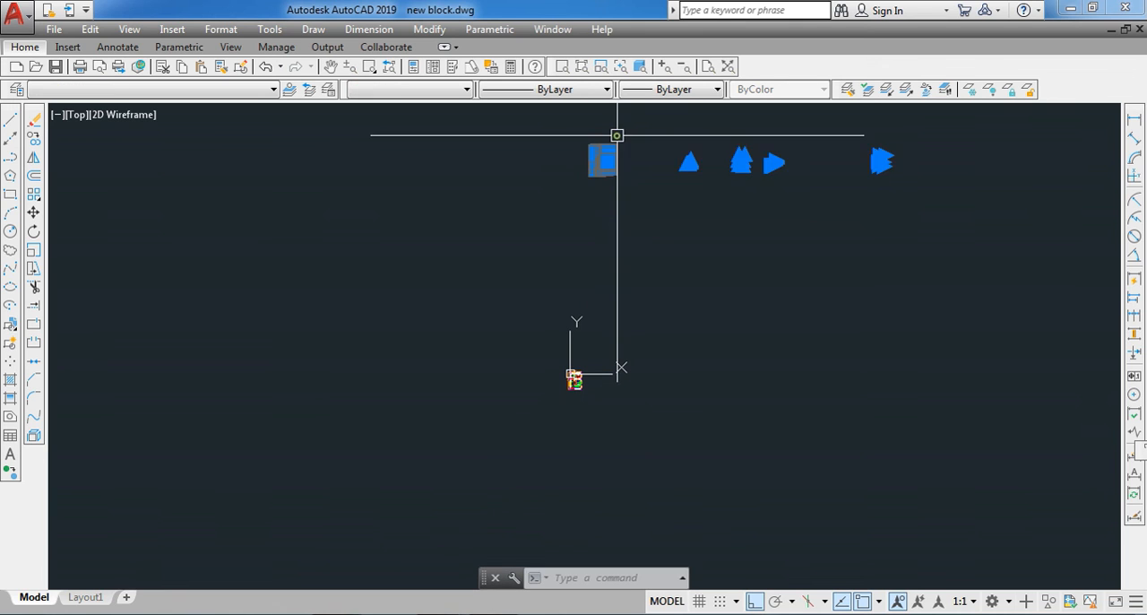
- Draw a long, thin horizontal rectangle in the empty space to the right of the floor plan
scroll(566, 368, up, 10)
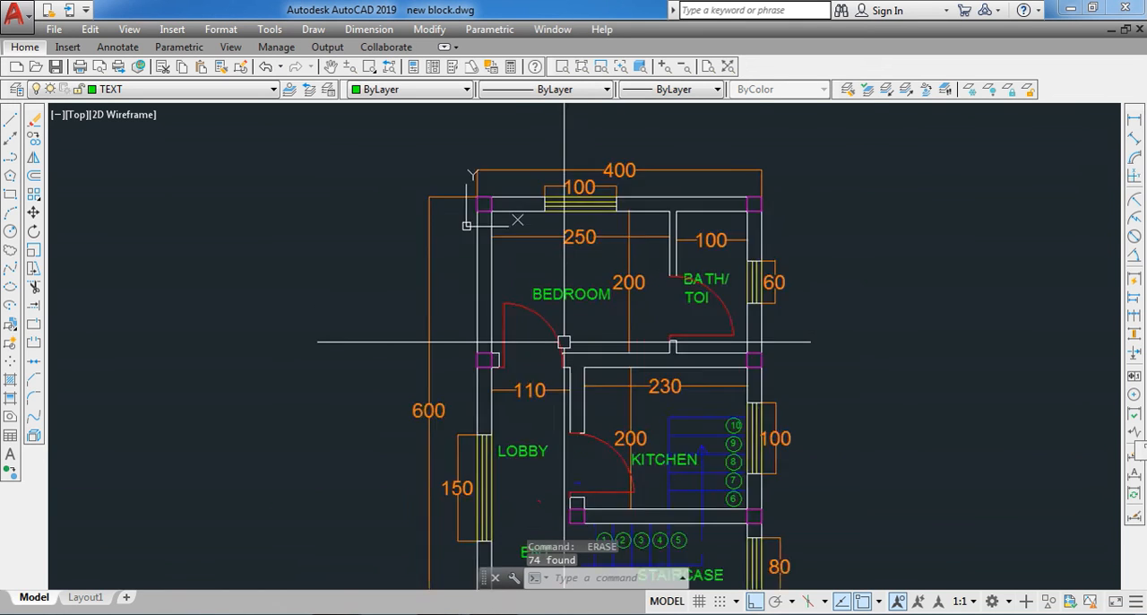
scroll(450, 290, down, 2)
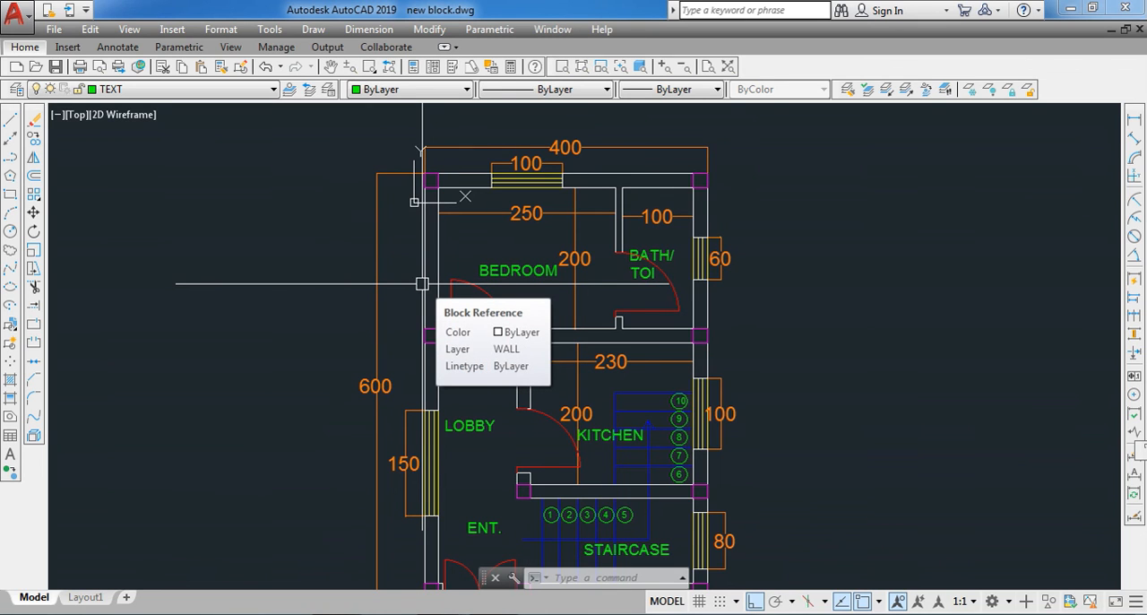
click(10, 194)
scroll(51, 218, down, 2)
scroll(50, 224, down, 1)
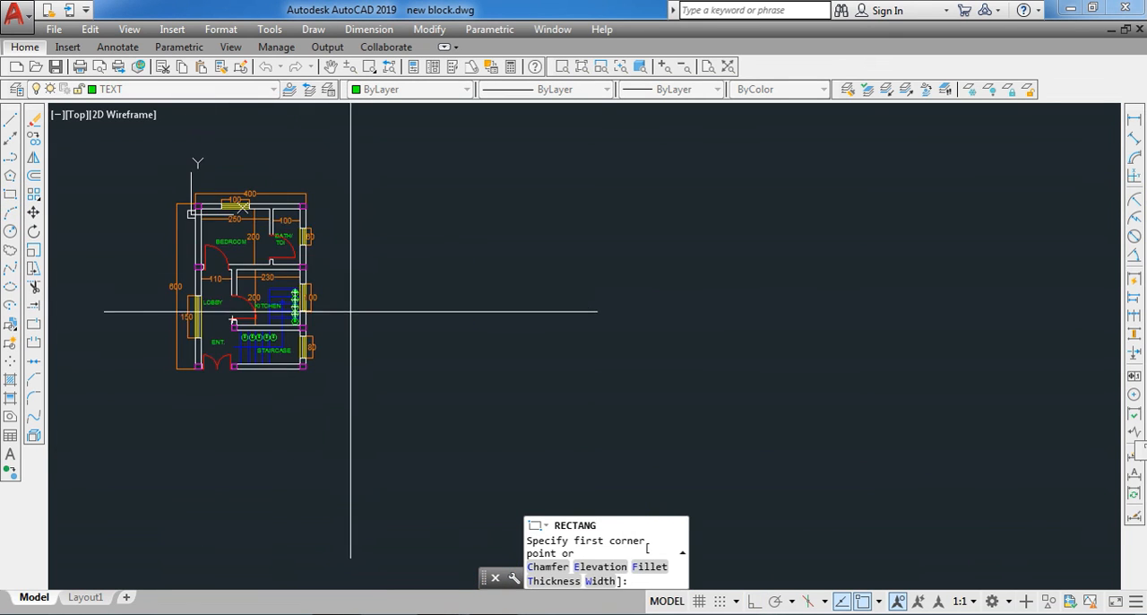
scroll(340, 313, up, 2)
click(374, 272)
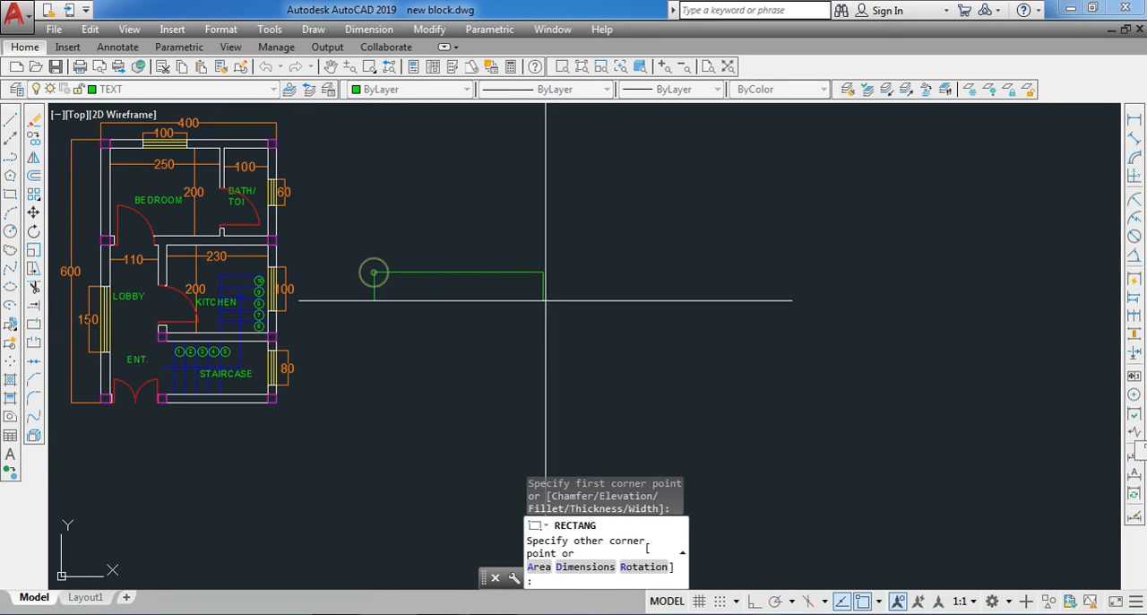
click(741, 282)
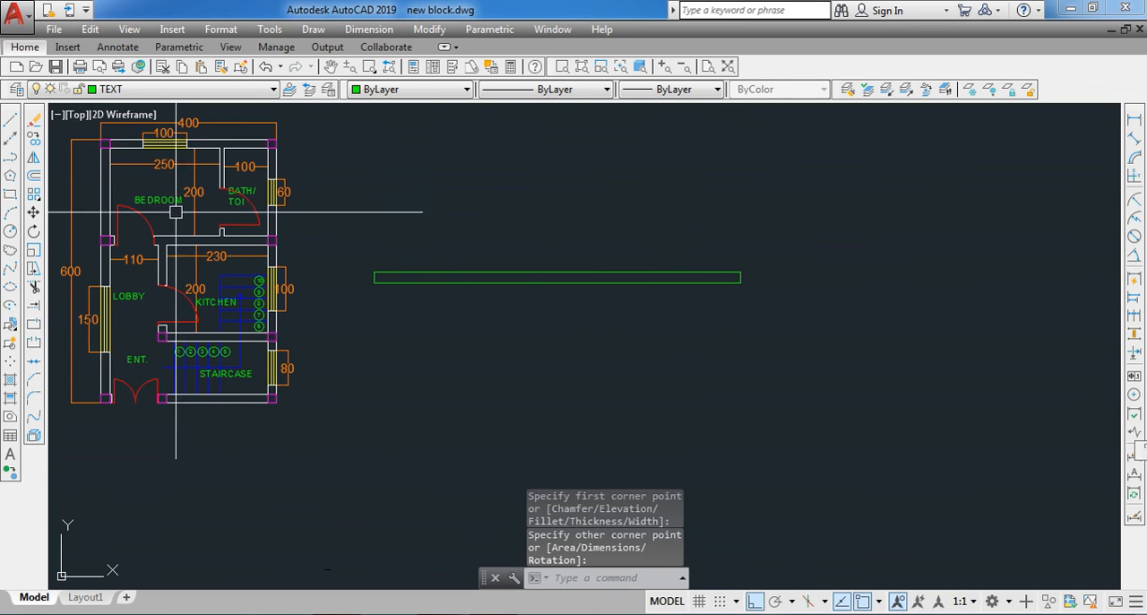
- Draw an upright rectangle standing on the upper edge of the long rectangle, near its left end
click(9, 199)
scroll(423, 281, up, 4)
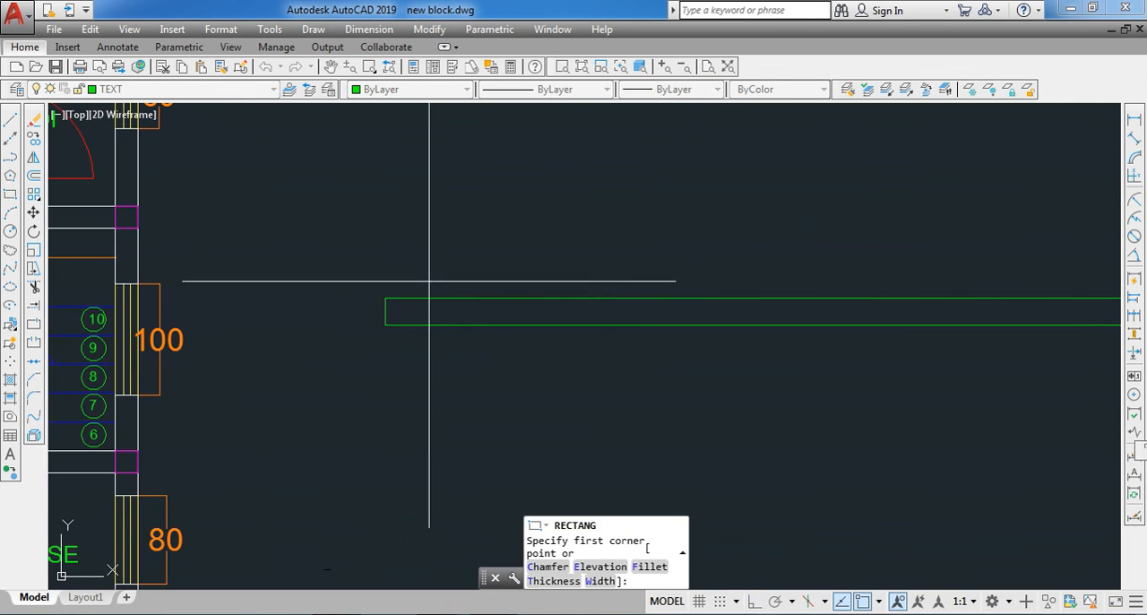
click(458, 300)
scroll(484, 238, down, 2)
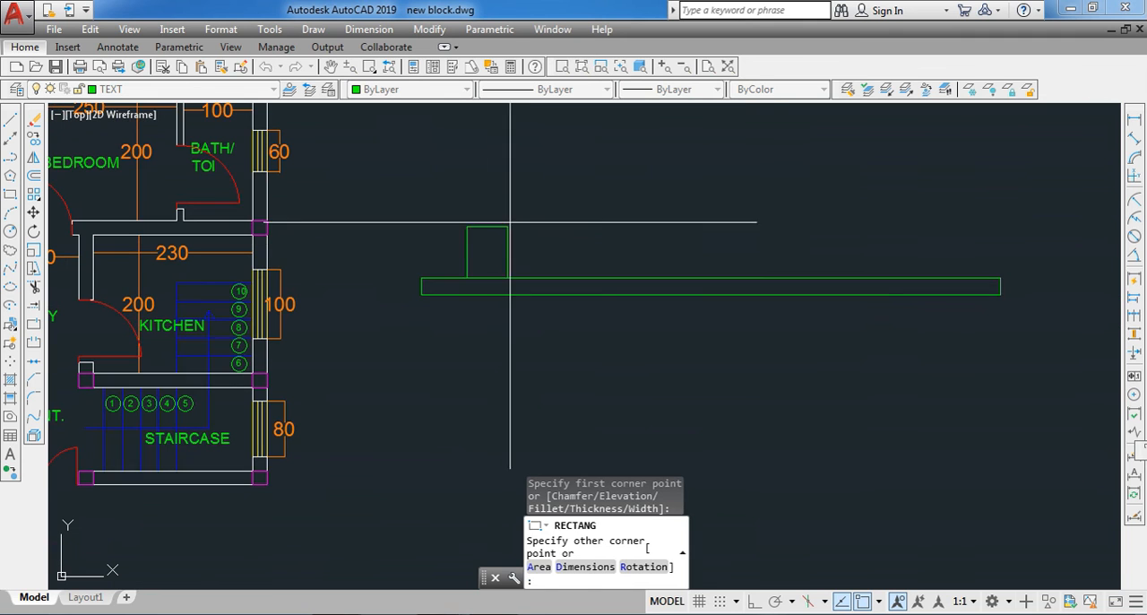
click(530, 156)
scroll(573, 201, up, 2)
- Draw a wide window-like rectangle above the long rectangle, with its upper edge level with the upright rectangle's top
key(Return)
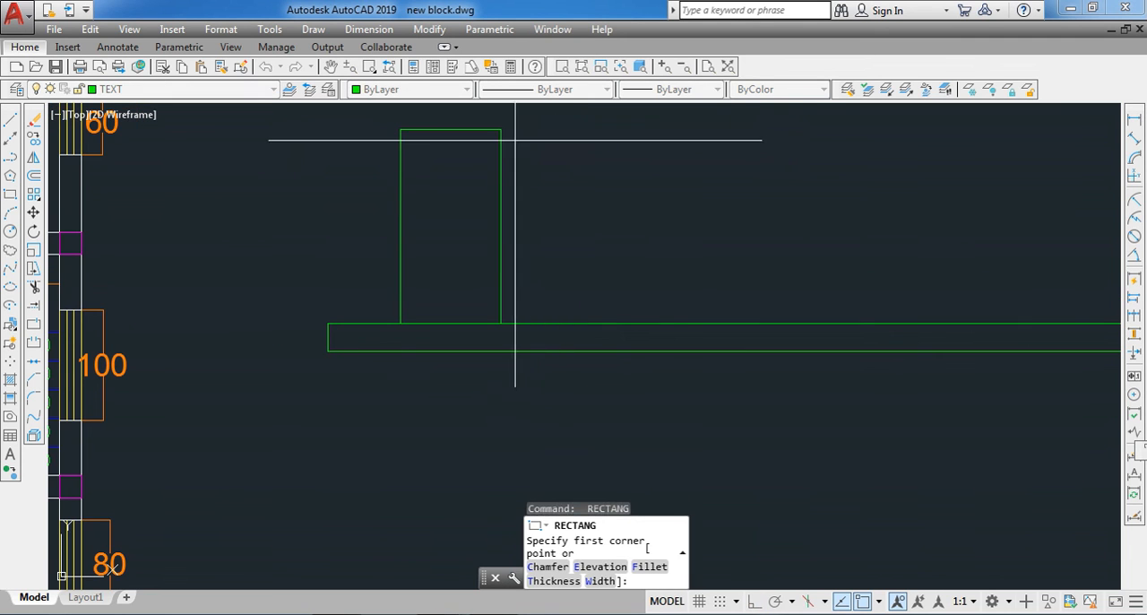
click(596, 130)
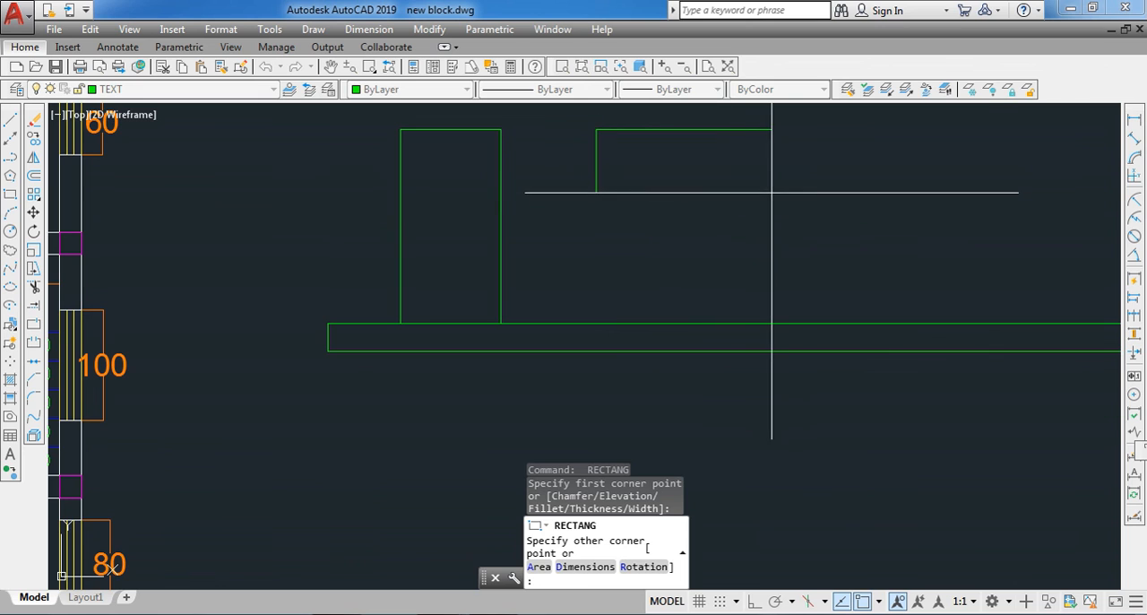
click(765, 195)
scroll(694, 205, down, 2)
scroll(621, 176, up, 2)
key(Return)
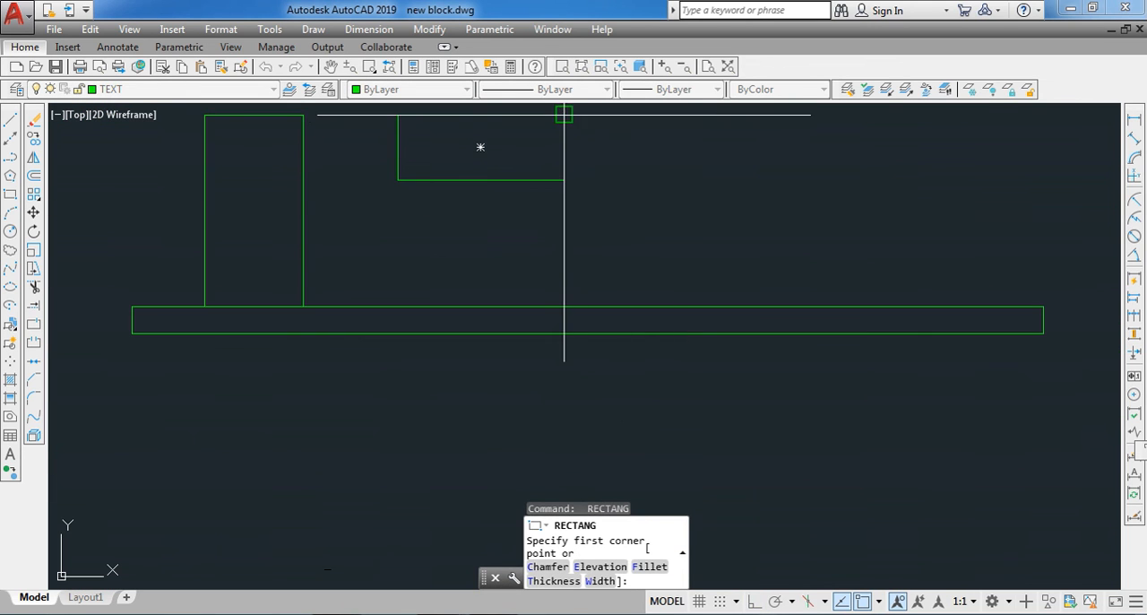
- Draw a second upright rectangle on the long rectangle's upper edge, beyond the wide window-like rectangle and level with its top
click(624, 115)
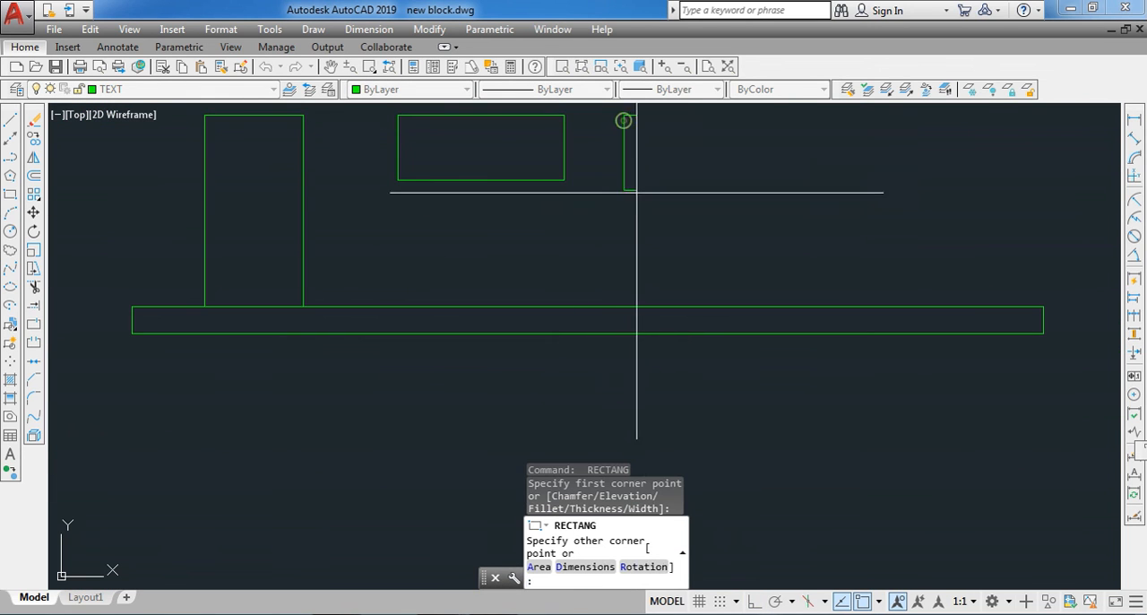
click(720, 310)
scroll(725, 274, down, 2)
scroll(717, 296, up, 2)
- Draw a small window-like rectangle beyond the second upright one, matching the wide window's upper and lower edge levels
key(Return)
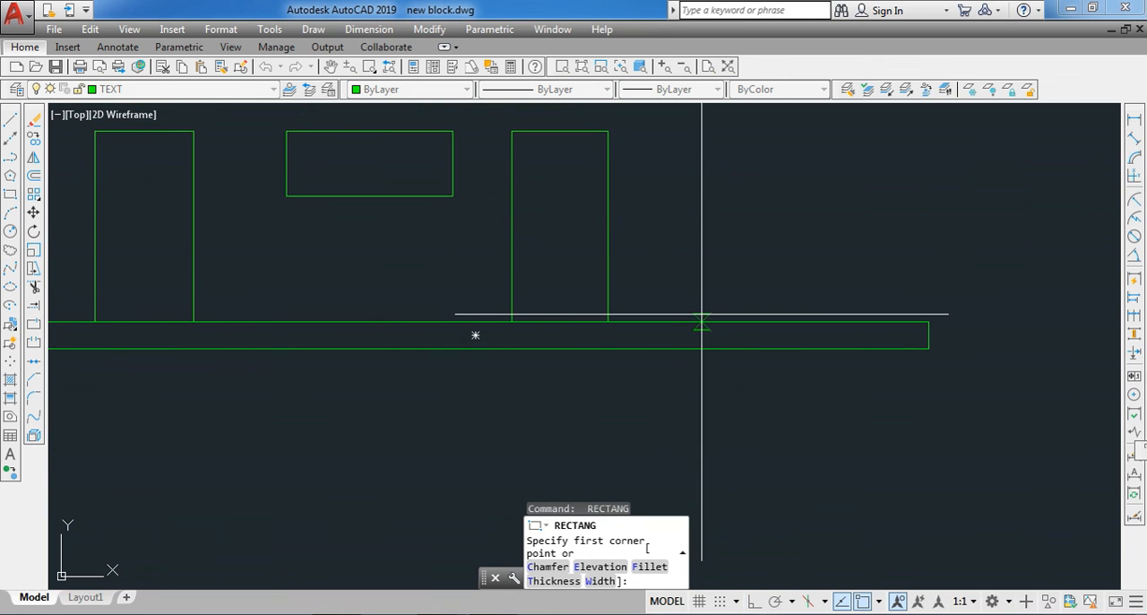
click(698, 195)
click(650, 131)
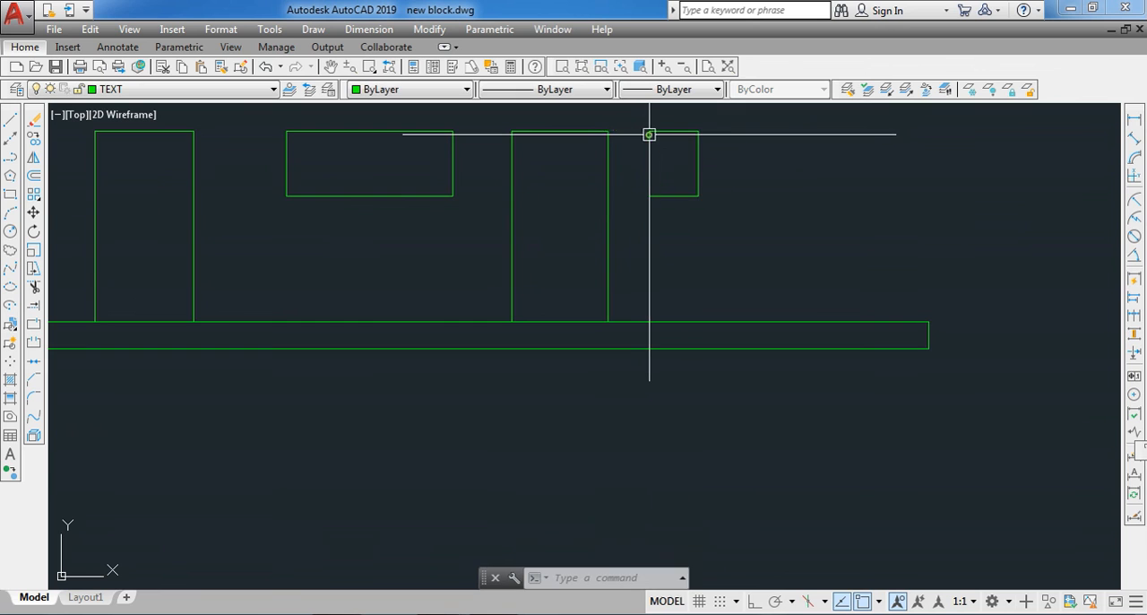
scroll(613, 224, down, 2)
scroll(667, 262, down, 2)
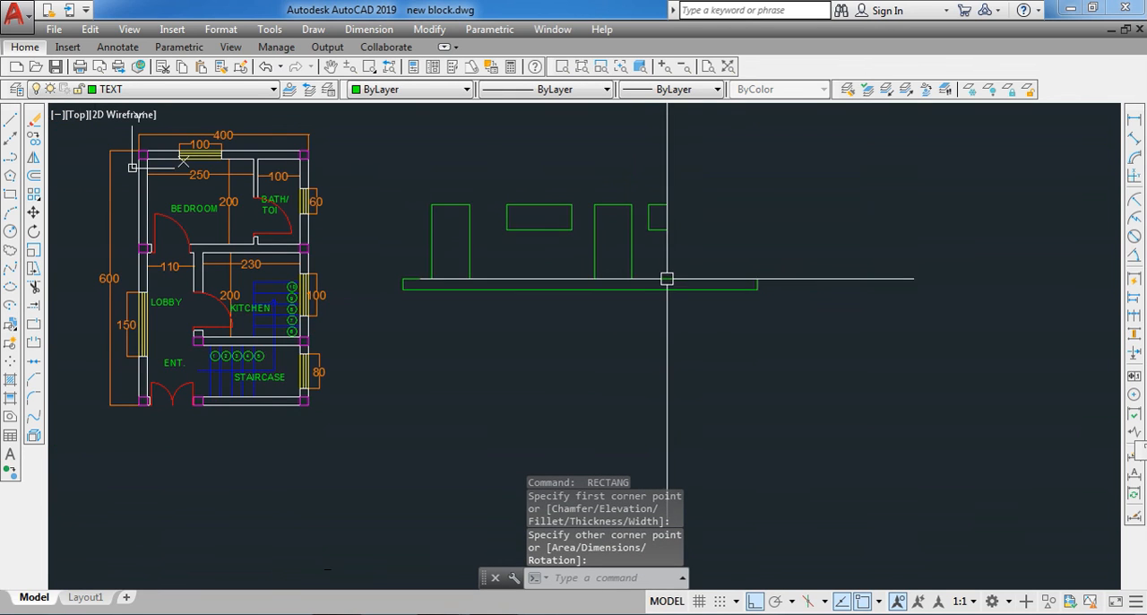
scroll(667, 279, down, 2)
key(Escape)
scroll(658, 236, up, 2)
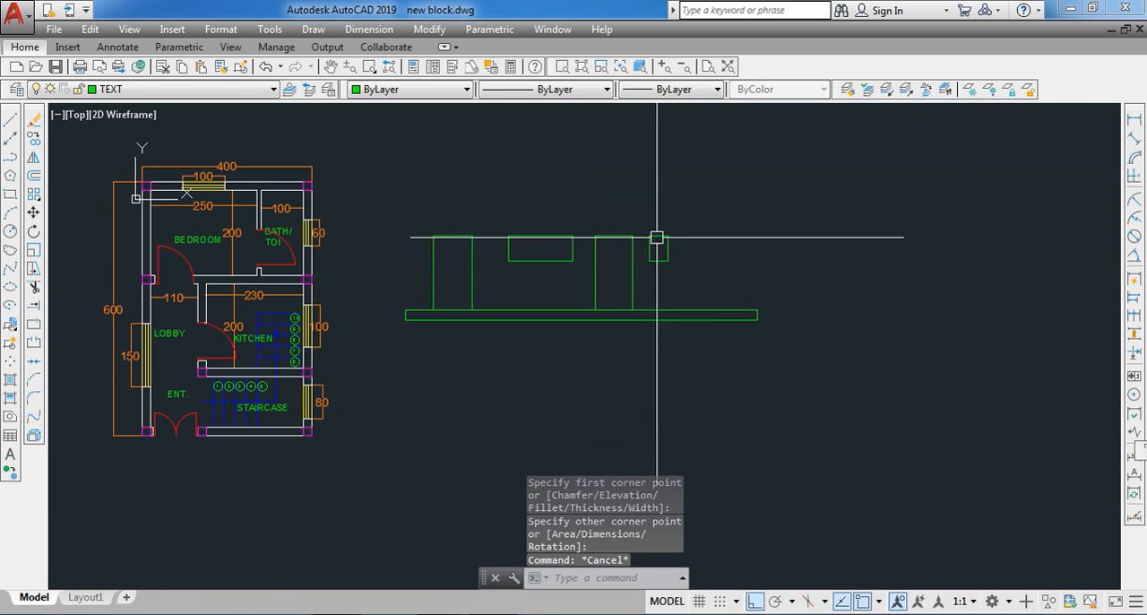
- Measure the second upright rectangle's height with a trial linear dimension
click(1125, 121)
scroll(655, 268, up, 2)
click(604, 200)
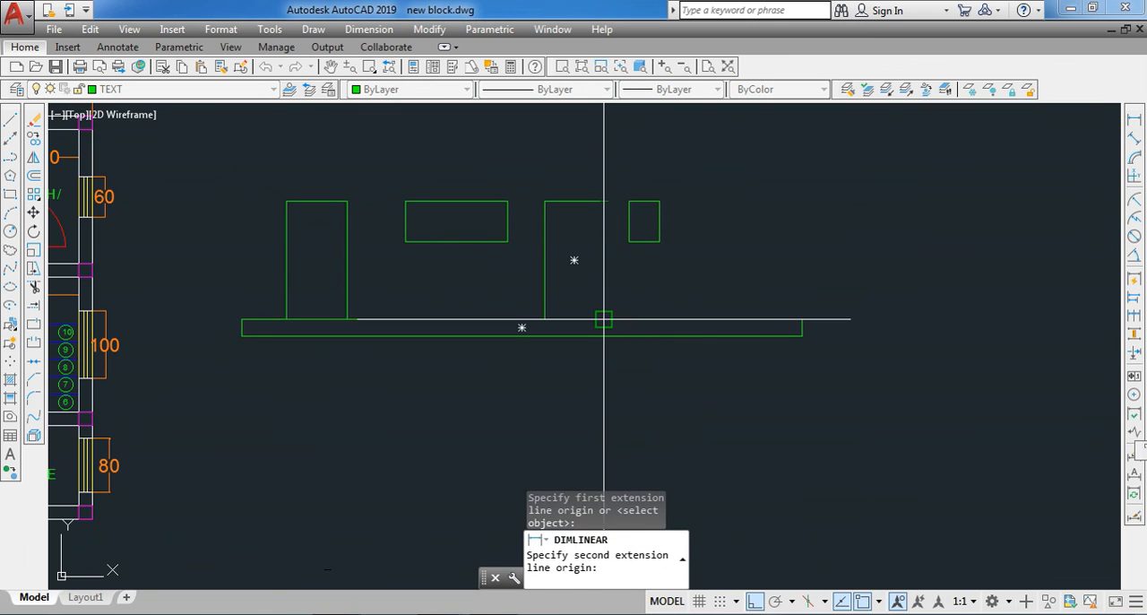
click(606, 308)
scroll(607, 299, up, 2)
scroll(612, 292, down, 2)
key(Escape)
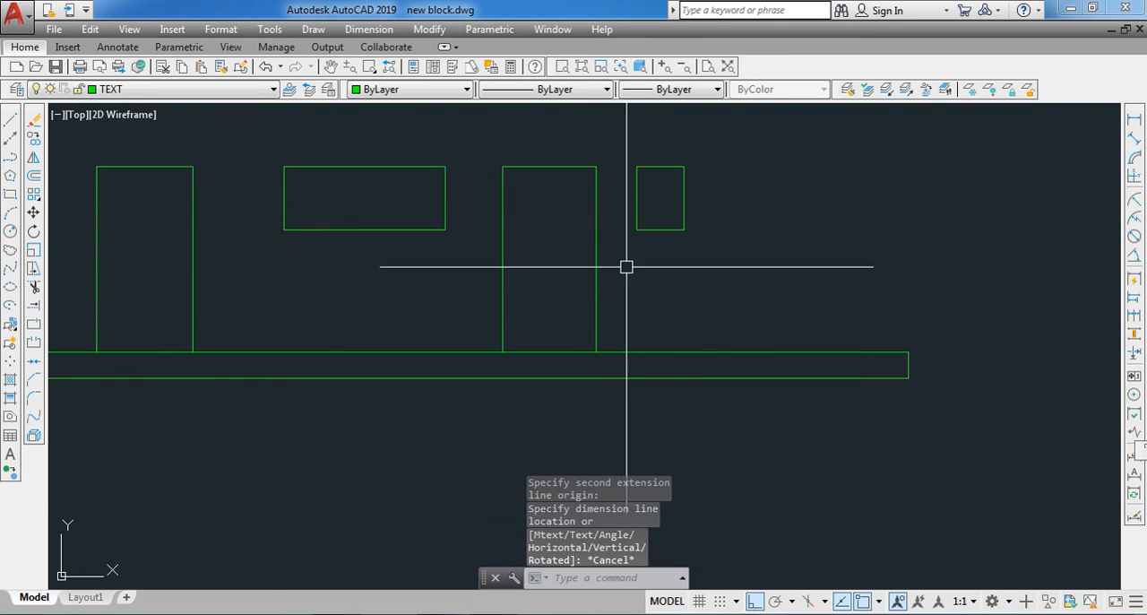
- Measure the overall height from the second upright rectangle's top to the long rectangle's lower edge
key(Return)
click(596, 167)
click(596, 378)
key(Escape)
- Array all five rectangles with ARRAYCLASSIC as a rectangular array of 5 rows and 1 column with a row offset of 200
scroll(587, 309, down, 2)
click(809, 192)
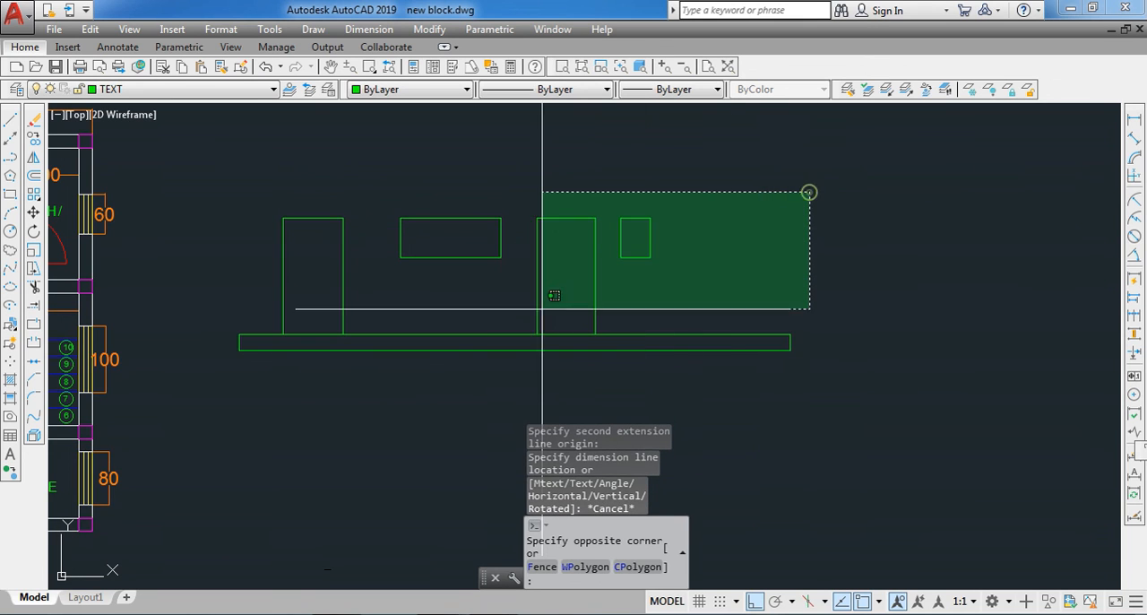
click(237, 363)
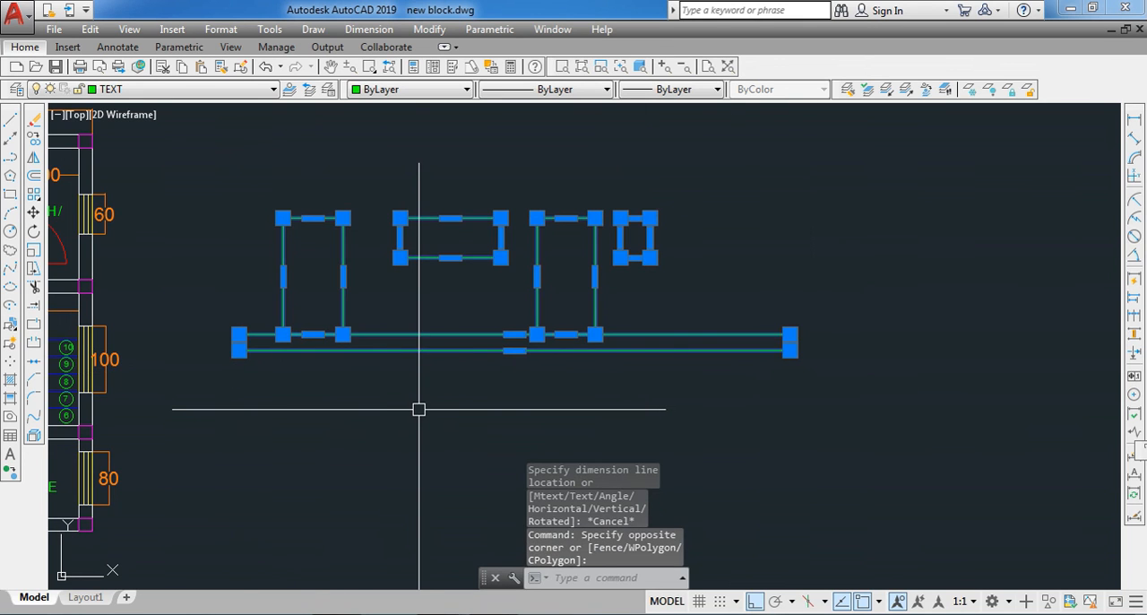
text(ARRAYPOLAR)
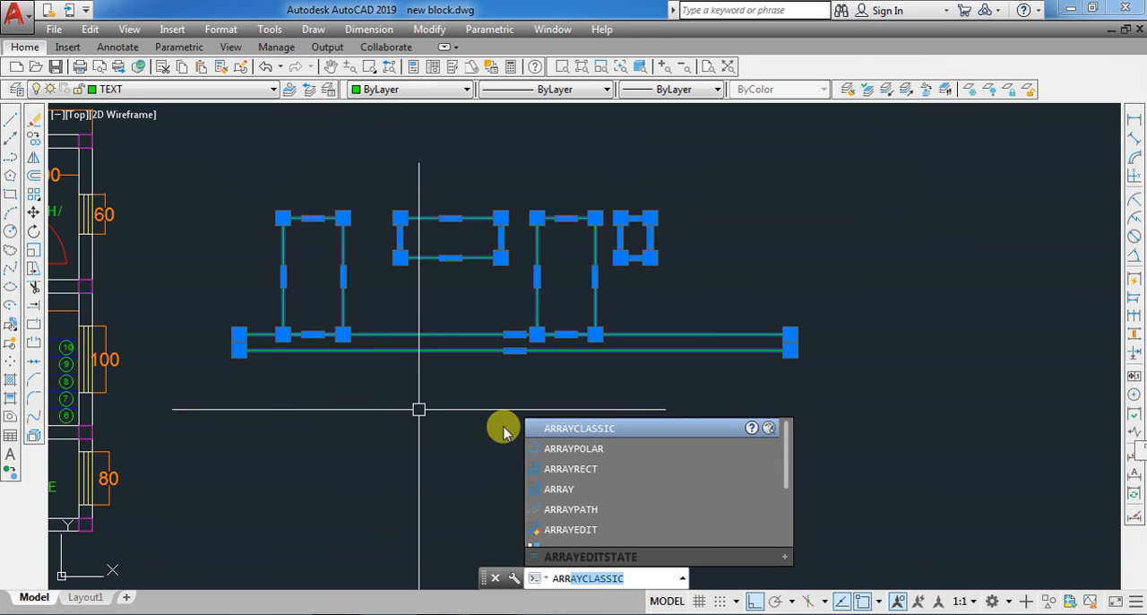
click(581, 430)
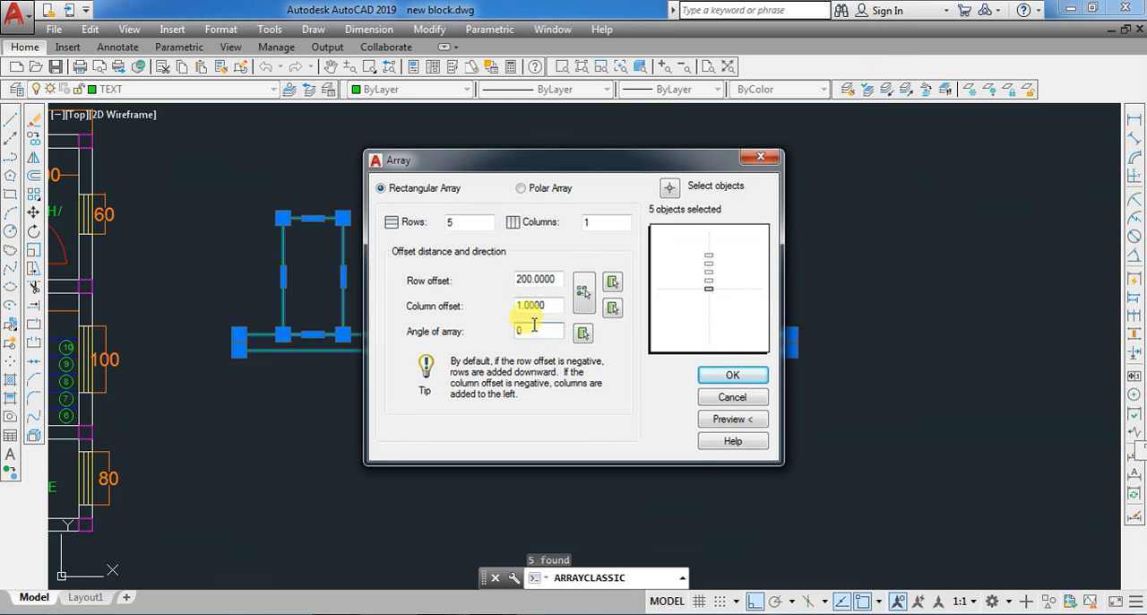
click(707, 375)
scroll(550, 389, down, 4)
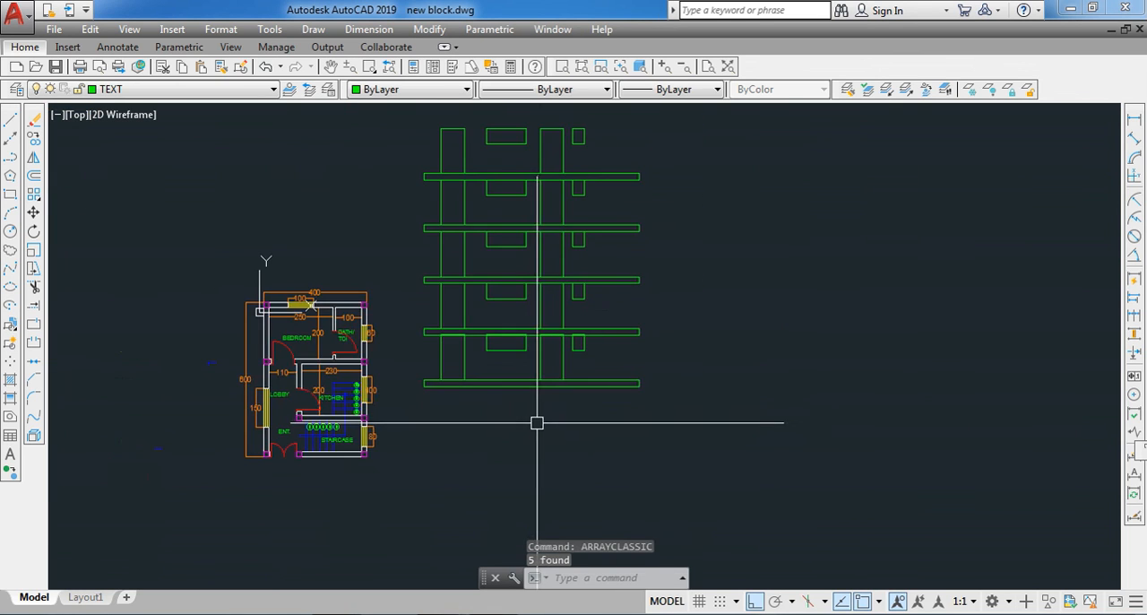
- Examine the stacked copies of the rectangles and how each row meets the one above it
scroll(519, 346, up, 3)
scroll(530, 404, down, 1)
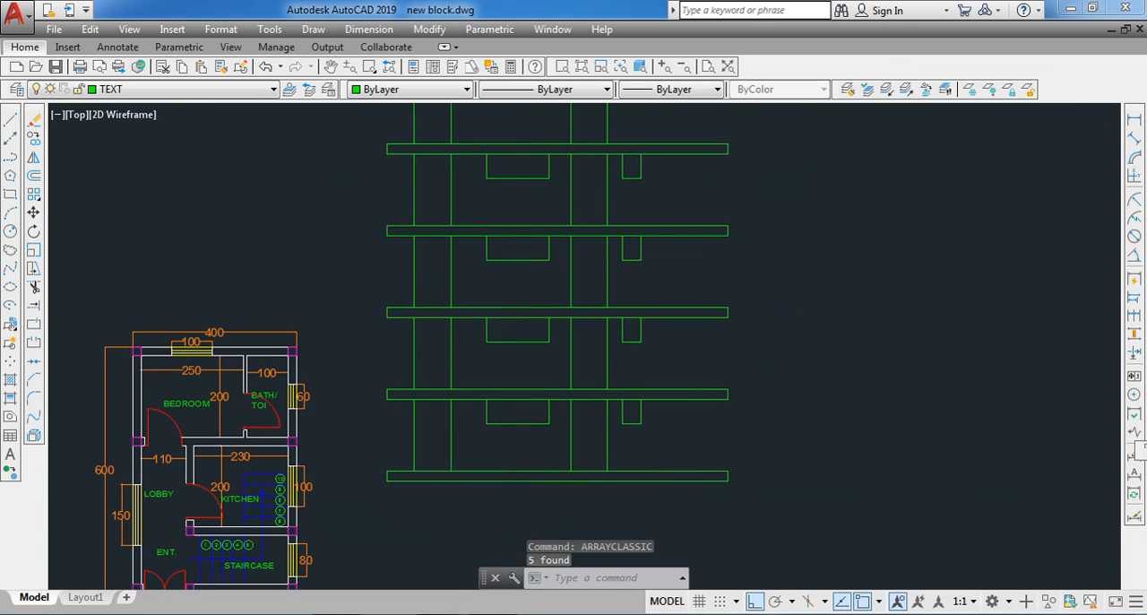
scroll(518, 342, up, 3)
scroll(518, 341, down, 3)
scroll(525, 382, up, 3)
scroll(528, 344, down, 3)
scroll(532, 318, up, 4)
scroll(528, 190, down, 4)
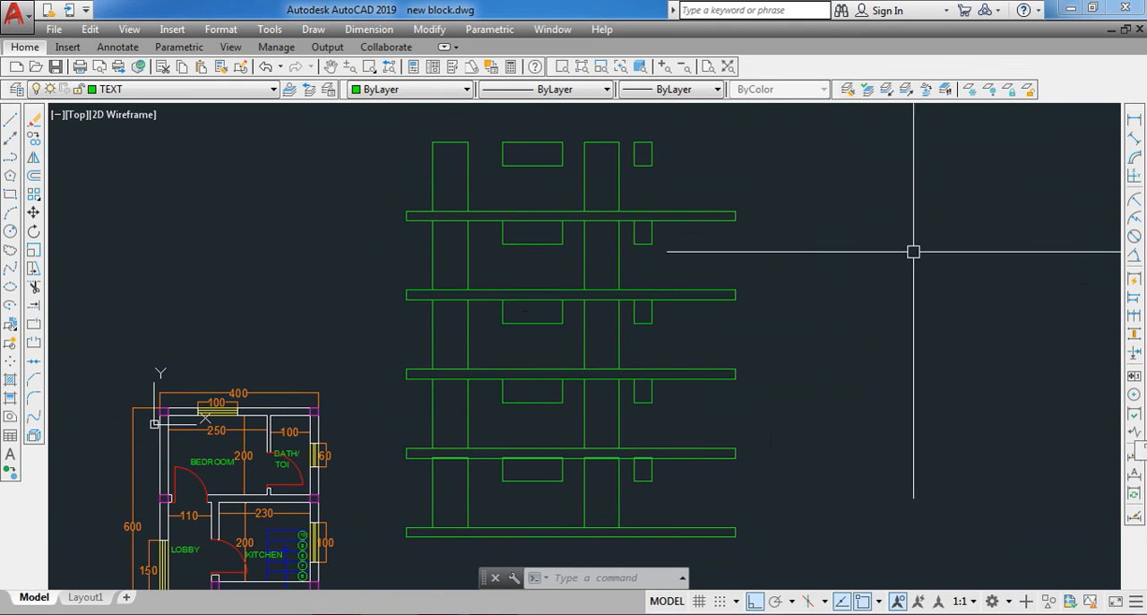
- Add a vertical linear dimension between the upper edges of the two lowest long rectangles, at their left ends
click(1133, 121)
scroll(407, 529, up, 2)
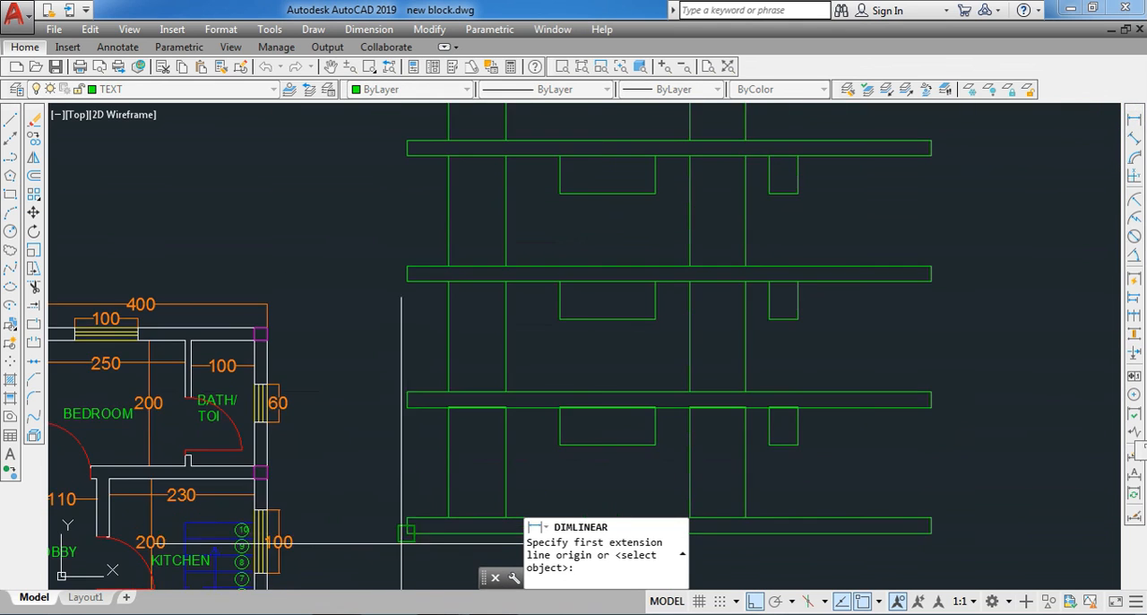
click(406, 518)
click(407, 392)
click(380, 453)
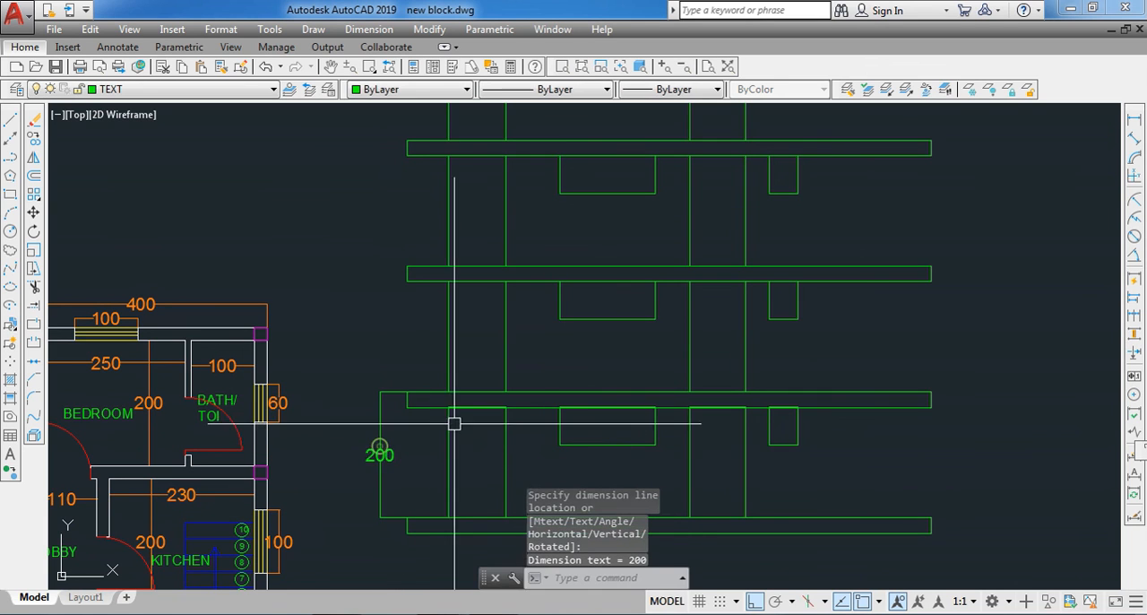
- Continue the vertical dimension chain upward through the upper edges of the remaining long rectangles
click(1128, 314)
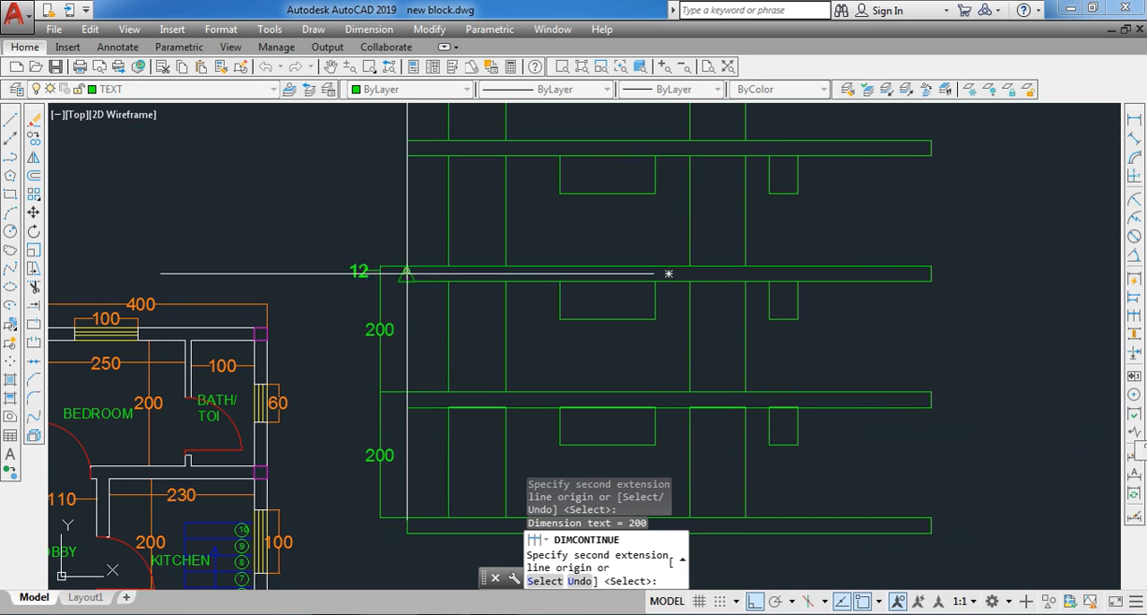
click(406, 139)
scroll(407, 142, down, 2)
scroll(417, 145, up, 4)
scroll(417, 148, down, 4)
key(Escape)
- Erase the whole arrayed figure and its spacing dimensions, keeping only the floor plan
scroll(415, 299, up, 2)
scroll(438, 212, down, 2)
scroll(511, 238, down, 2)
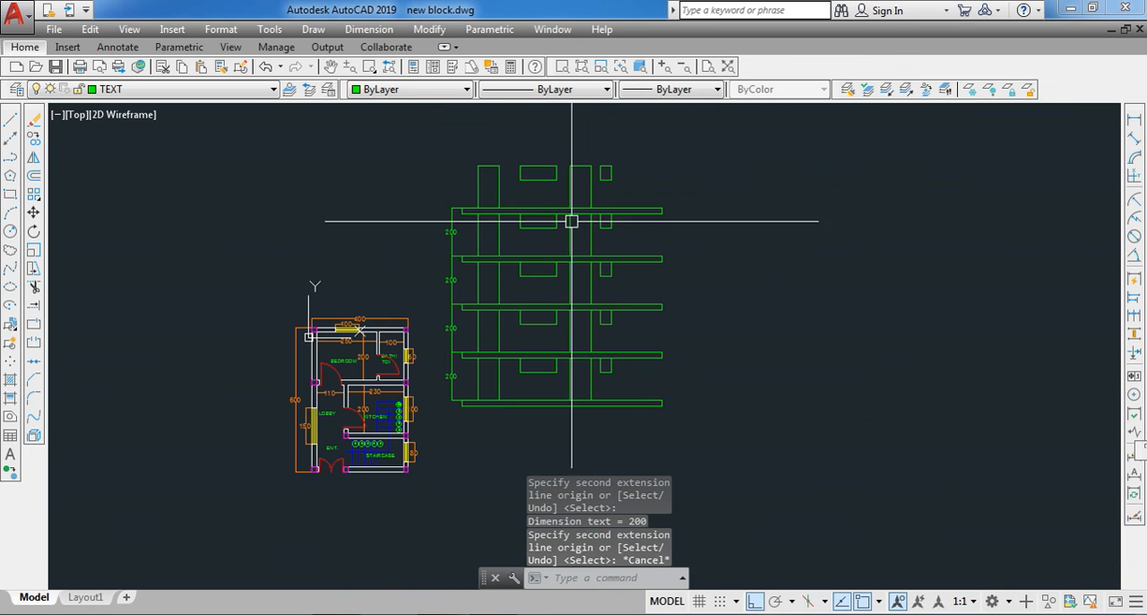
click(685, 158)
click(441, 415)
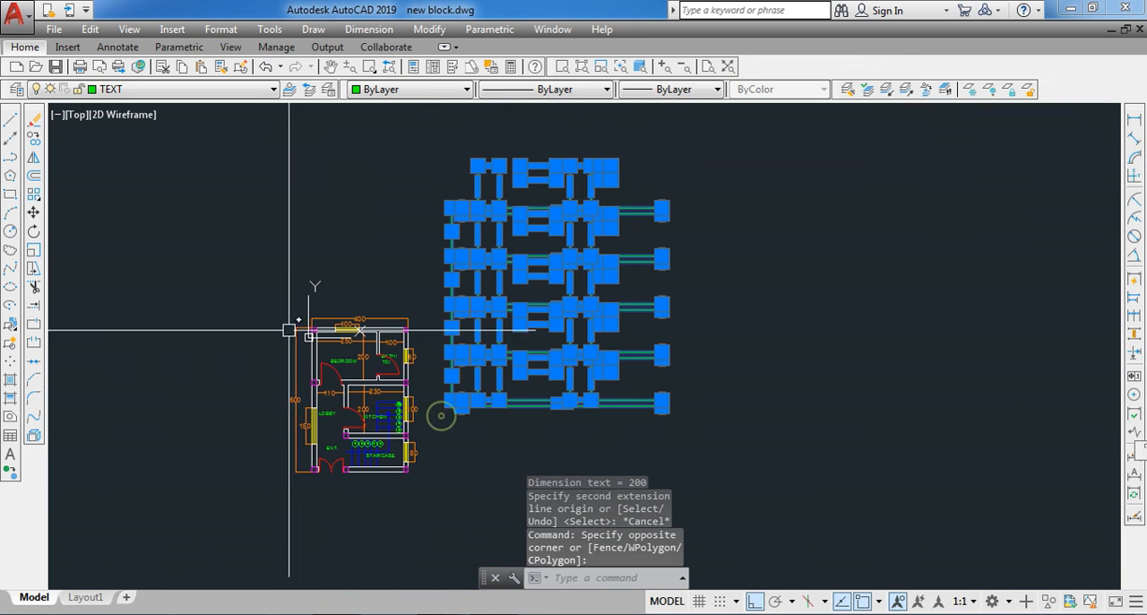
click(33, 126)
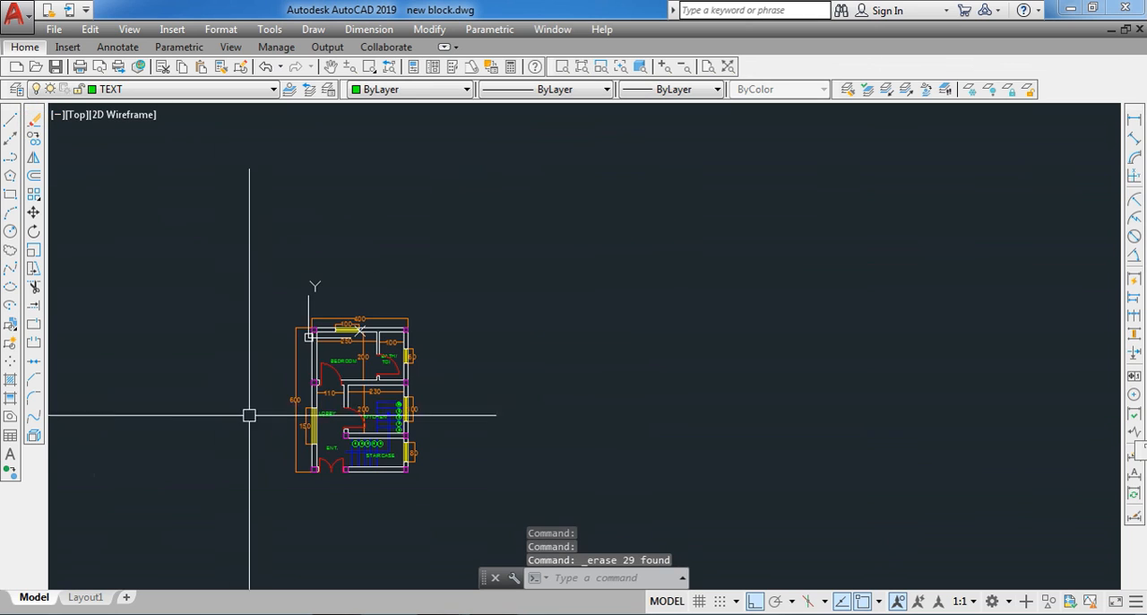
scroll(298, 446, up, 3)
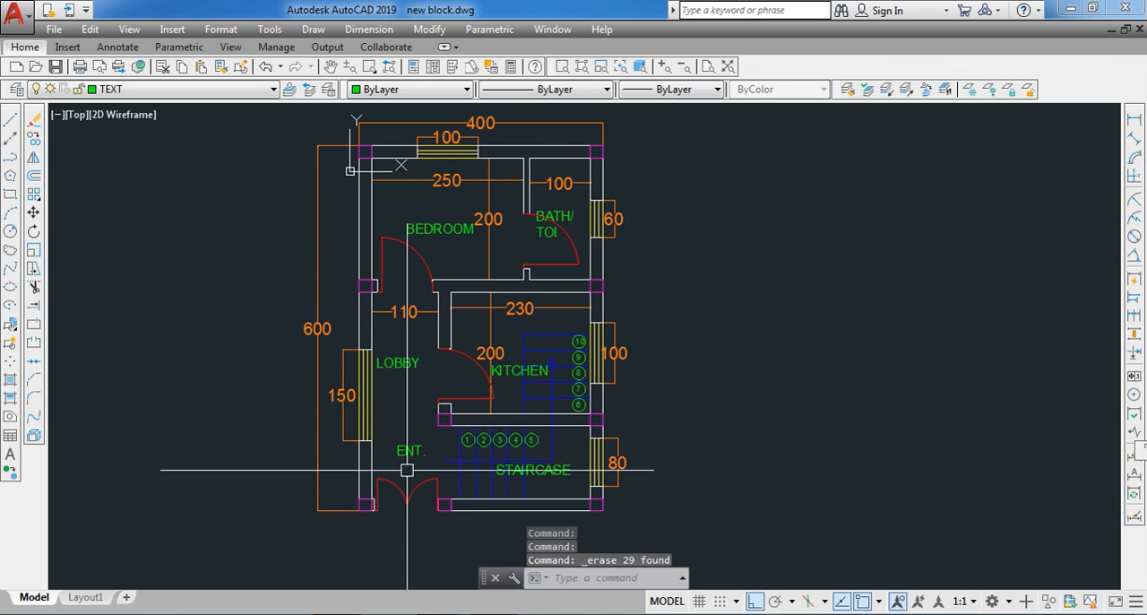